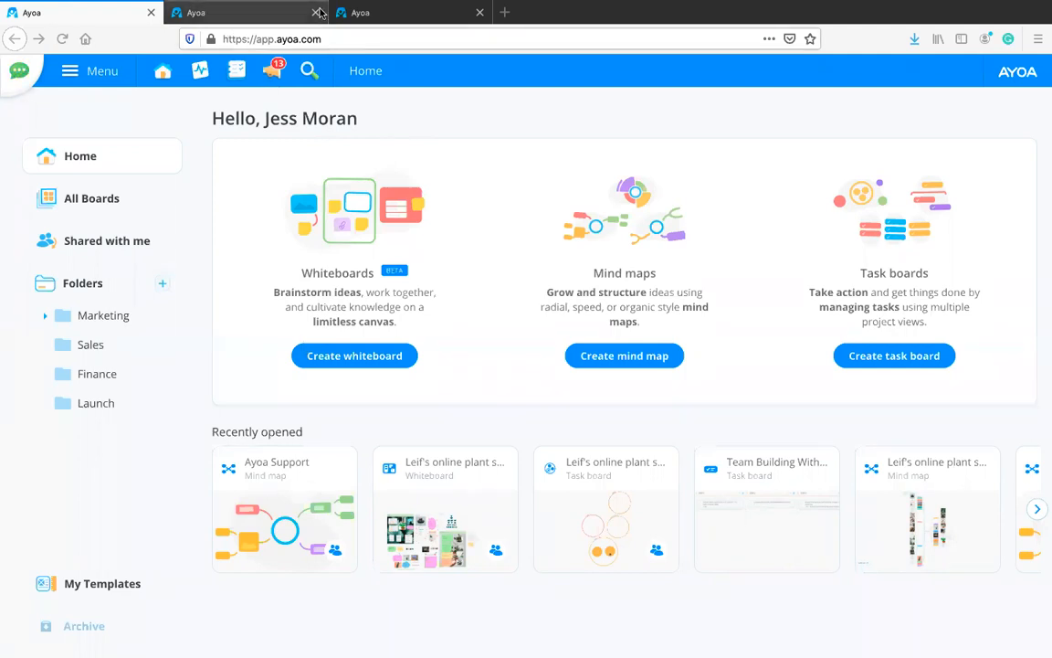
# Step: Switch to the Leif's online plant shop whiteboard and examine its Website and Spring stock sections
pyautogui.click(248, 14)
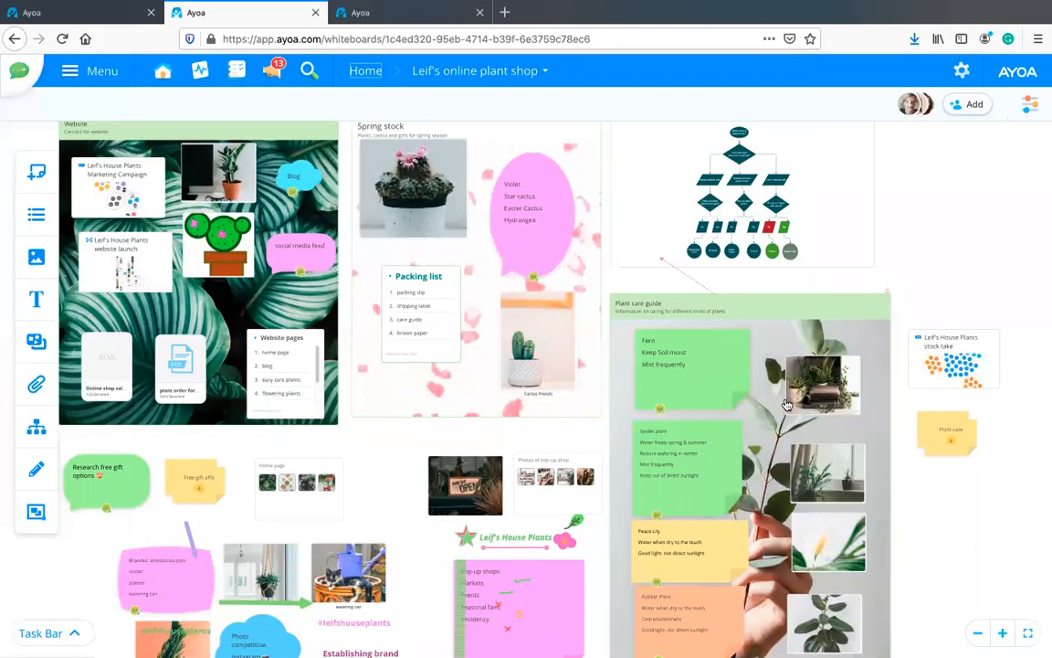
pyautogui.scroll(2, 787, 405)
pyautogui.scroll(3, 788, 403)
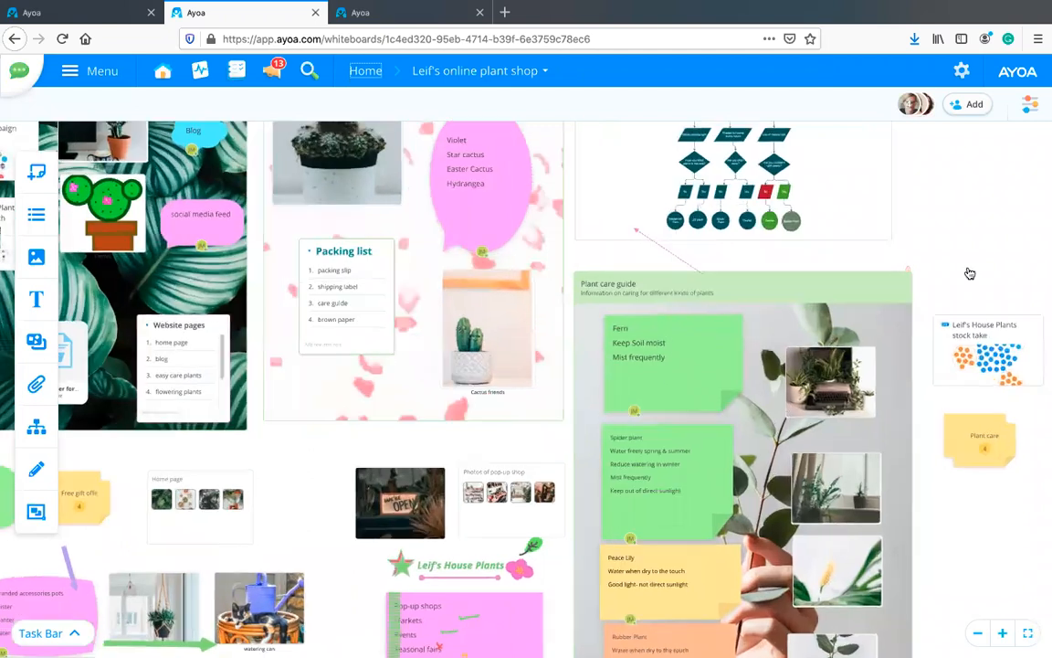
pyautogui.moveTo(907, 291); pyautogui.dragTo(945, 309)
pyautogui.moveTo(1040, 277); pyautogui.dragTo(984, 303)
pyautogui.moveTo(297, 547); pyautogui.dragTo(399, 519)
pyautogui.moveTo(526, 563); pyautogui.dragTo(701, 608)
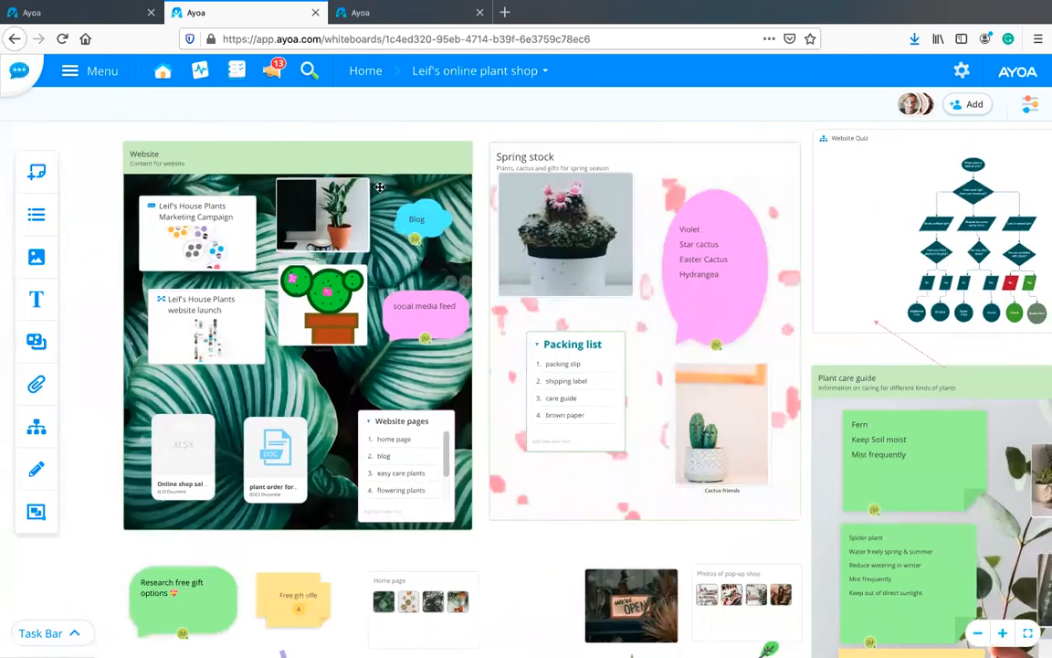
pyautogui.scroll(2, 237, 361)
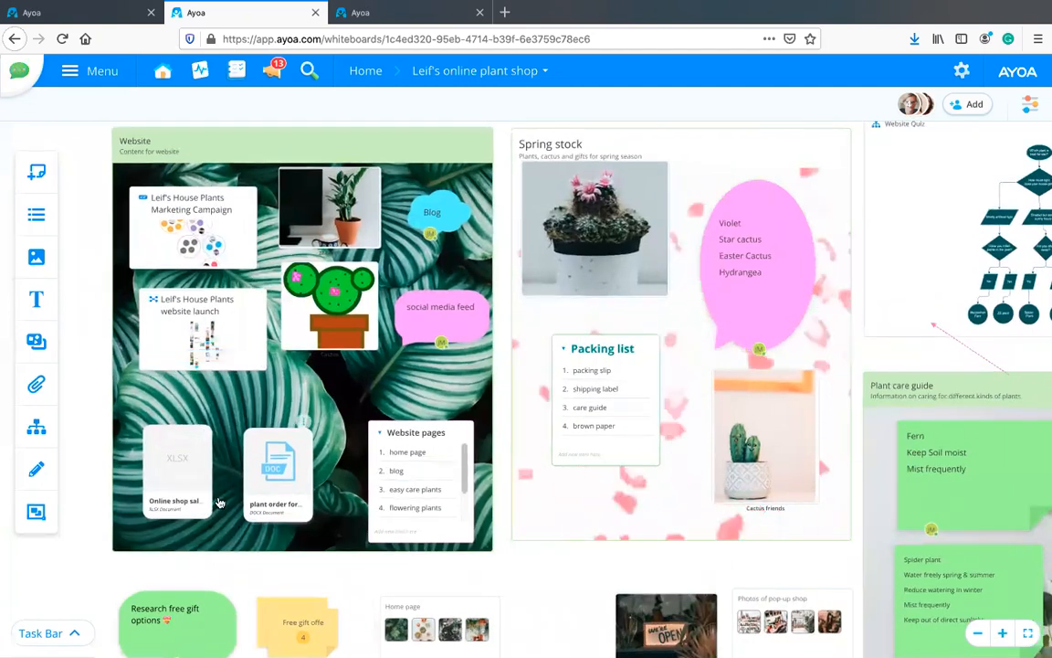
pyautogui.scroll(-2, 464, 465)
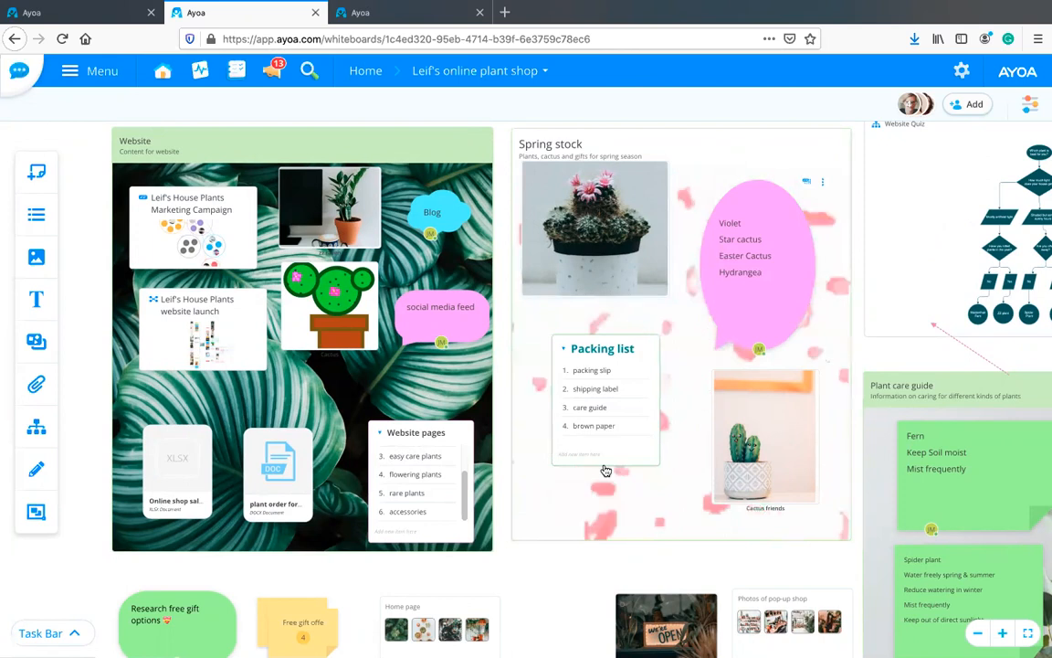
pyautogui.scroll(-1, 629, 463)
pyautogui.scroll(-3, 629, 464)
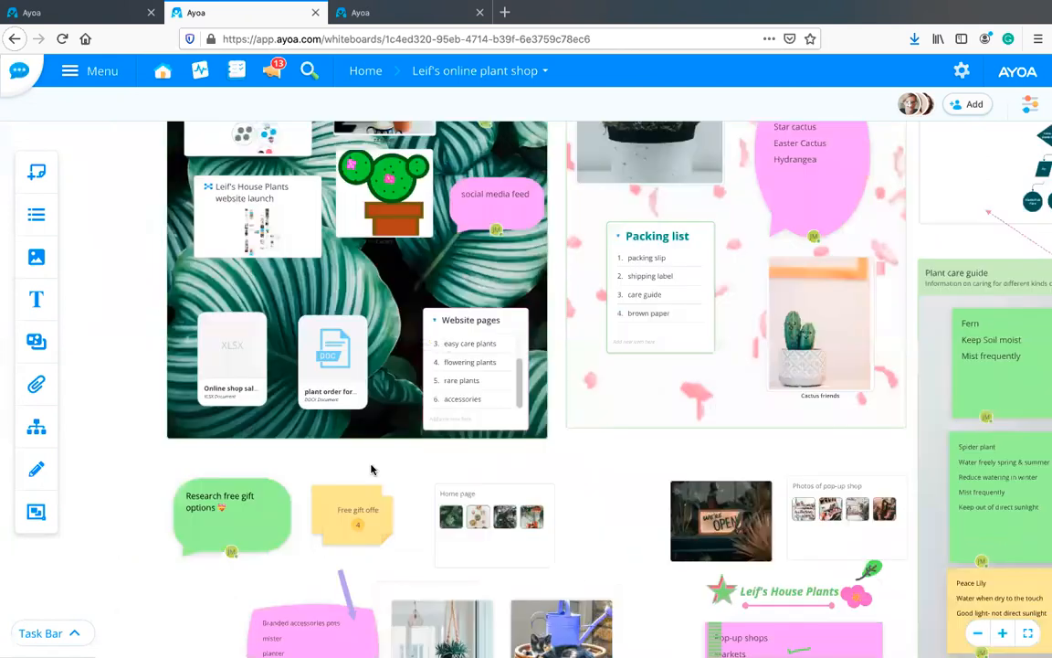
# Step: Examine the notes, images and image collections below the Website and Spring stock sections
pyautogui.hscroll(5, 372, 470)
pyautogui.scroll(-4, 372, 470)
pyautogui.scroll(4, 372, 470)
pyautogui.hscroll(-5, 400, 232)
pyautogui.scroll(-4, 400, 232)
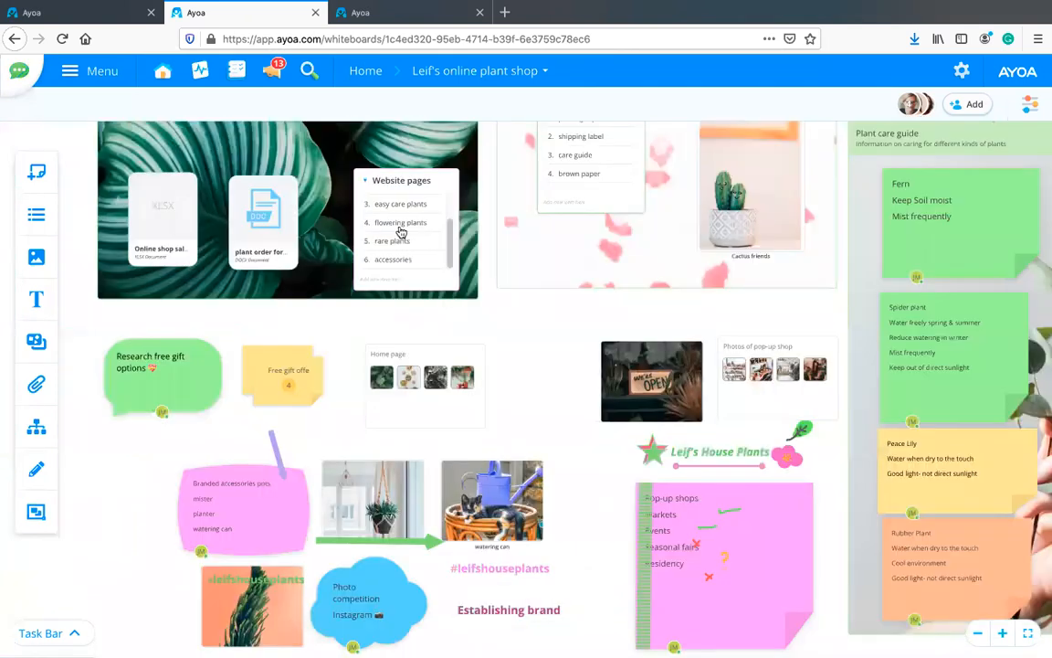
pyautogui.hscroll(-5, 400, 232)
pyautogui.scroll(2, 400, 232)
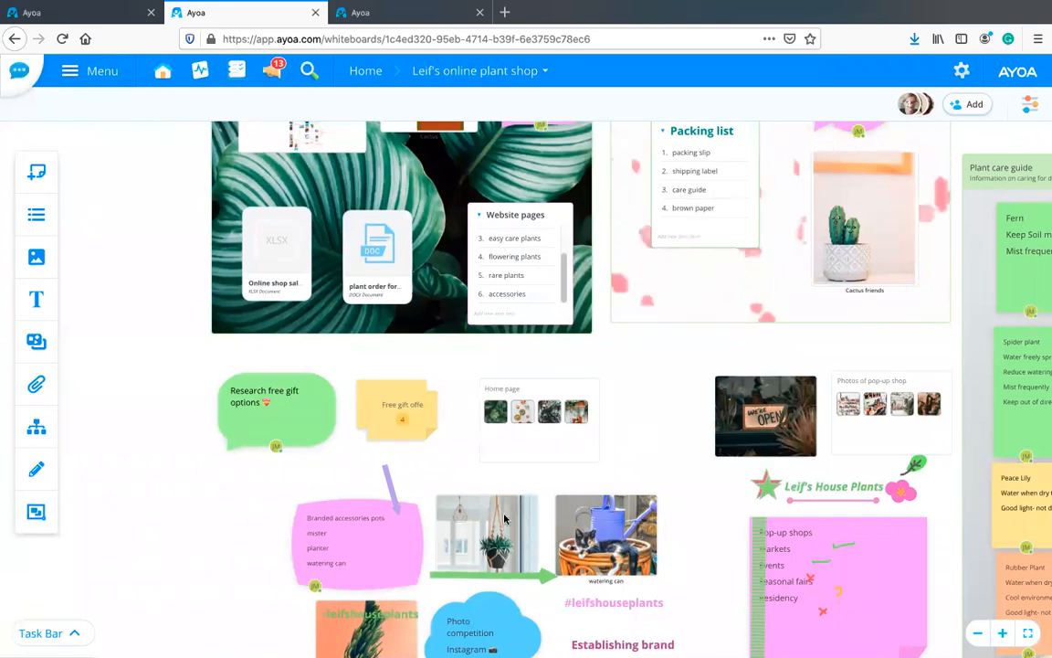
pyautogui.scroll(3, 504, 518)
pyautogui.hscroll(4, 505, 519)
pyautogui.scroll(3, 517, 440)
pyautogui.hscroll(2, 501, 540)
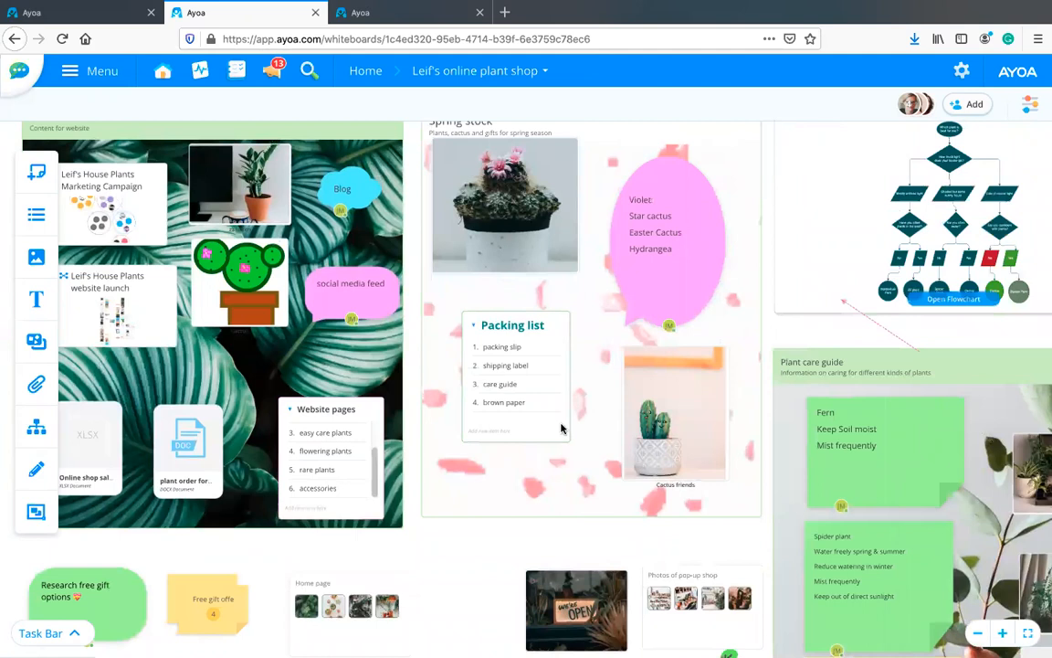
# Step: Examine the Website Quiz flowchart on the whiteboard up close
pyautogui.hscroll(4, 560, 428)
pyautogui.scroll(2, 561, 429)
pyautogui.scroll(2, 700, 356)
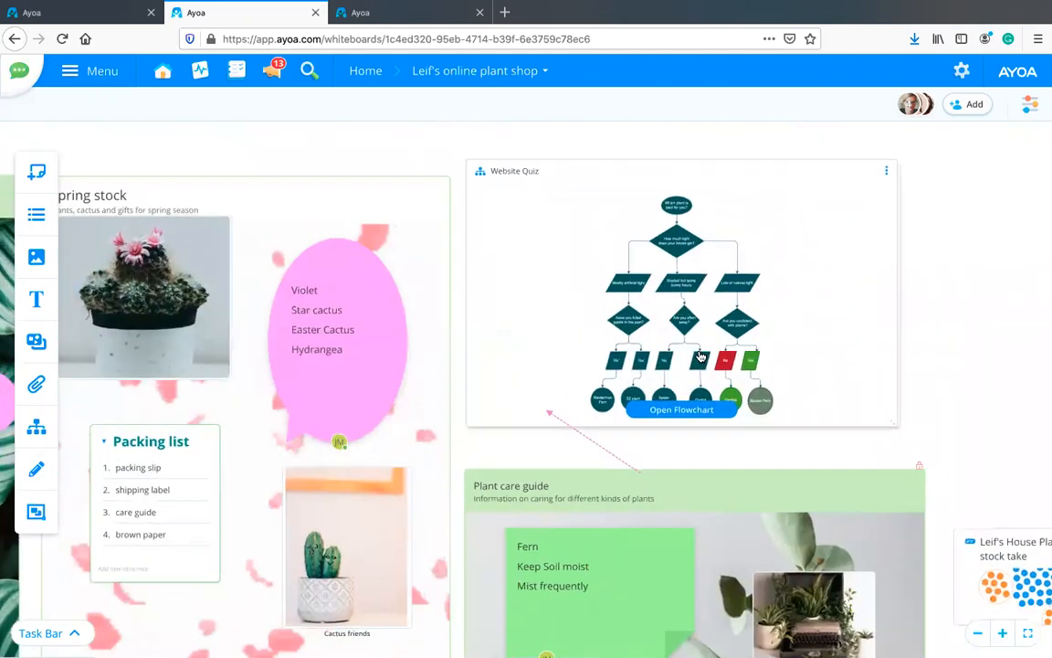
pyautogui.scroll(5, 701, 356)
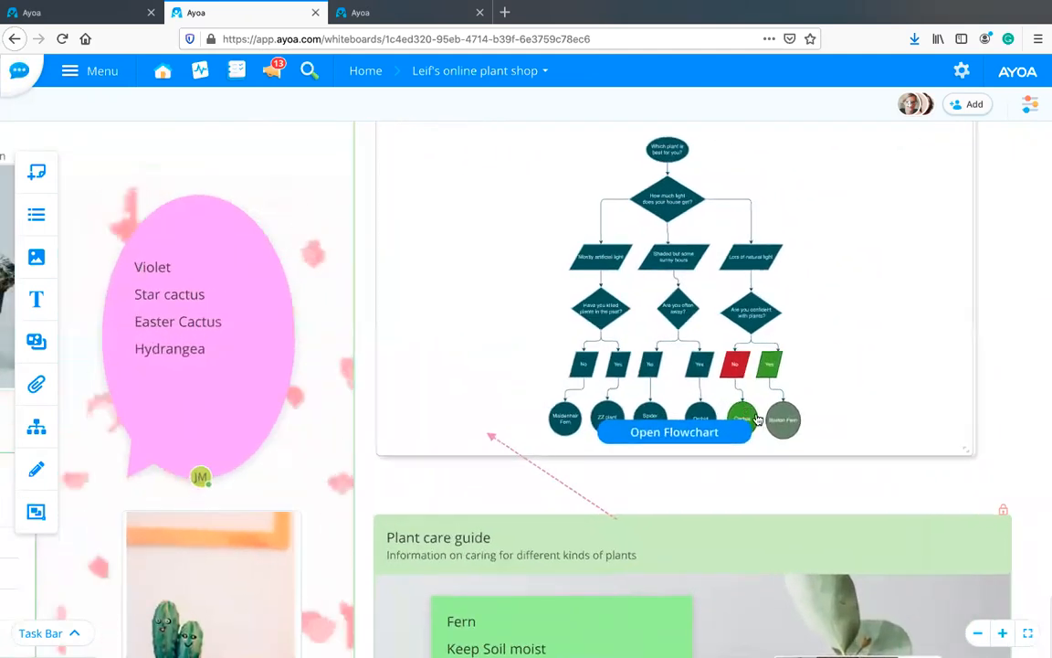
pyautogui.scroll(1, 646, 294)
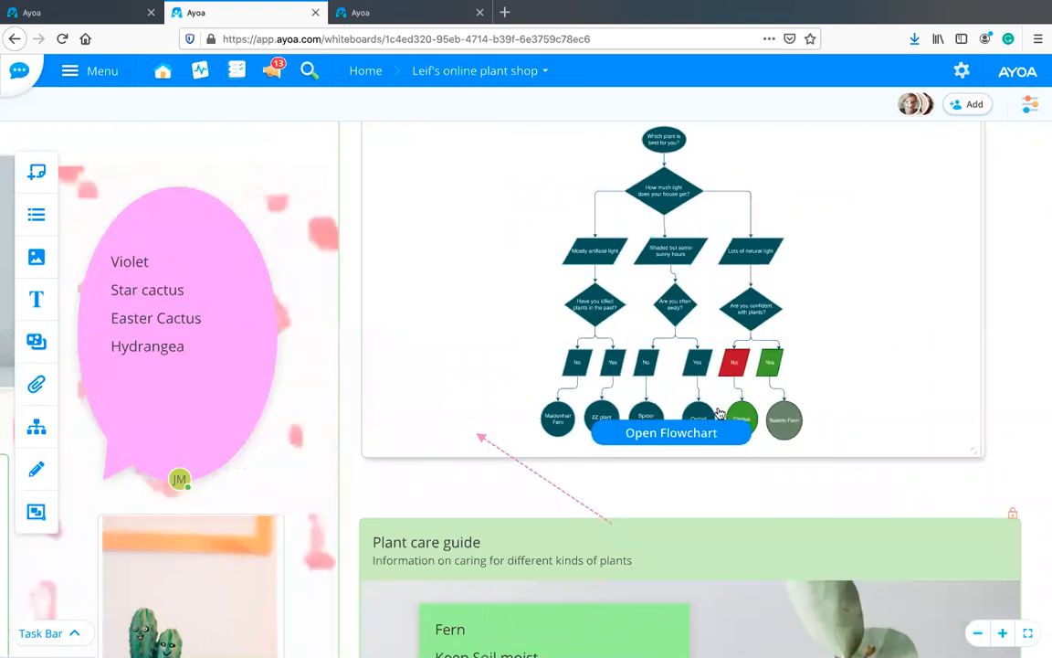
pyautogui.scroll(-5, 719, 413)
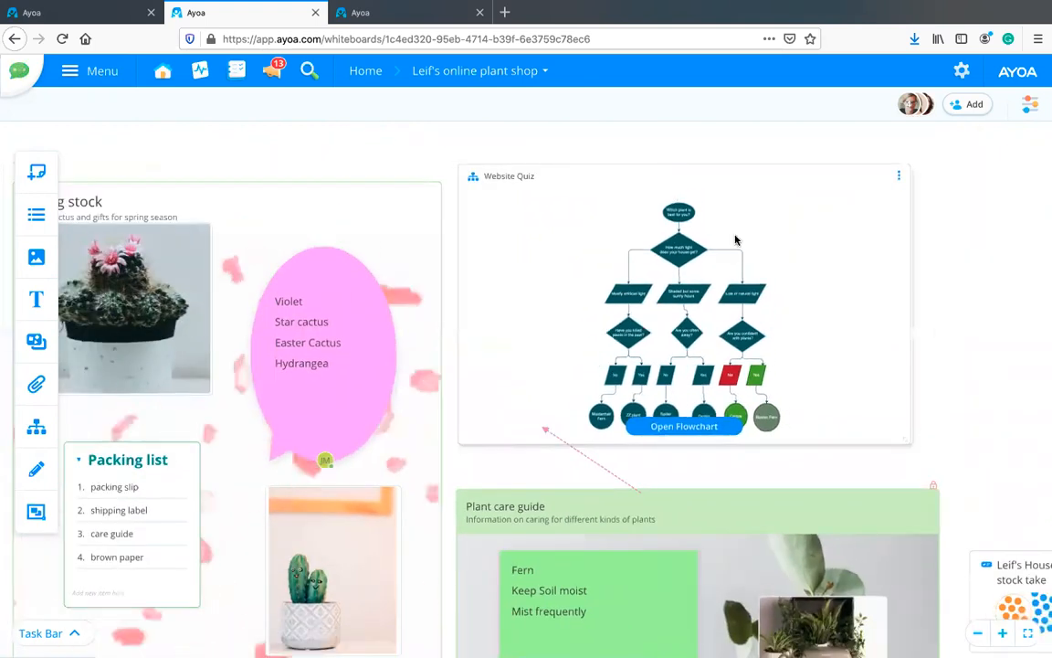
# Step: Look over the Plant care guide section and the pop-up shop and branding notes next to it
pyautogui.scroll(-3, 782, 529)
pyautogui.hscroll(3, 781, 528)
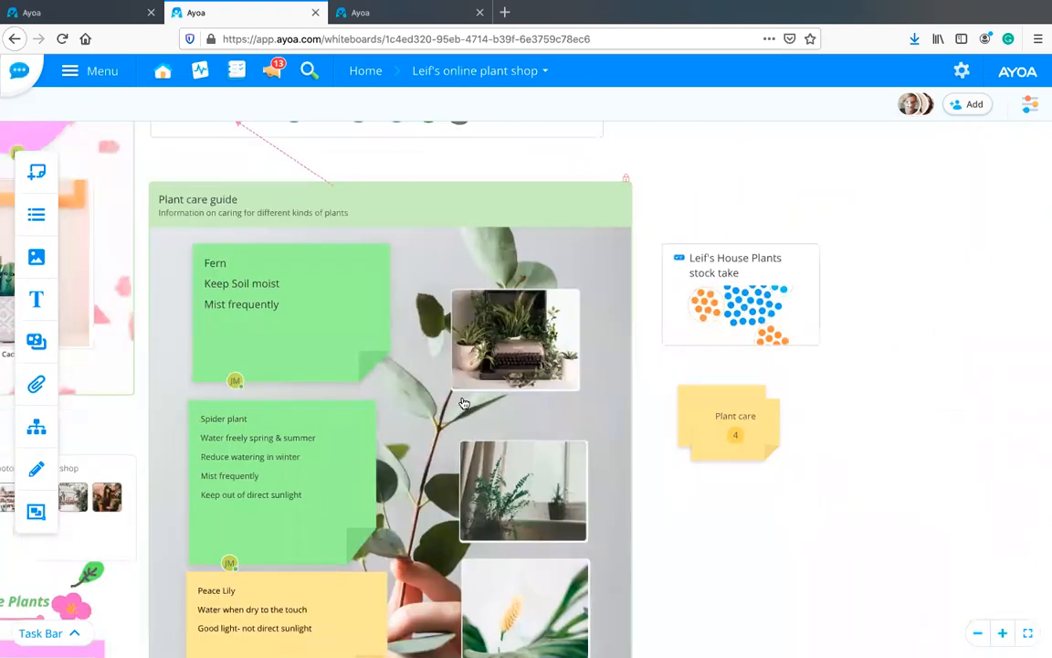
pyautogui.scroll(-2, 464, 403)
pyautogui.hscroll(-2, 464, 402)
pyautogui.scroll(-1, 458, 620)
pyautogui.hscroll(-2, 457, 620)
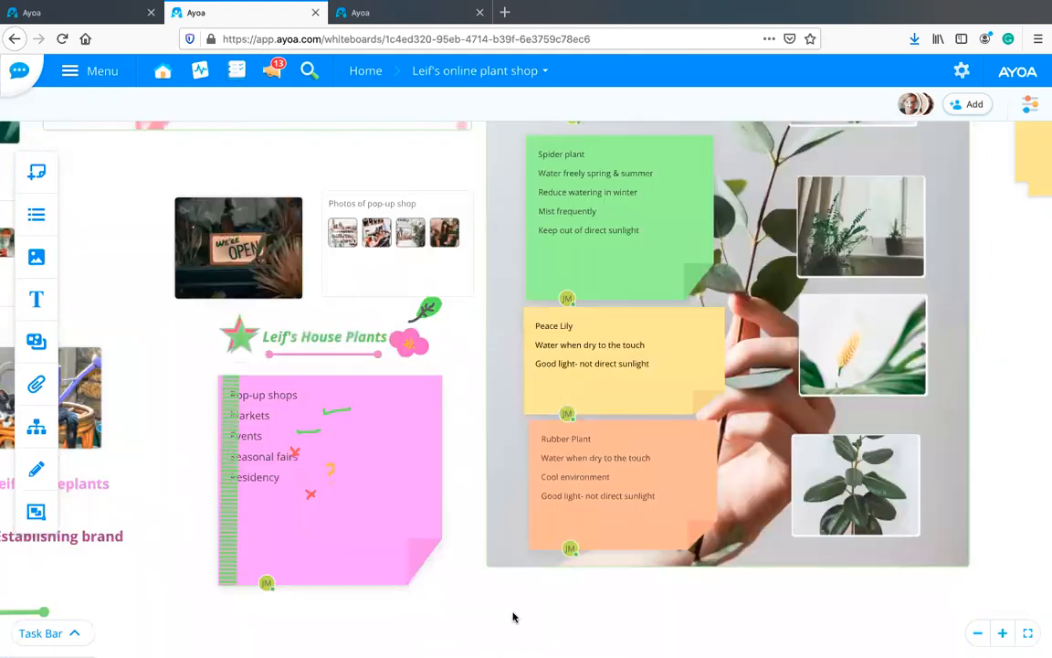
pyautogui.hscroll(-1, 425, 568)
pyautogui.hscroll(-2, 376, 566)
pyautogui.hscroll(-3, 644, 603)
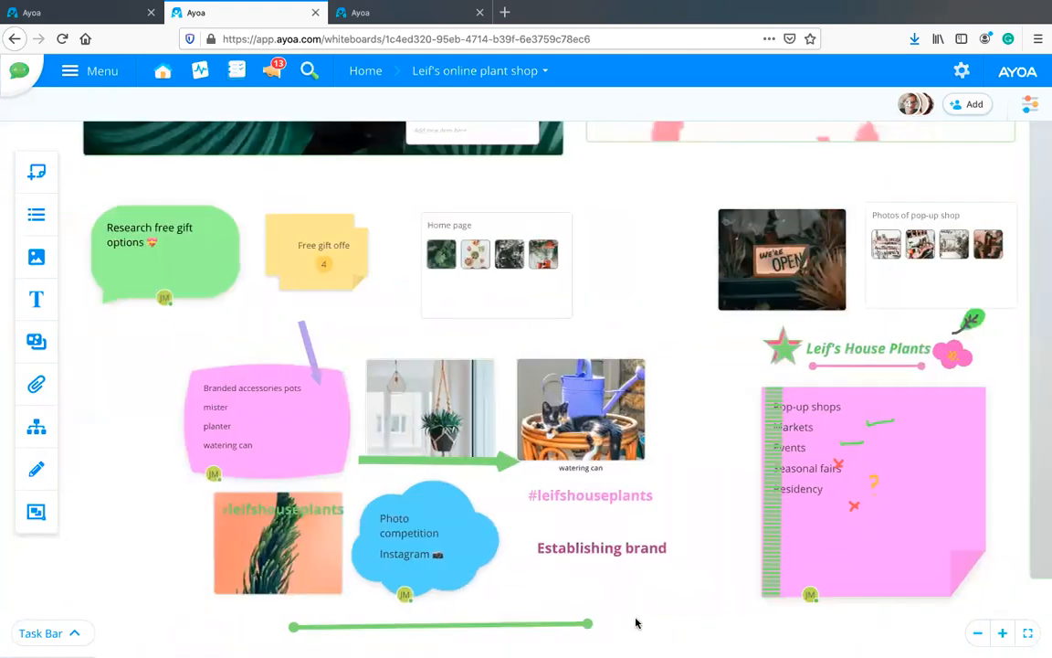
# Step: Return to the Website and Spring stock sections, then view the whiteboard's member list and close it
pyautogui.scroll(1, 636, 623)
pyautogui.scroll(3, 554, 599)
pyautogui.hscroll(1, 554, 599)
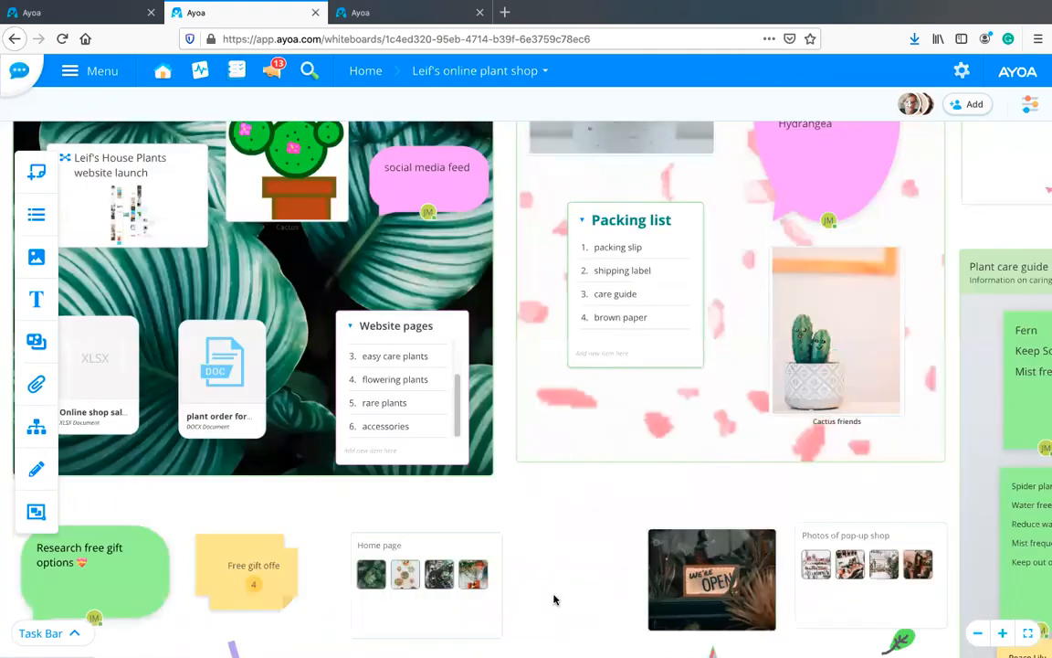
pyautogui.scroll(2, 553, 599)
pyautogui.scroll(3, 525, 265)
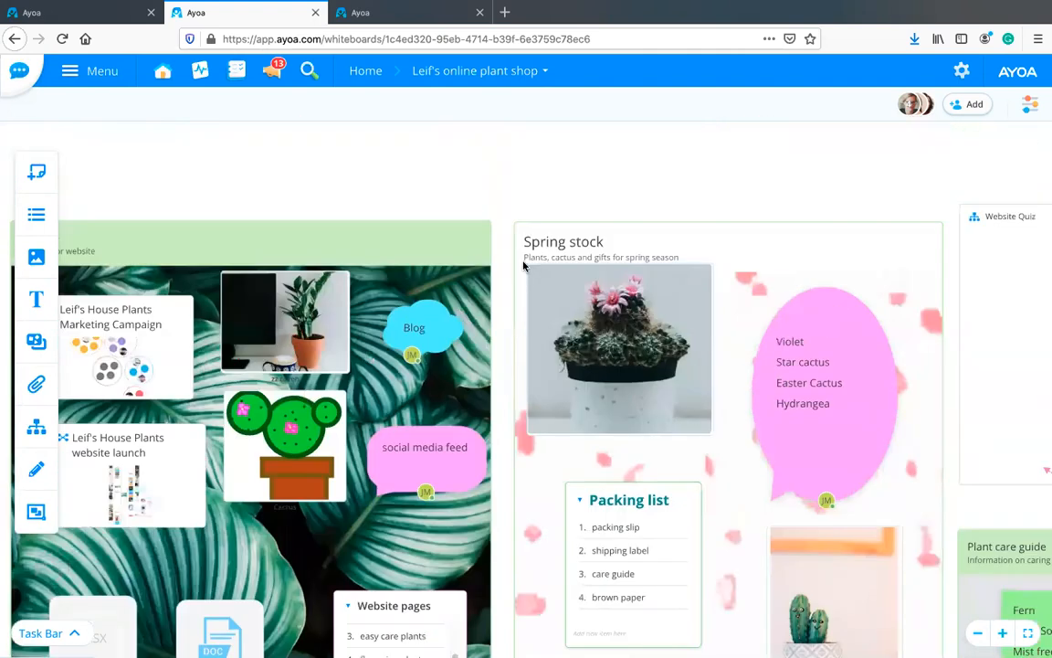
pyautogui.scroll(-2, 525, 265)
pyautogui.hscroll(-2, 524, 265)
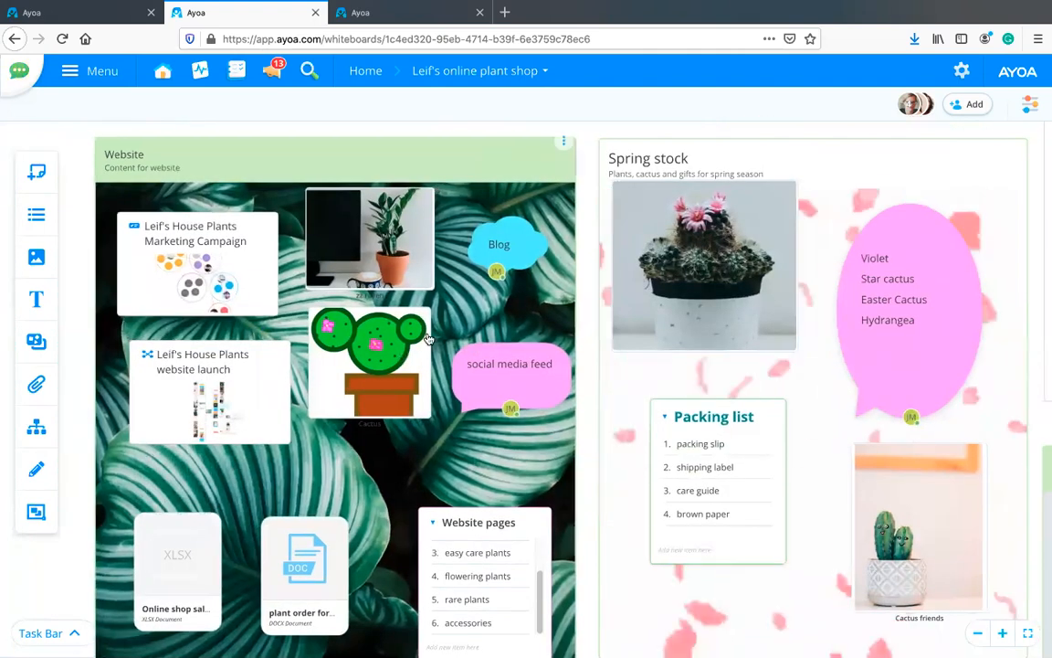
pyautogui.click(911, 106)
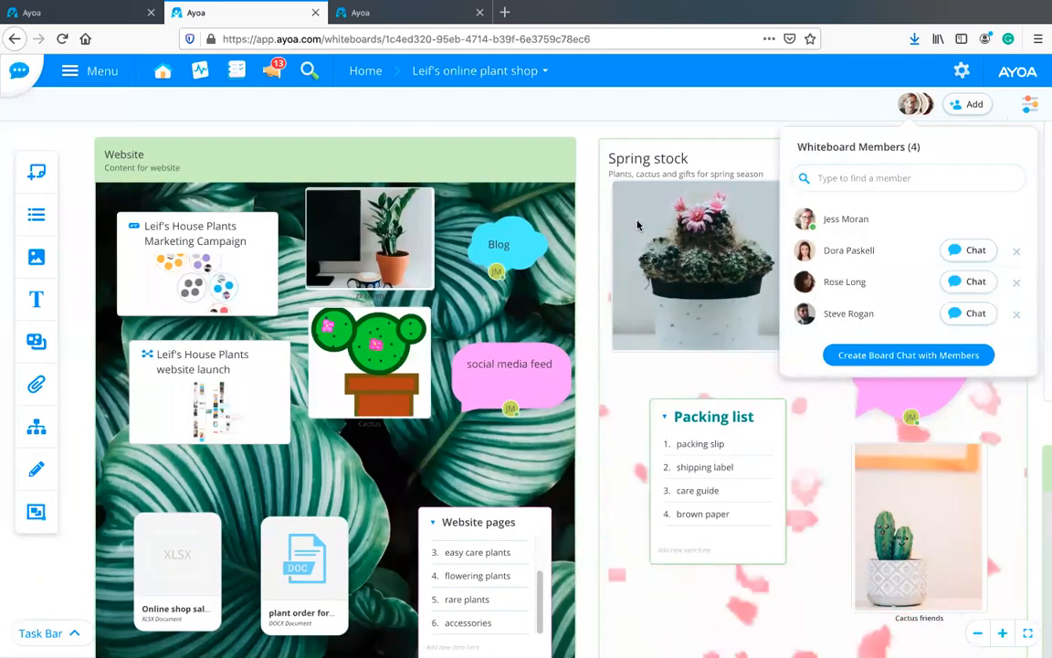
pyautogui.click(721, 243)
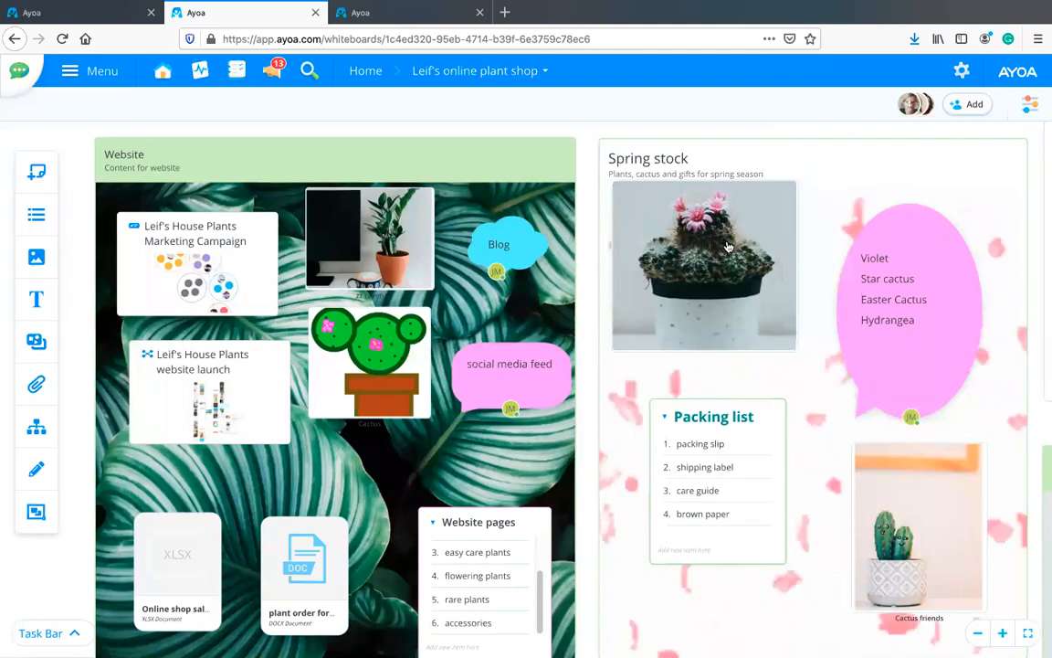
pyautogui.scroll(-3, 728, 247)
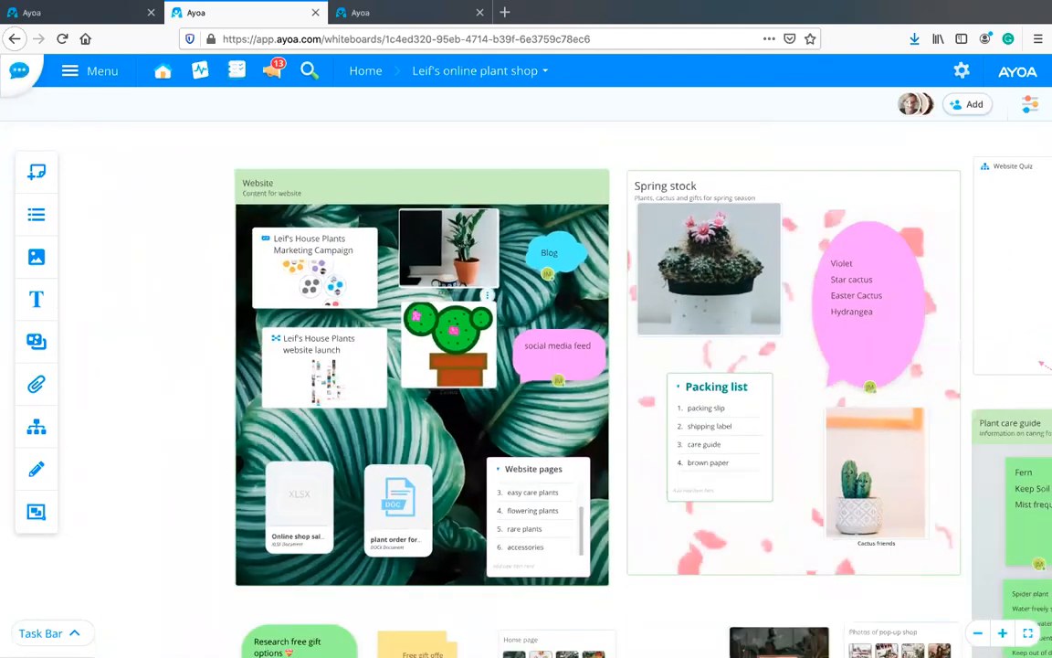
pyautogui.moveTo(194, 340); pyautogui.dragTo(63, 315)
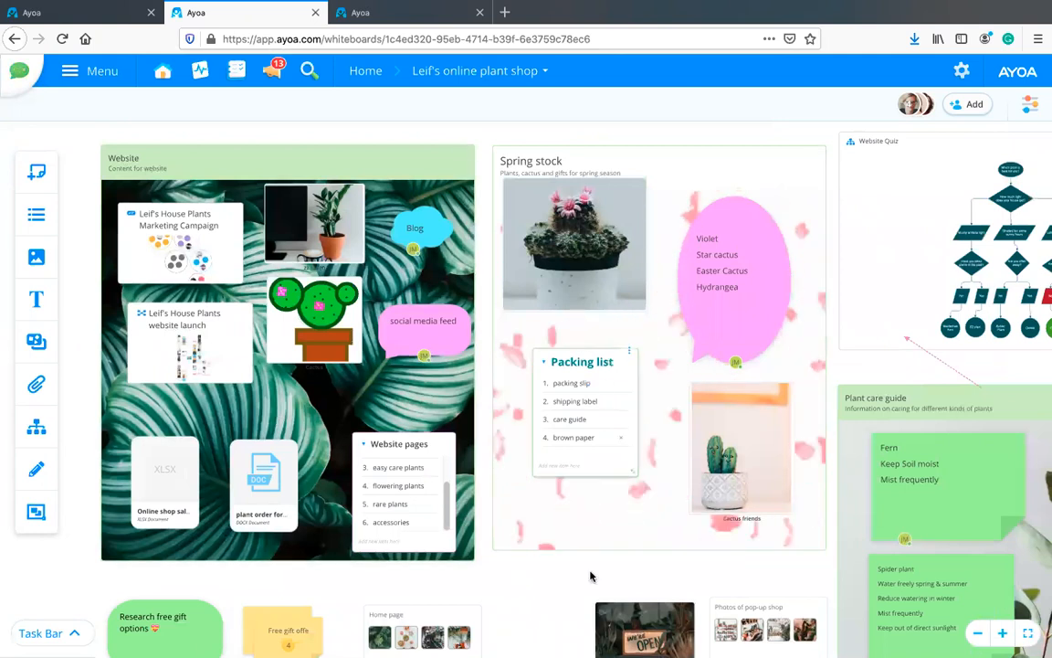
pyautogui.moveTo(291, 288); pyautogui.dragTo(592, 406)
pyautogui.moveTo(658, 421); pyautogui.dragTo(615, 545)
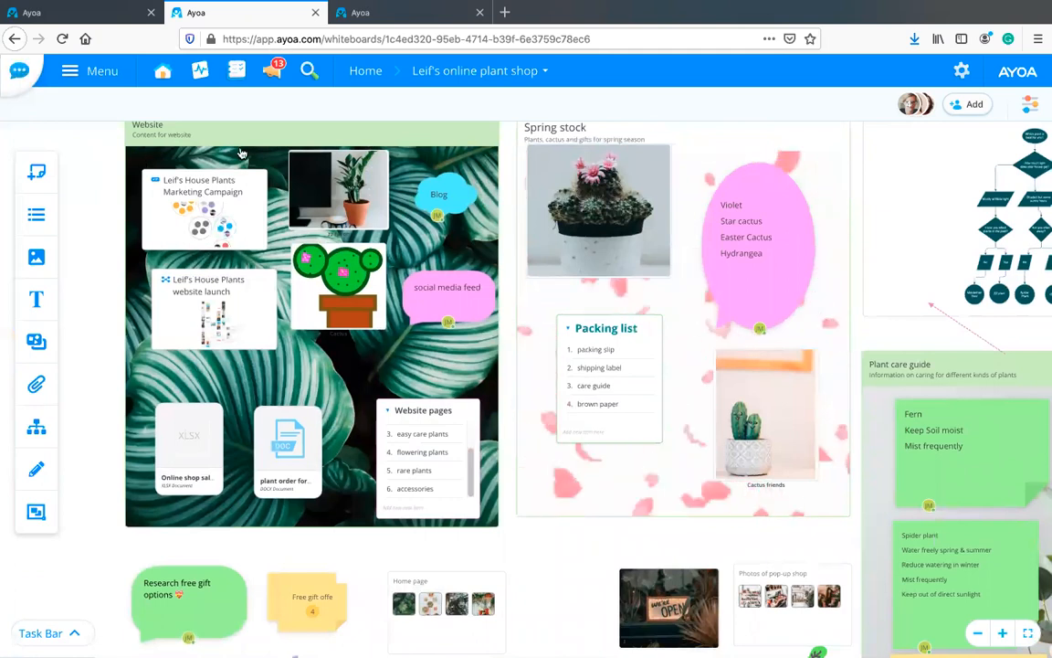
# Step: Go back to the Ayoa home page, start a new whiteboard and look through the available templates
pyautogui.click(104, 17)
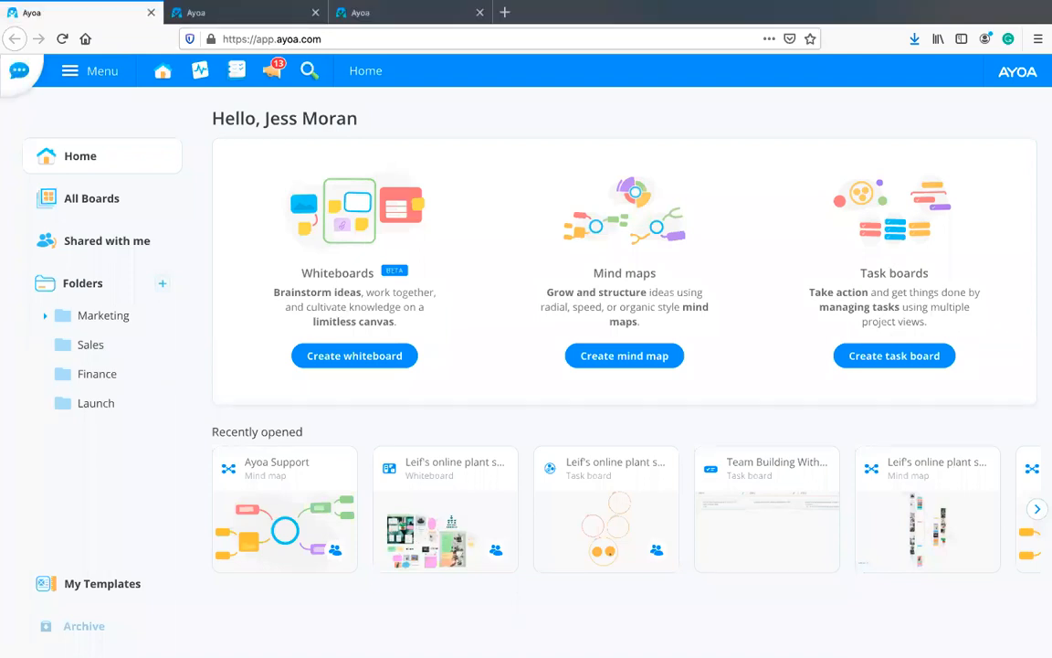
pyautogui.click(338, 361)
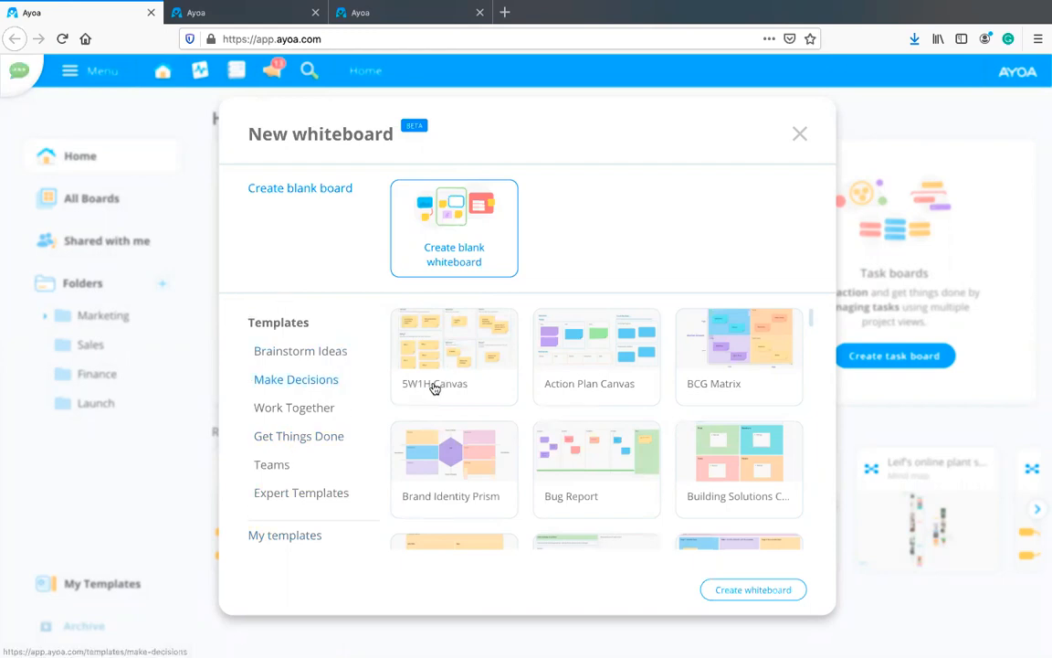
pyautogui.scroll(-5, 460, 406)
pyautogui.scroll(5, 462, 406)
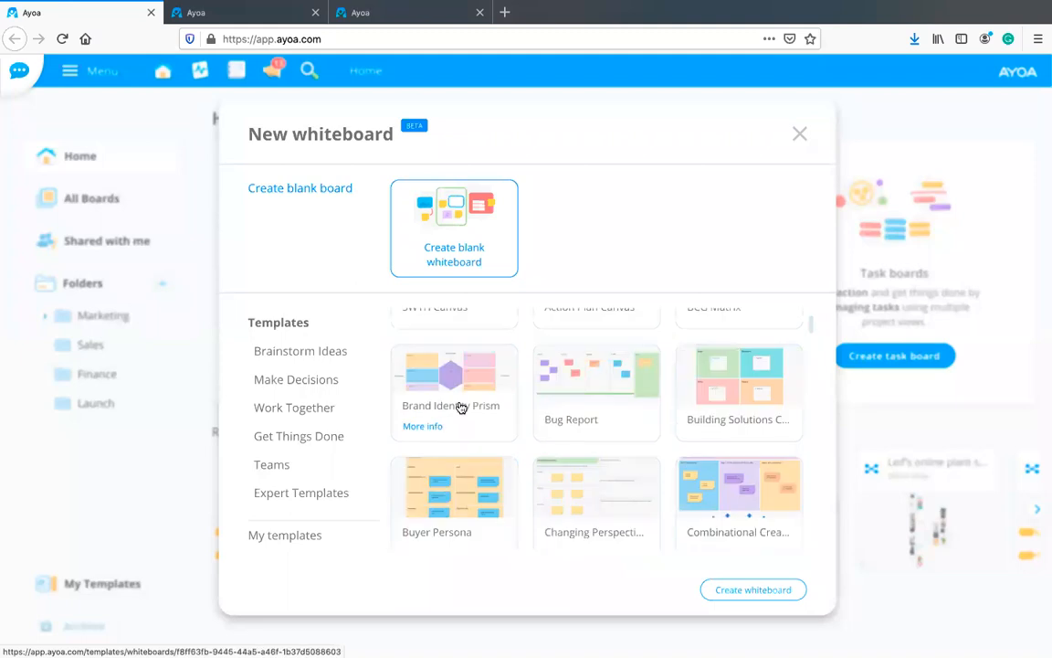
# Step: View the Brainstorm Ideas whiteboard templates, including the Idea Generation and Problem Solving categories
pyautogui.click(329, 351)
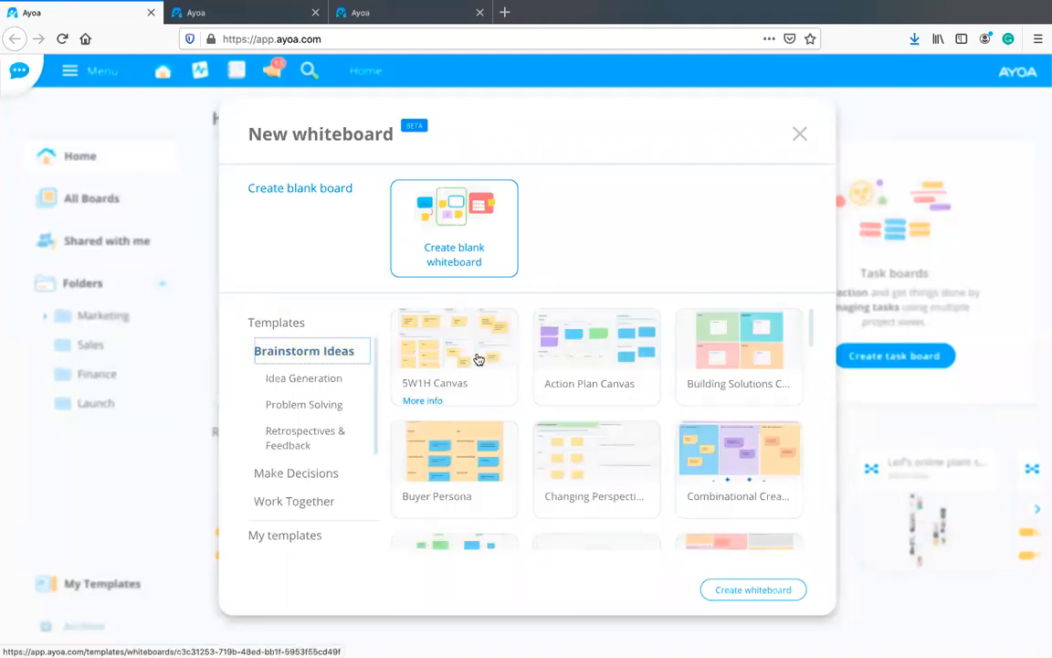
pyautogui.click(305, 380)
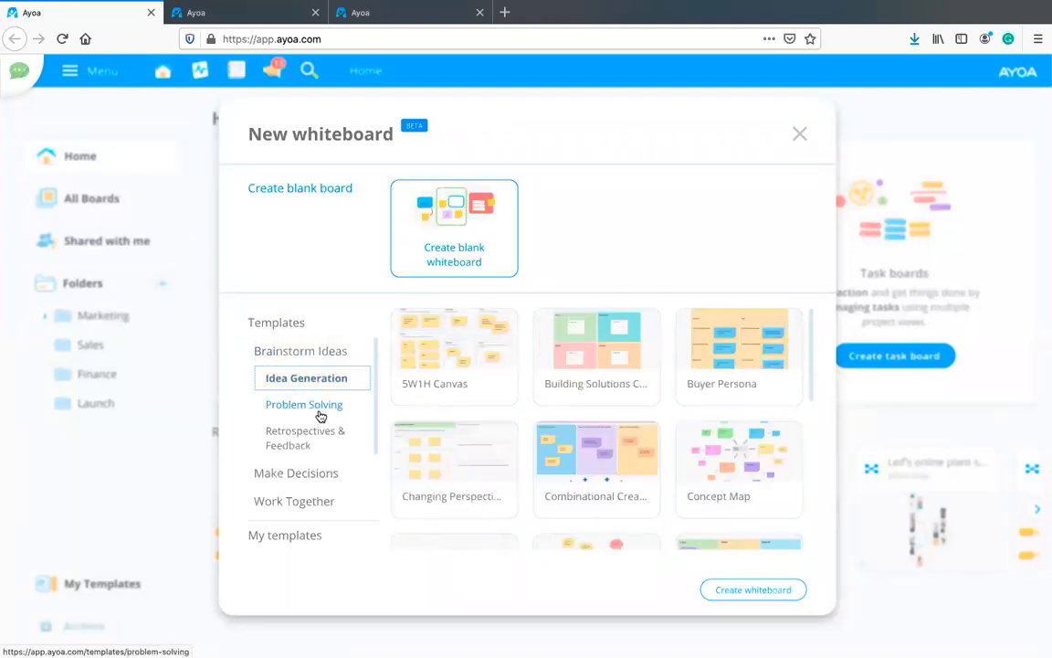
pyautogui.click(294, 405)
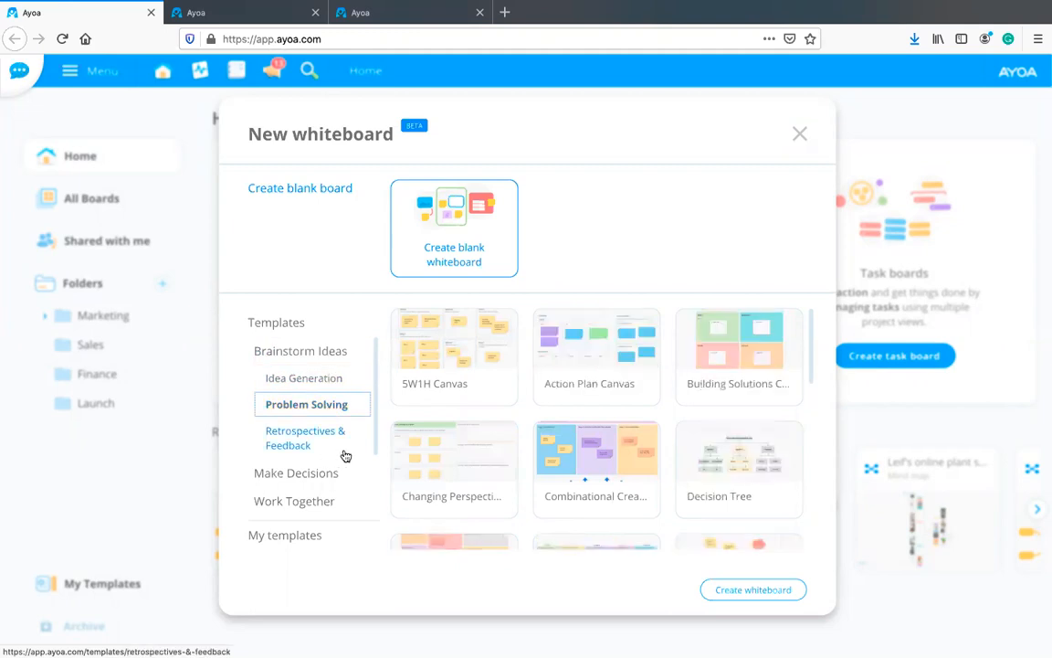
# Step: Show the Get Things Done templates and look through its subcategories and template previews
pyautogui.scroll(-1, 345, 456)
pyautogui.click(304, 469)
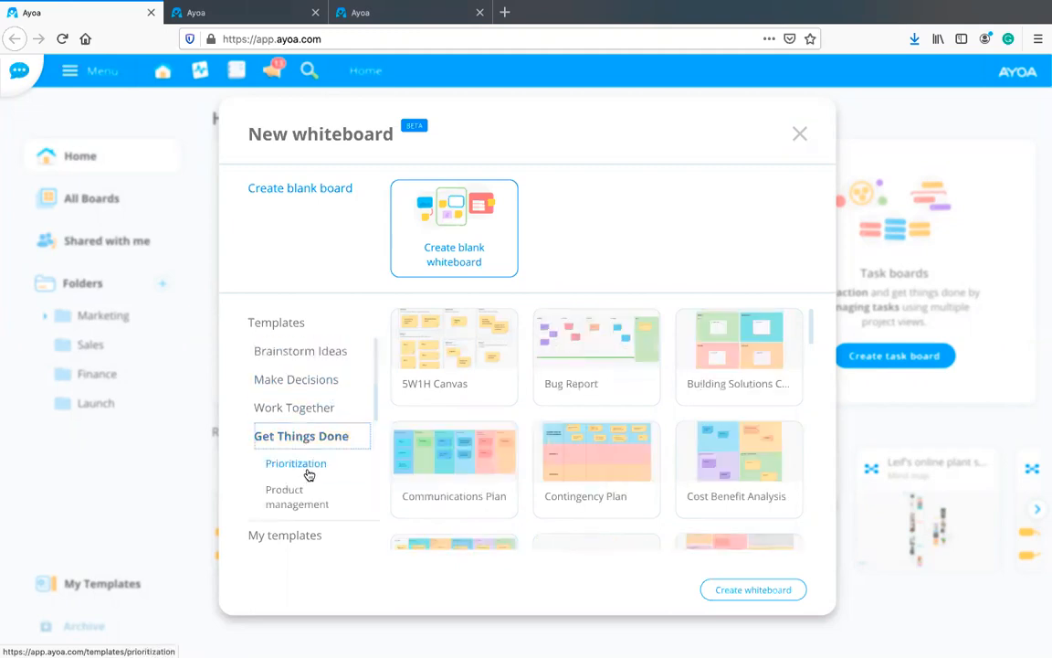
pyautogui.scroll(-3, 310, 474)
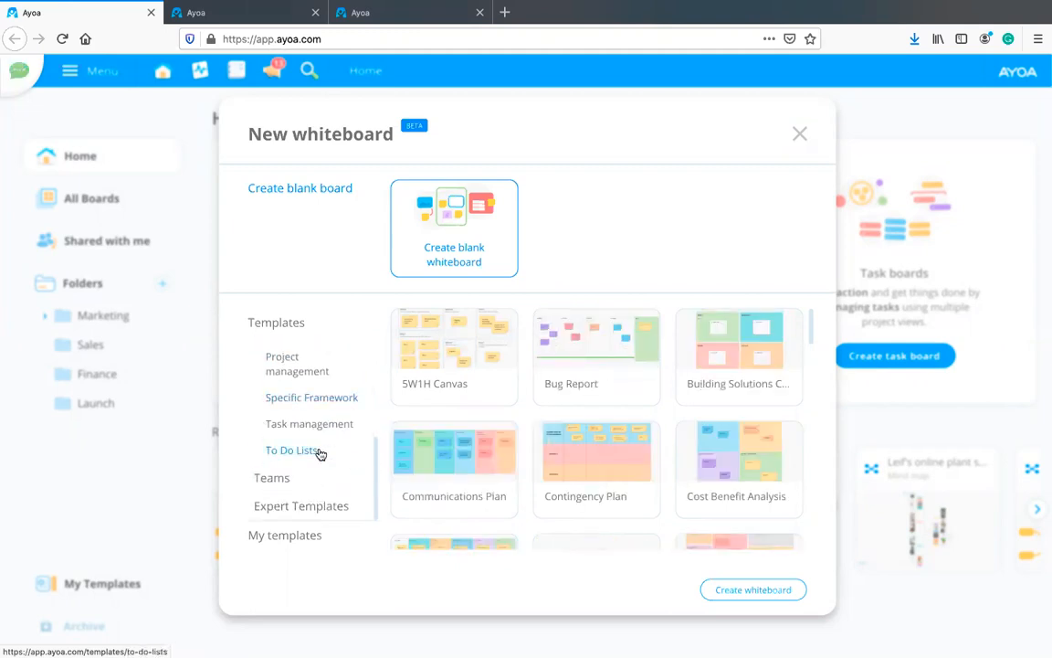
pyautogui.scroll(3, 319, 454)
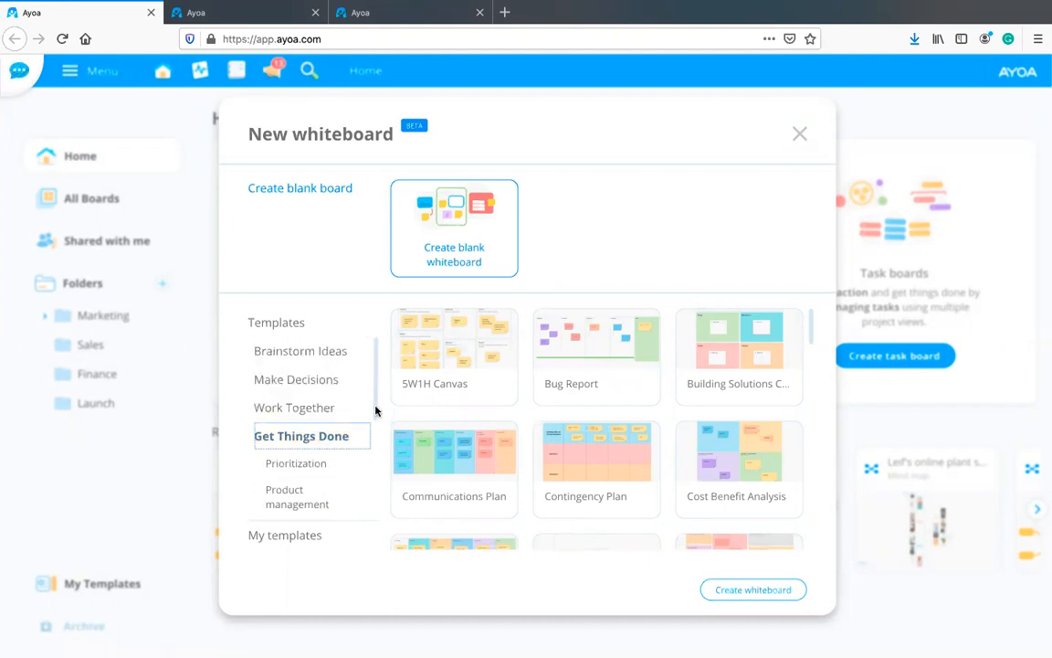
pyautogui.scroll(-3, 376, 501)
pyautogui.scroll(3, 379, 493)
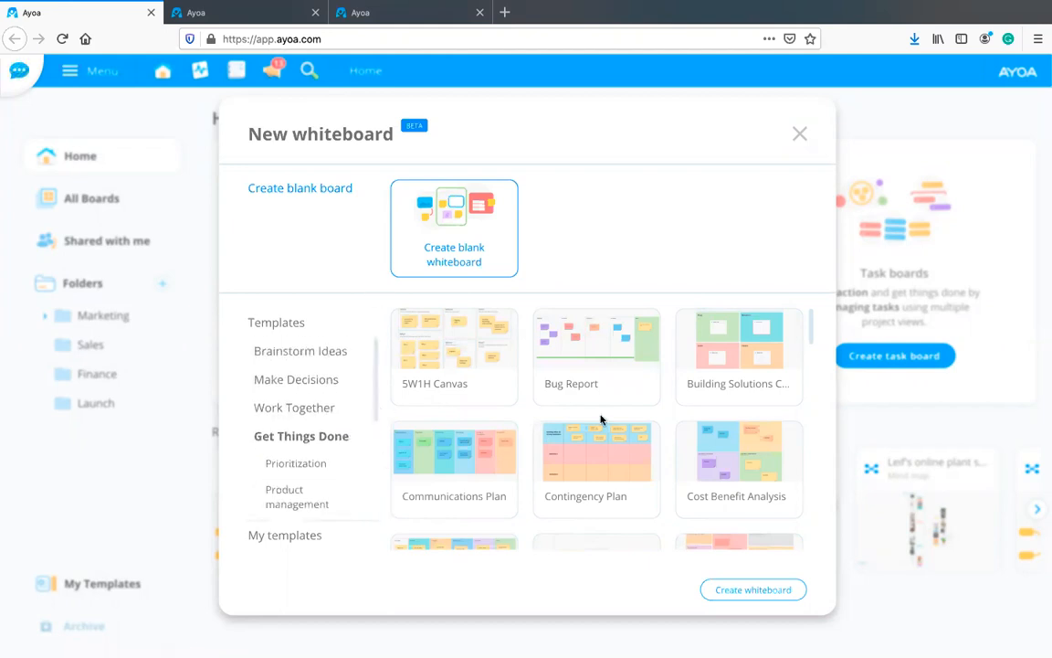
pyautogui.scroll(-2, 601, 421)
pyautogui.scroll(-2, 602, 393)
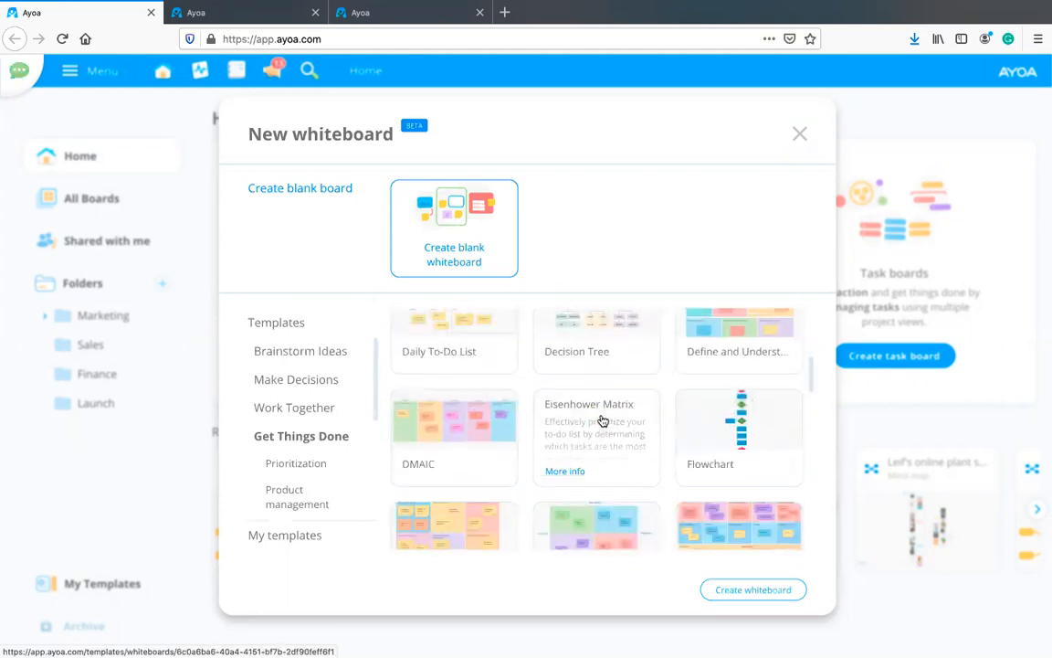
# Step: Look through the Get Things Done templates from Communications Plan down to Monthly Planner and Perceptual Map
pyautogui.scroll(3, 645, 404)
pyautogui.scroll(-3, 690, 430)
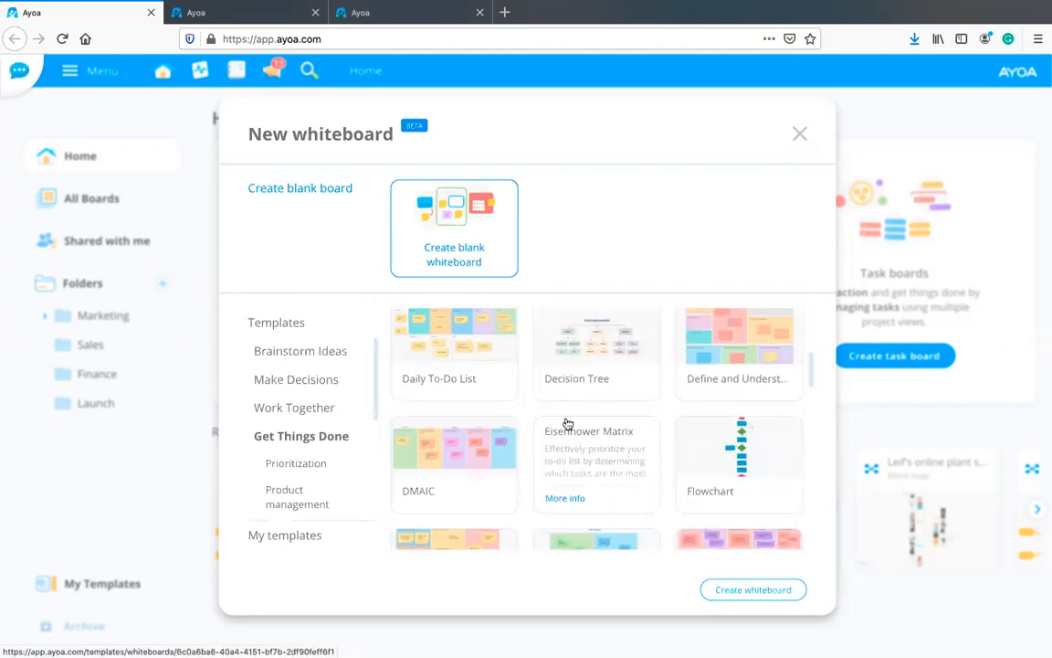
pyautogui.scroll(2, 584, 431)
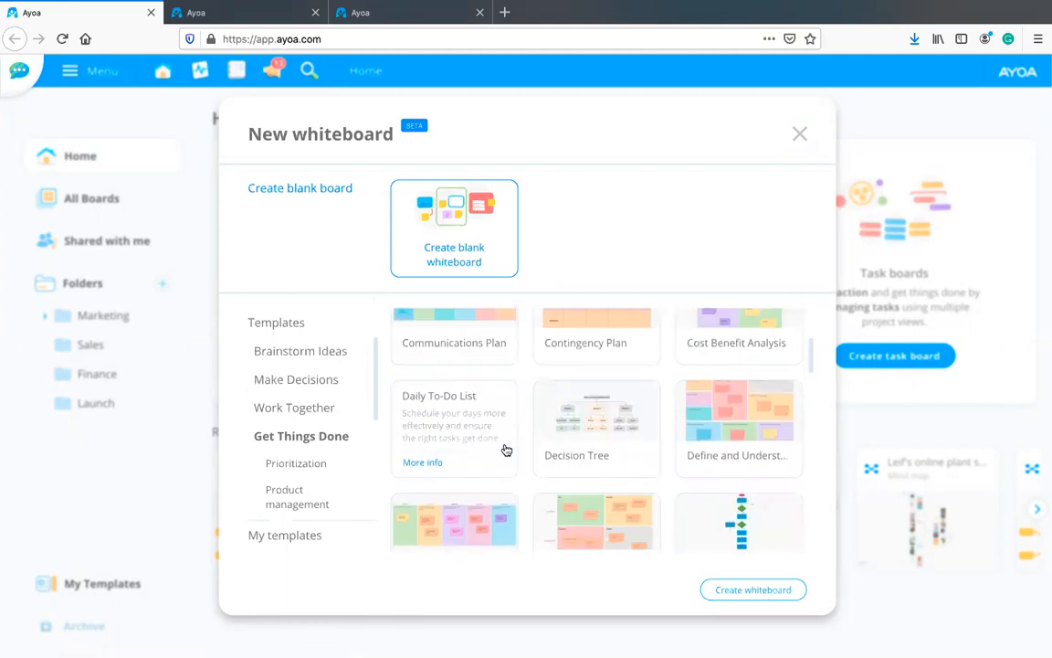
pyautogui.scroll(-2, 505, 453)
pyautogui.scroll(-1, 597, 467)
pyautogui.scroll(-2, 597, 467)
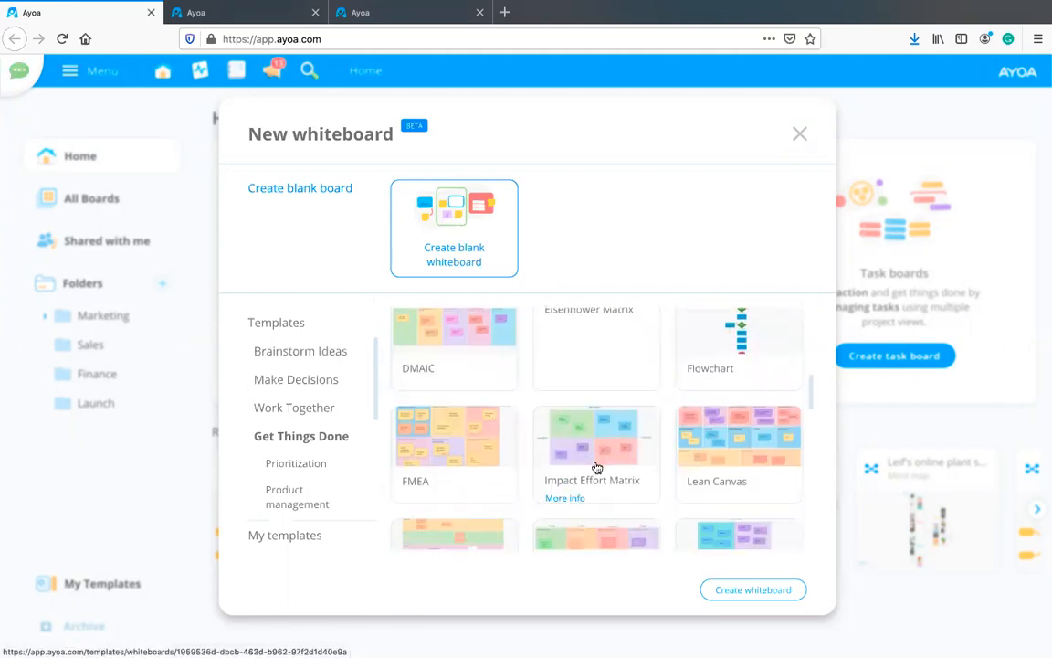
pyautogui.scroll(1, 596, 467)
pyautogui.scroll(-1, 597, 467)
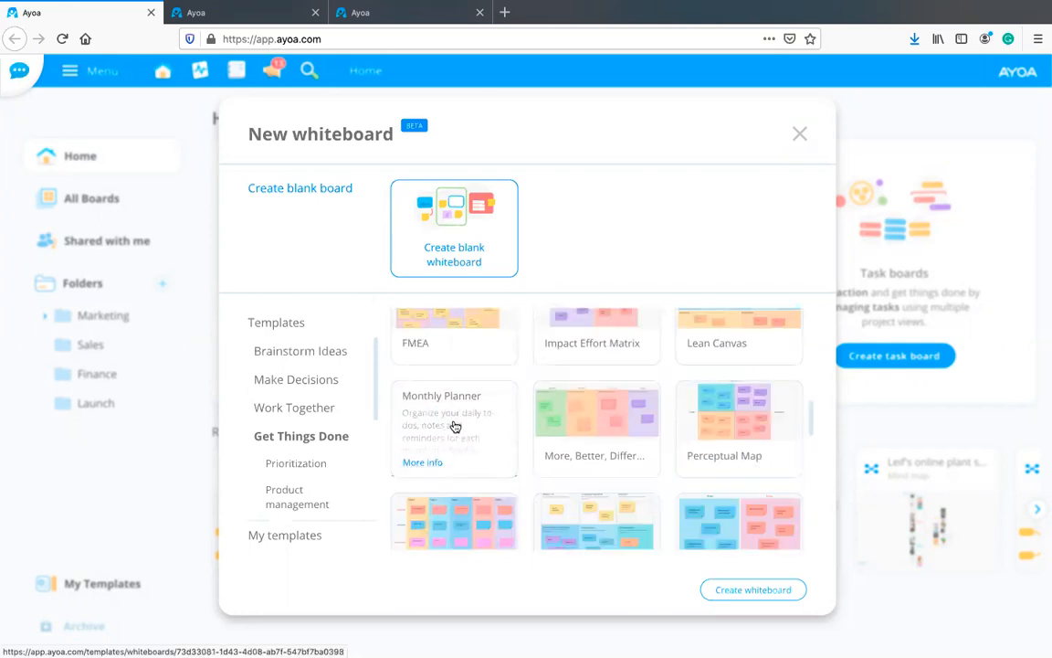
# Step: Choose the Monthly Planner template for the new whiteboard and name it "December Planner"
pyautogui.click(453, 424)
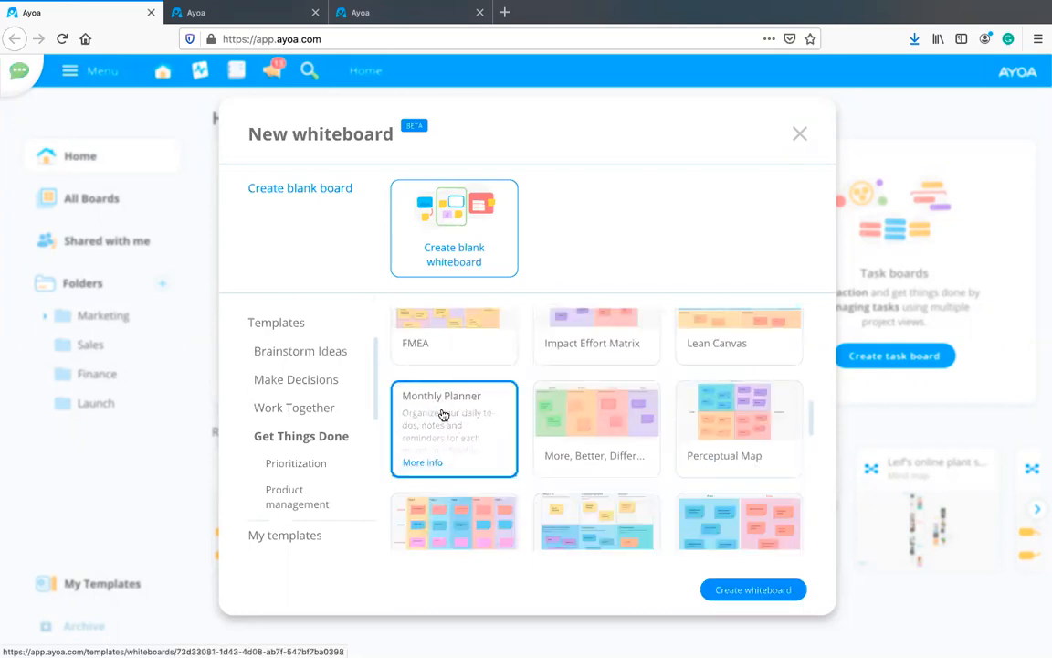
pyautogui.click(762, 590)
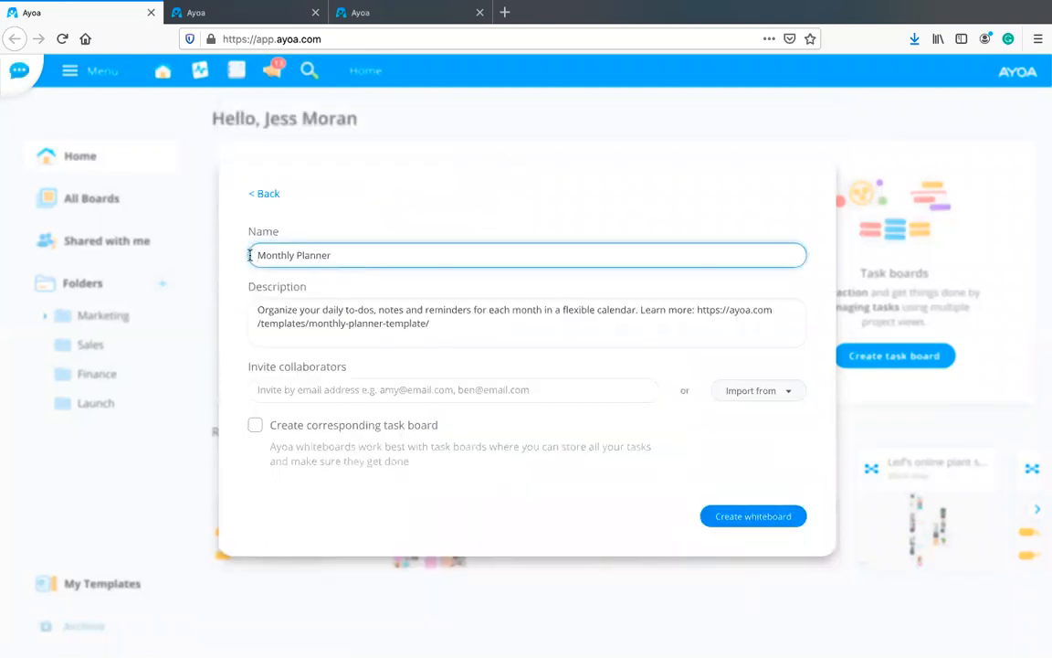
pyautogui.write('Decem')
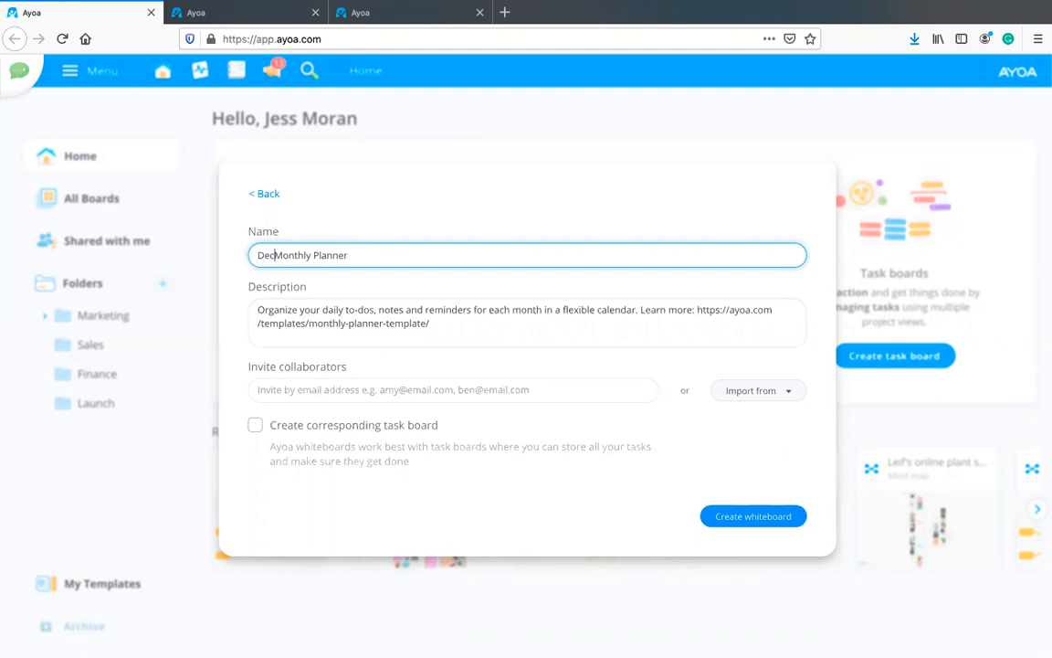
pyautogui.write('ber')
pyautogui.moveTo(345, 252); pyautogui.dragTo(307, 255)
pyautogui.press('BackSpace')
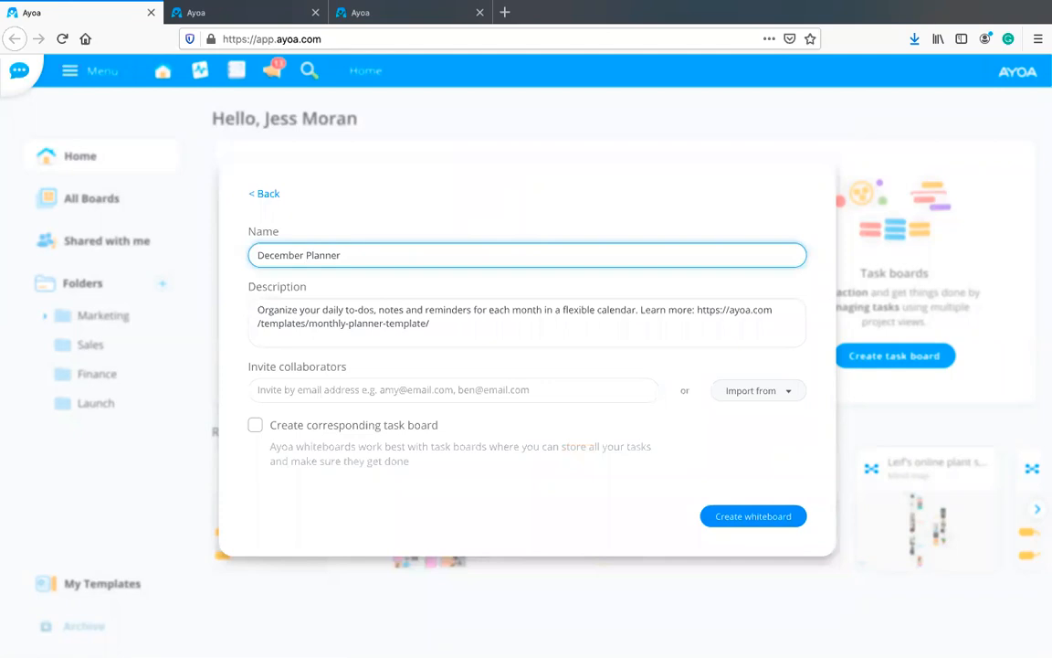
# Step: Invite two suggested contacts as collaborators on the new whiteboard
pyautogui.click(293, 390)
pyautogui.click(317, 438)
pyautogui.click(307, 354)
pyautogui.click(334, 450)
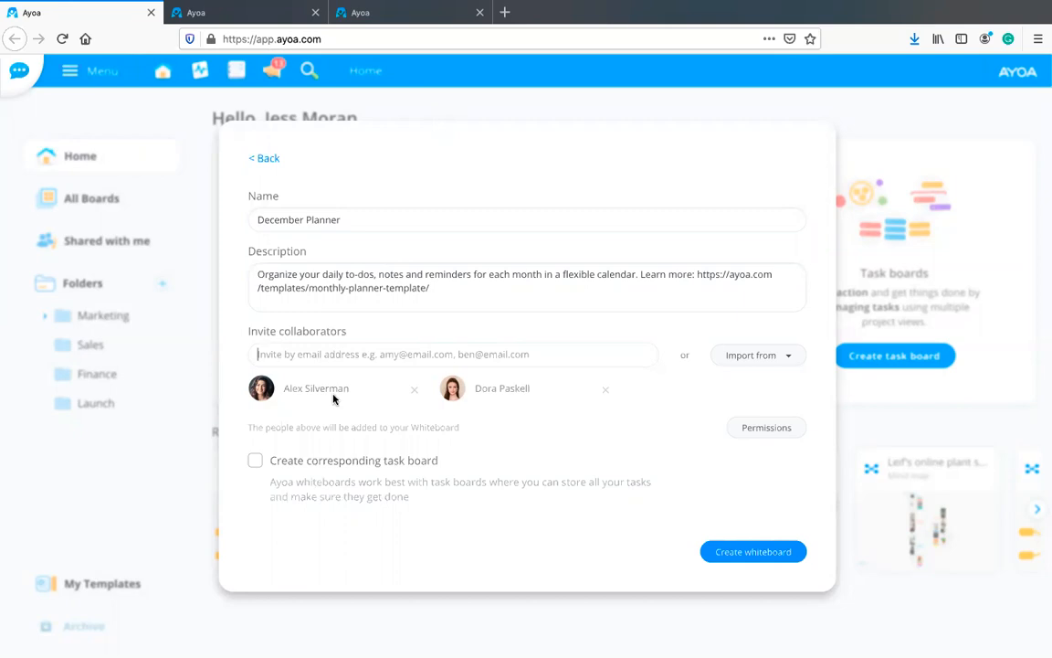
# Step: Include a corresponding task board based on the Kanban Board template and create the December Planner whiteboard
pyautogui.click(256, 461)
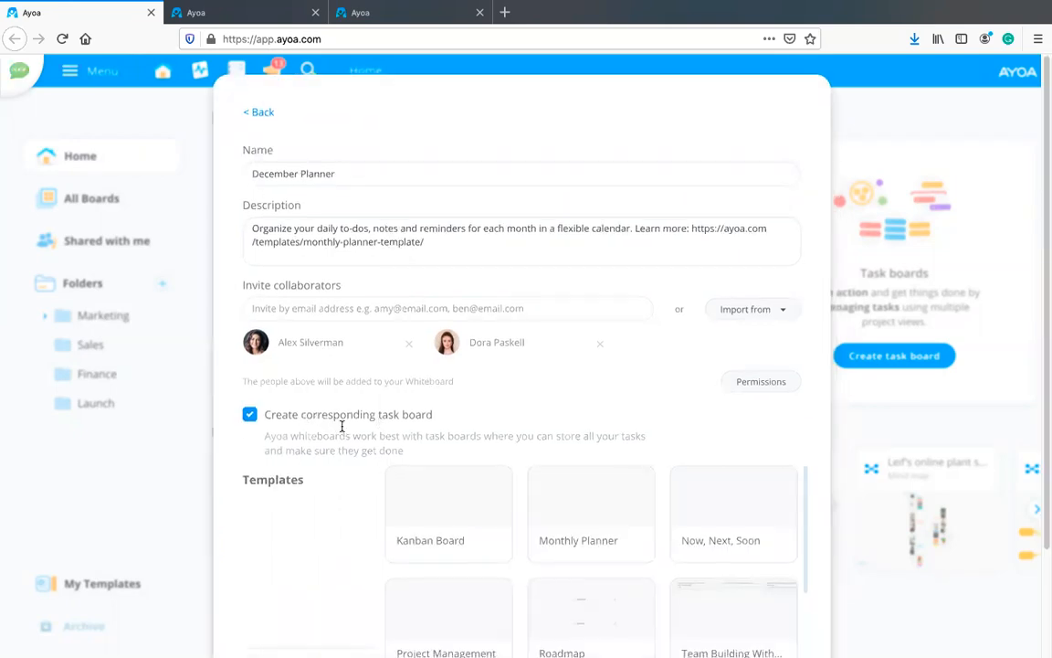
pyautogui.scroll(-2, 363, 441)
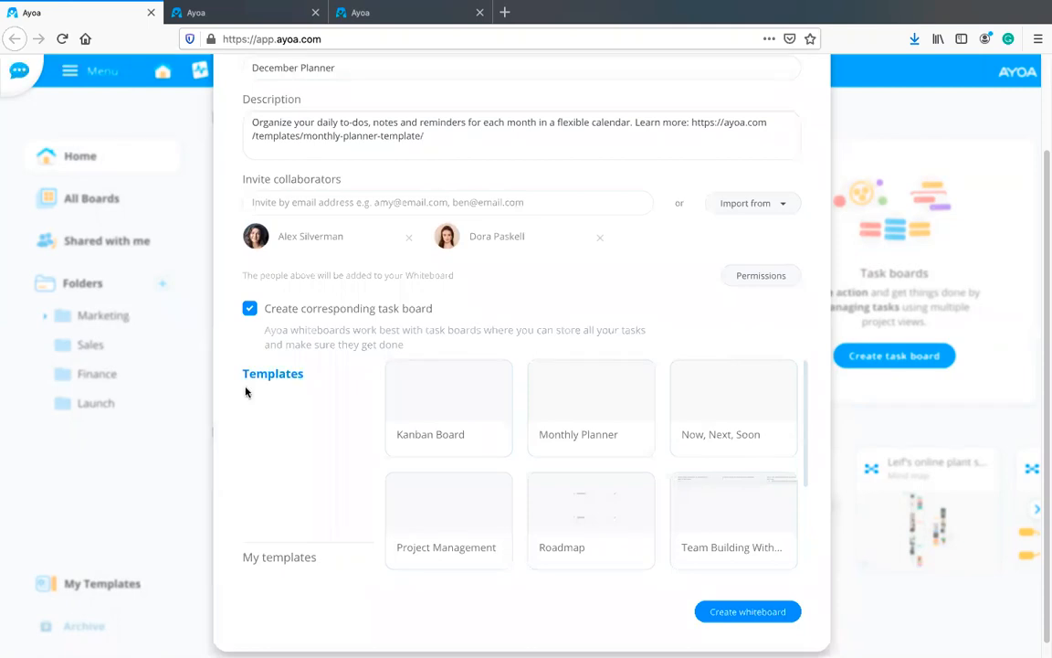
pyautogui.scroll(-1, 441, 399)
pyautogui.scroll(-1, 441, 399)
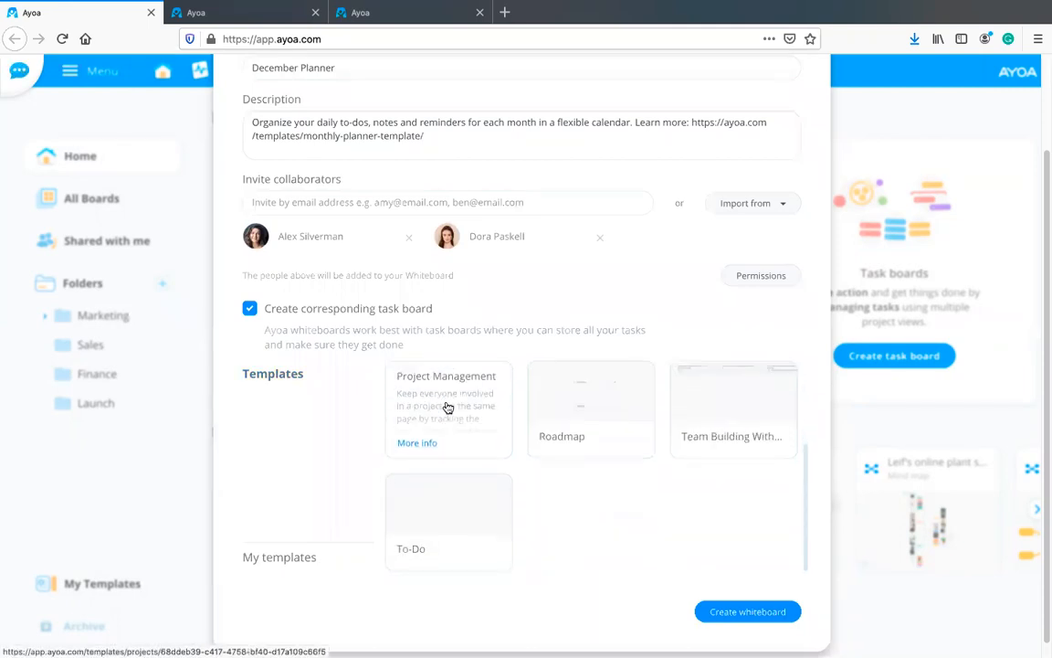
pyautogui.scroll(4, 446, 407)
pyautogui.scroll(1, 462, 484)
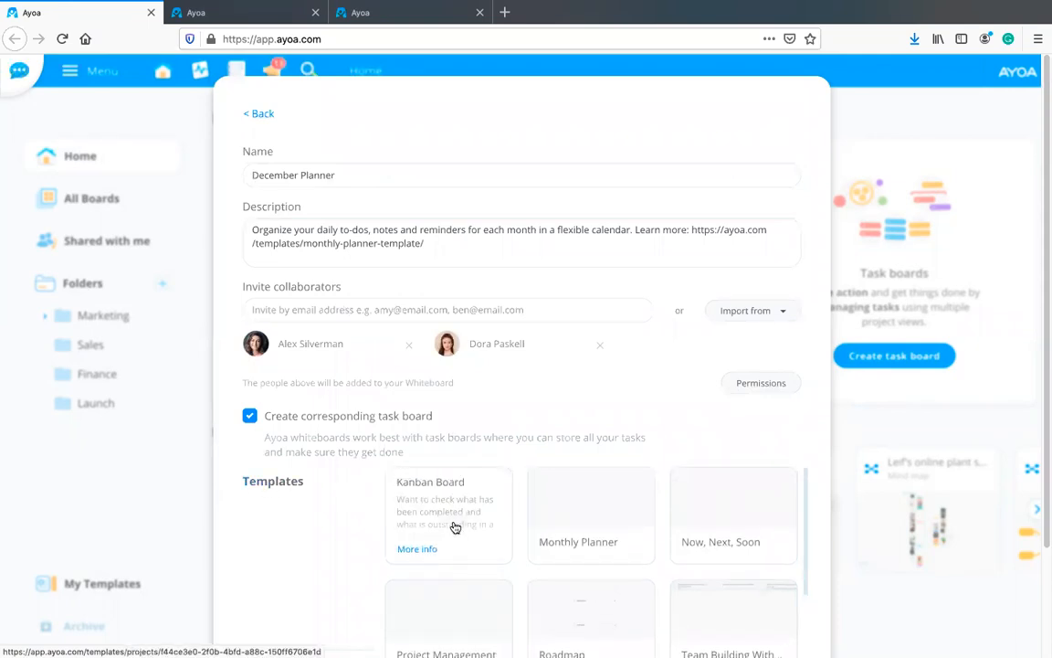
pyautogui.scroll(-1, 454, 528)
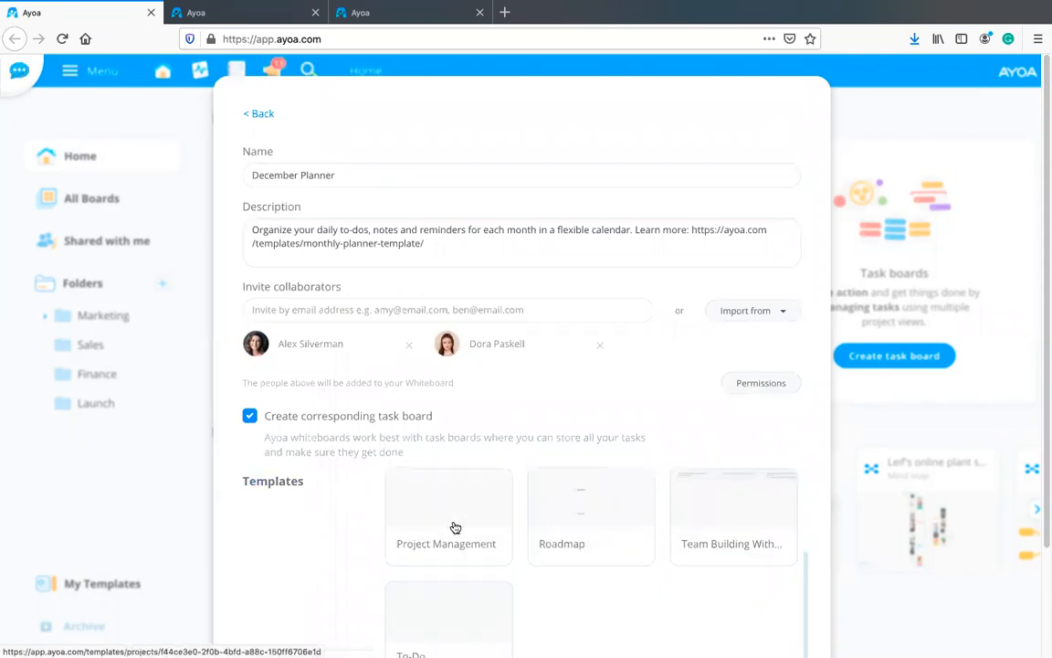
pyautogui.scroll(1, 420, 493)
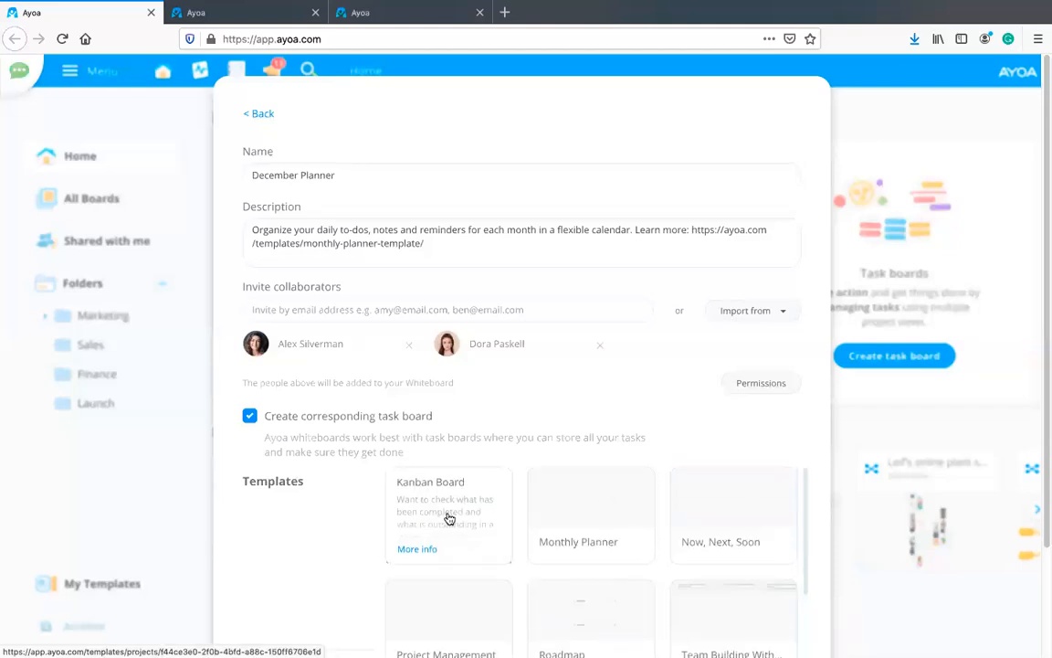
pyautogui.scroll(-3, 557, 507)
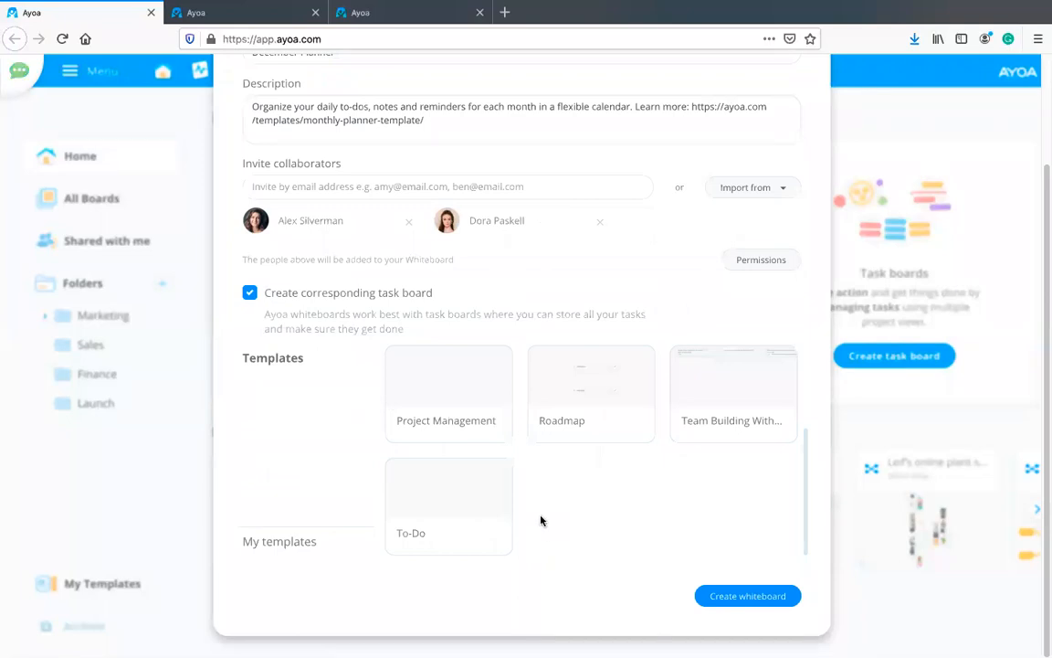
pyautogui.scroll(1, 604, 500)
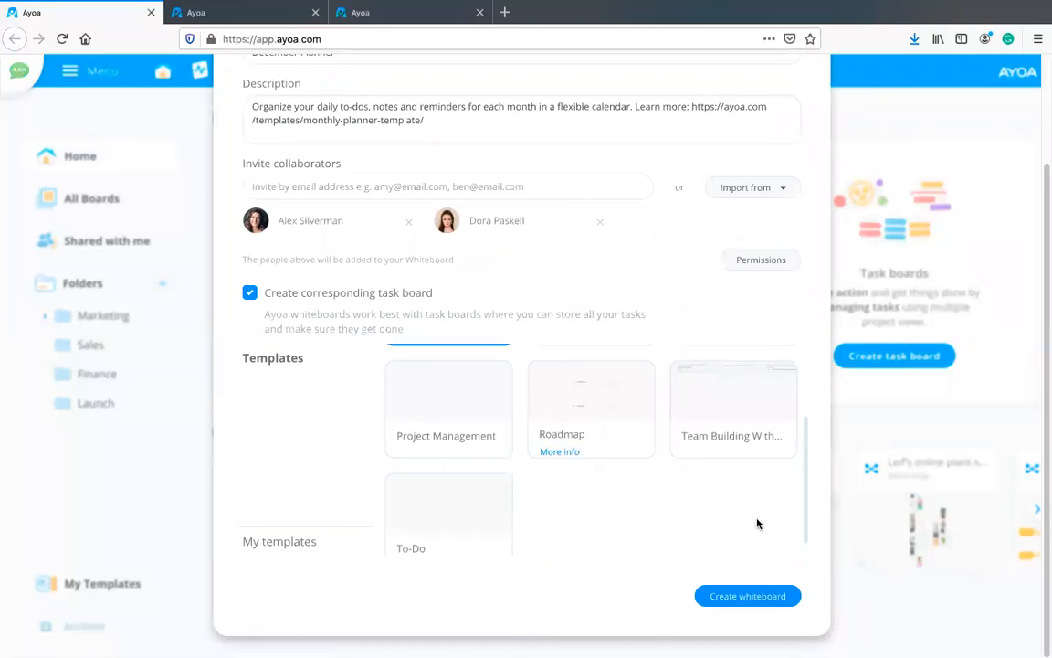
pyautogui.click(758, 601)
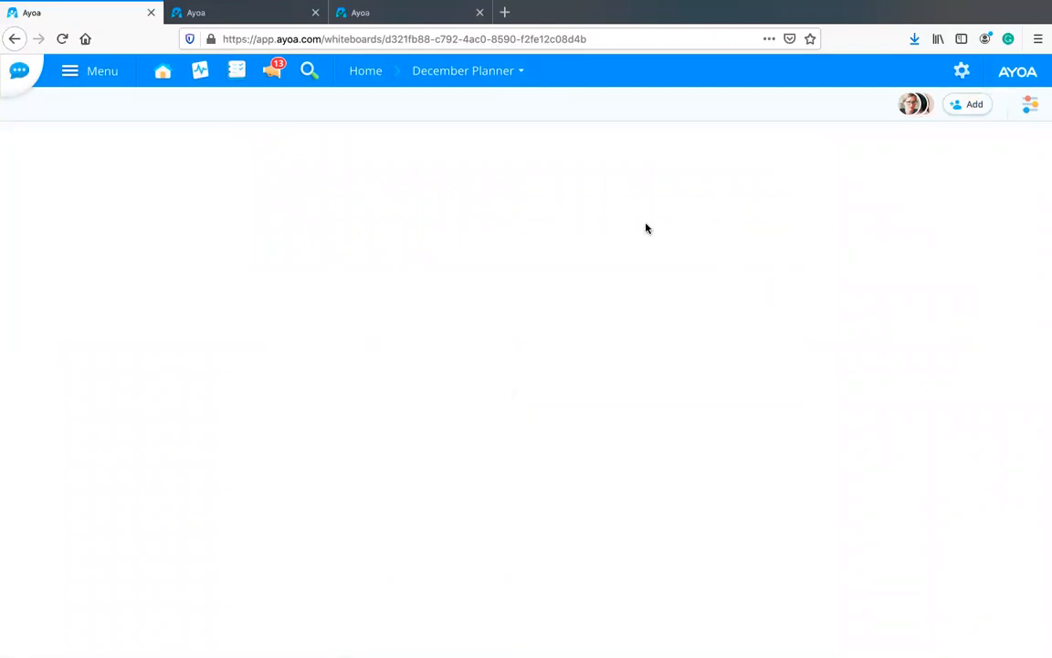
# Step: Reload the December Planner whiteboard and bring its whole calendar grid into view
pyautogui.click(64, 40)
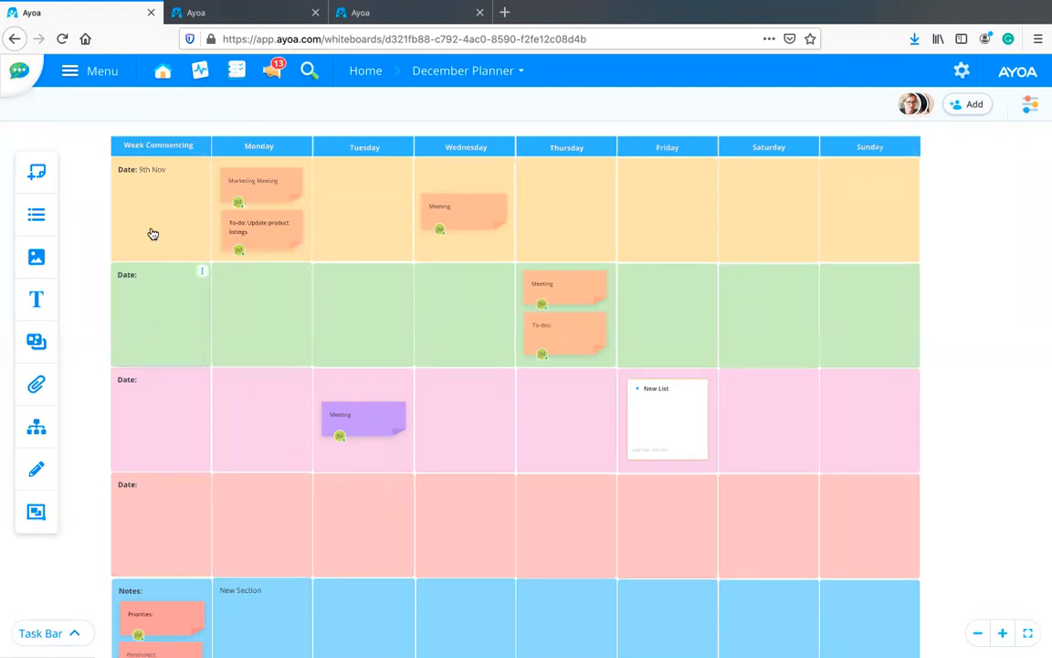
pyautogui.click(40, 177)
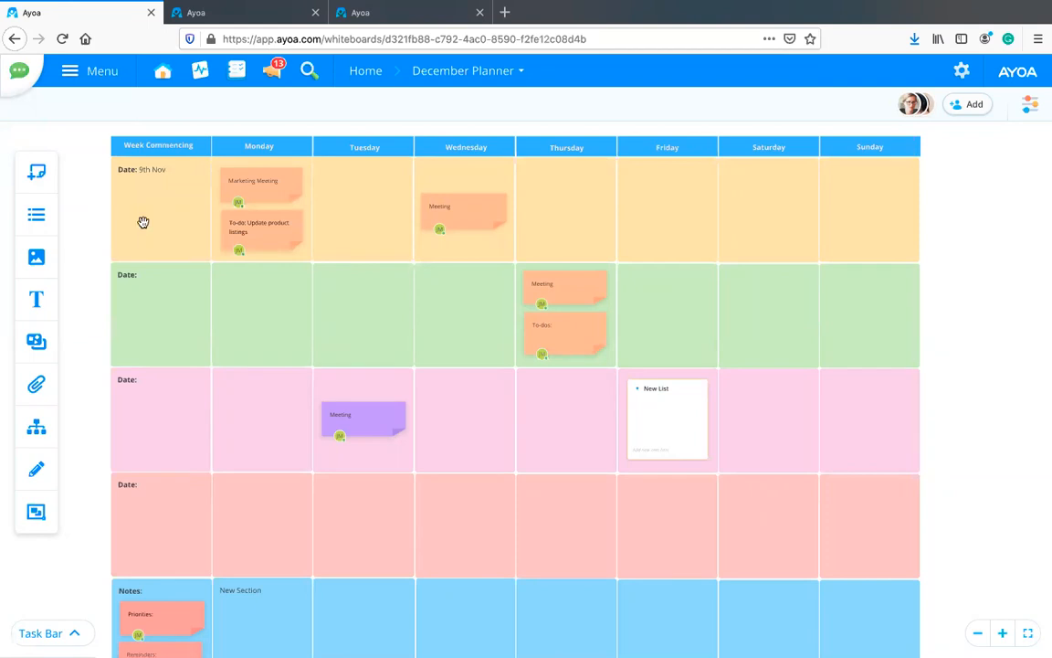
pyautogui.click(240, 174)
pyautogui.scroll(-2, 530, 370)
pyautogui.moveTo(964, 439); pyautogui.dragTo(943, 384)
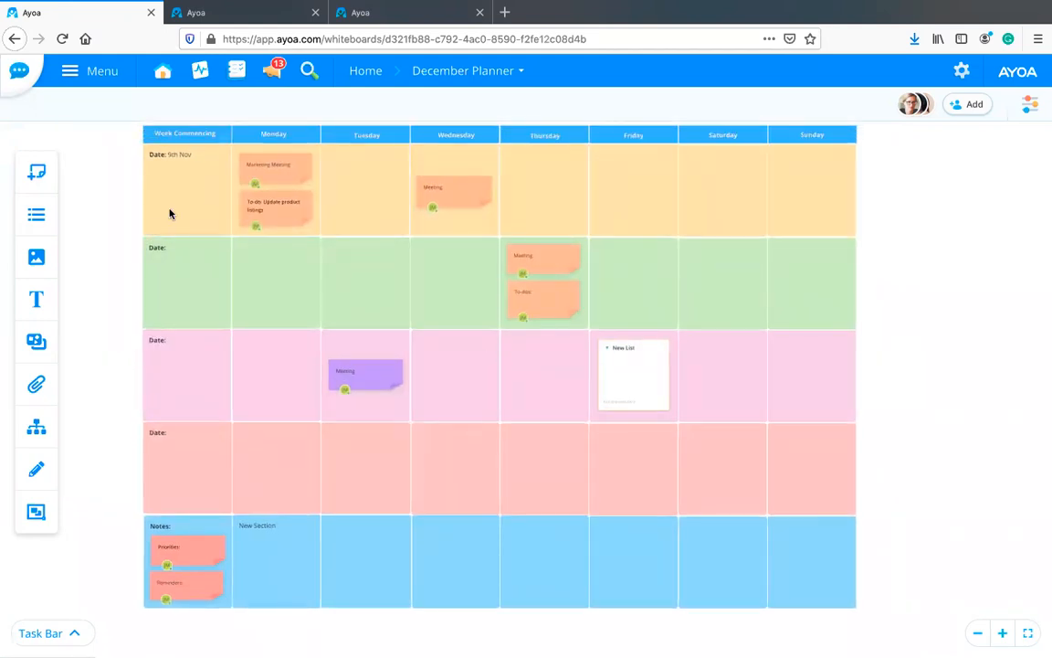
# Step: Look through the available note shapes, including the cloud, rounded and speech-bubble styles, and their colours
pyautogui.click(35, 178)
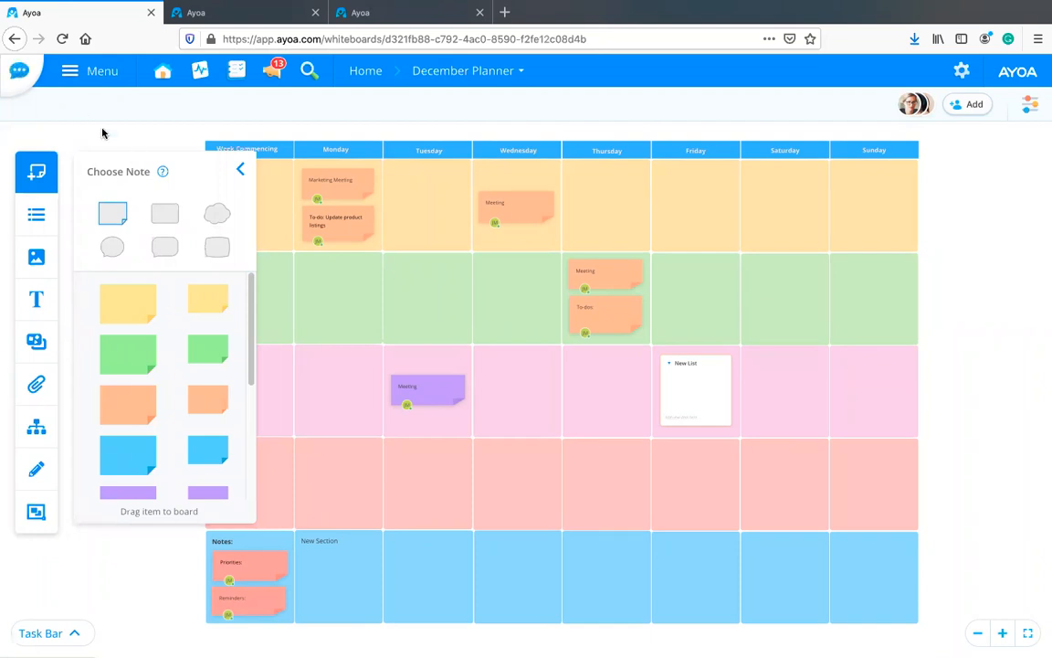
pyautogui.click(222, 216)
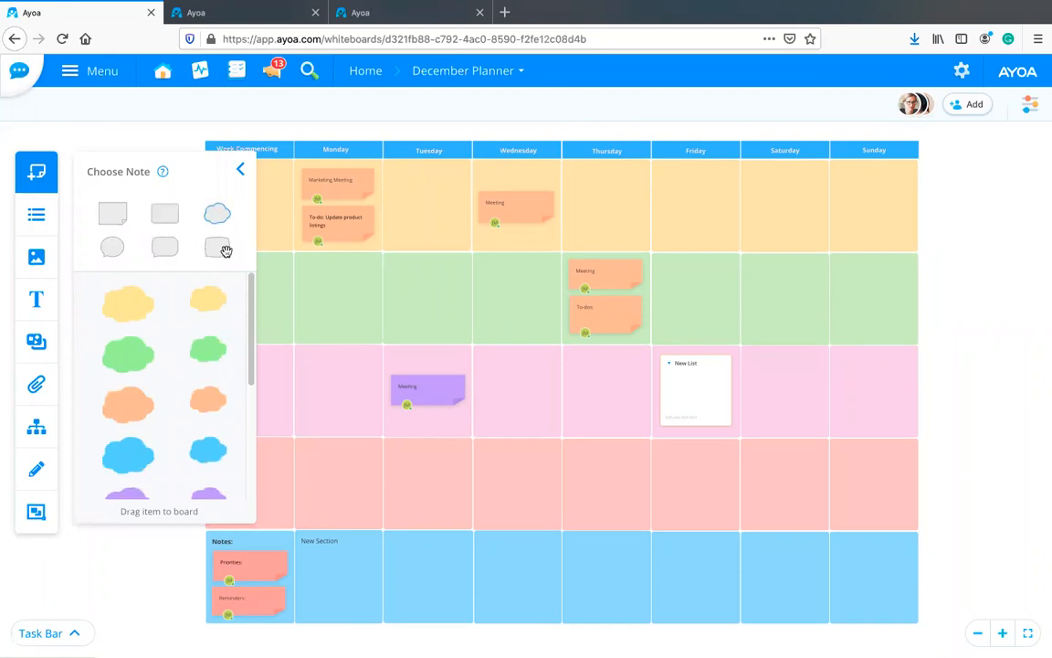
pyautogui.click(218, 245)
pyautogui.click(161, 248)
pyautogui.click(113, 248)
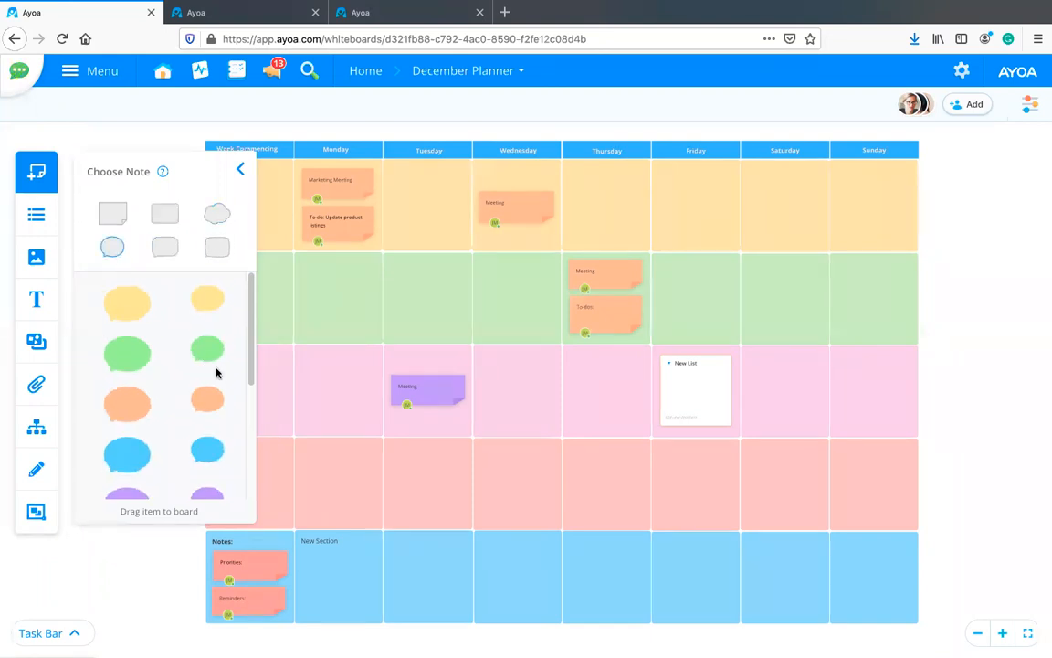
pyautogui.scroll(-4, 221, 391)
pyautogui.scroll(4, 223, 391)
# Step: Add a small orange rounded speech-bubble note reading "Meeting" to Thursday of the first week, and close the note choices
pyautogui.click(164, 243)
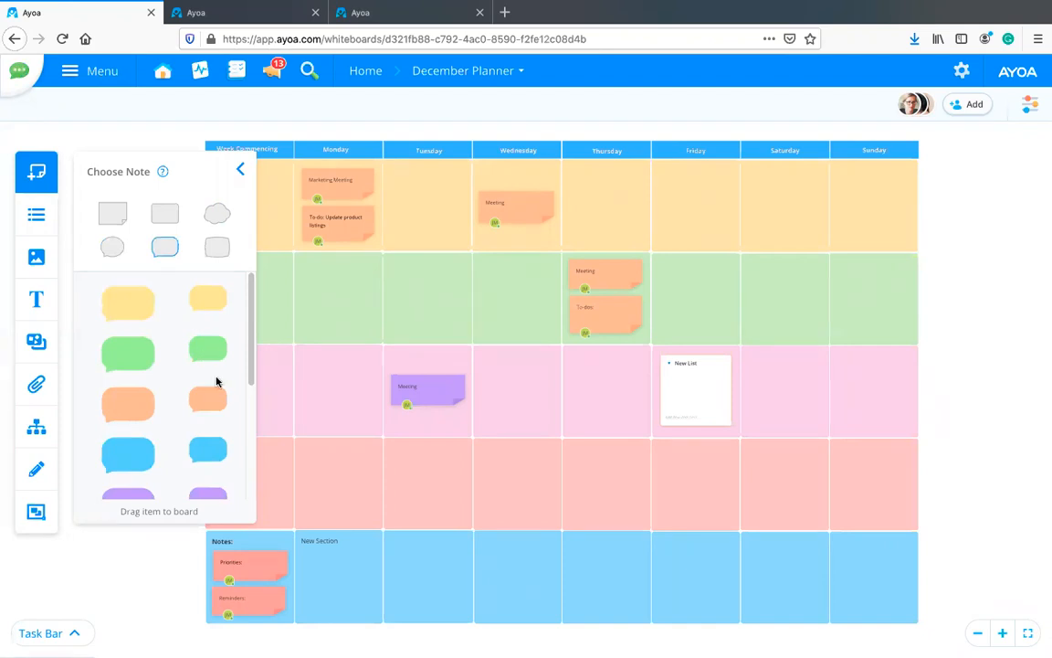
pyautogui.moveTo(224, 395); pyautogui.dragTo(605, 194)
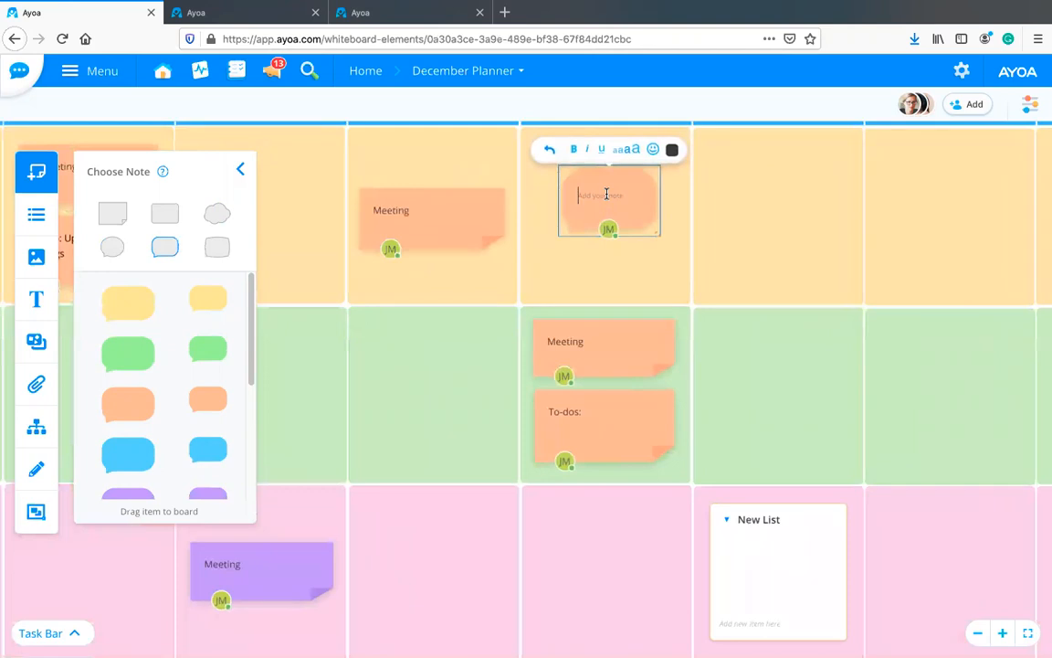
pyautogui.write('Meeting')
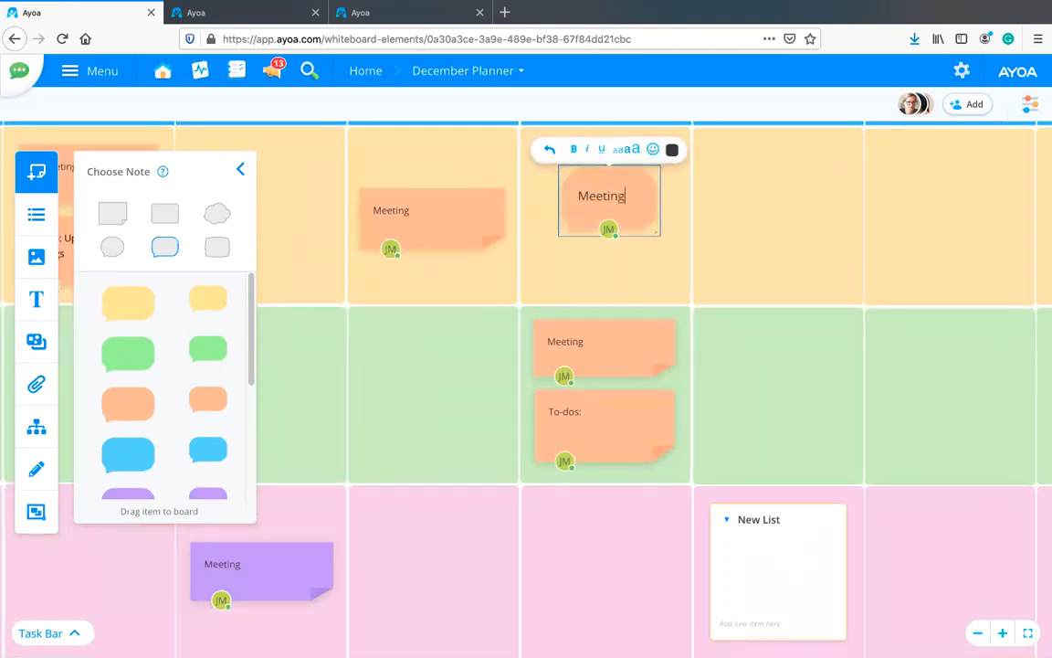
pyautogui.click(716, 205)
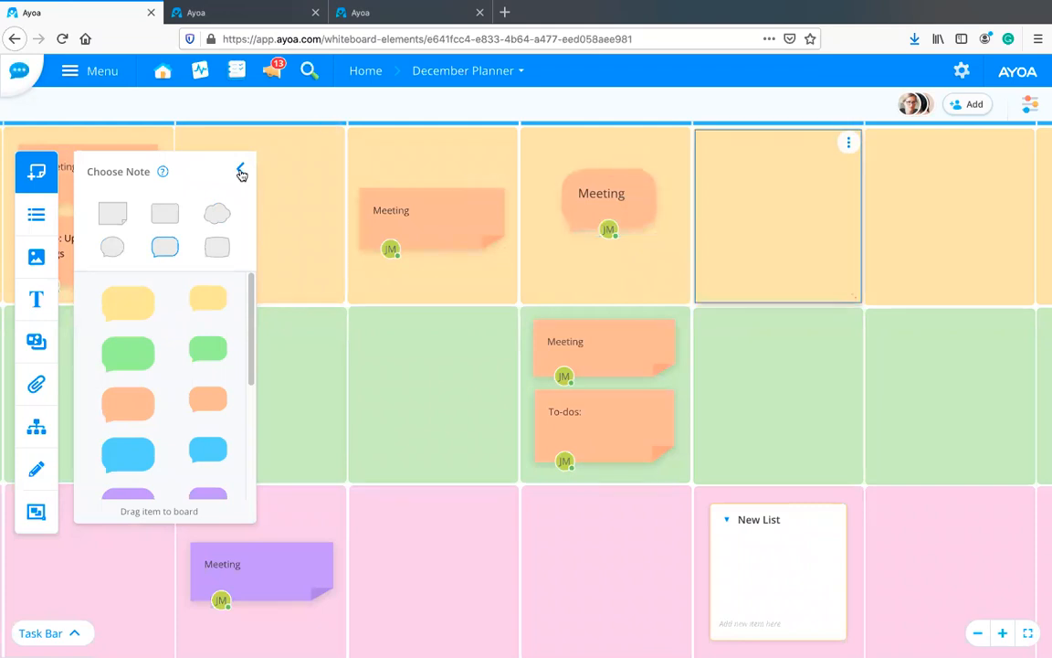
pyautogui.click(241, 174)
# Step: Look through the available list styles and their outline colours
pyautogui.scroll(-2, 334, 336)
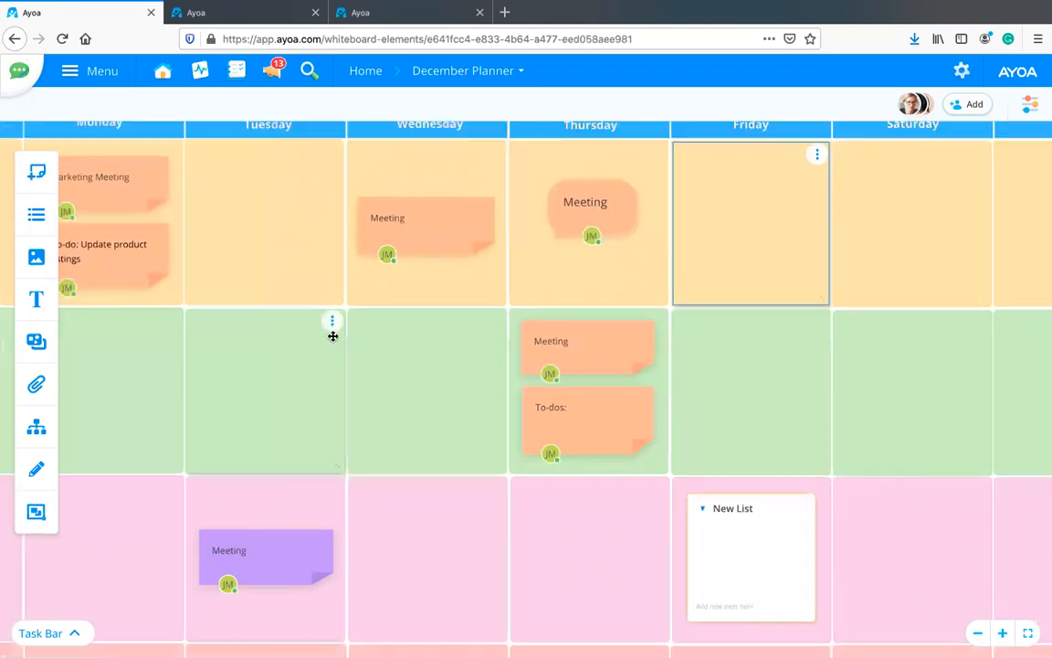
pyautogui.scroll(-3, 333, 336)
pyautogui.moveTo(240, 140); pyautogui.dragTo(409, 146)
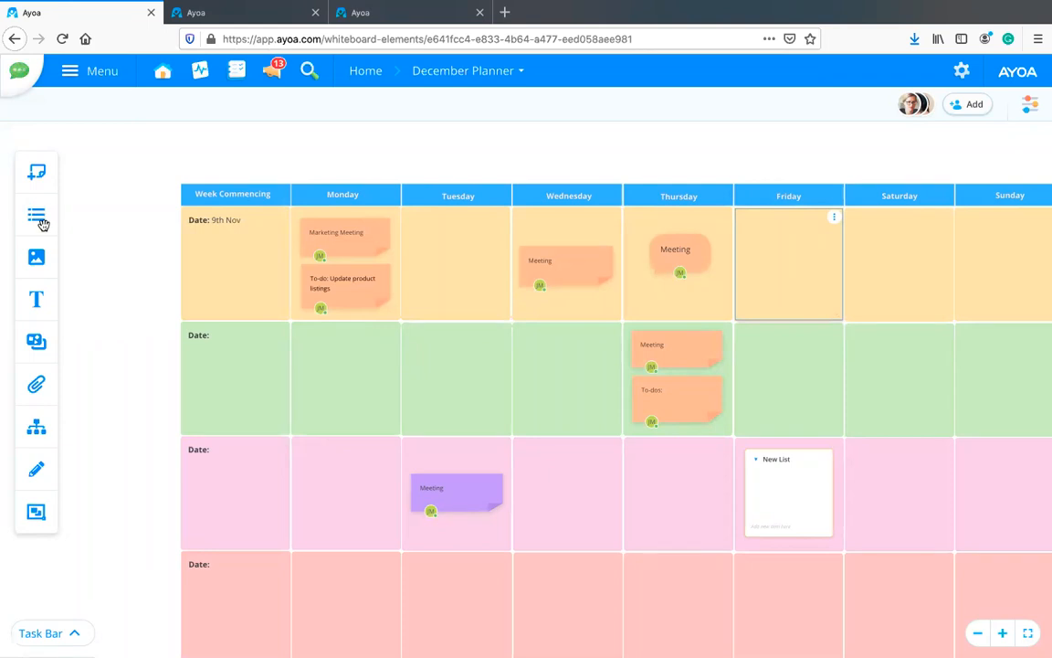
pyautogui.click(40, 220)
pyautogui.scroll(-5, 135, 248)
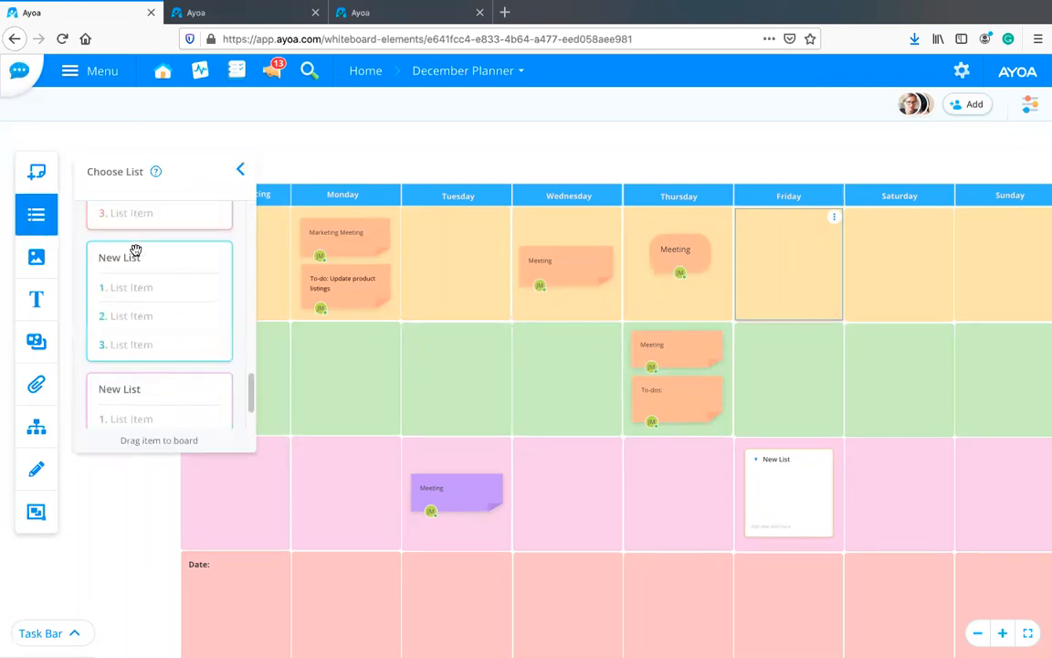
pyautogui.scroll(5, 135, 248)
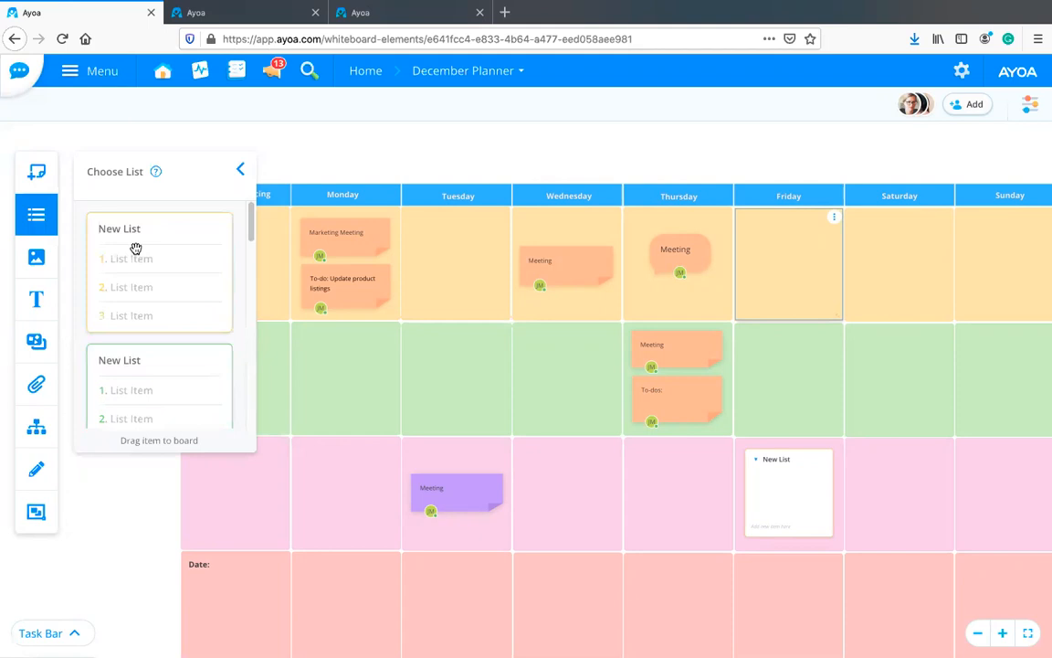
pyautogui.scroll(-5, 135, 249)
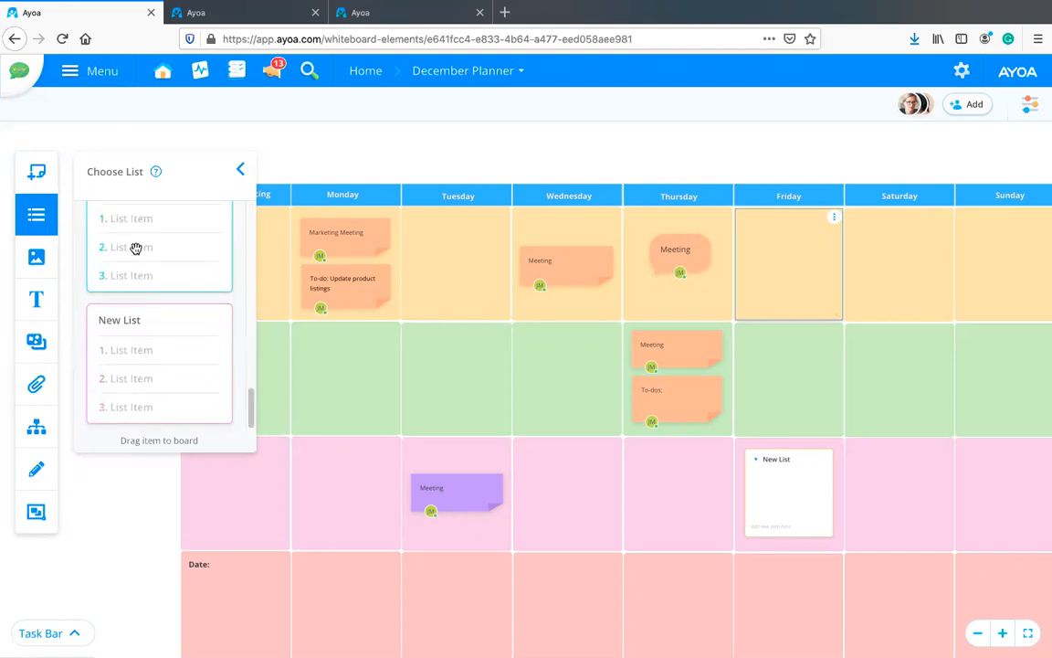
pyautogui.scroll(5, 135, 248)
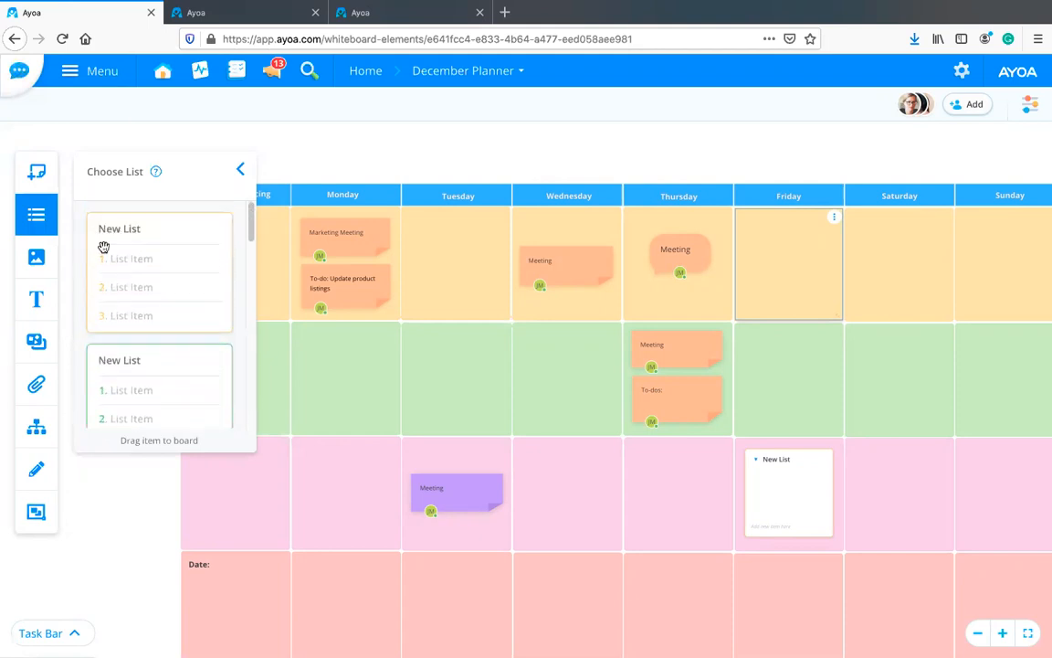
# Step: Add a new outlined list to Tuesday of the second week and title it "To-do list"
pyautogui.scroll(-1, 174, 311)
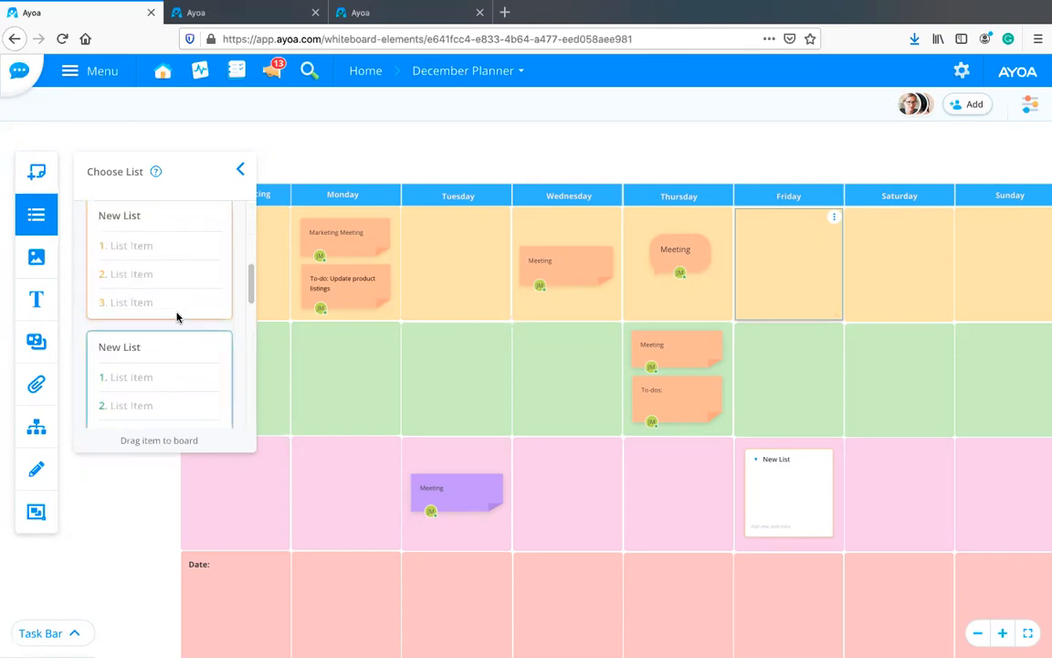
pyautogui.scroll(-3, 177, 316)
pyautogui.moveTo(423, 348); pyautogui.dragTo(443, 368)
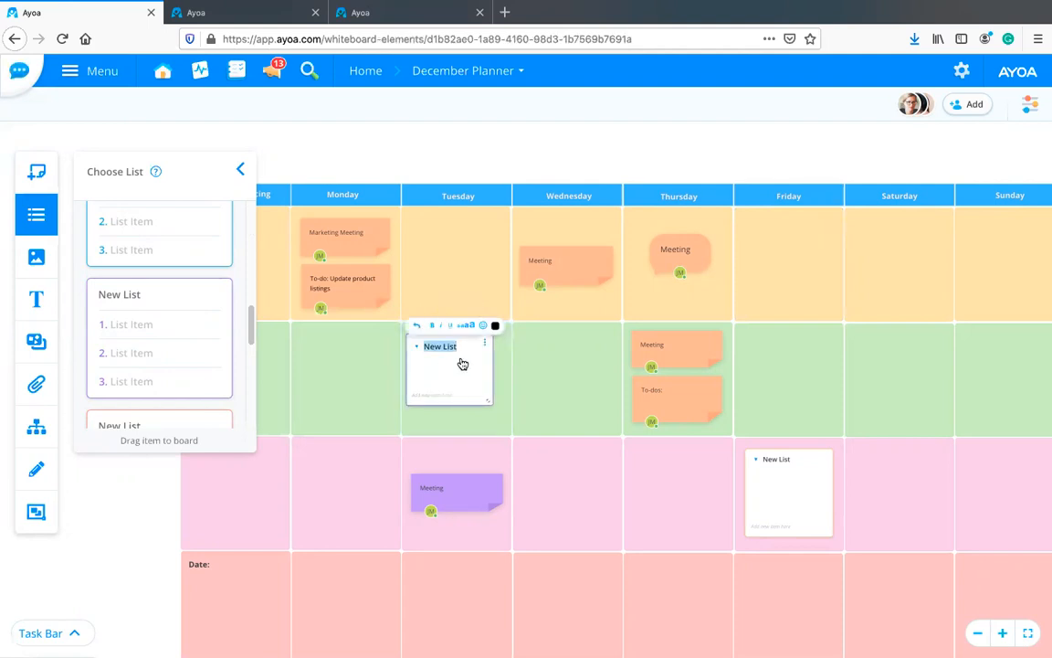
pyautogui.press('BackSpace')
pyautogui.write('R')
pyautogui.write('o')
pyautogui.click(451, 365)
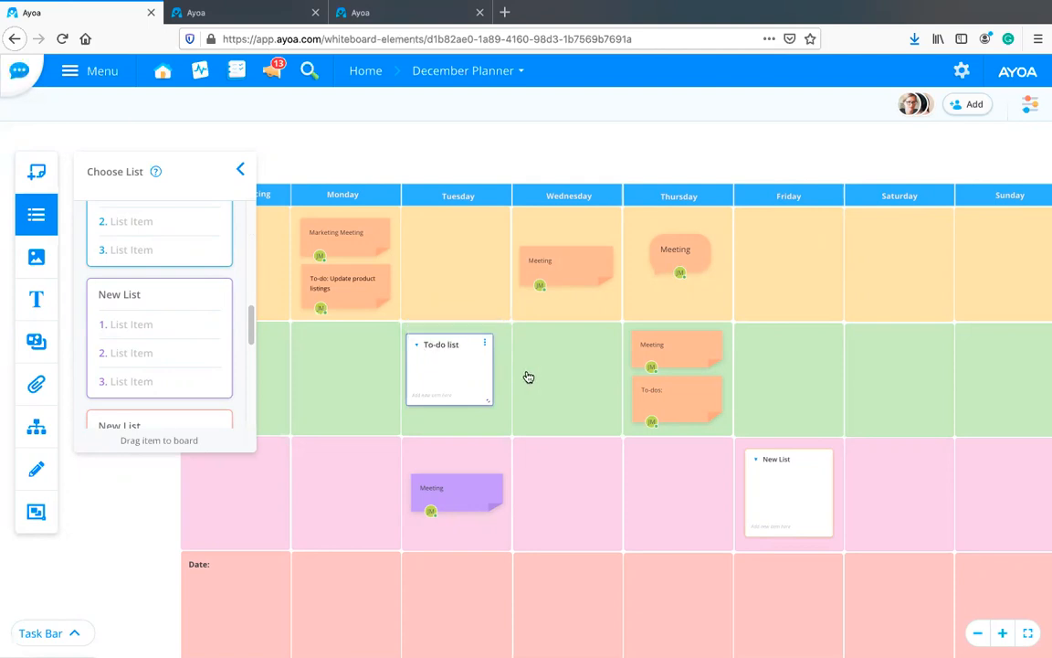
# Step: Close the list choices and add the items "emails", "phone calls" and "meeting" to the To-do list
pyautogui.scroll(2, 518, 375)
pyautogui.scroll(3, 518, 375)
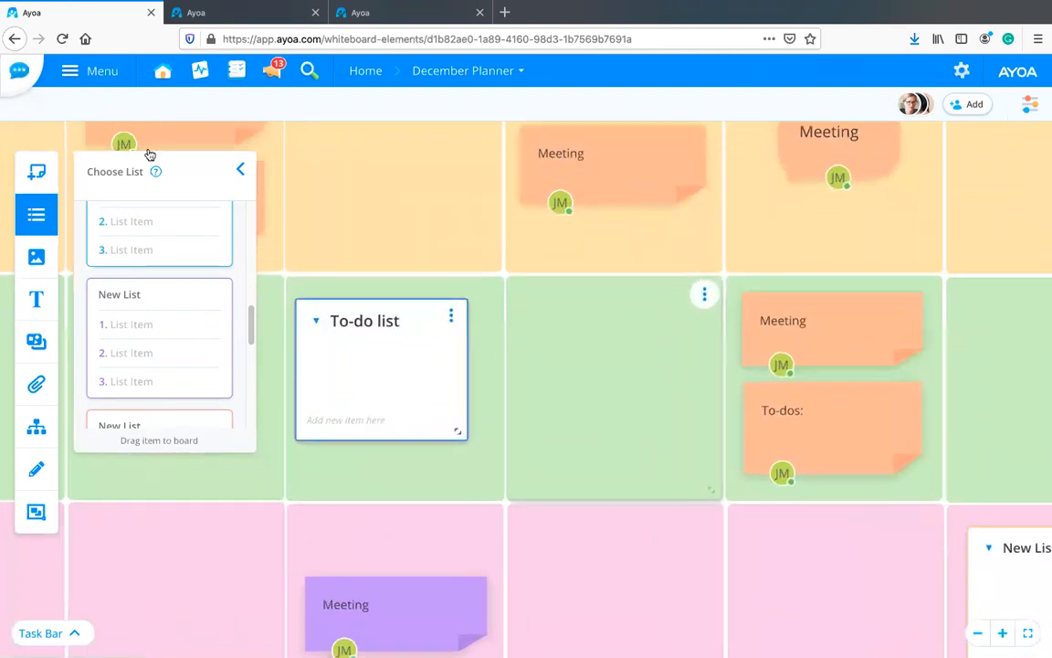
pyautogui.click(241, 169)
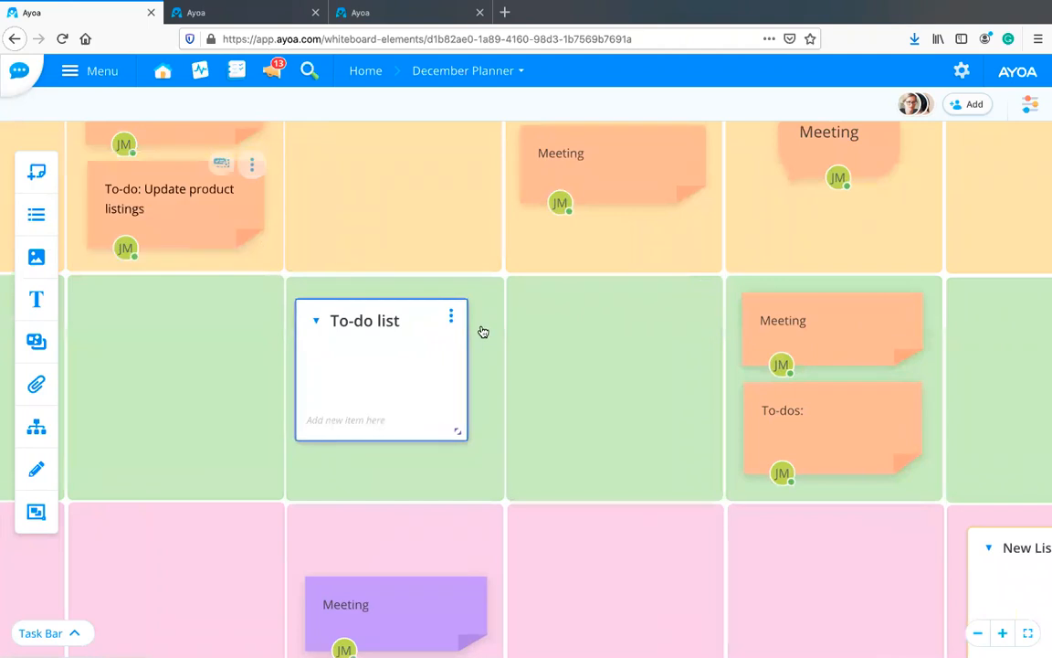
pyautogui.scroll(1, 481, 328)
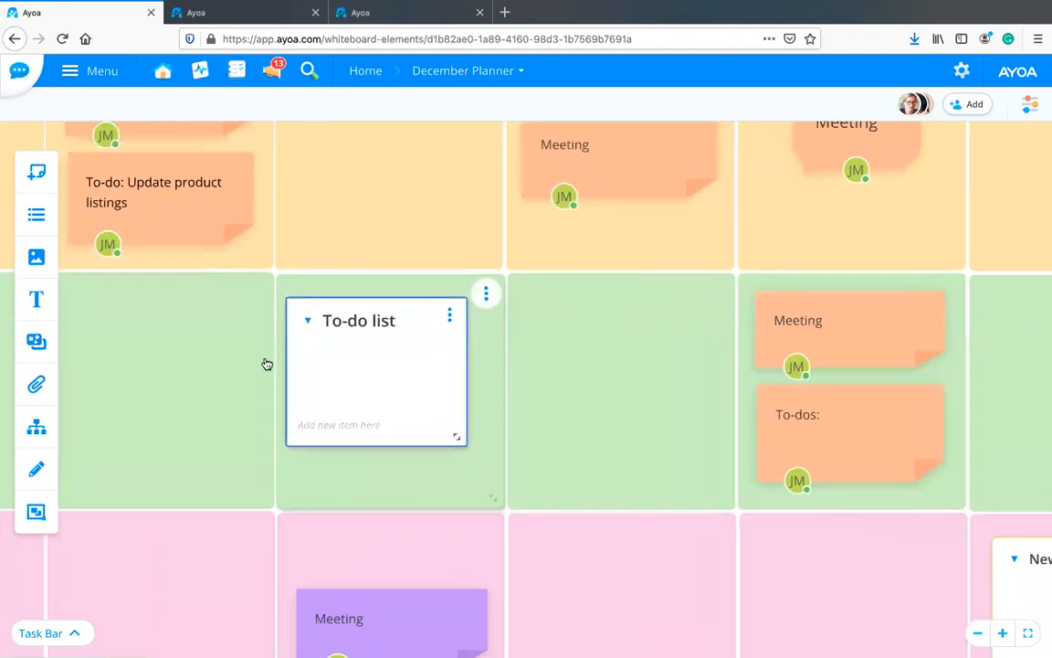
pyautogui.click(336, 426)
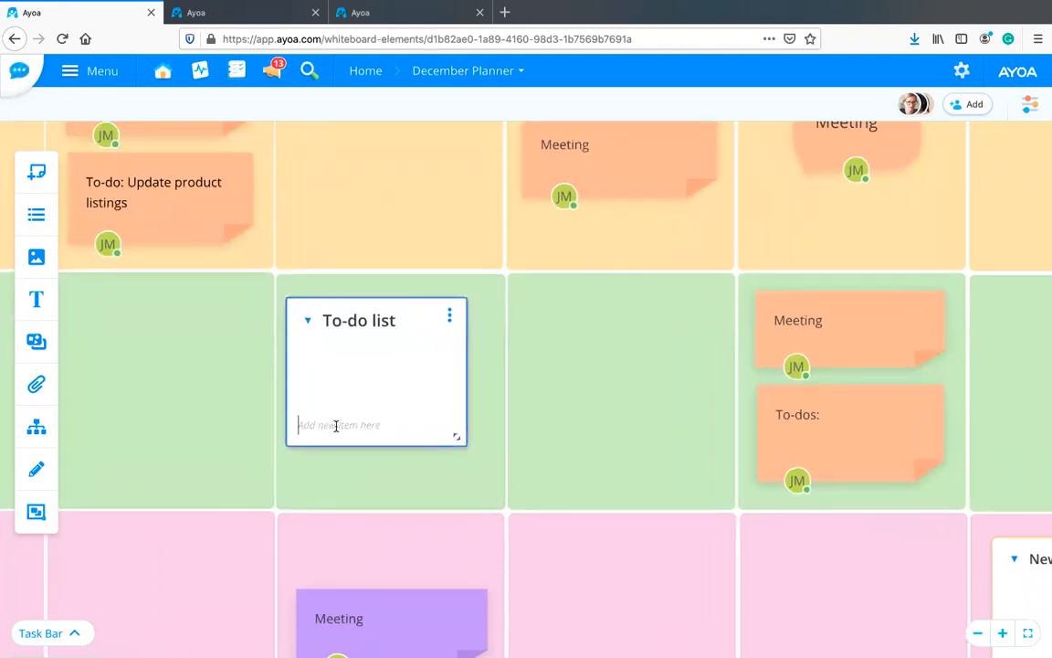
pyautogui.write('emails')
pyautogui.press('Return')
pyautogui.write('phone calls')
pyautogui.press('Return')
pyautogui.write('mee')
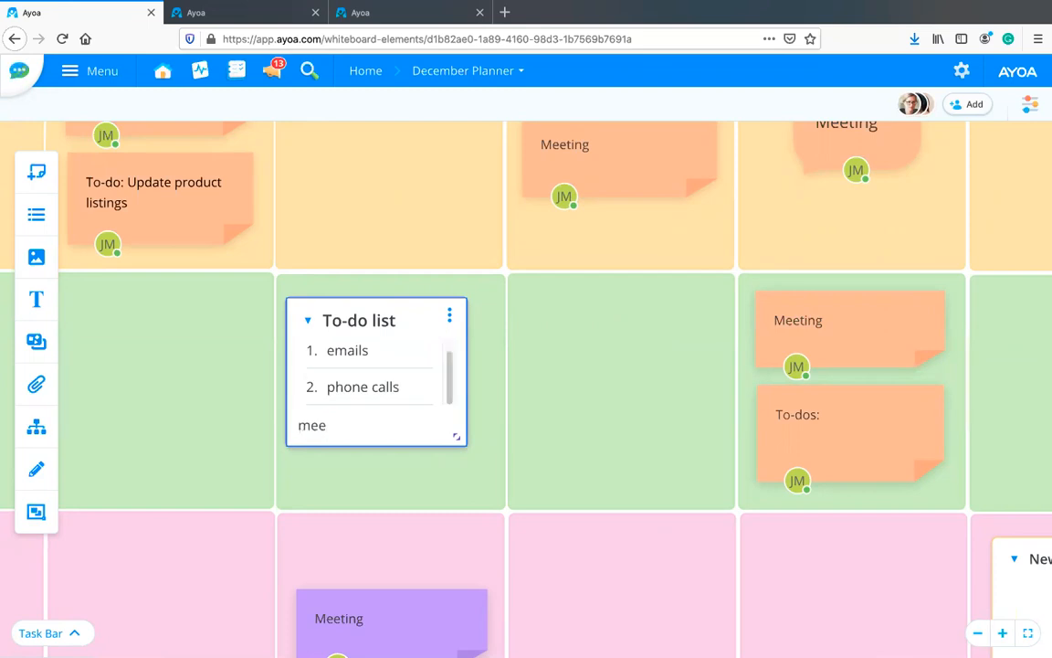
pyautogui.write('ting')
pyautogui.press('Return')
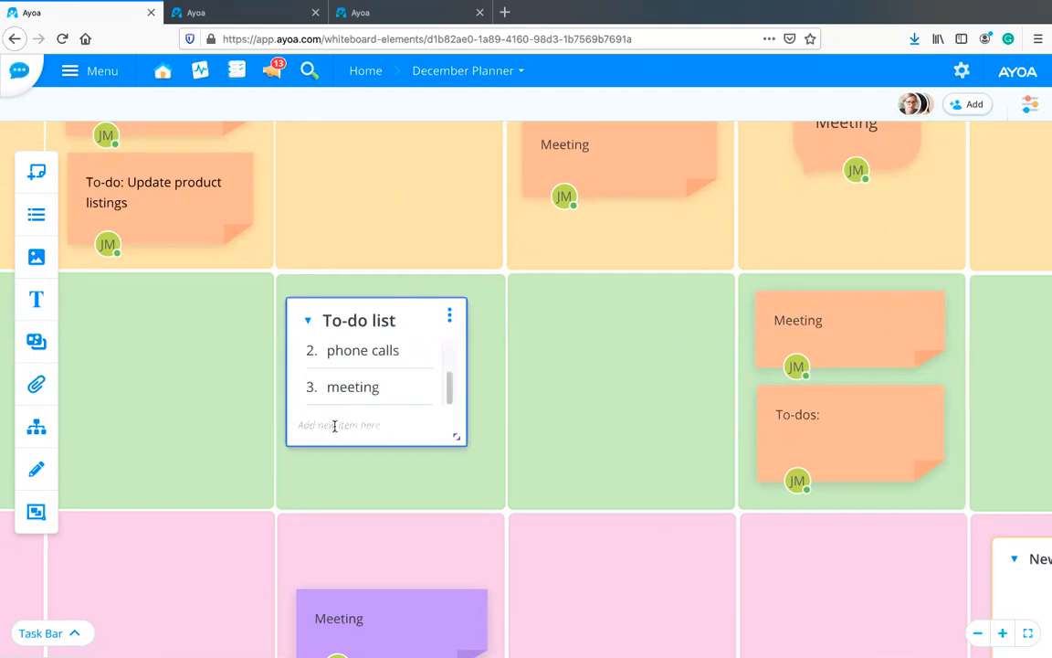
# Step: Enlarge the To-do list within its Tuesday cell until all three items fit
pyautogui.moveTo(478, 487)
pyautogui.mouseDown()
pyautogui.moveTo(469, 547)
pyautogui.moveTo(455, 453)
pyautogui.moveTo(484, 502)
pyautogui.mouseUp()
pyautogui.moveTo(459, 438); pyautogui.dragTo(451, 404)
pyautogui.scroll(-2, 454, 379)
pyautogui.scroll(3, 456, 374)
pyautogui.scroll(-3, 459, 383)
pyautogui.scroll(1, 458, 366)
pyautogui.moveTo(459, 426); pyautogui.dragTo(482, 487)
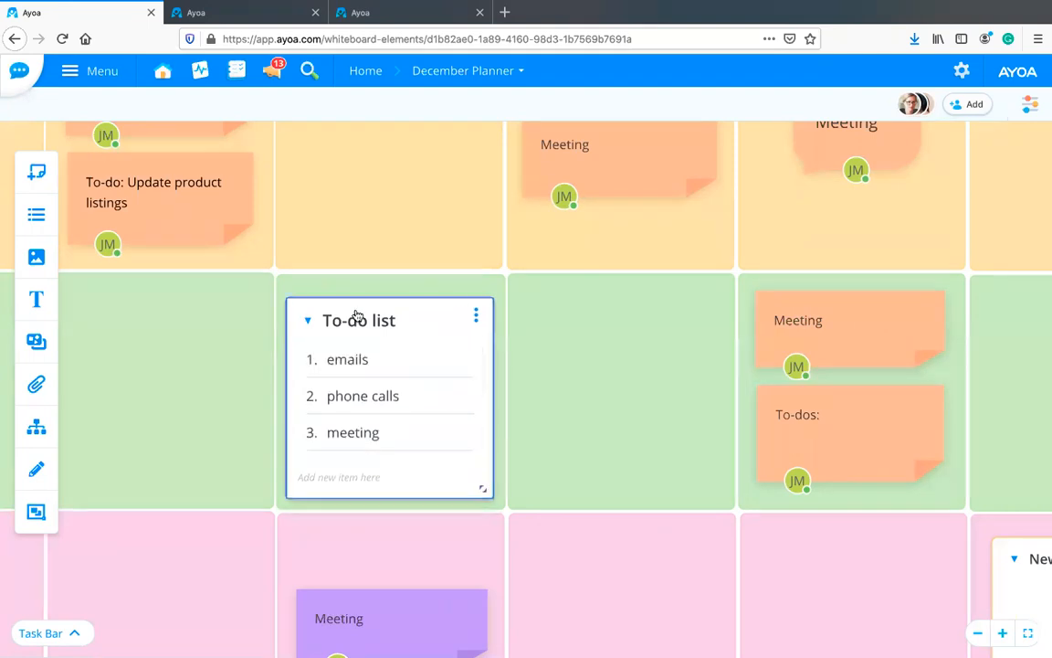
# Step: Change the To-do list's colour to solid purple after trying other fill colours
pyautogui.click(475, 317)
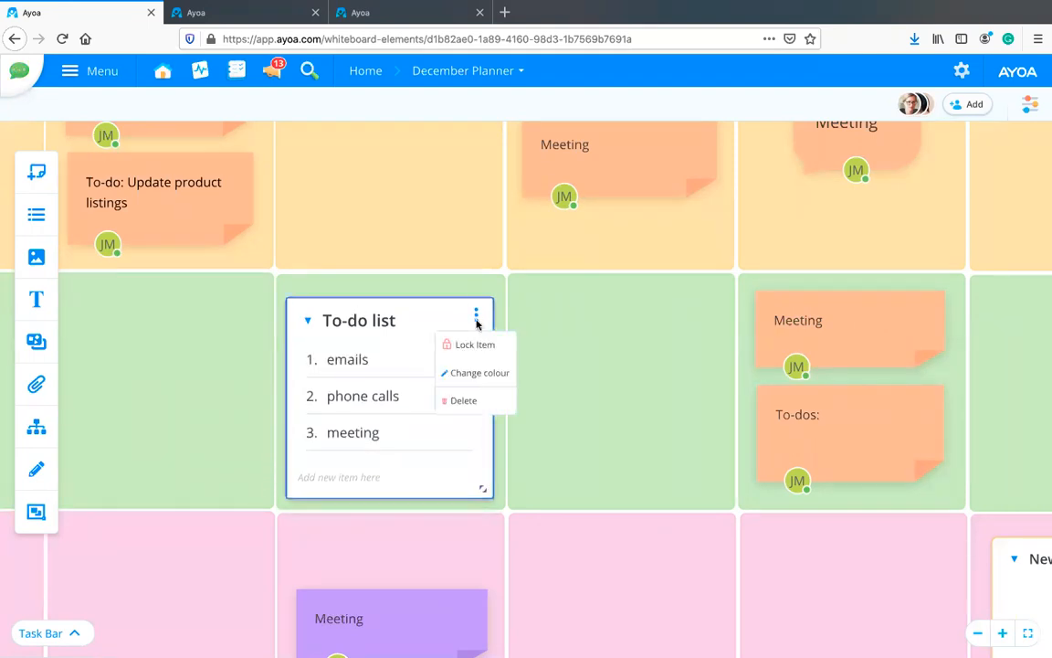
pyautogui.click(474, 374)
pyautogui.click(477, 367)
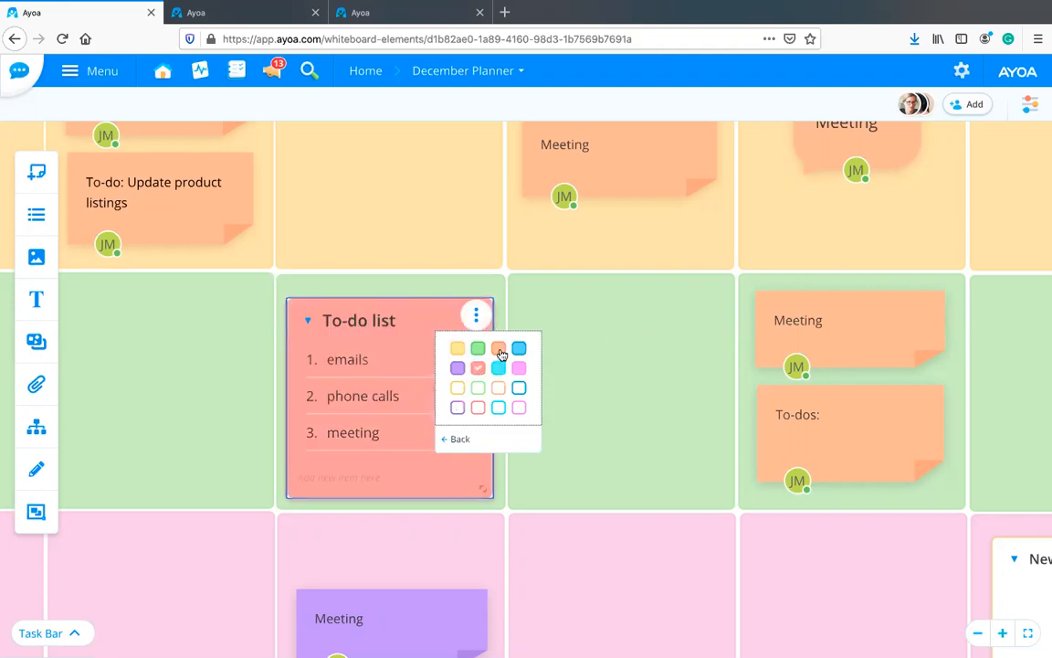
pyautogui.click(500, 352)
pyautogui.click(458, 352)
pyautogui.click(457, 369)
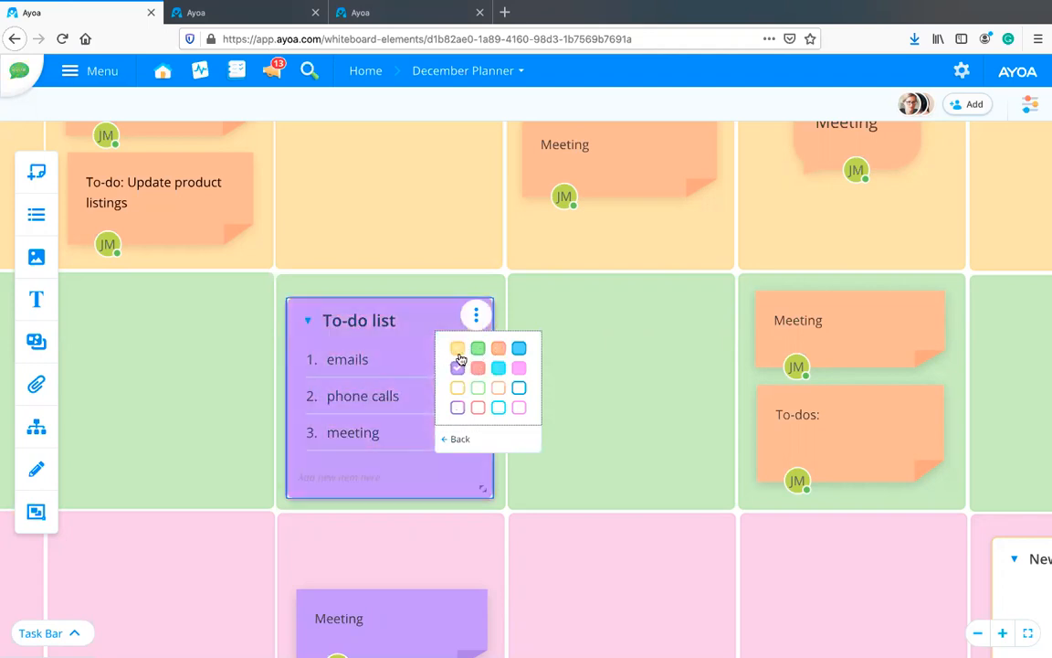
pyautogui.click(586, 394)
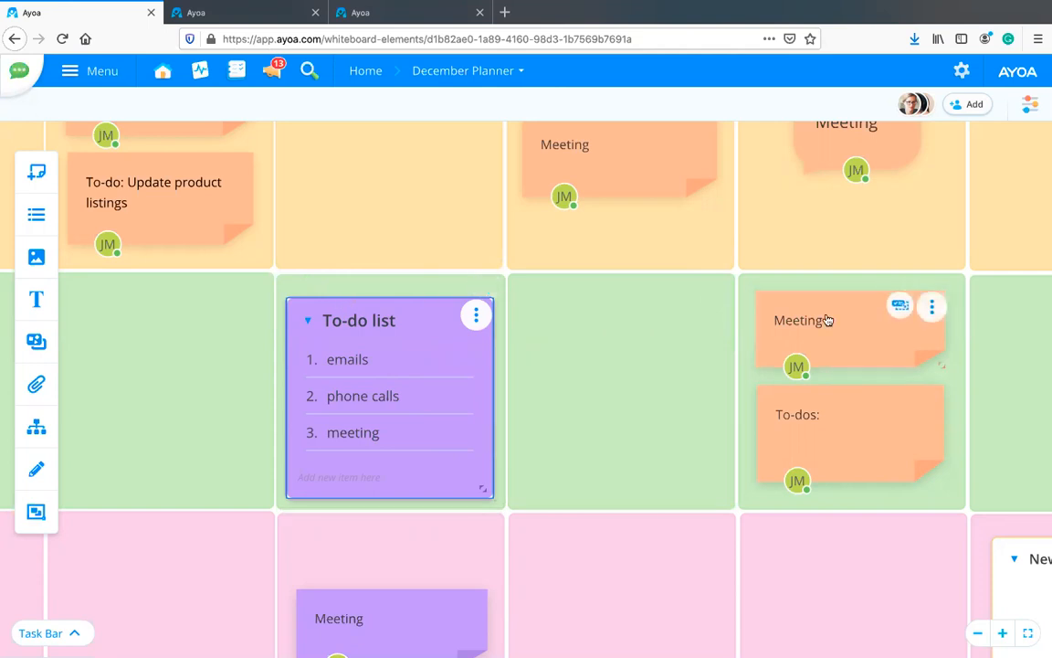
# Step: Search the royalty-free images for "team" and place the first meeting photo on Wednesday of the second week
pyautogui.moveTo(645, 316); pyautogui.dragTo(810, 322)
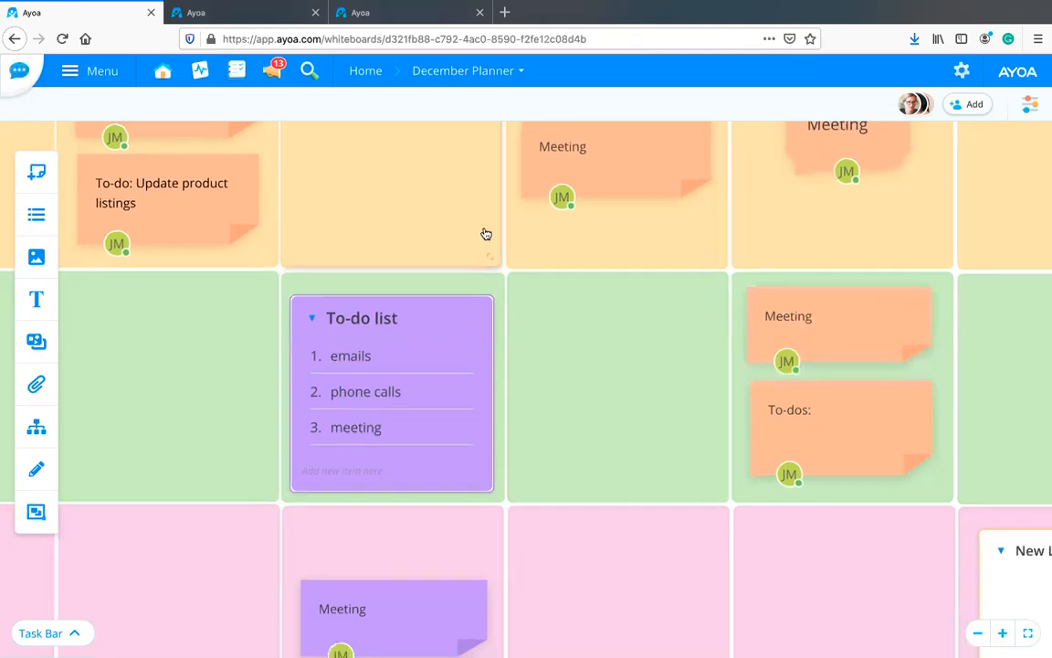
pyautogui.scroll(-2, 486, 234)
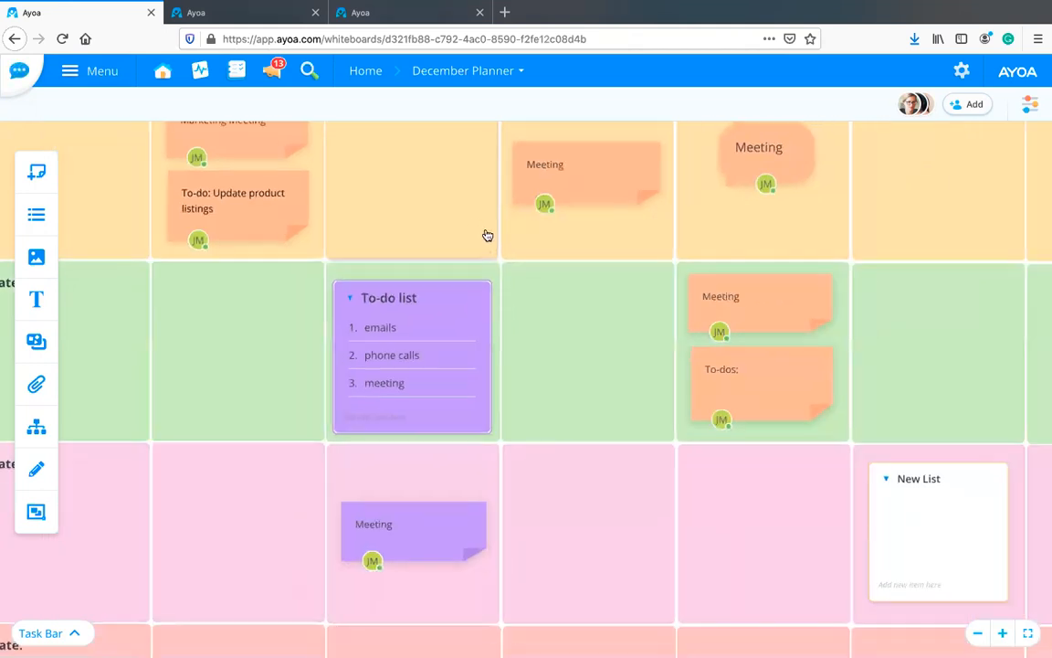
pyautogui.click(36, 301)
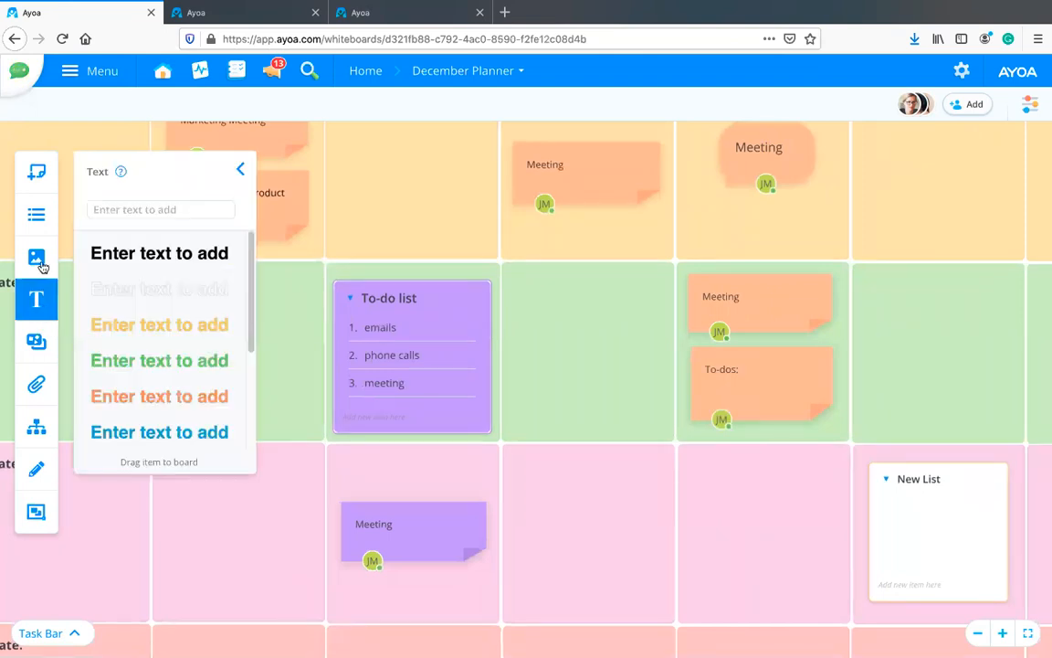
pyautogui.click(38, 260)
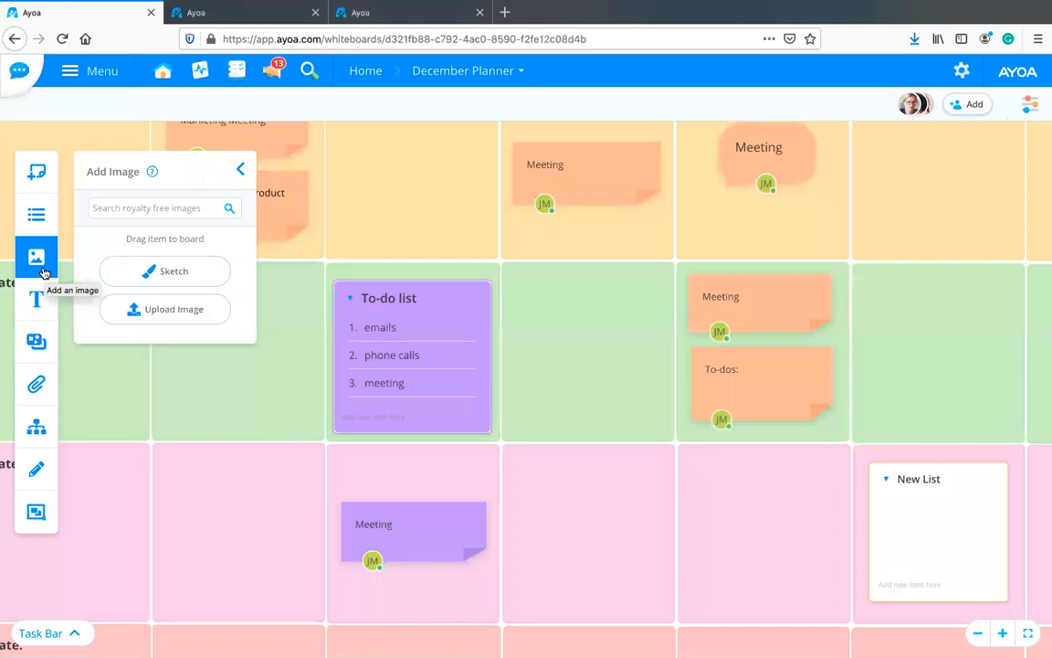
pyautogui.click(144, 209)
pyautogui.write('team')
pyautogui.scroll(-4, 199, 265)
pyautogui.scroll(3, 188, 273)
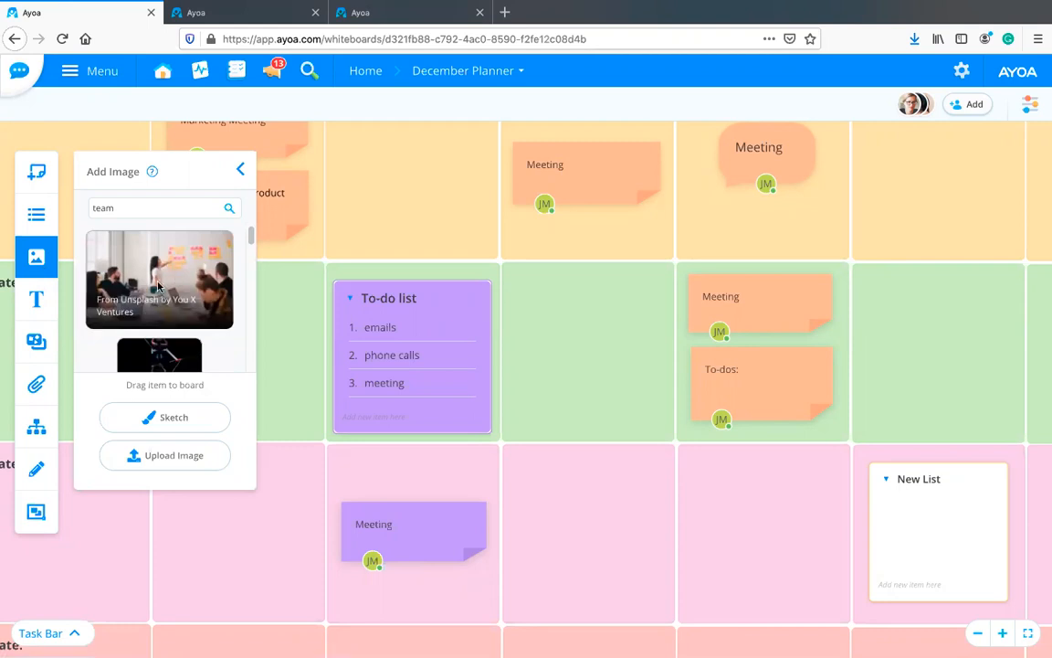
pyautogui.moveTo(535, 283); pyautogui.dragTo(556, 298)
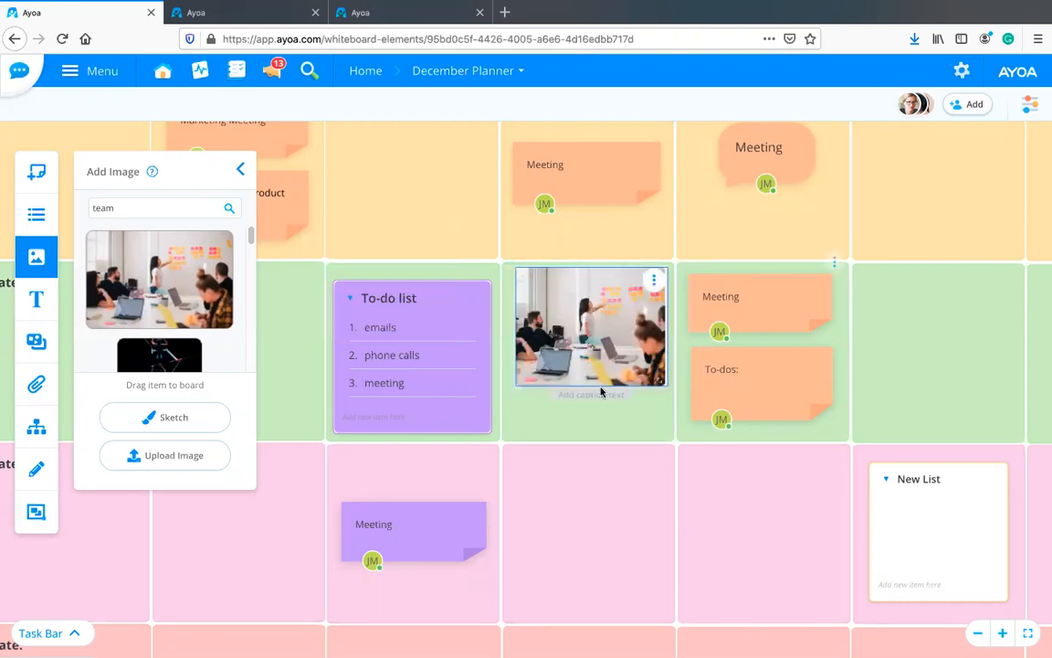
# Step: Caption the meeting photo "team day"
pyautogui.click(618, 395)
pyautogui.write('team day')
pyautogui.press('Return')
# Step: Start a new sketch to add as an image and set its brush colour to light red
pyautogui.click(40, 260)
pyautogui.click(40, 260)
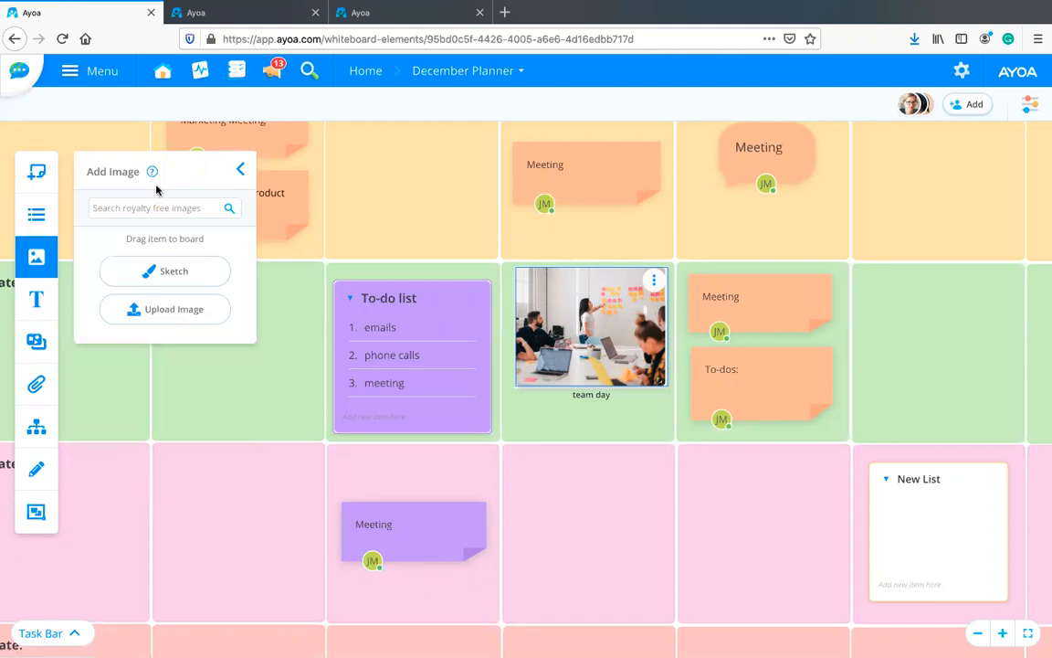
pyautogui.click(170, 277)
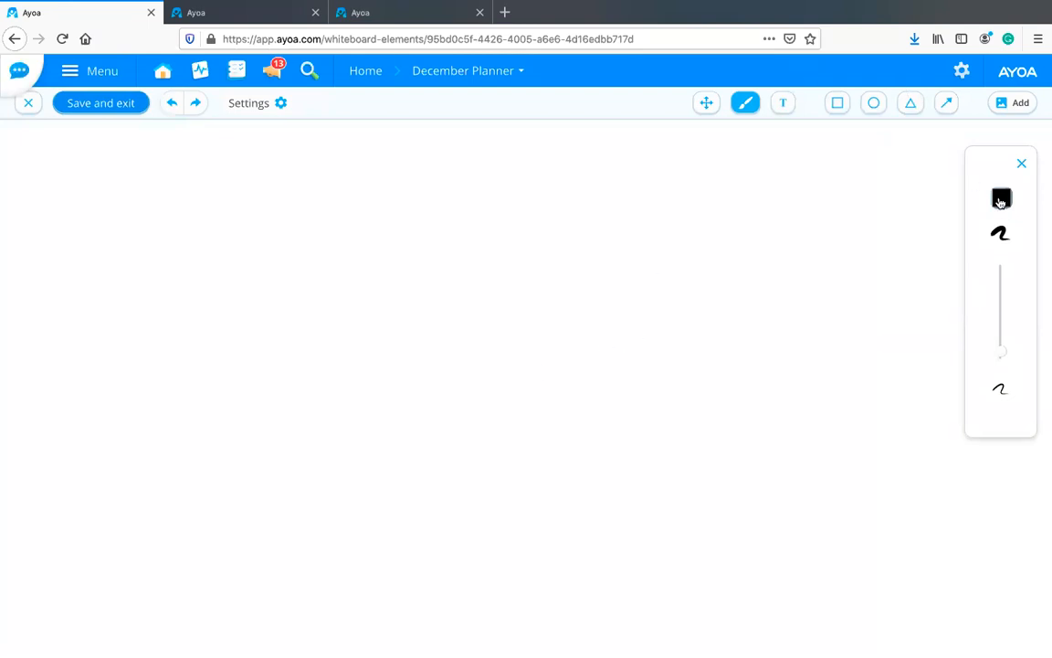
pyautogui.click(1001, 199)
pyautogui.moveTo(136, 498); pyautogui.dragTo(159, 505)
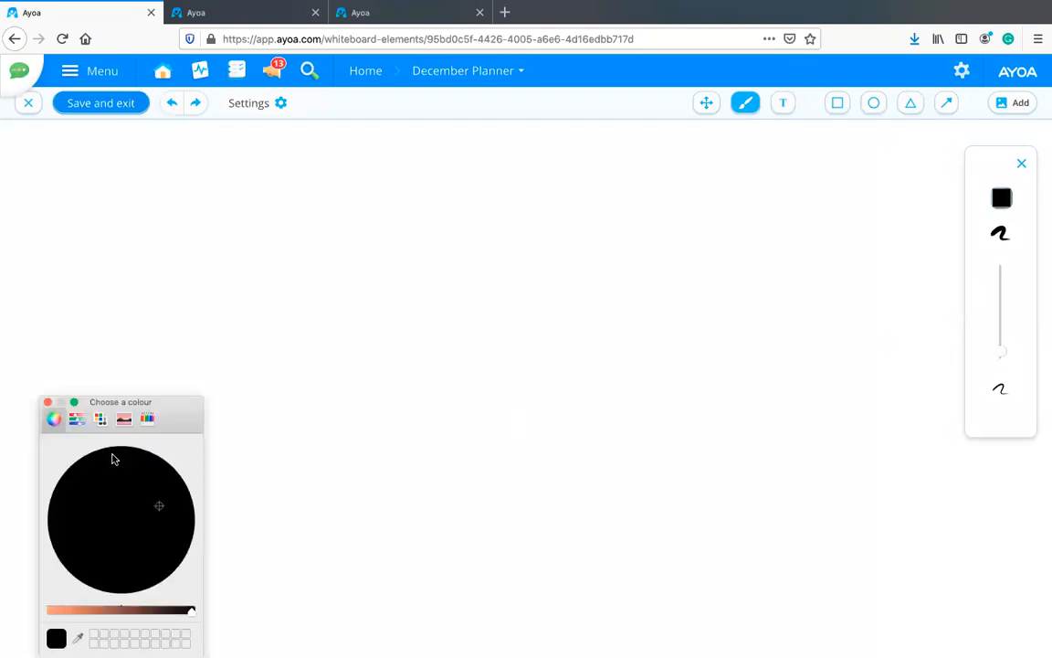
pyautogui.click(80, 610)
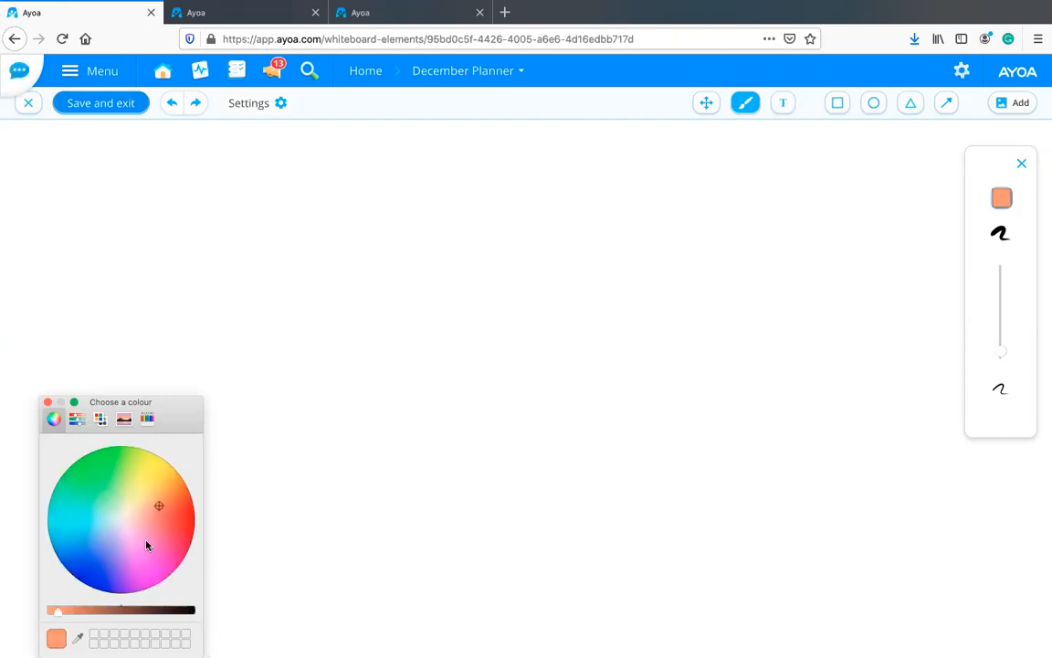
pyautogui.click(170, 522)
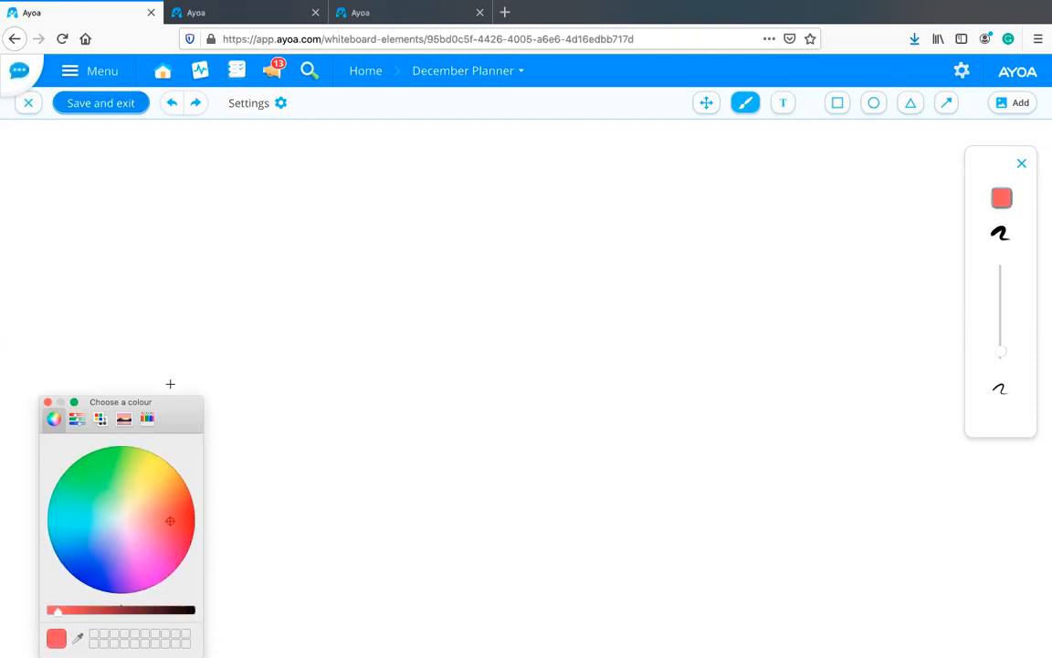
# Step: Thicken the brush and draw a freehand speech-bubble outline in the middle of the sketch
pyautogui.click(1000, 319)
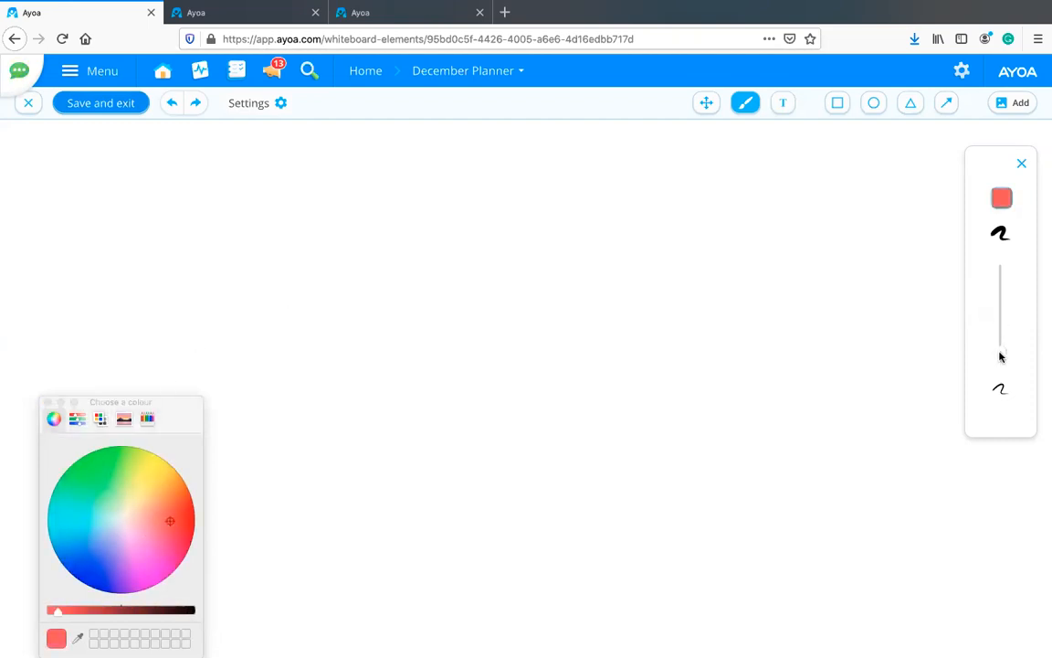
pyautogui.moveTo(1001, 306); pyautogui.dragTo(580, 291)
pyautogui.moveTo(516, 297)
pyautogui.mouseDown()
pyautogui.moveTo(446, 287)
pyautogui.moveTo(411, 349)
pyautogui.moveTo(505, 369)
pyautogui.moveTo(537, 400)
pyautogui.moveTo(546, 300)
pyautogui.moveTo(517, 301)
pyautogui.mouseUp()
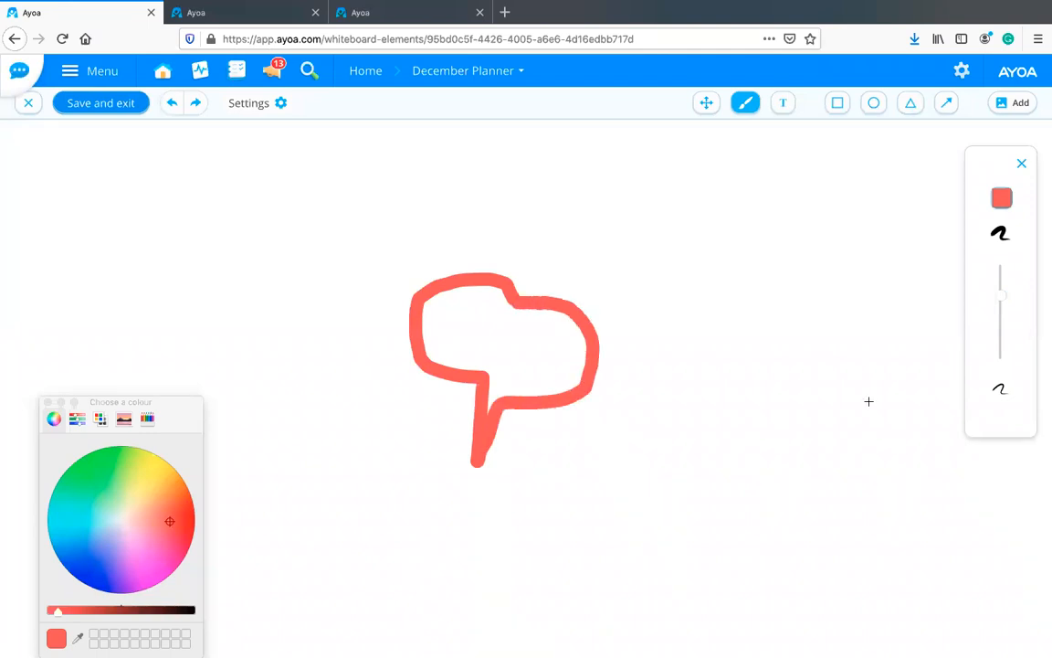
# Step: Draw a green-filled circle with a thin red outline just above the speech bubble
pyautogui.click(873, 103)
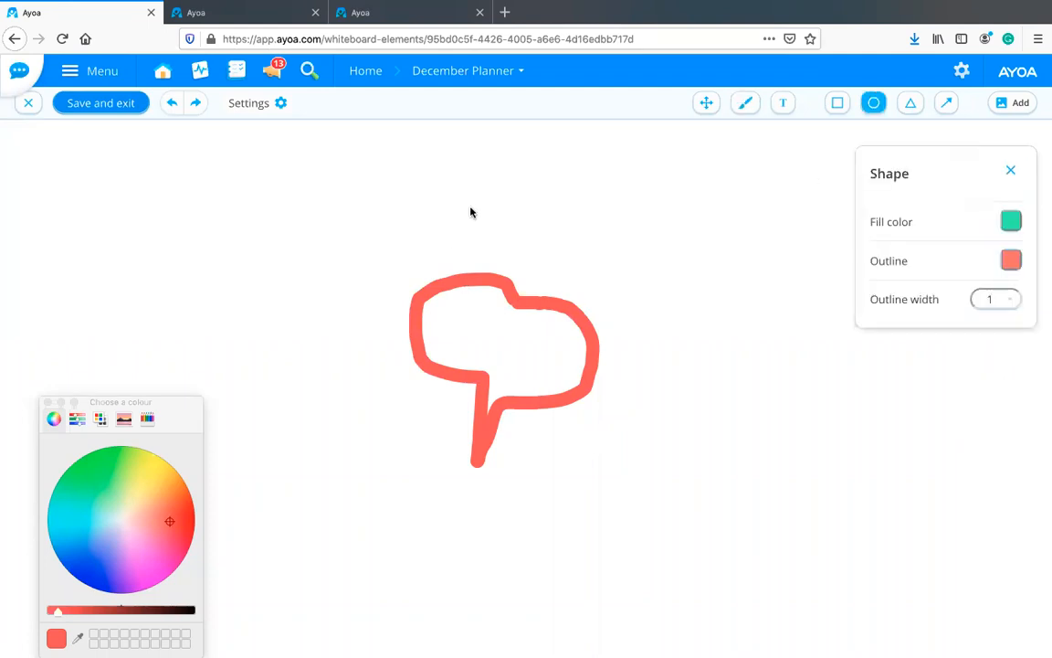
pyautogui.click(510, 281)
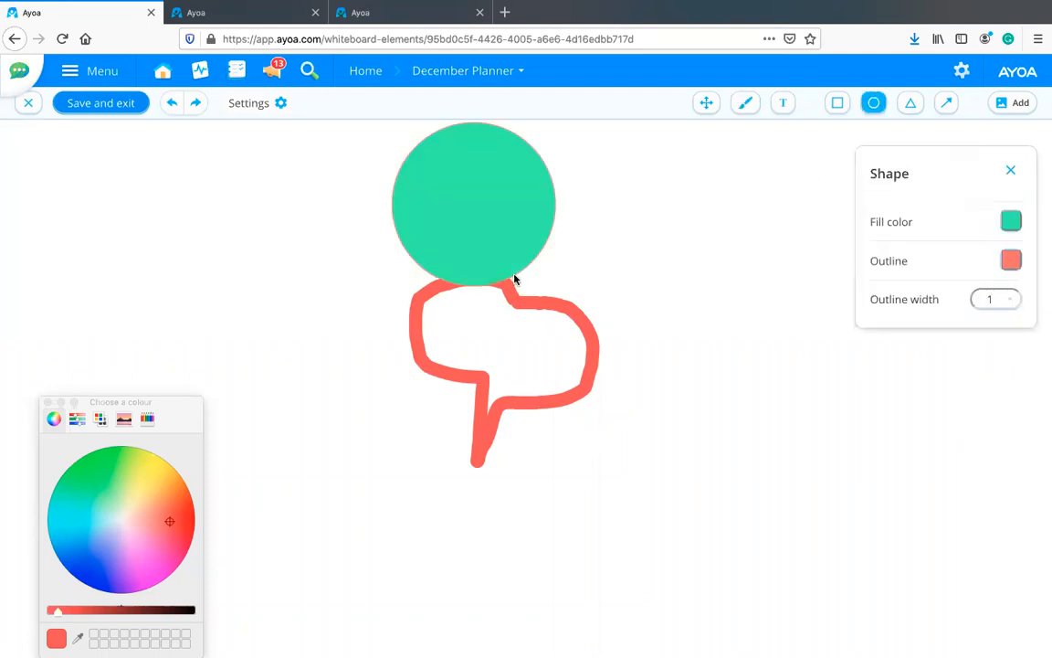
# Step: Draw a green triangle in the sketch, place the circle on the speech bubble and stack the triangle over it
pyautogui.click(909, 102)
pyautogui.moveTo(594, 233); pyautogui.dragTo(712, 321)
pyautogui.moveTo(713, 389); pyautogui.dragTo(773, 396)
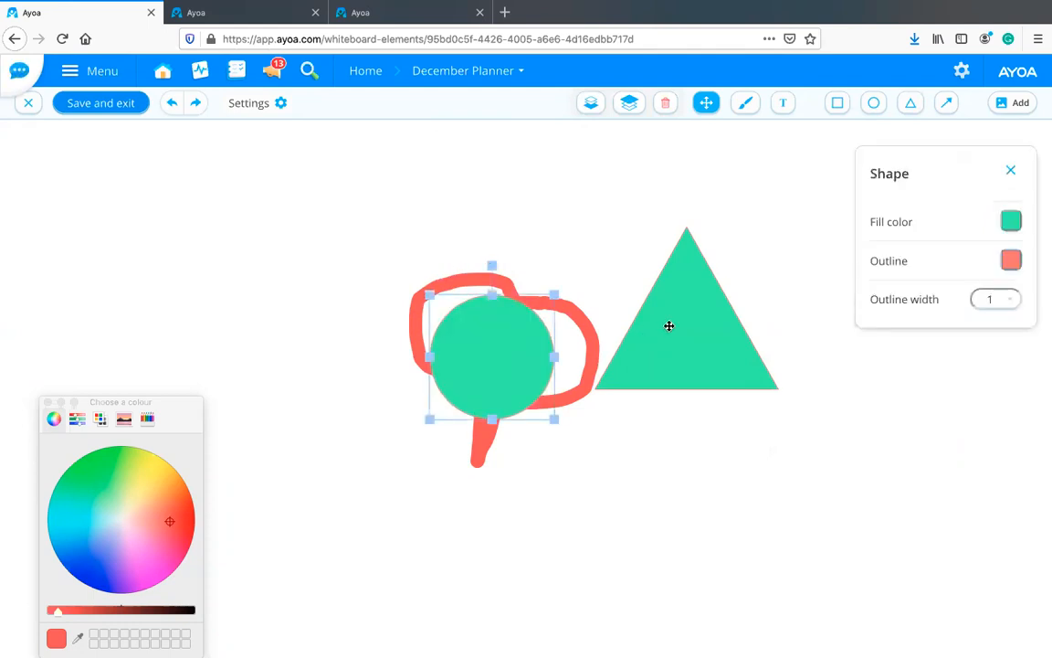
pyautogui.moveTo(670, 322); pyautogui.dragTo(479, 359)
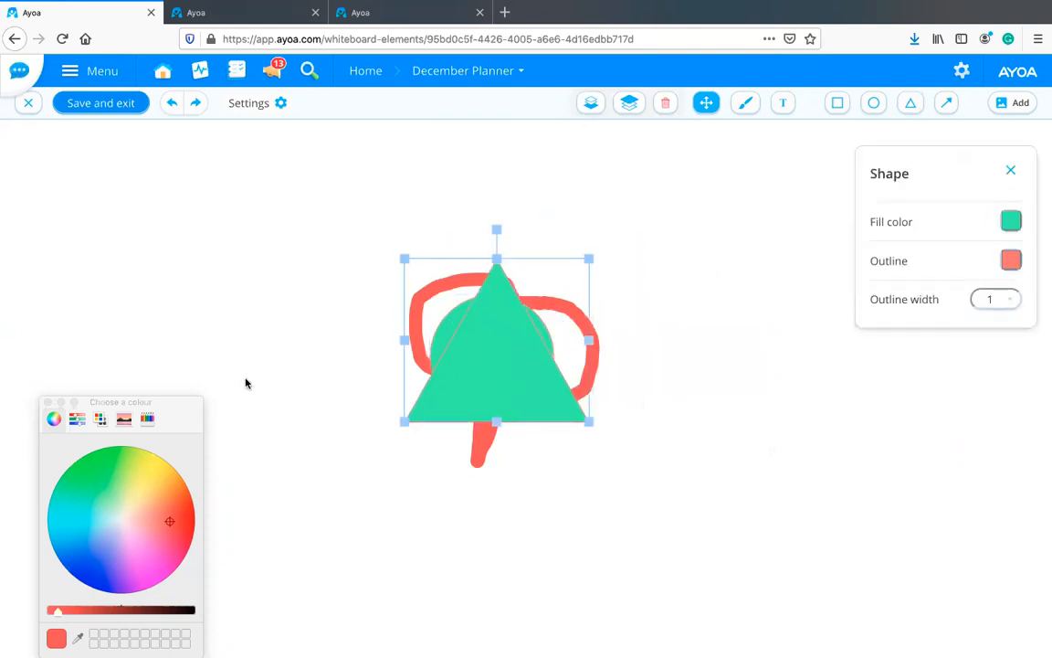
# Step: Add the text "This is a mess!!" to the sketch and position it in the middle of the triangle
pyautogui.moveTo(165, 405); pyautogui.dragTo(197, 387)
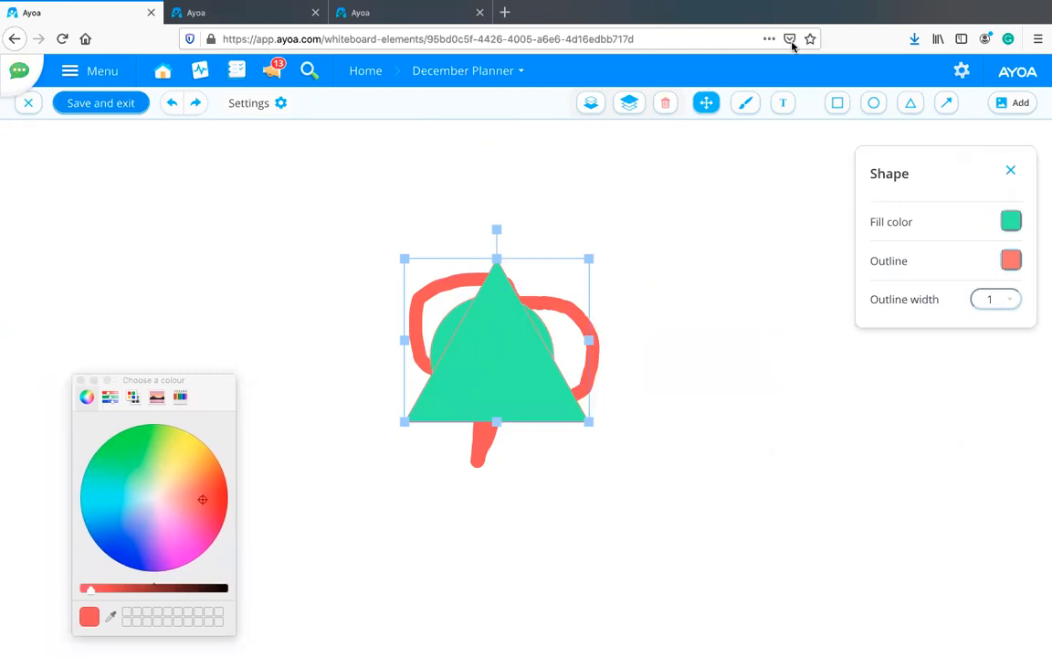
pyautogui.click(782, 107)
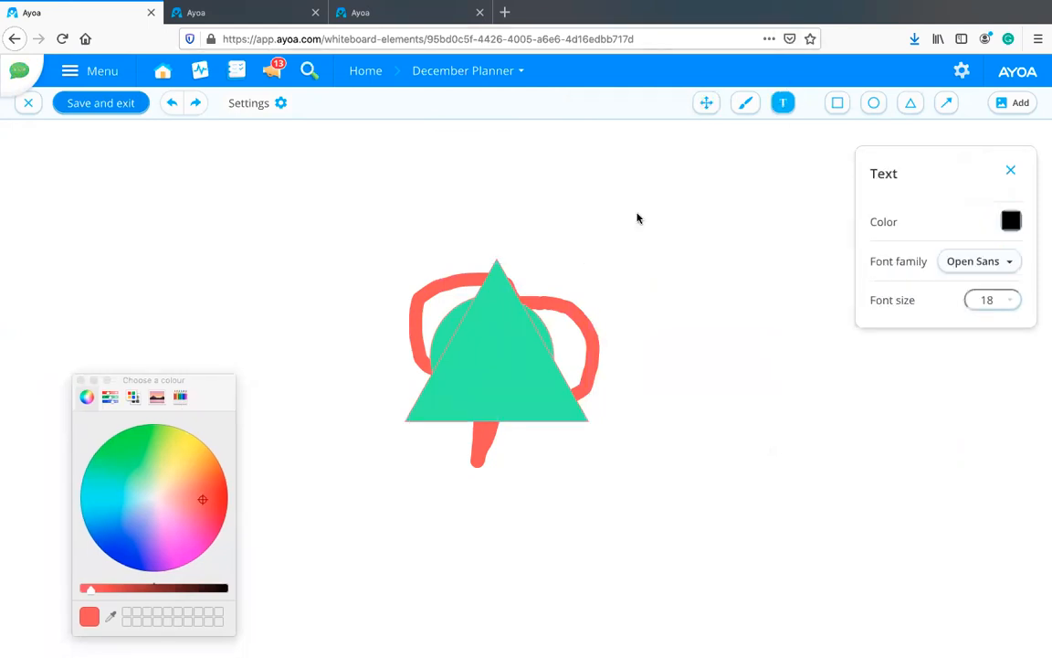
pyautogui.click(385, 330)
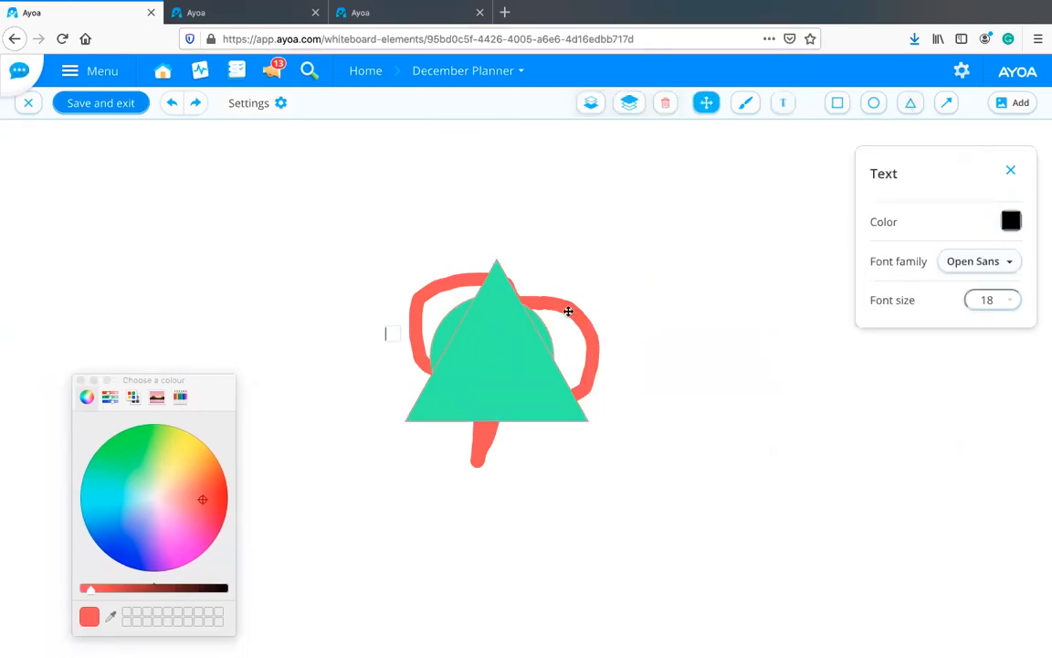
pyautogui.write('This is a mess!!')
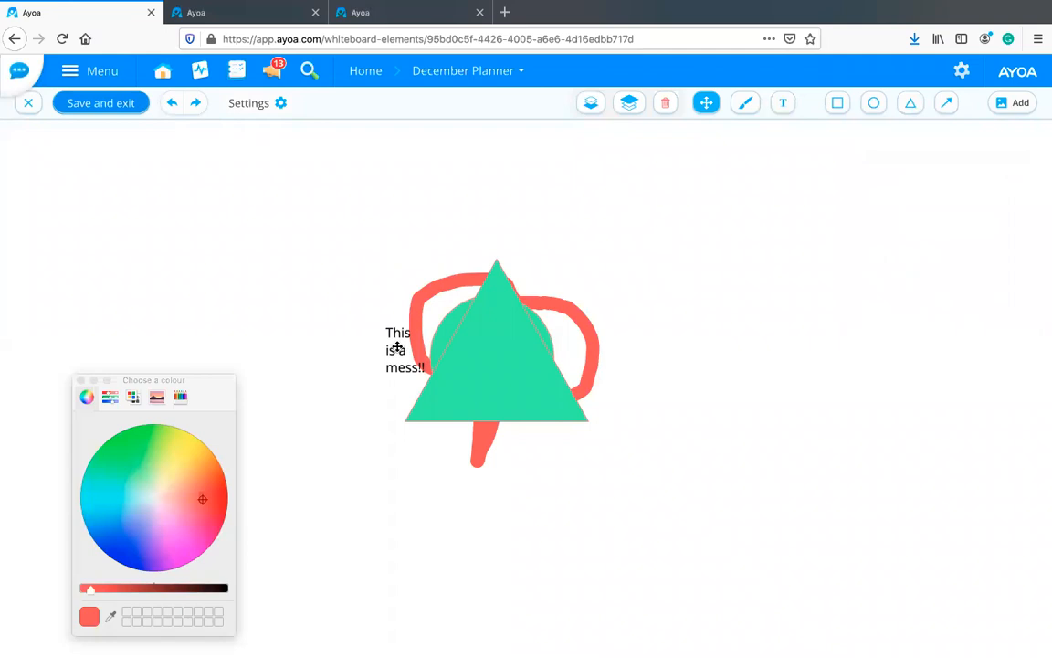
pyautogui.moveTo(414, 350); pyautogui.dragTo(482, 359)
pyautogui.click(720, 424)
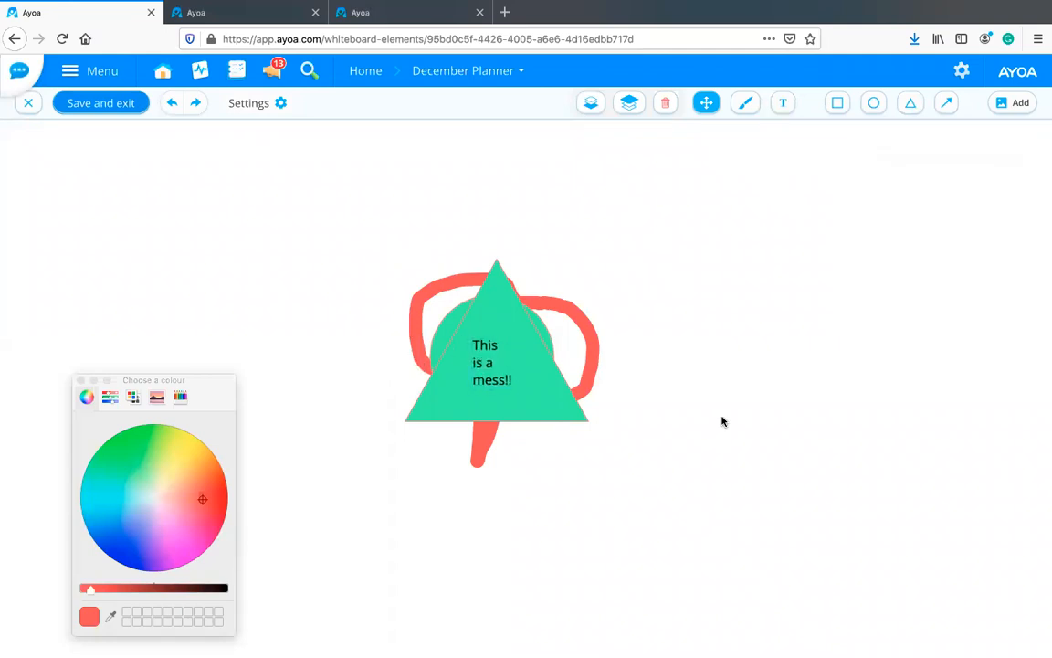
# Step: Save the sketch with a slightly tighter crop and place the image in the third week's Wednesday cell
pyautogui.click(81, 380)
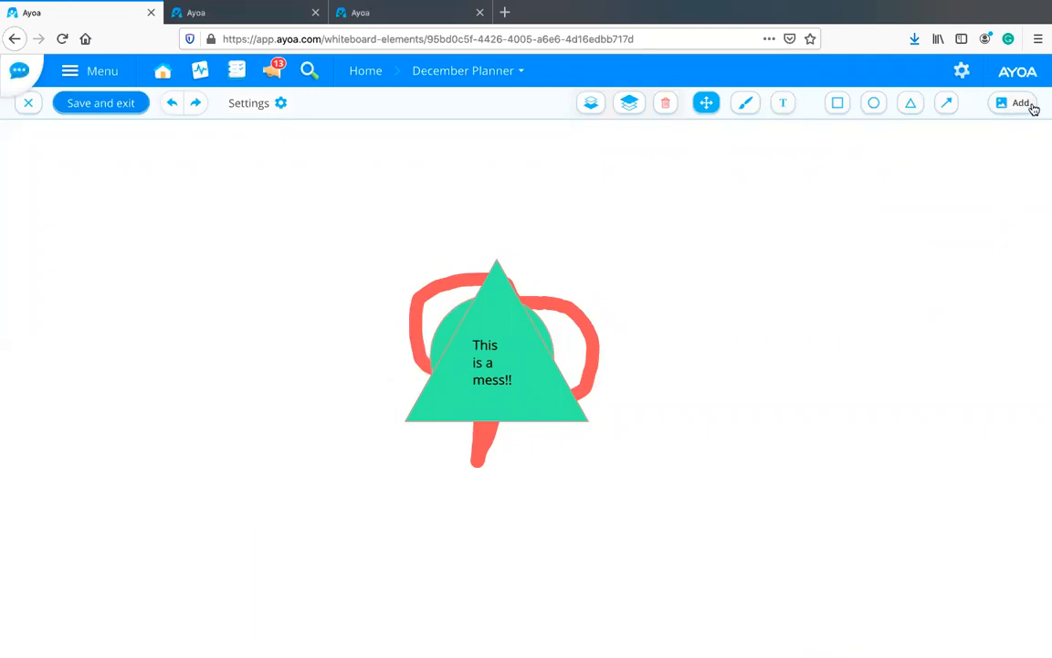
pyautogui.click(88, 106)
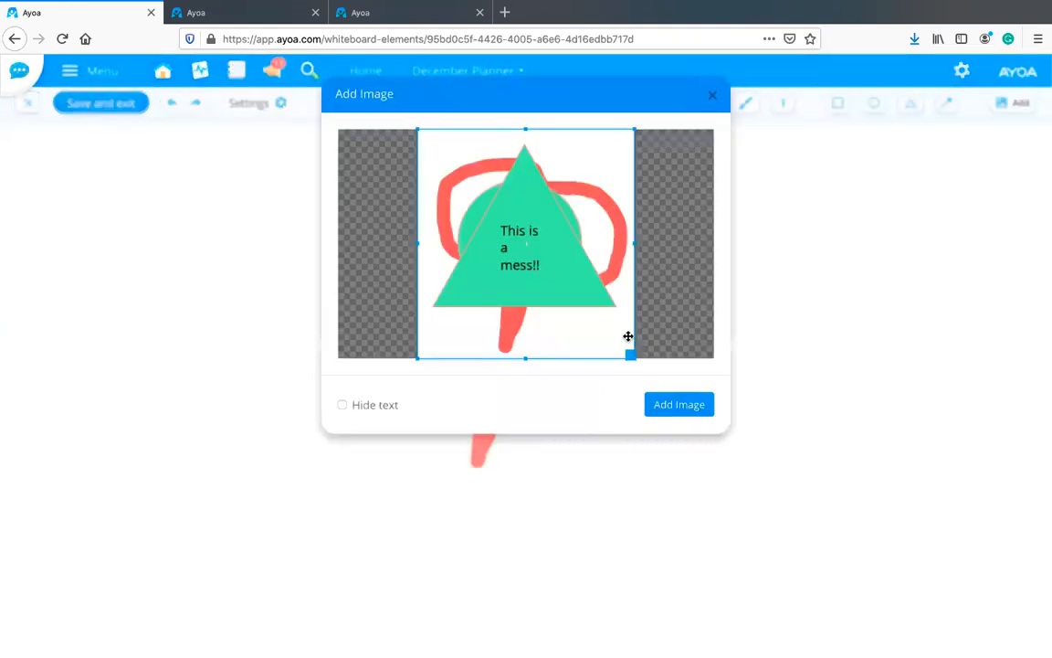
pyautogui.moveTo(631, 355); pyautogui.dragTo(625, 351)
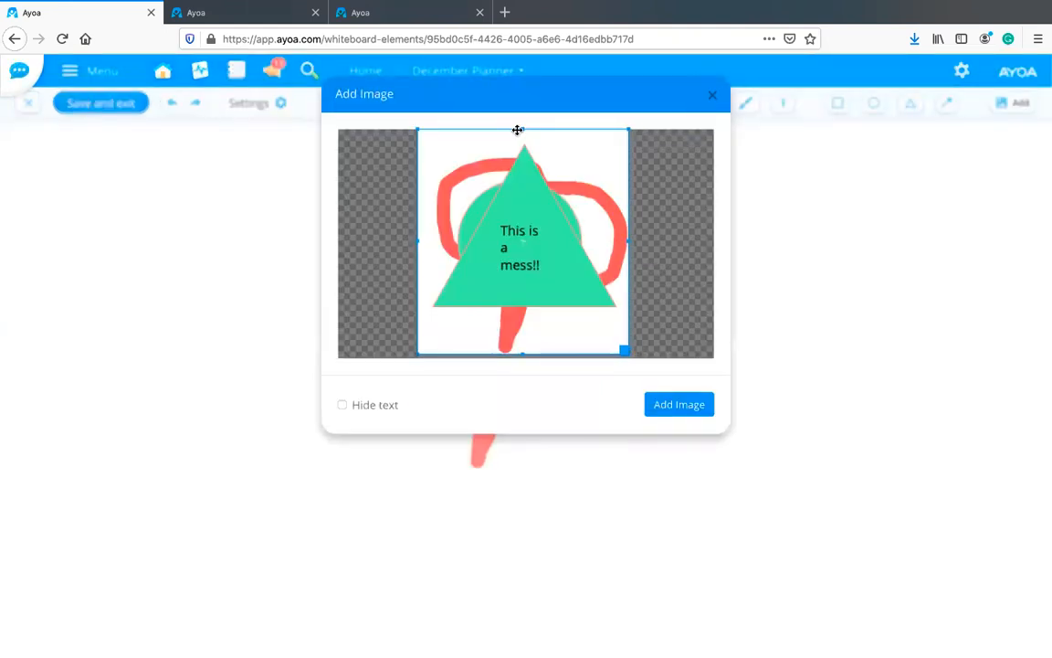
pyautogui.click(684, 407)
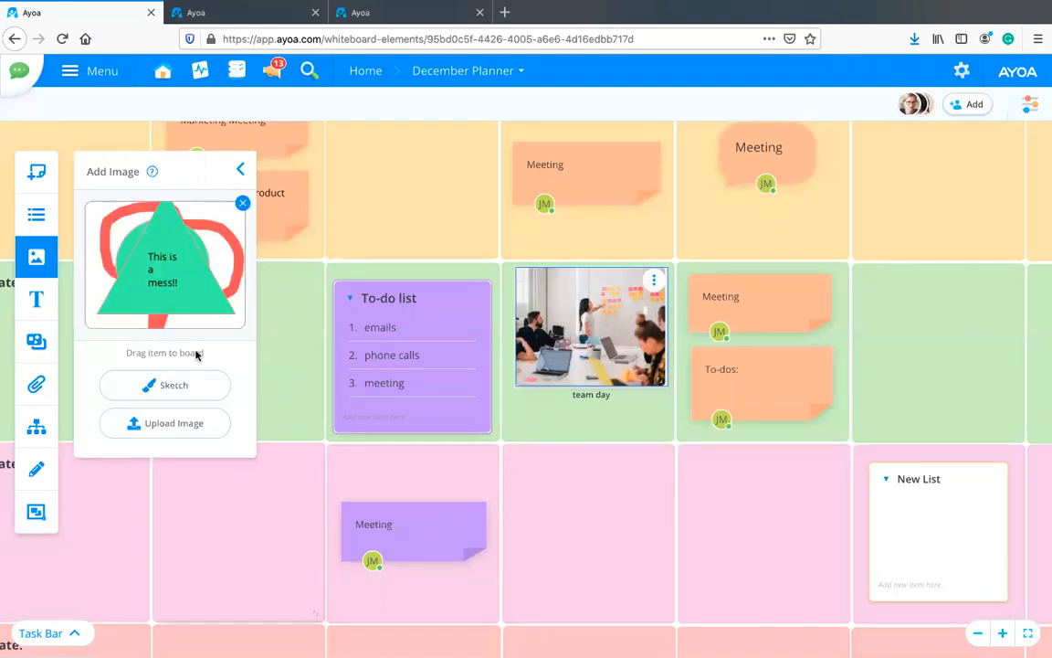
pyautogui.moveTo(298, 349)
pyautogui.mouseDown()
pyautogui.moveTo(347, 358)
pyautogui.moveTo(622, 538)
pyautogui.mouseUp()
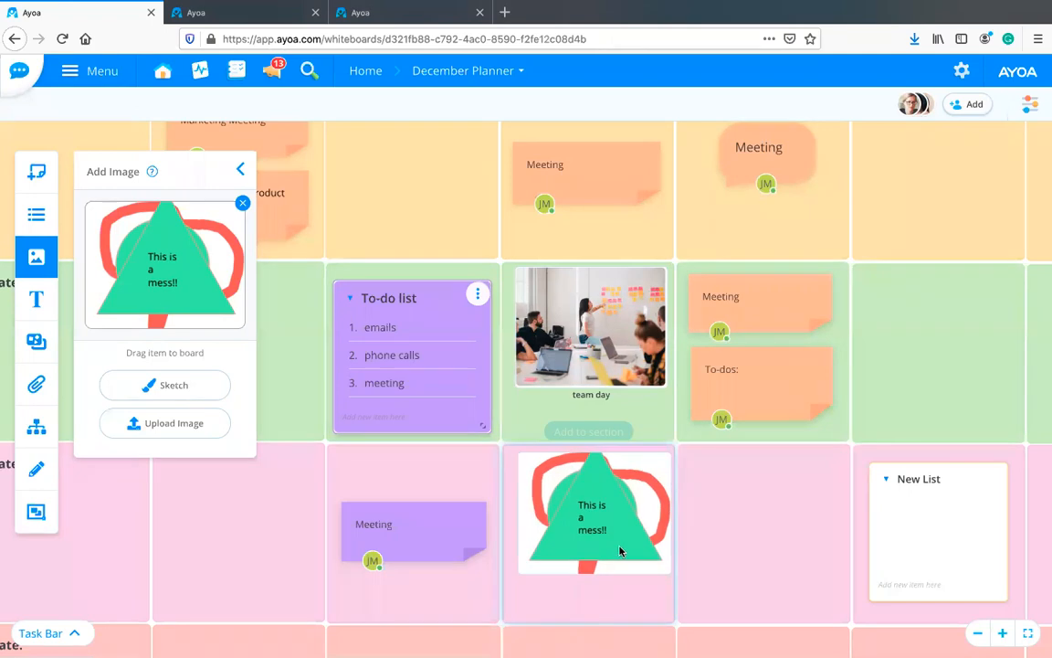
pyautogui.click(240, 171)
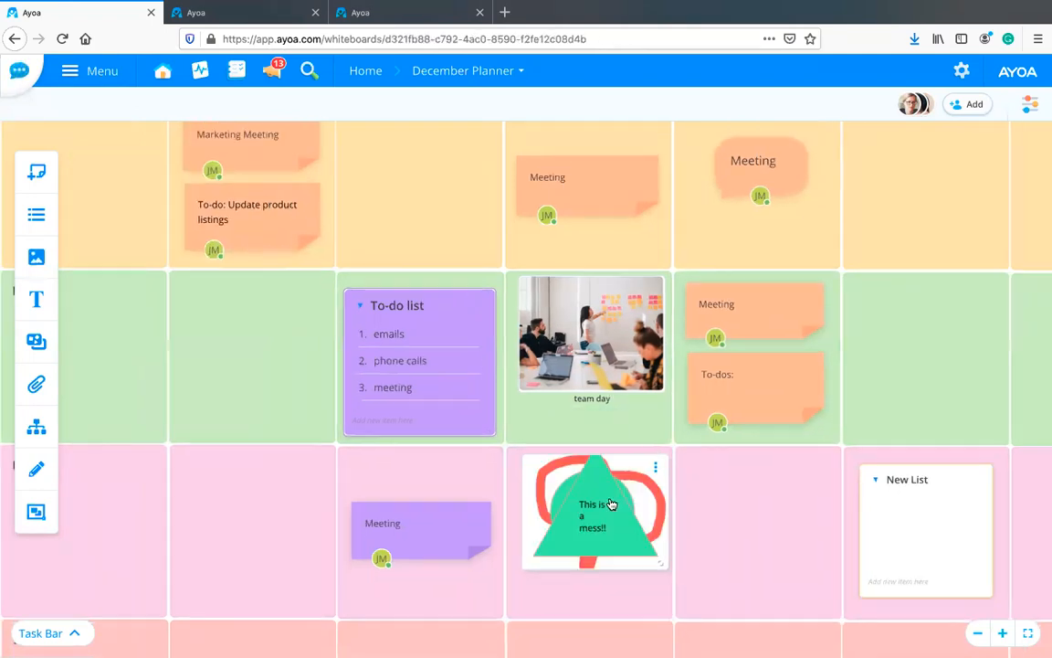
# Step: Add the orange text "Team meeting" to the board just above the Monday and Tuesday column headings
pyautogui.scroll(-4, 611, 504)
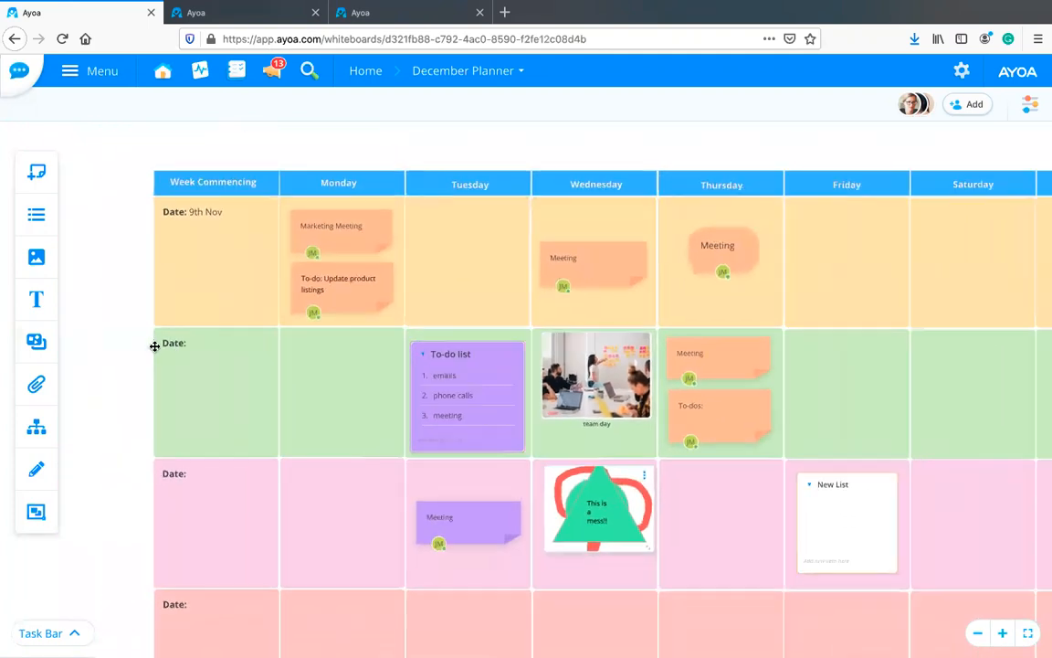
pyautogui.click(36, 299)
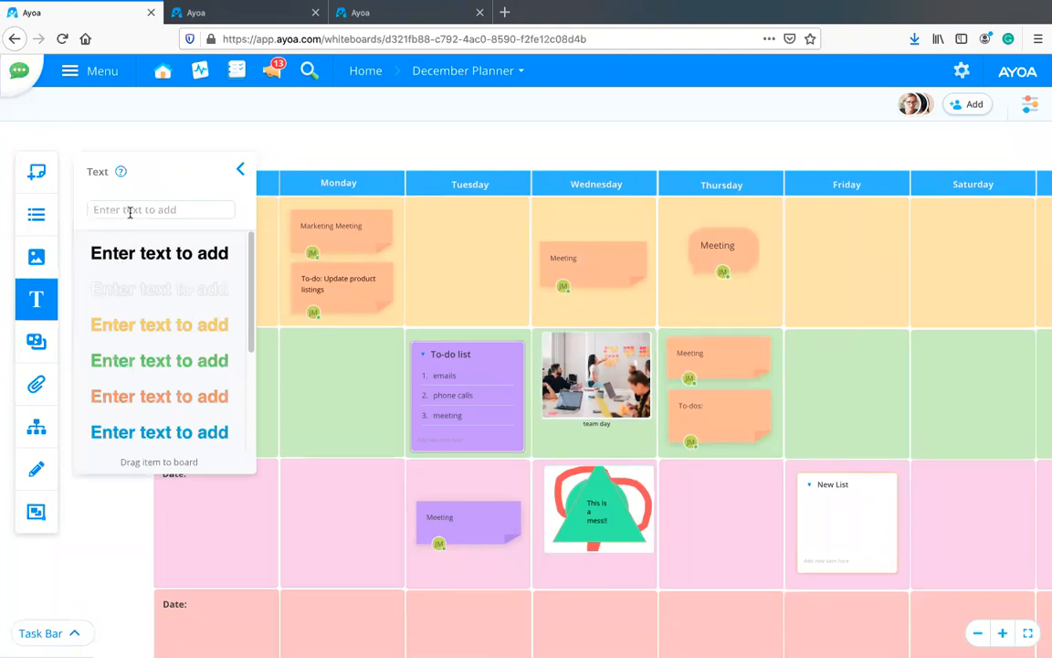
pyautogui.write('tEA')
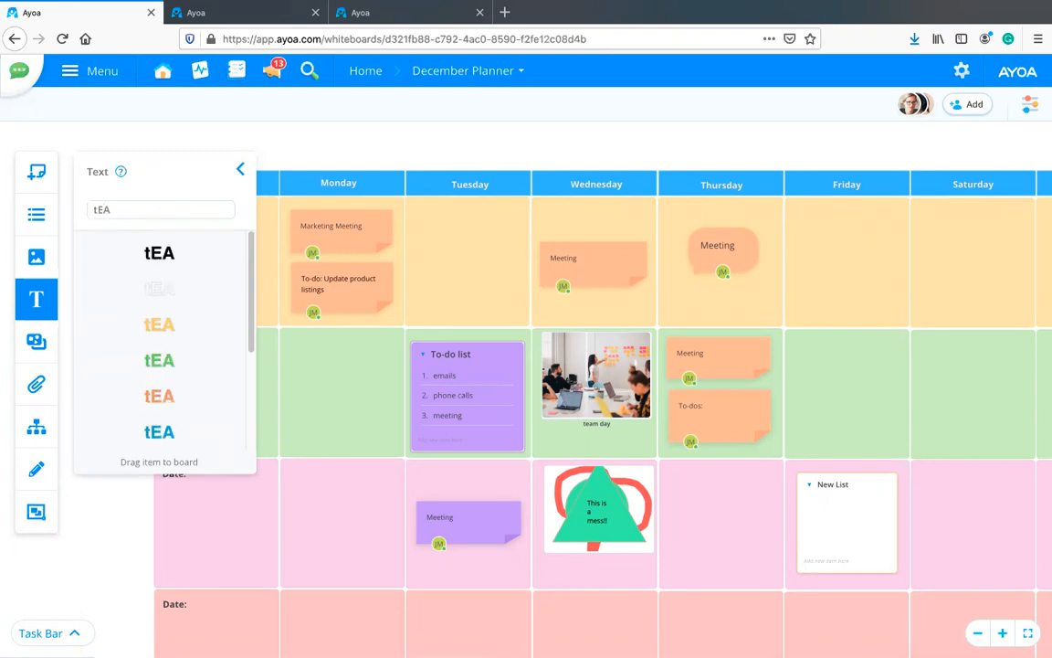
pyautogui.press('BackSpace')
pyautogui.press('BackSpace')
pyautogui.press('BackSpace')
pyautogui.write('Team meeting')
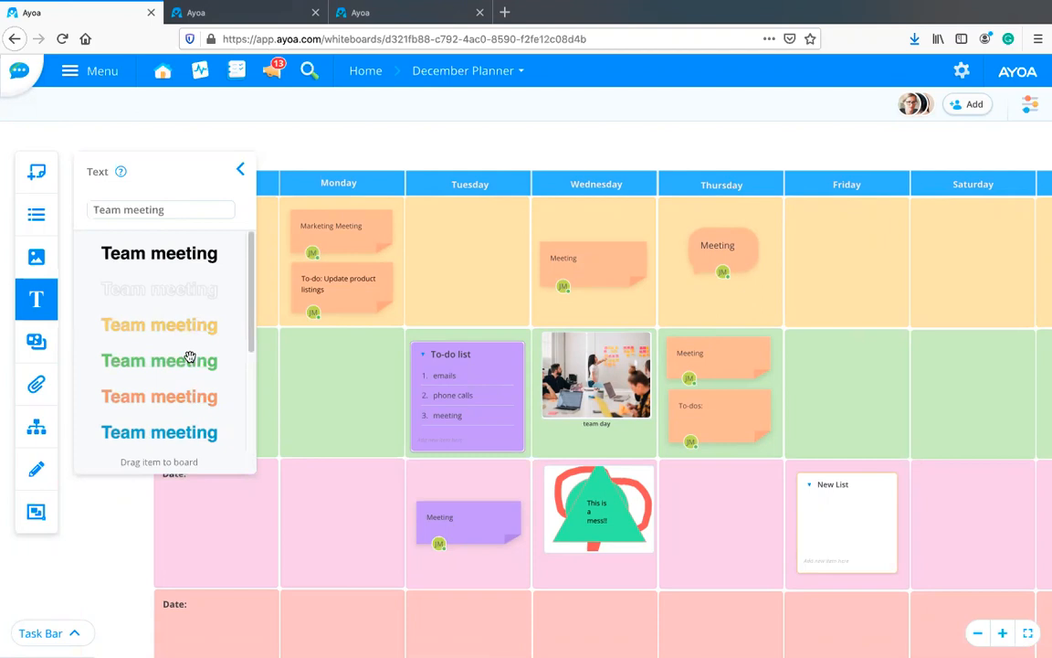
pyautogui.moveTo(138, 400); pyautogui.dragTo(395, 149)
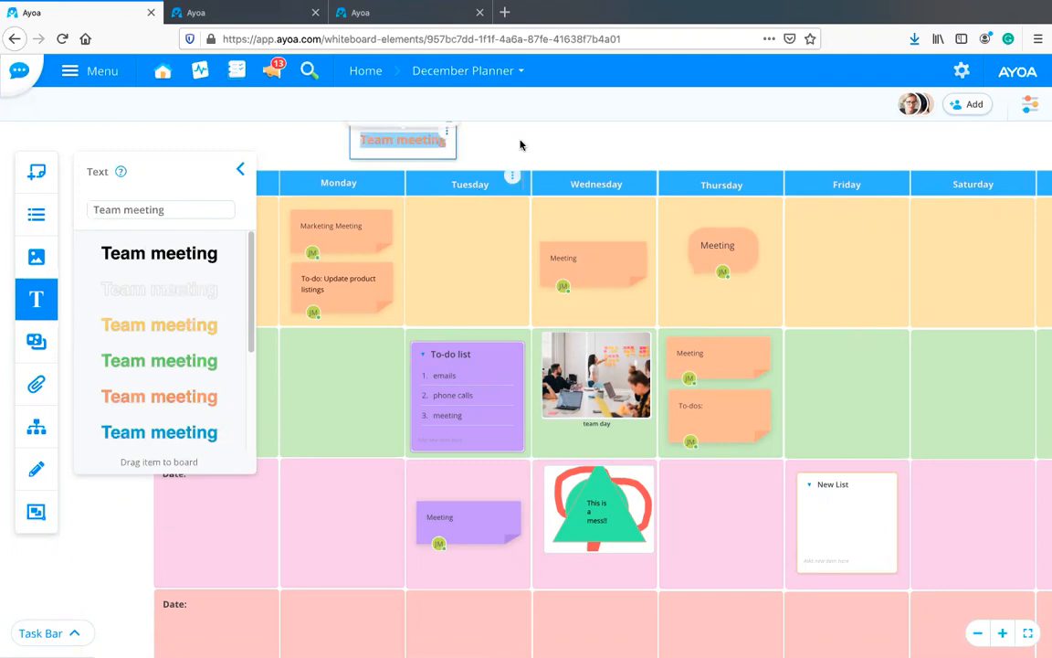
pyautogui.scroll(2, 539, 146)
pyautogui.moveTo(544, 186); pyautogui.dragTo(575, 360)
pyautogui.scroll(3, 557, 297)
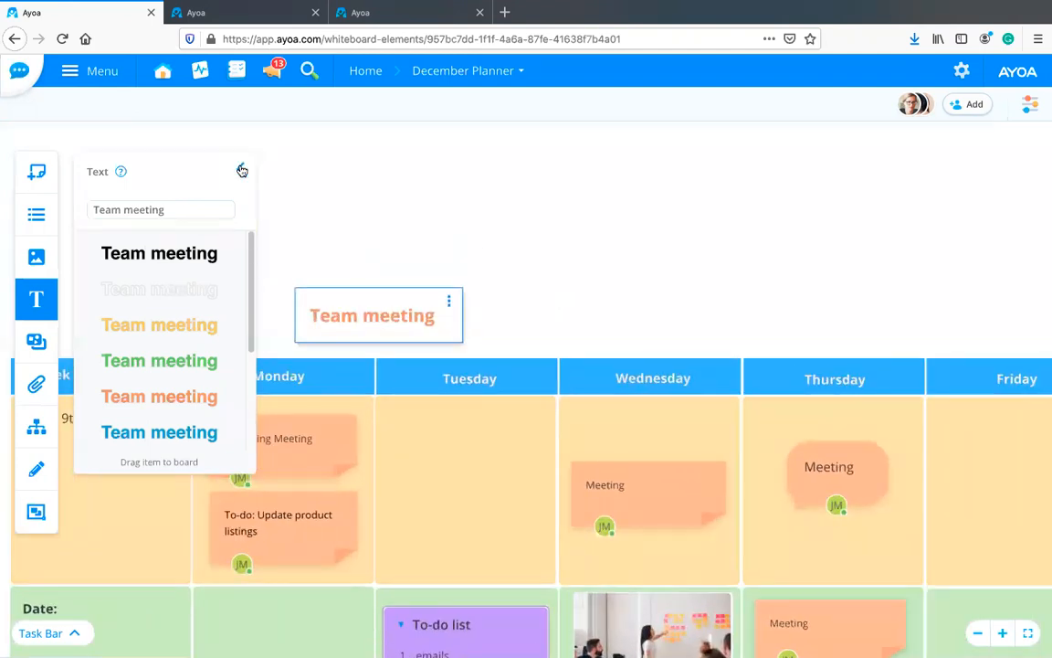
pyautogui.click(240, 169)
# Step: Insert a thumbs-up emoji into the "Team meeting" text
pyautogui.click(448, 302)
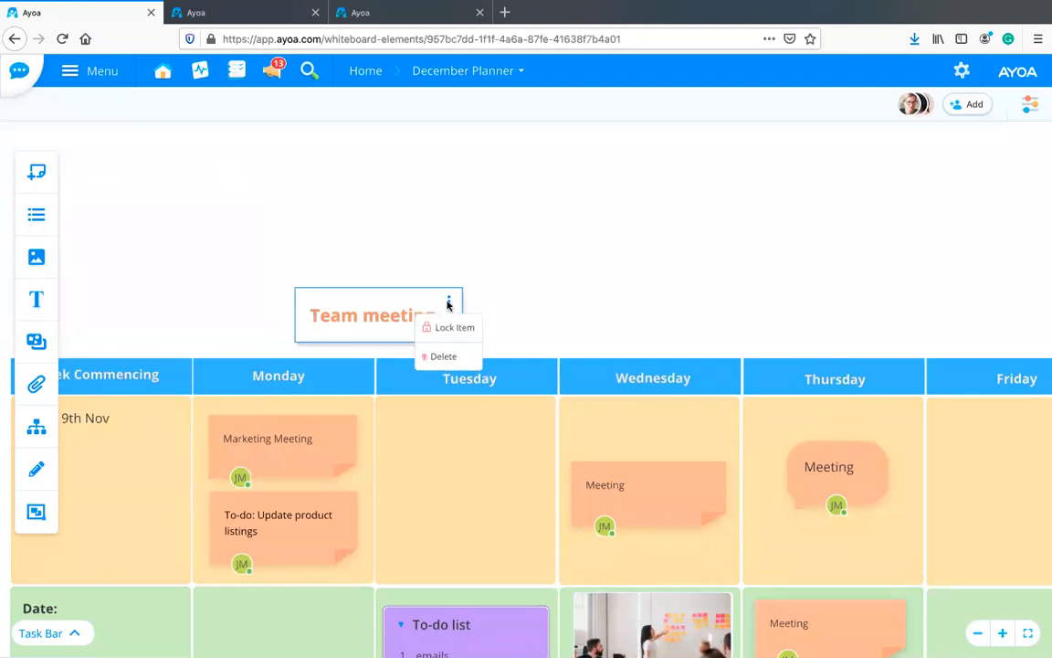
pyautogui.click(372, 313)
pyautogui.click(365, 312)
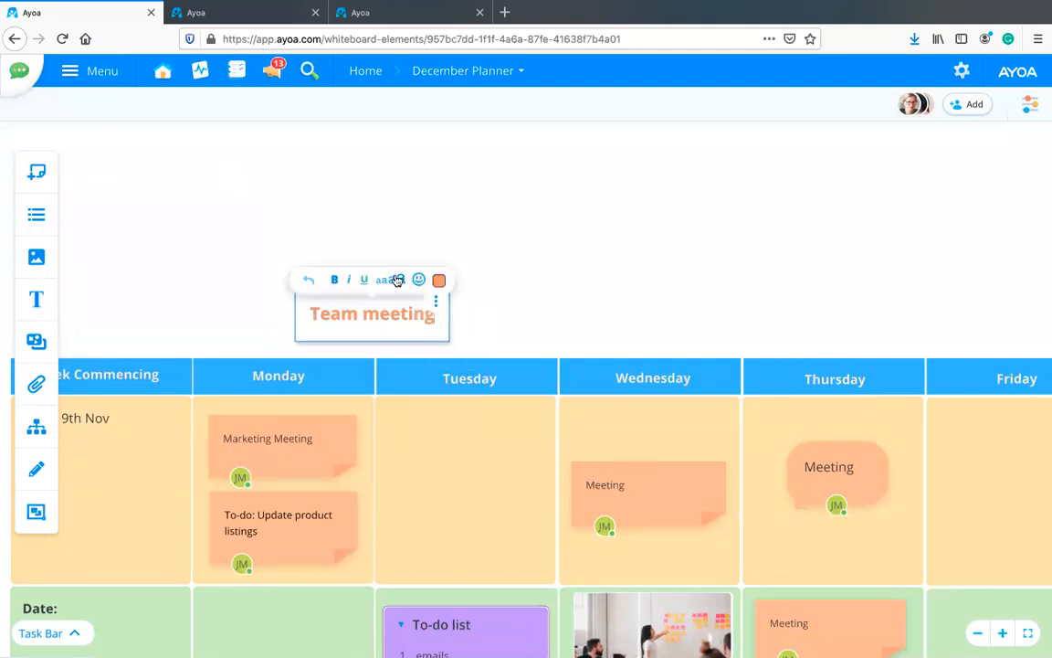
pyautogui.click(384, 314)
pyautogui.click(418, 280)
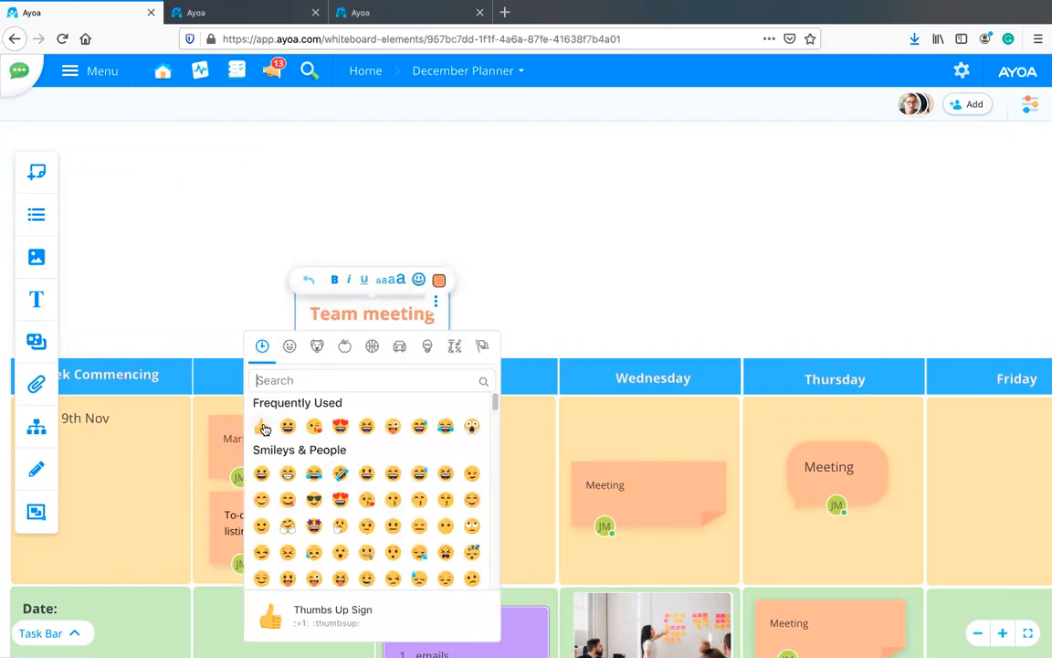
pyautogui.click(264, 428)
pyautogui.click(577, 300)
# Step: Move the "Team meeting" text onto the meeting photo in the second week's Wednesday cell
pyautogui.moveTo(422, 278); pyautogui.dragTo(514, 193)
pyautogui.moveTo(374, 250); pyautogui.dragTo(782, 536)
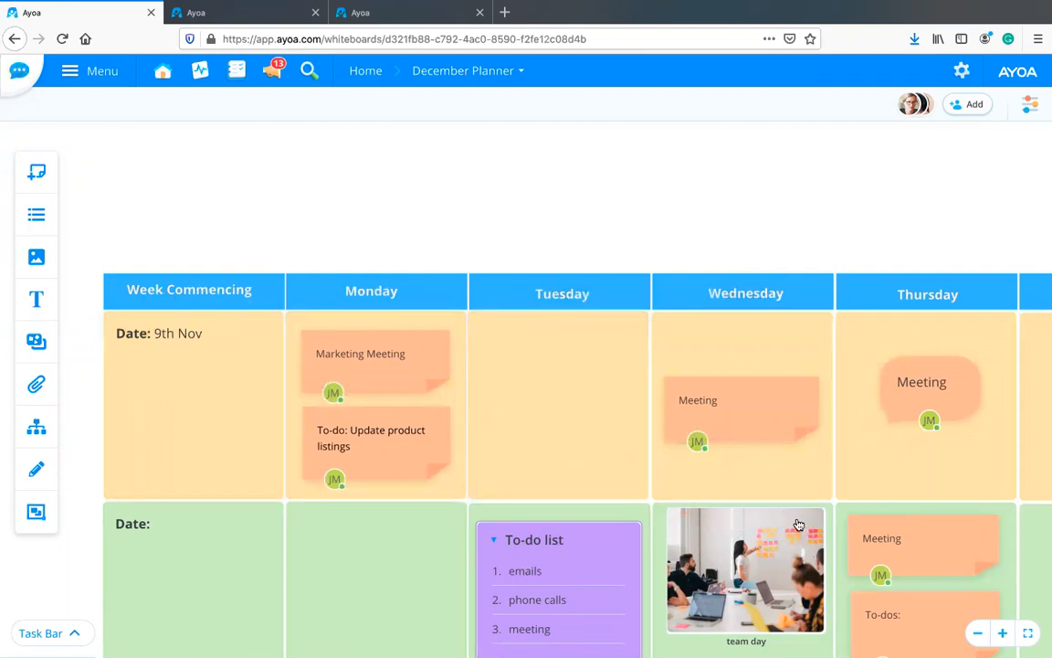
pyautogui.scroll(-2, 78, 475)
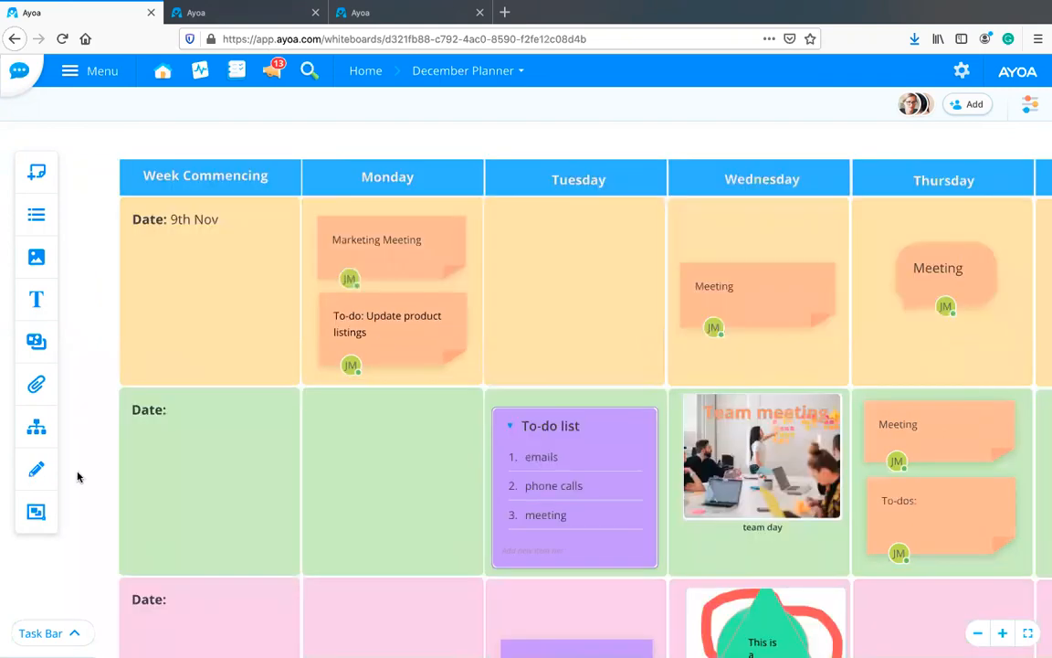
# Step: Open the existing boards that can be added and look through the whiteboards and taskboards
pyautogui.scroll(-4, 77, 475)
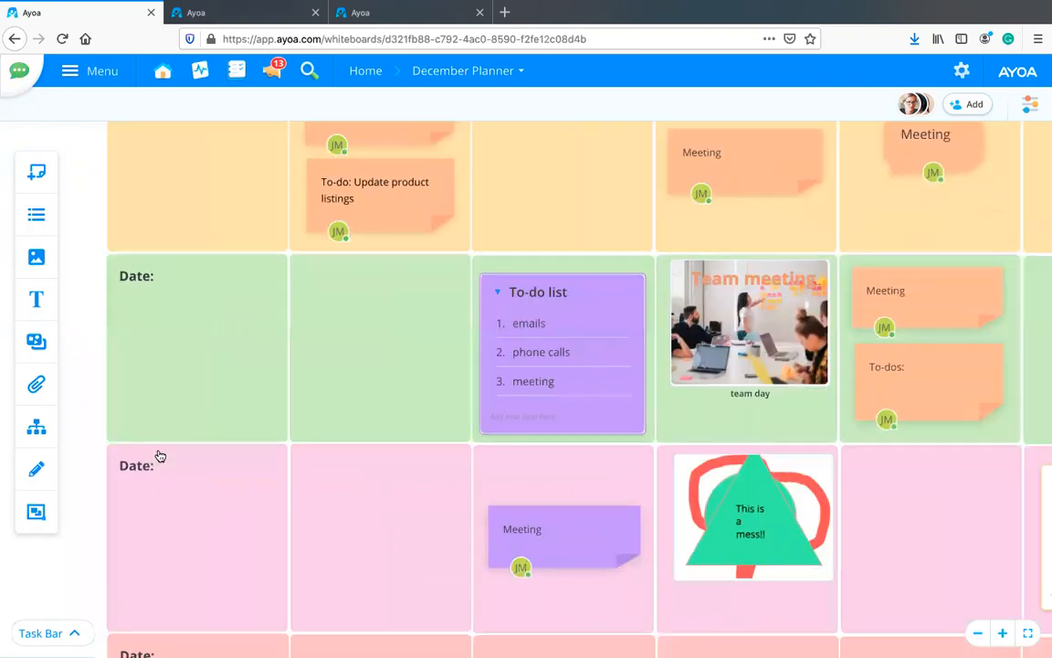
pyautogui.scroll(-4, 167, 466)
pyautogui.moveTo(79, 512); pyautogui.dragTo(118, 423)
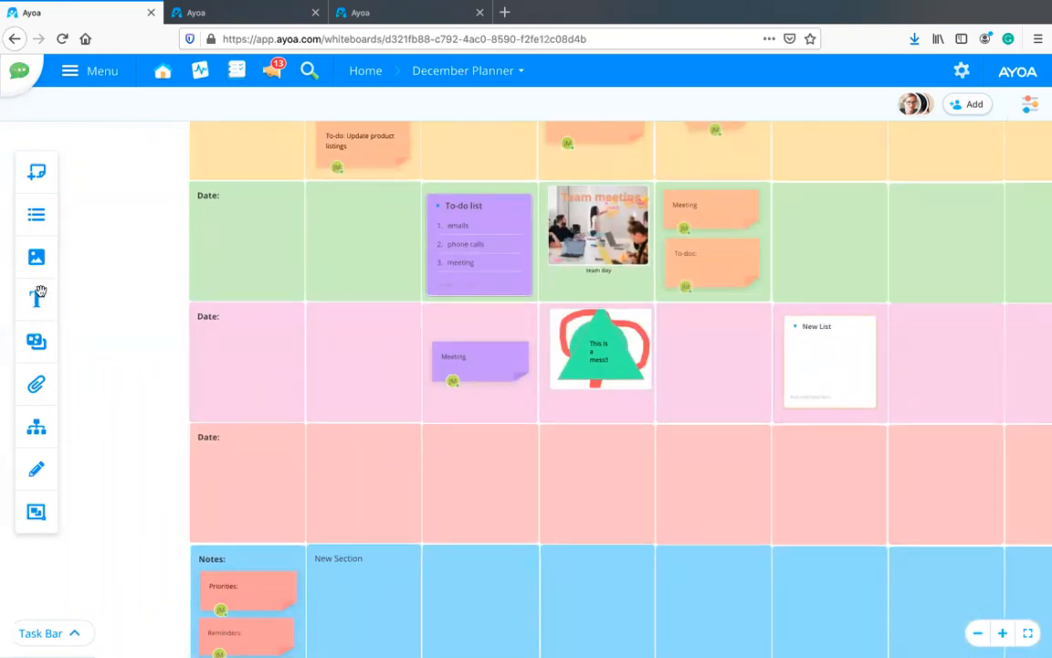
pyautogui.click(39, 341)
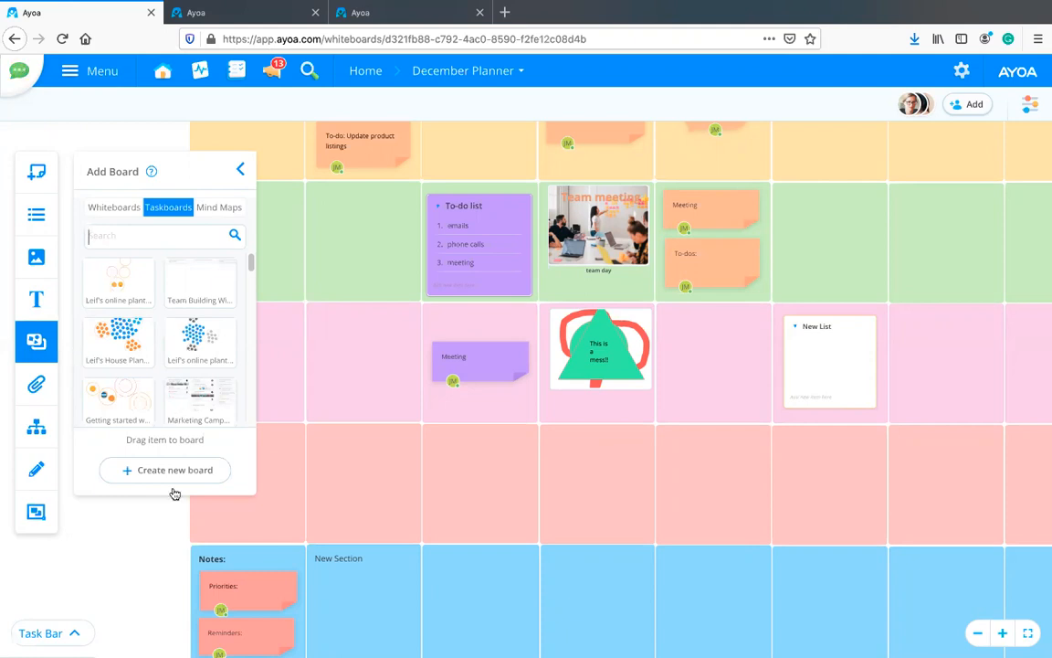
pyautogui.moveTo(167, 518); pyautogui.dragTo(218, 462)
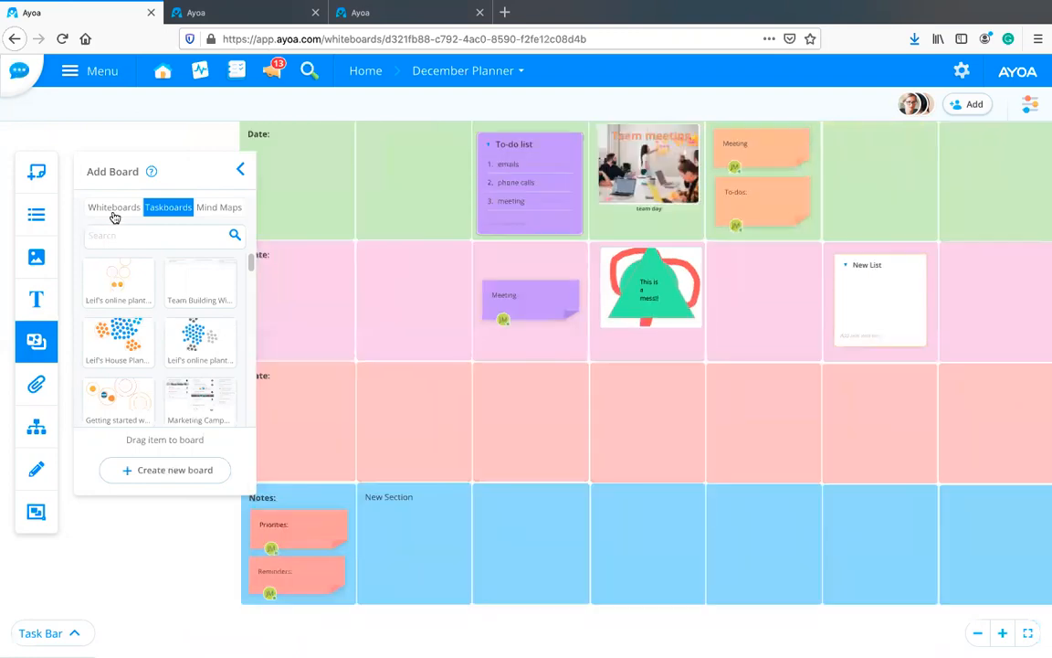
pyautogui.click(114, 213)
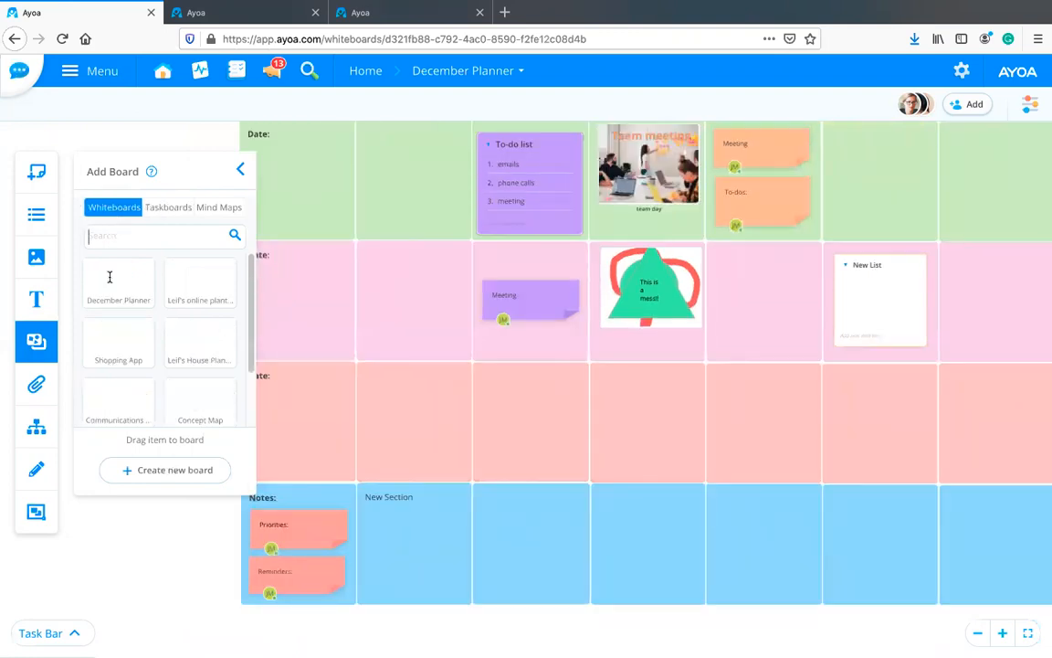
pyautogui.click(170, 209)
# Step: Add the Project Planning mind map to the whiteboard and position it in the fourth week's Tuesday cell
pyautogui.click(219, 209)
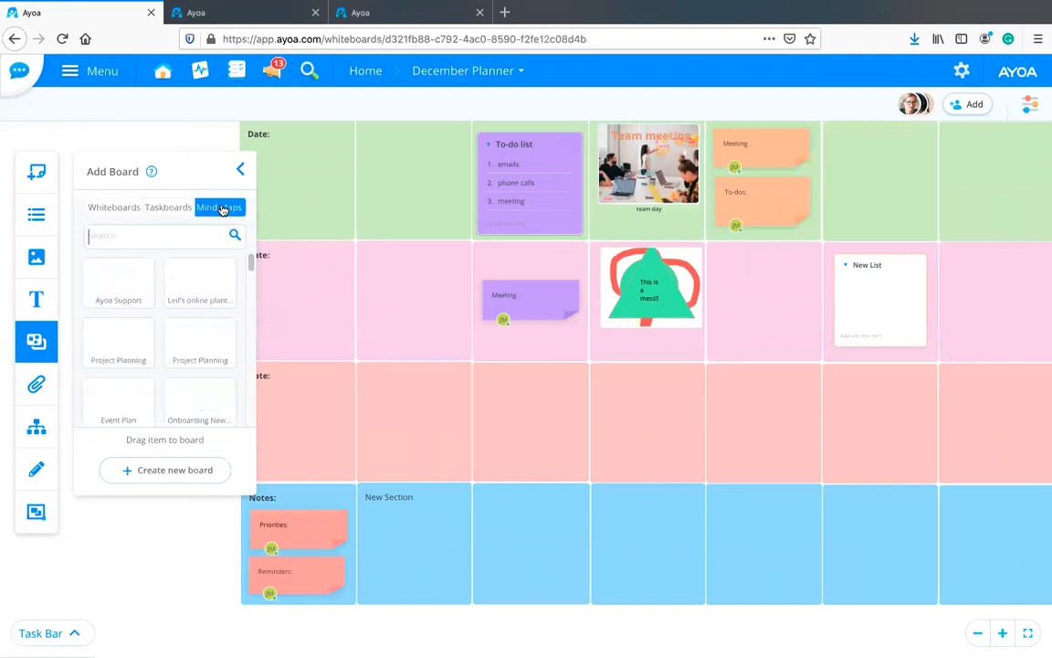
pyautogui.scroll(-2, 181, 340)
pyautogui.scroll(2, 180, 331)
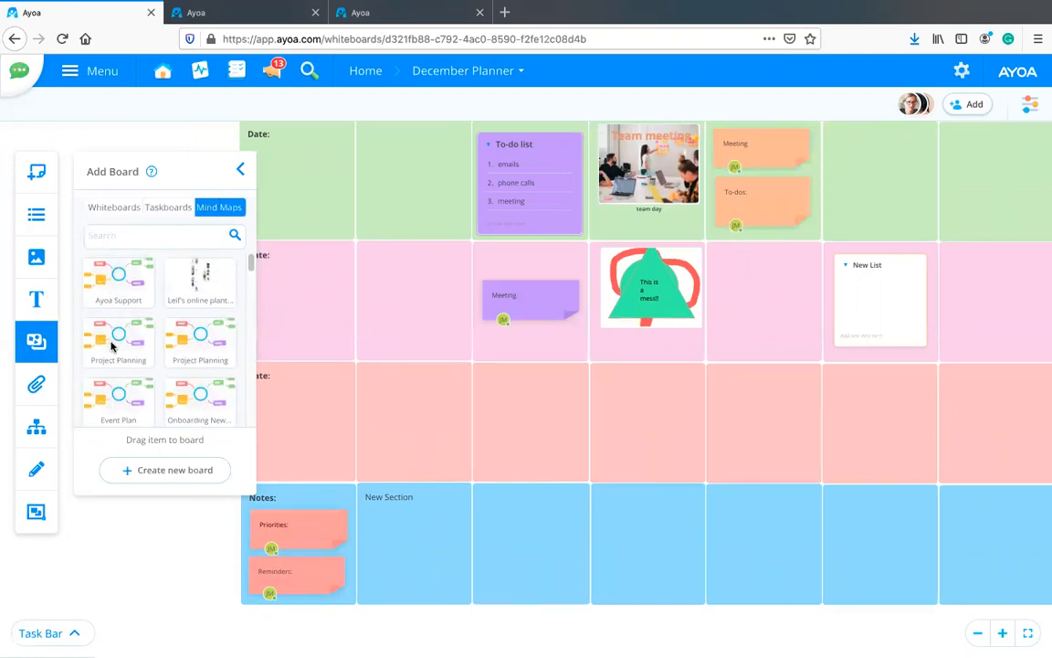
pyautogui.moveTo(439, 373); pyautogui.dragTo(539, 405)
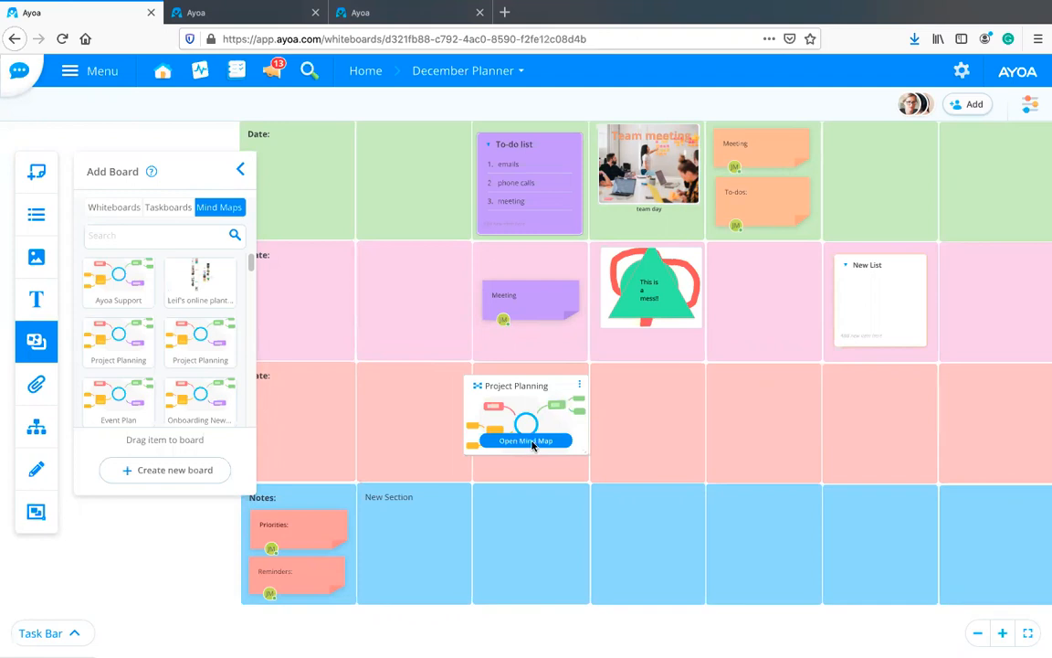
pyautogui.rightClick(534, 445)
pyautogui.press('Escape')
pyautogui.click(240, 173)
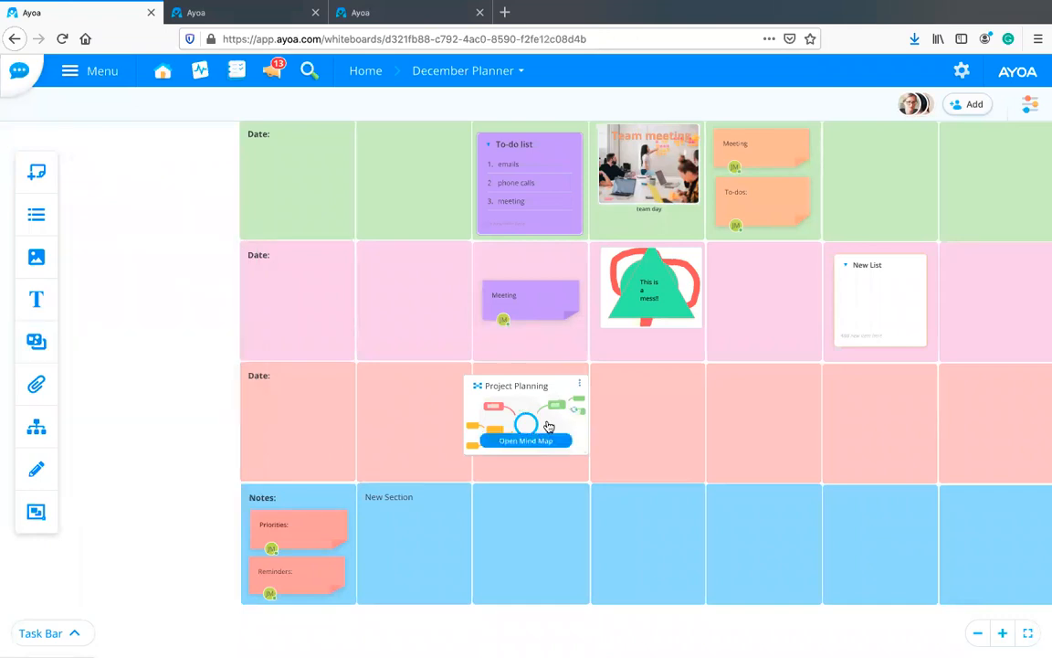
pyautogui.moveTo(588, 429); pyautogui.dragTo(535, 419)
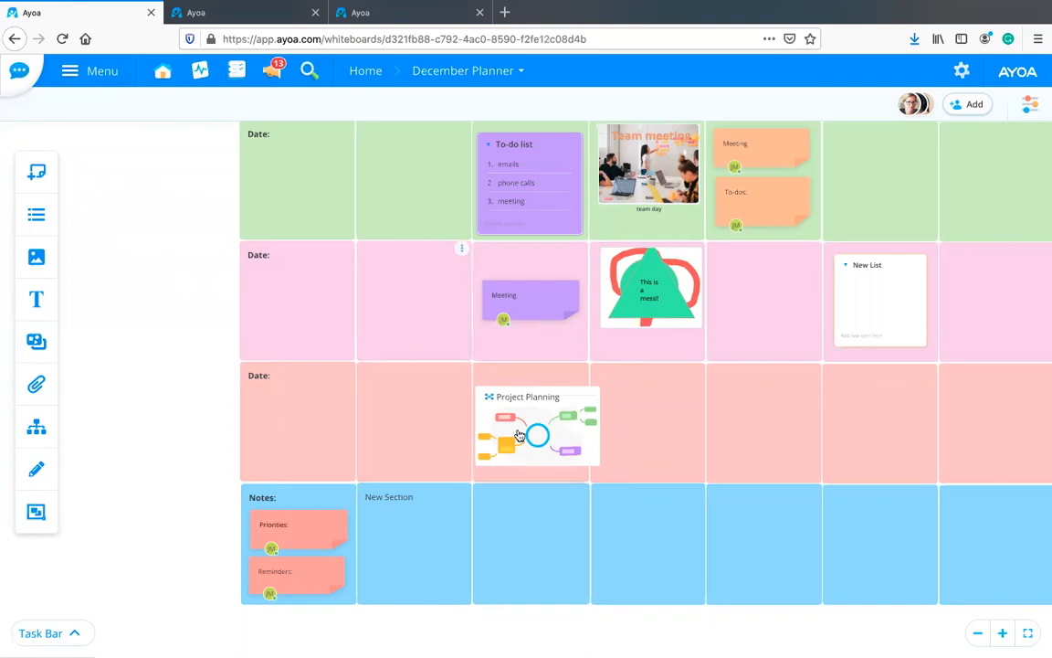
pyautogui.moveTo(518, 433)
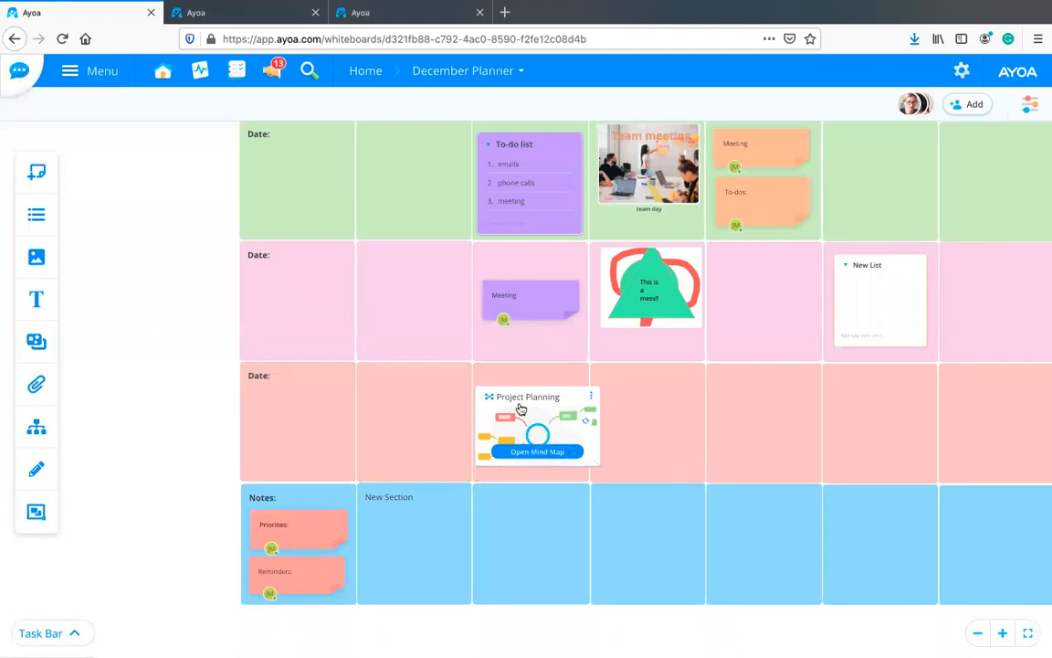
# Step: Show the list of whiteboard members and close it again
pyautogui.click(906, 106)
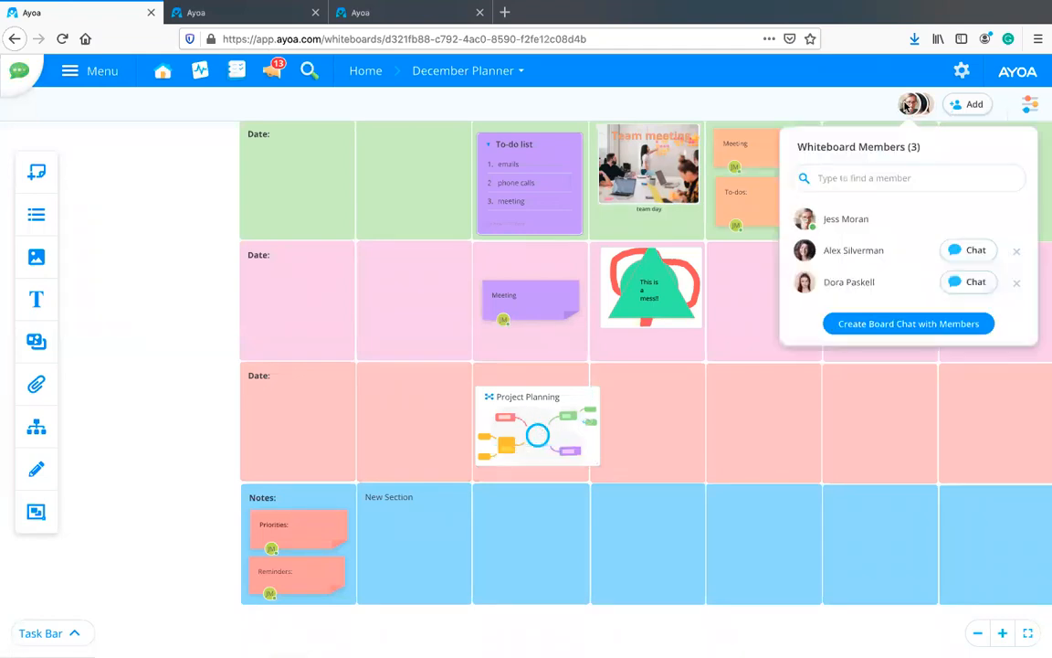
pyautogui.click(844, 107)
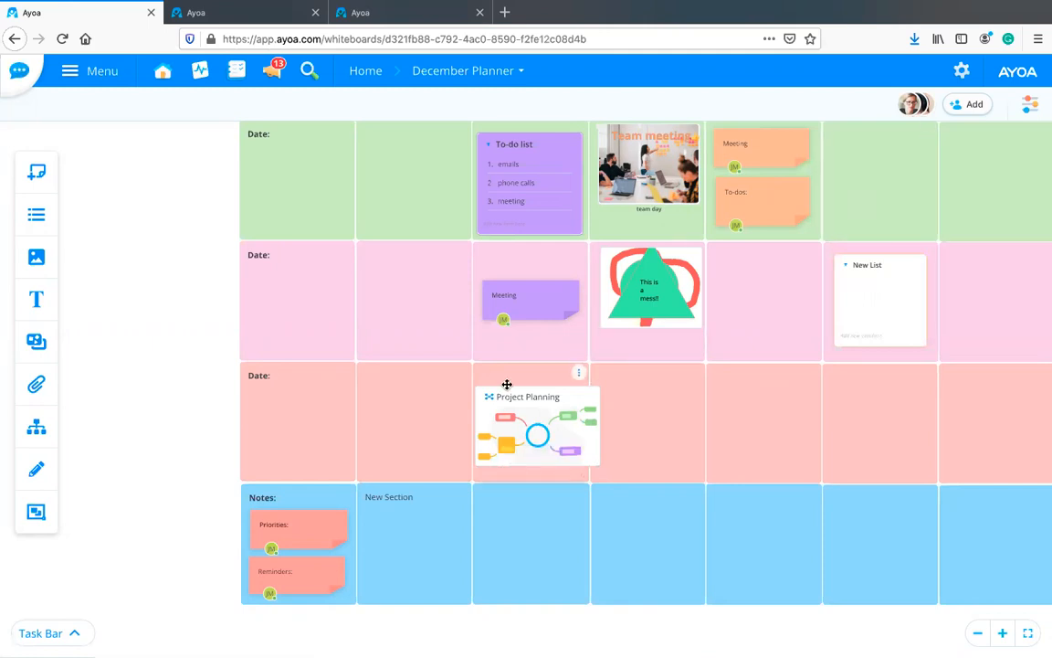
# Step: Show the available attachment sources for the whiteboard and close the options without adding a file
pyautogui.moveTo(495, 461)
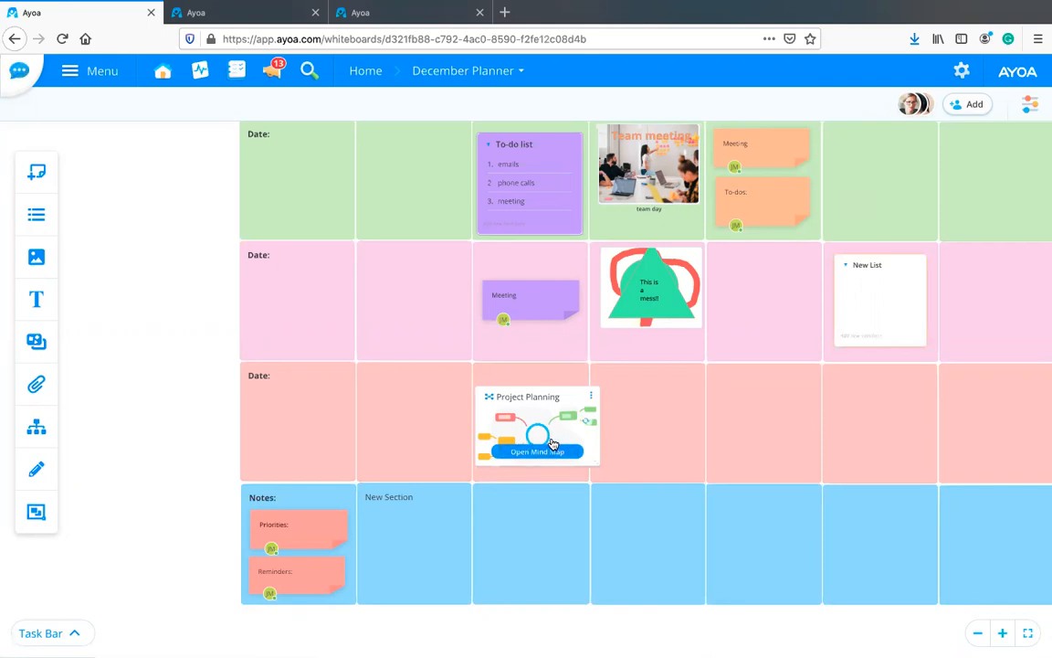
pyautogui.moveTo(124, 381); pyautogui.dragTo(136, 364)
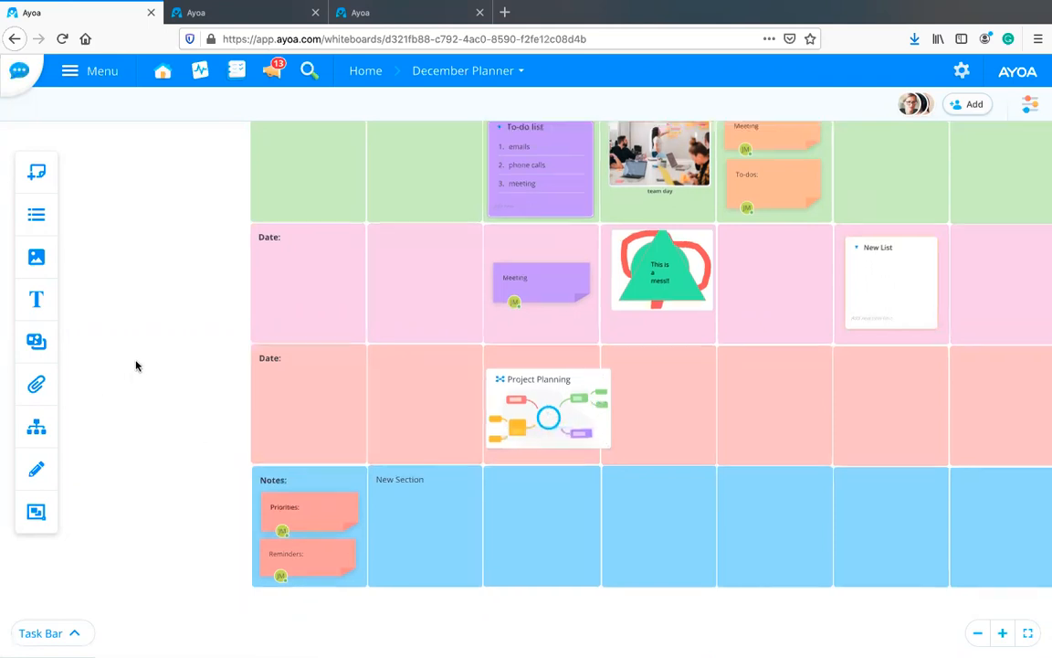
pyautogui.click(36, 386)
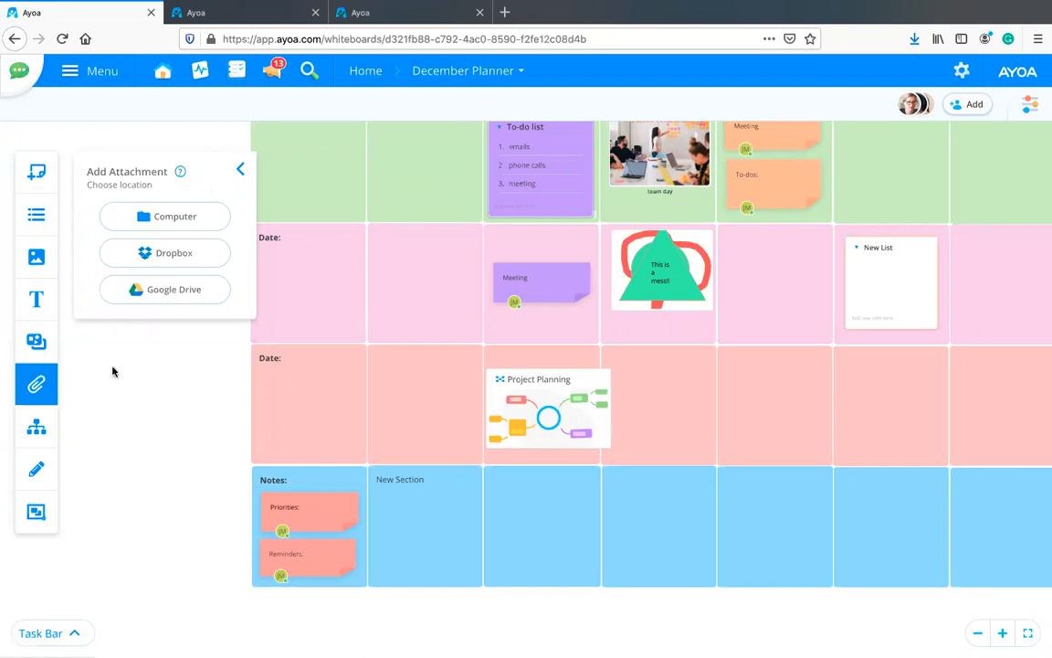
pyautogui.click(244, 167)
pyautogui.scroll(3, 274, 338)
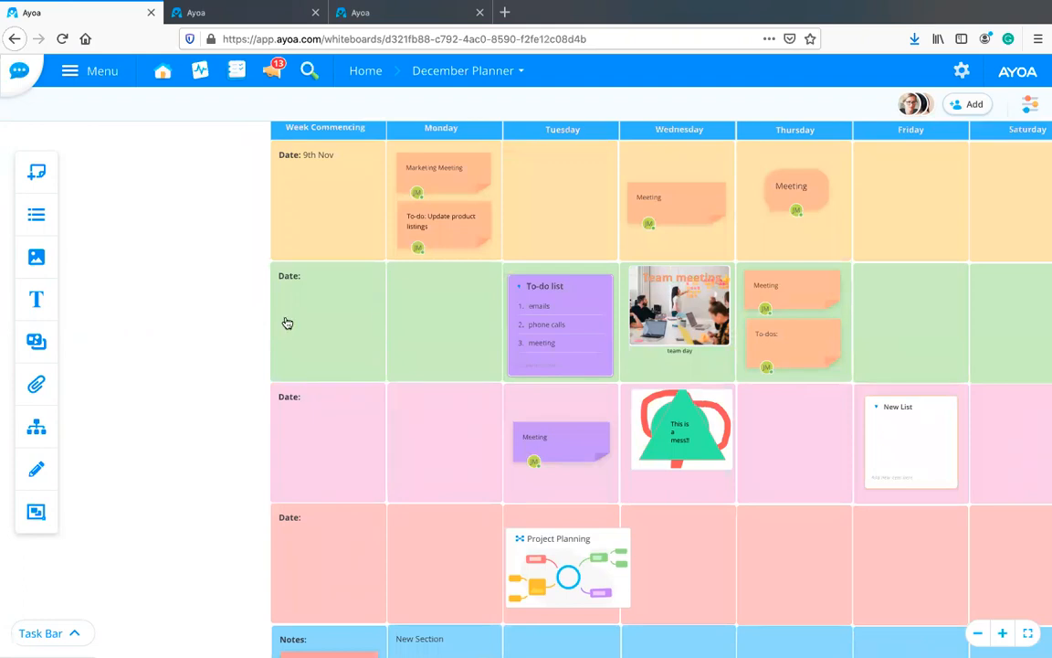
pyautogui.scroll(1, 201, 365)
pyautogui.moveTo(202, 383); pyautogui.dragTo(127, 357)
pyautogui.click(232, 298)
pyautogui.click(244, 392)
pyautogui.click(377, 395)
pyautogui.click(477, 287)
pyautogui.click(374, 294)
pyautogui.click(373, 243)
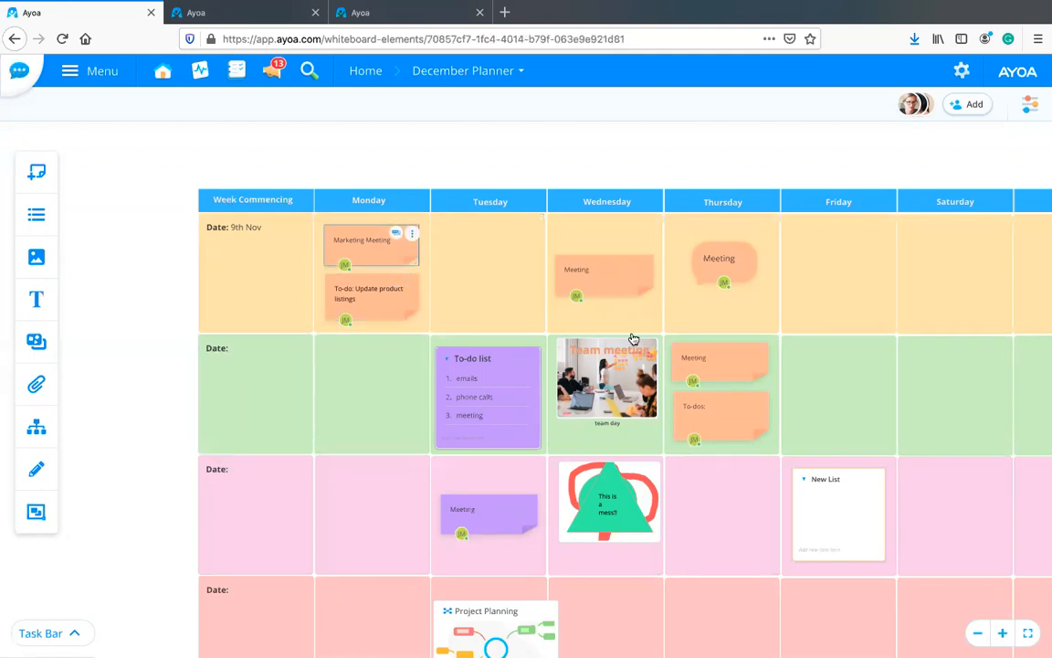
pyautogui.scroll(-4, 144, 255)
pyautogui.hscroll(-1, 143, 255)
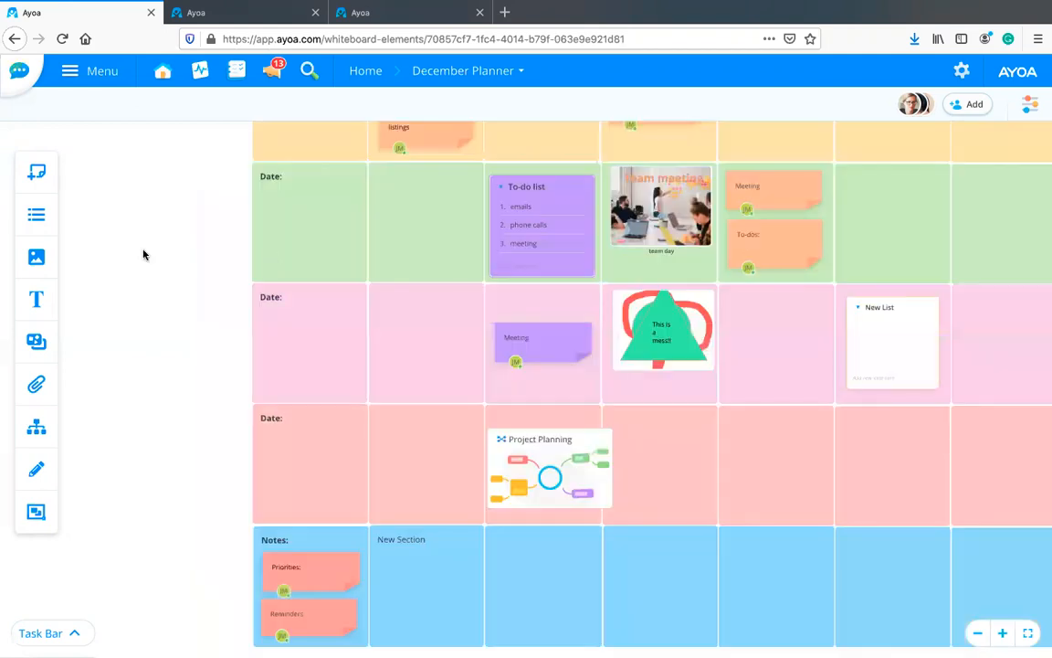
pyautogui.hscroll(1, 144, 254)
pyautogui.scroll(-1, 144, 255)
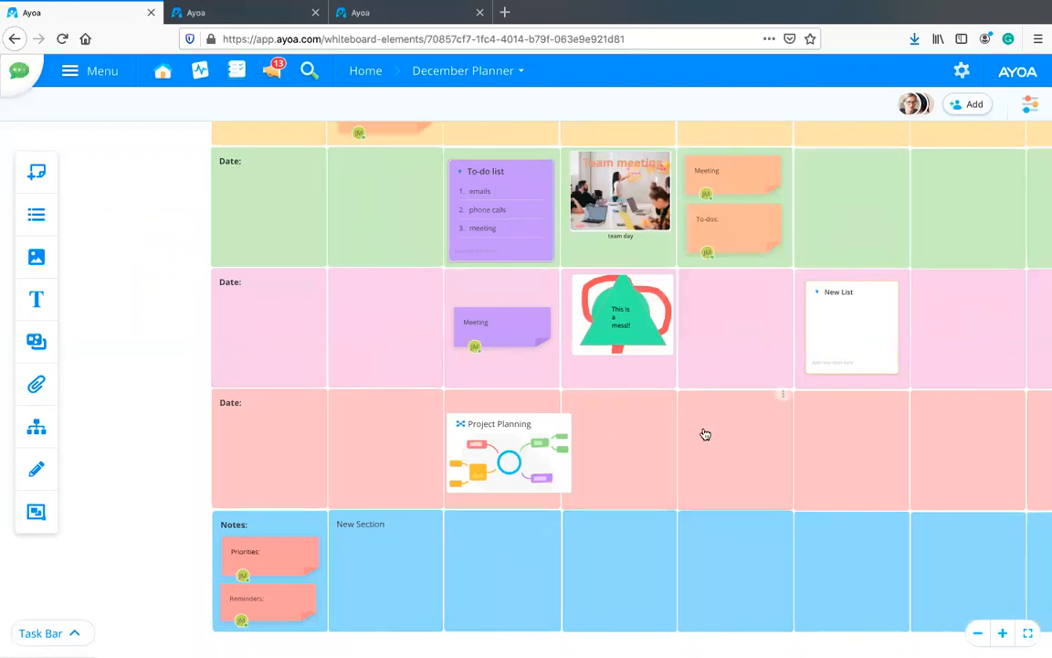
pyautogui.moveTo(141, 323); pyautogui.dragTo(4, 440)
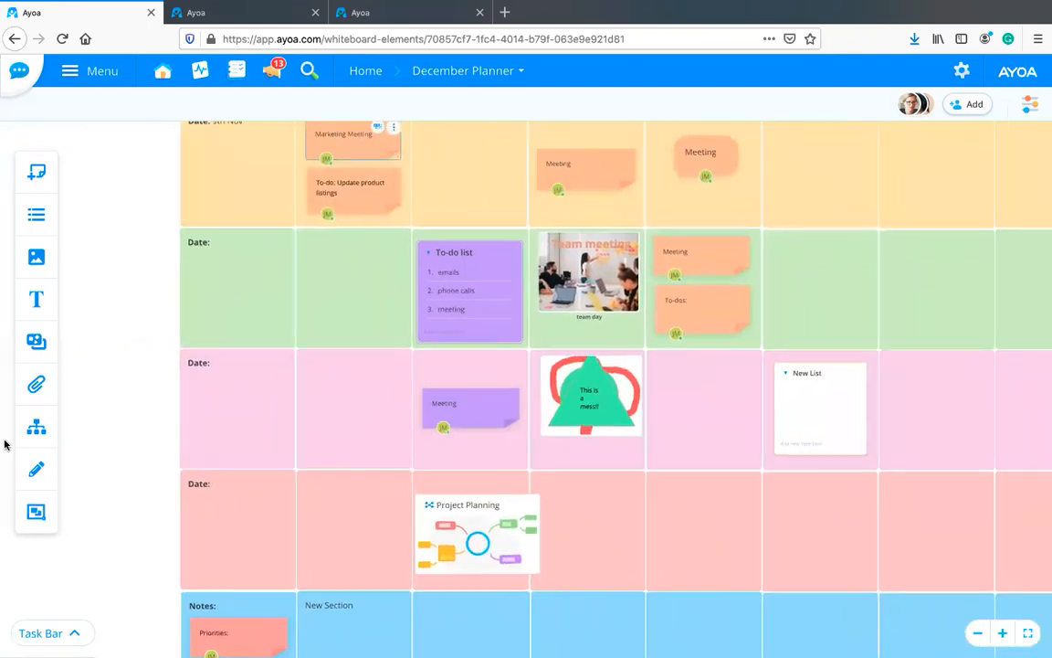
# Step: Start a new flowchart for the December Planner whiteboard
pyautogui.click(37, 430)
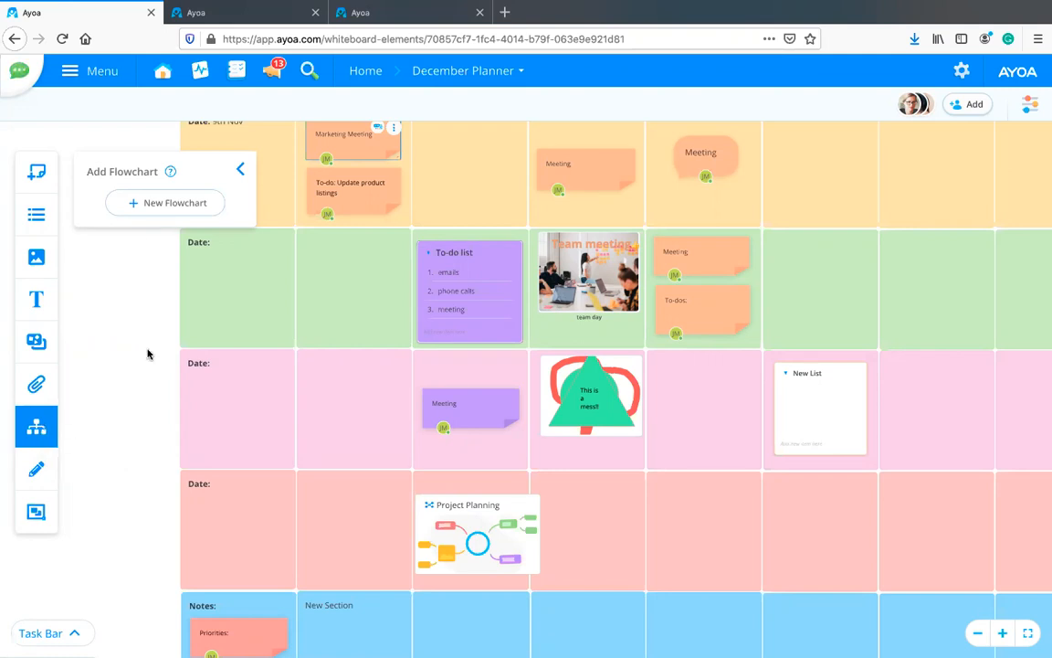
pyautogui.click(165, 209)
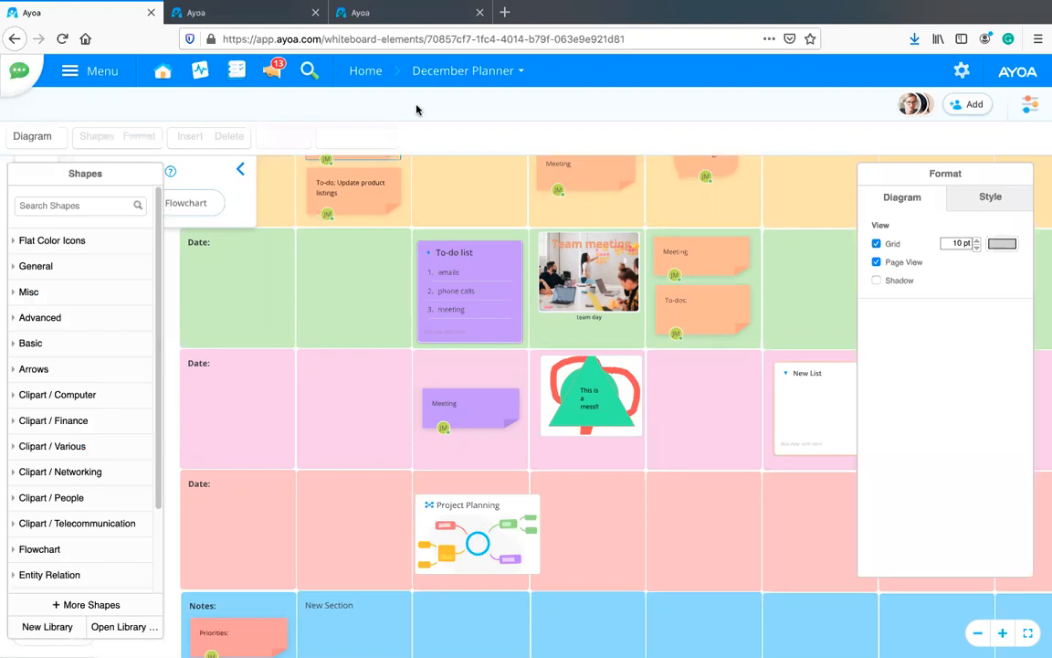
# Step: Look through the available shape libraries, including the General shapes and Flat Color Icons
pyautogui.scroll(-2, 78, 218)
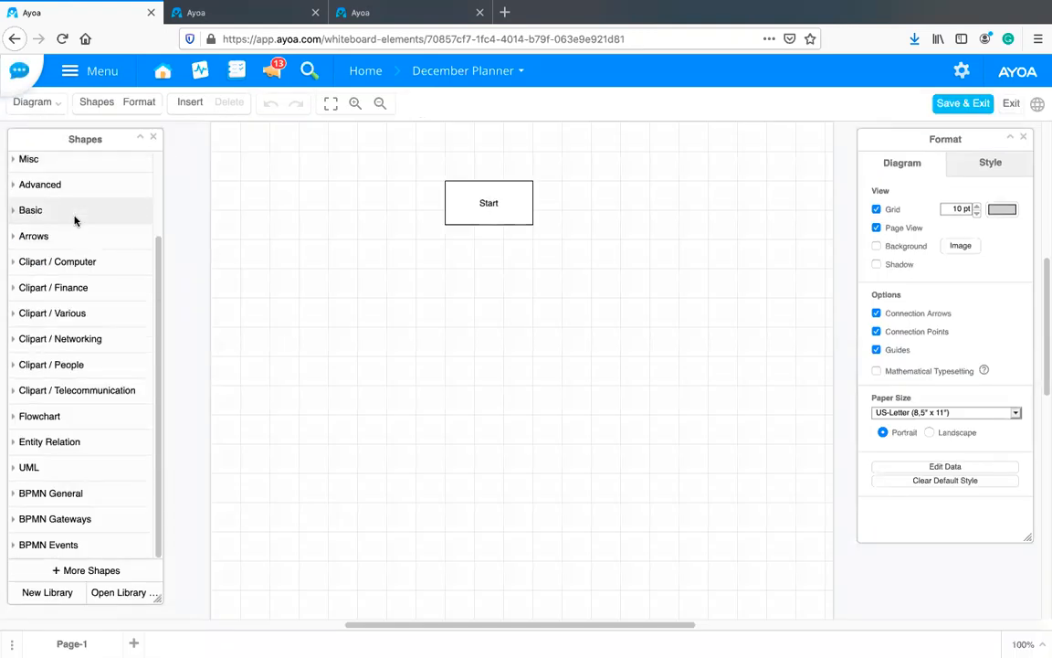
pyautogui.scroll(2, 75, 219)
pyautogui.click(23, 229)
pyautogui.click(32, 205)
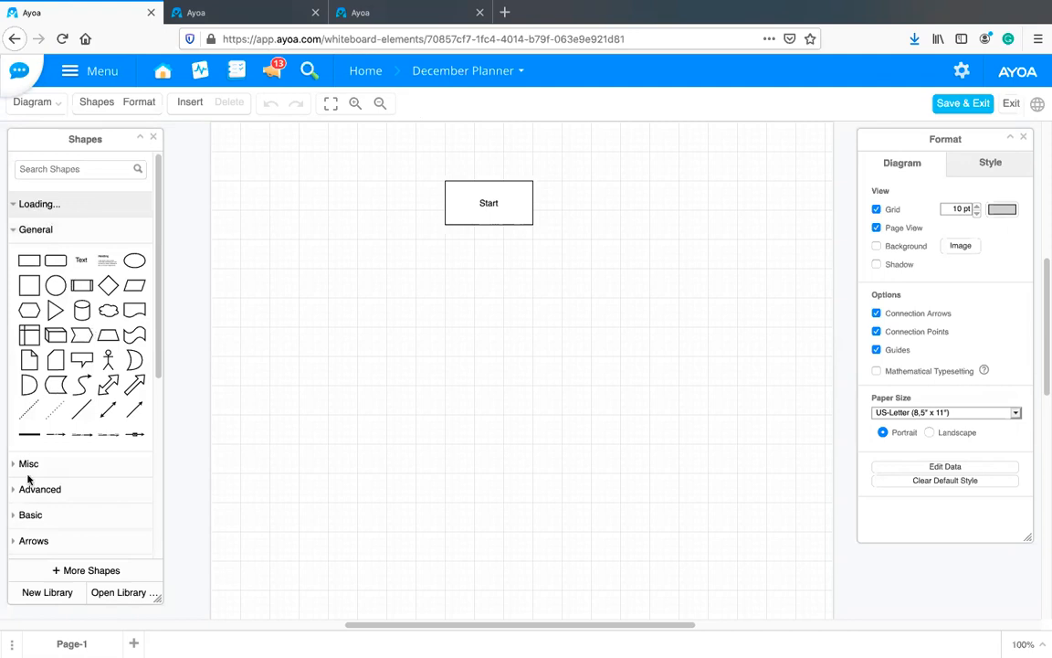
pyautogui.scroll(-5, 85, 324)
pyautogui.scroll(4, 85, 324)
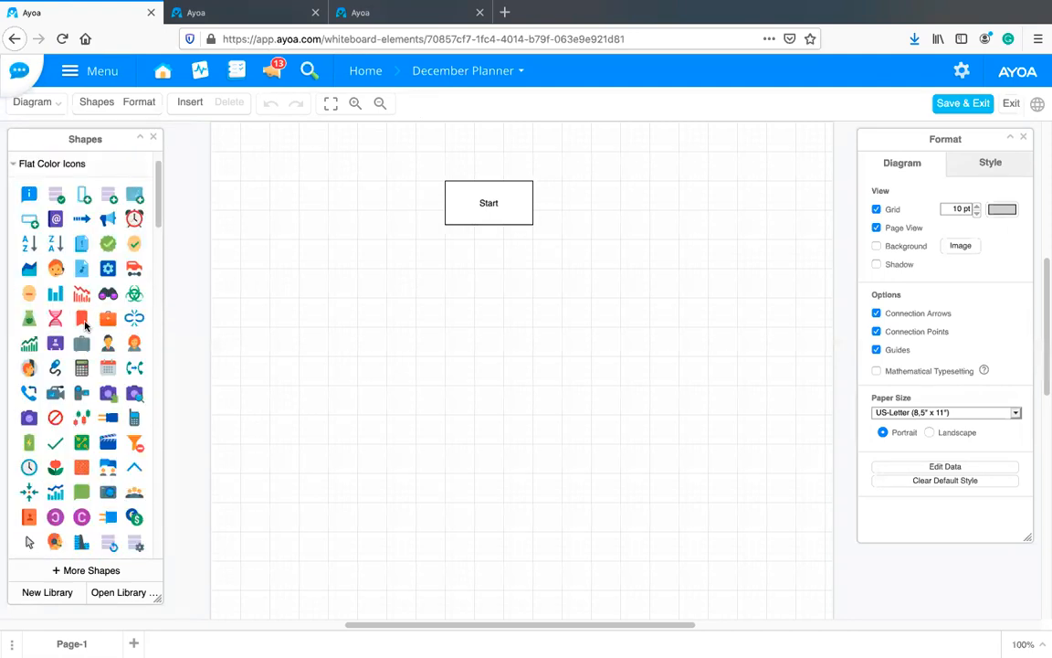
pyautogui.scroll(1, 85, 325)
pyautogui.click(13, 206)
pyautogui.scroll(-1, 84, 363)
pyautogui.scroll(-7, 86, 375)
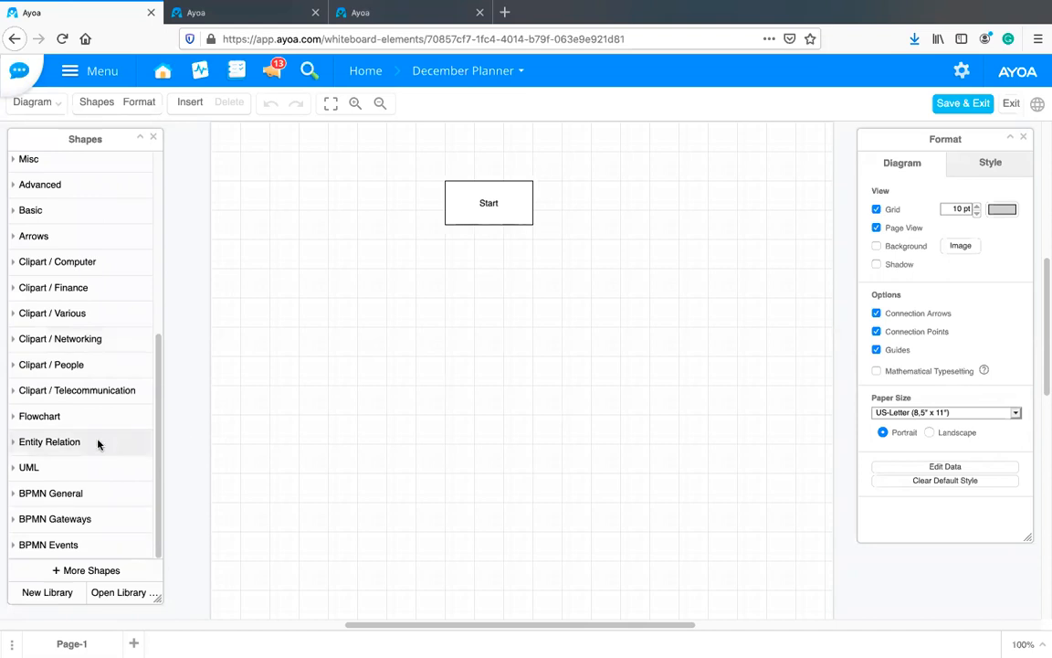
# Step: Add a diamond from the Flowchart shapes below the Start box and connect Start to it with an arrow
pyautogui.click(10, 417)
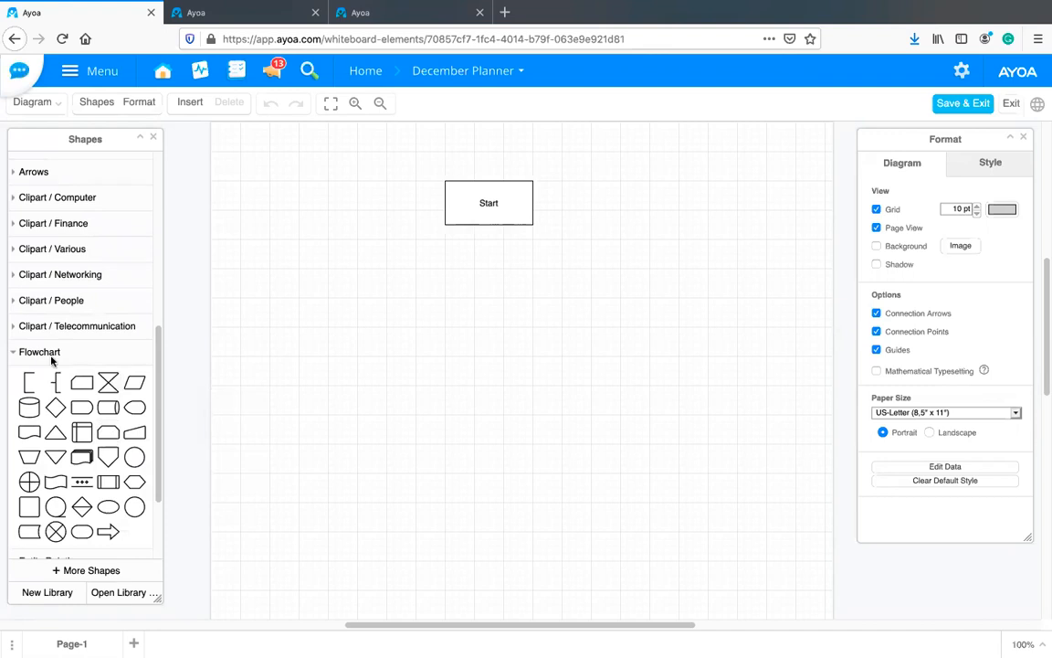
pyautogui.moveTo(107, 390)
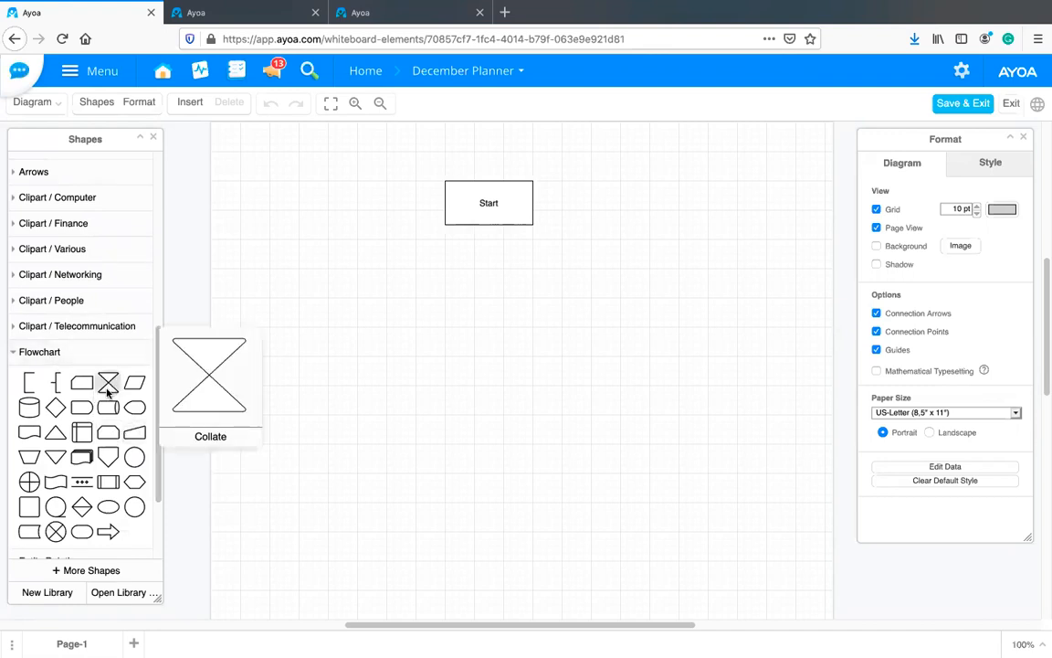
pyautogui.moveTo(52, 415)
pyautogui.moveTo(52, 405); pyautogui.dragTo(454, 262)
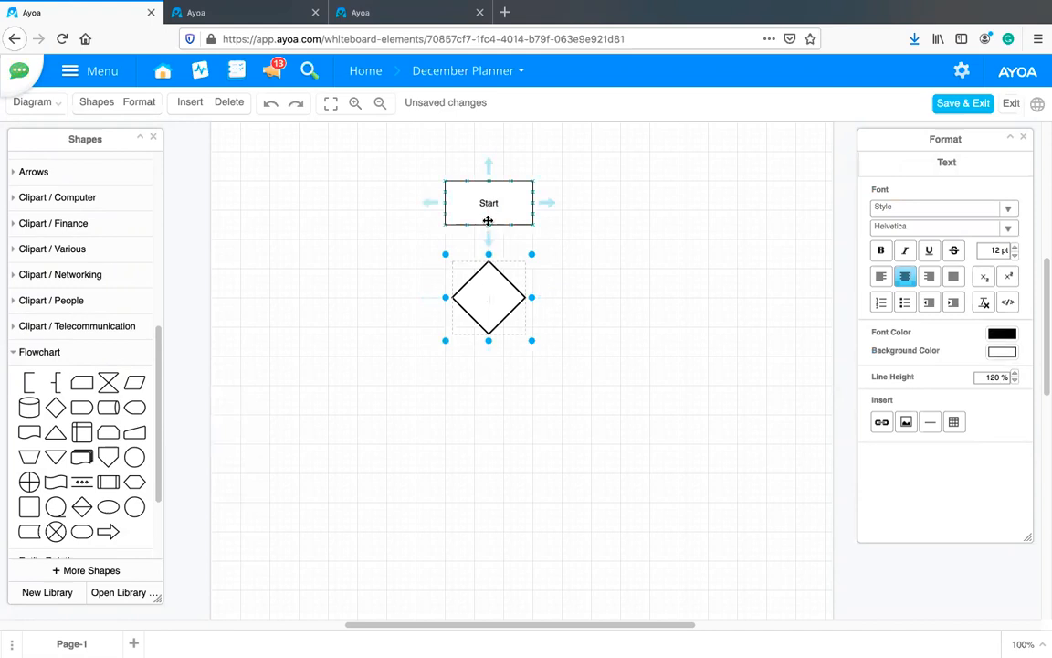
pyautogui.moveTo(486, 242); pyautogui.dragTo(489, 306)
# Step: Add a Flowchart shape with one rounded end to the left of the diamond and connect the diamond to it
pyautogui.moveTo(82, 406); pyautogui.dragTo(324, 284)
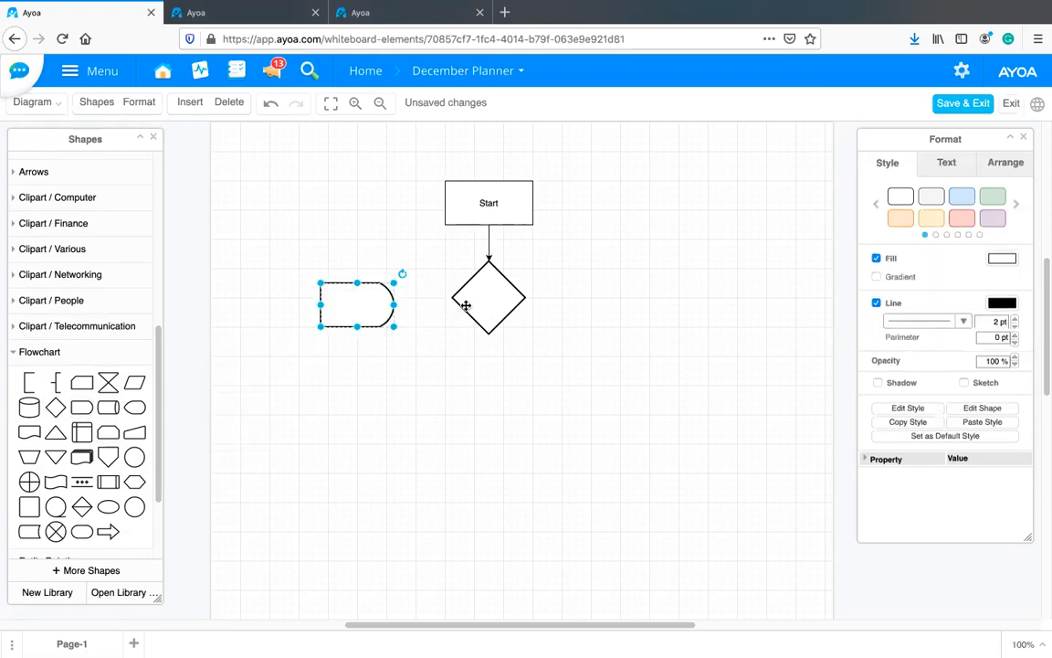
pyautogui.moveTo(465, 306)
pyautogui.moveTo(430, 298); pyautogui.dragTo(352, 300)
# Step: Add a pointed, round-ended Flowchart shape to the right of the diamond, widen it slightly and connect the diamond to it
pyautogui.moveTo(277, 392); pyautogui.dragTo(579, 272)
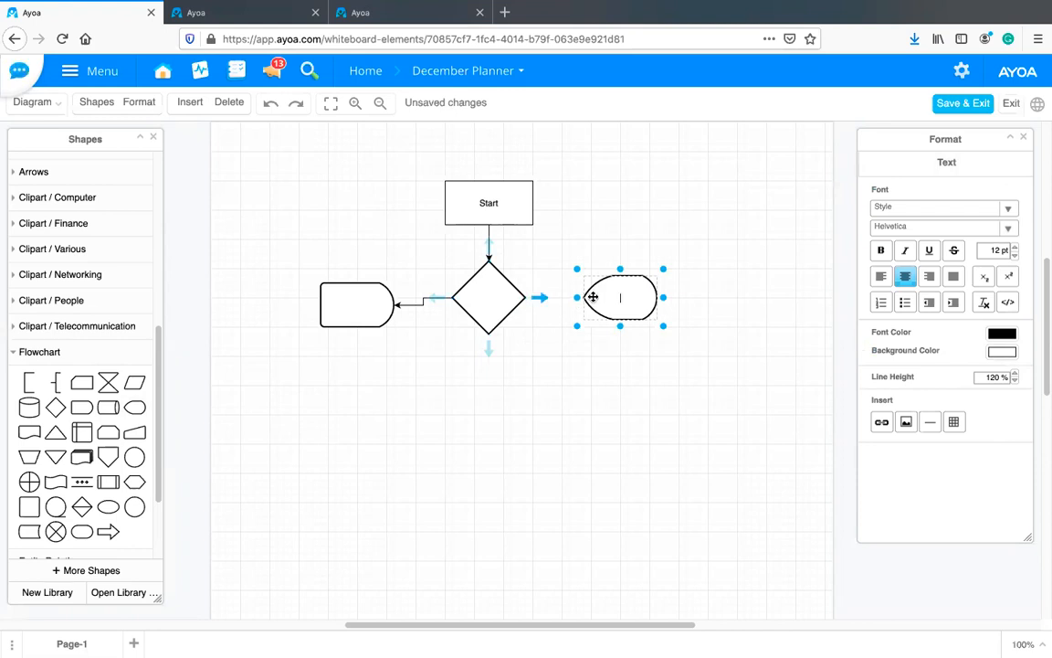
pyautogui.moveTo(579, 297)
pyautogui.mouseDown()
pyautogui.moveTo(521, 296)
pyautogui.moveTo(590, 300)
pyautogui.moveTo(570, 298)
pyautogui.mouseUp()
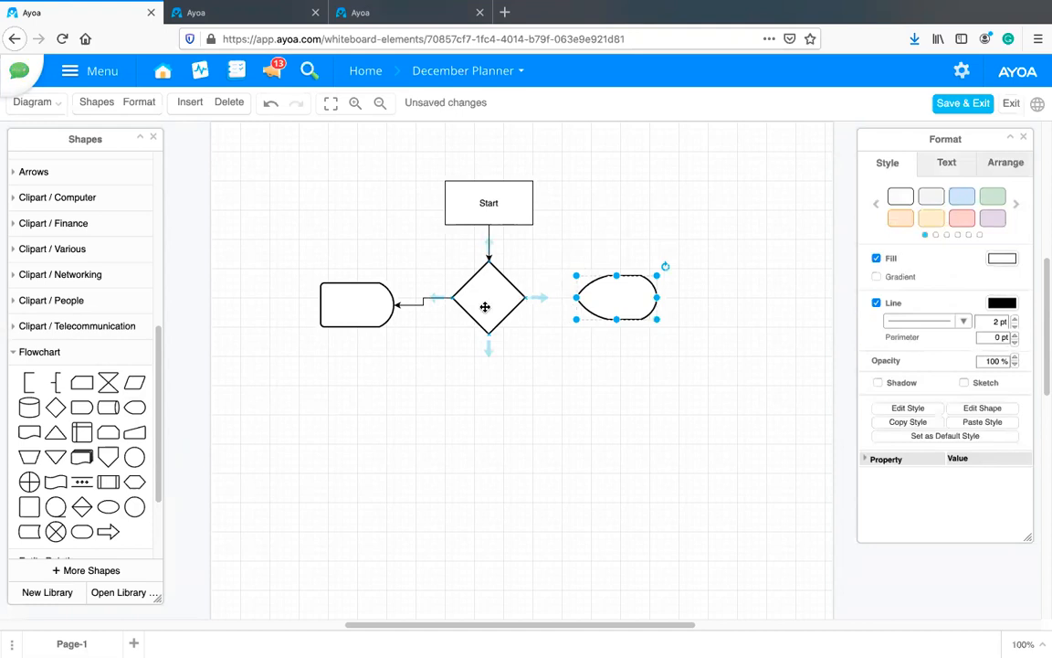
pyautogui.click(485, 307)
pyautogui.moveTo(542, 302); pyautogui.dragTo(587, 307)
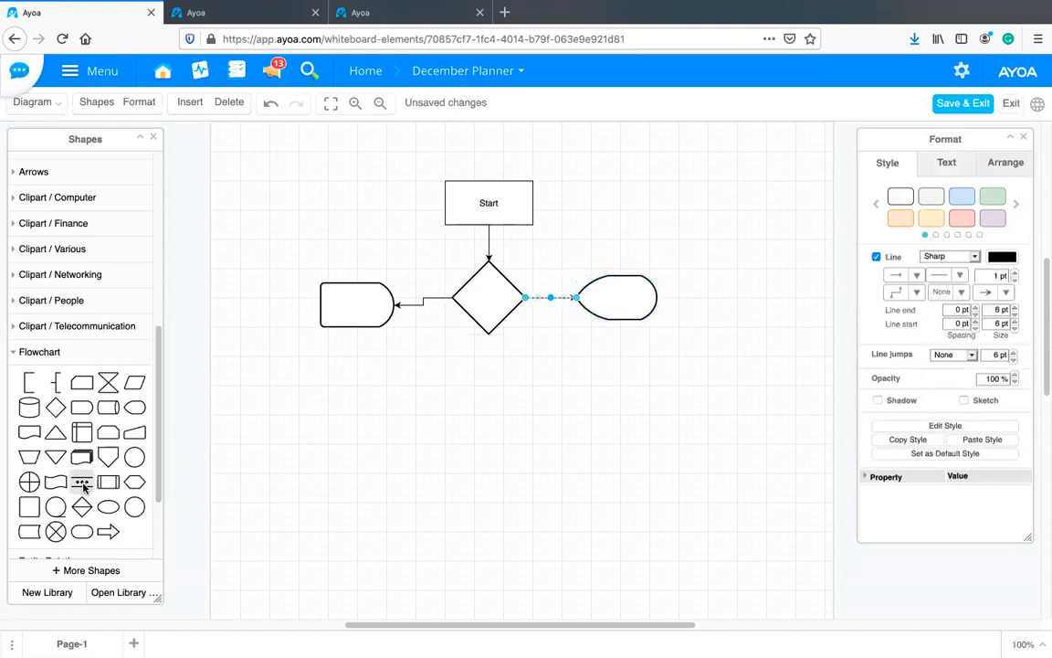
# Step: Extend the flowchart downward from the diamond with a connected horizontally divided diamond and a connected circle below that
pyautogui.moveTo(82, 506); pyautogui.dragTo(489, 408)
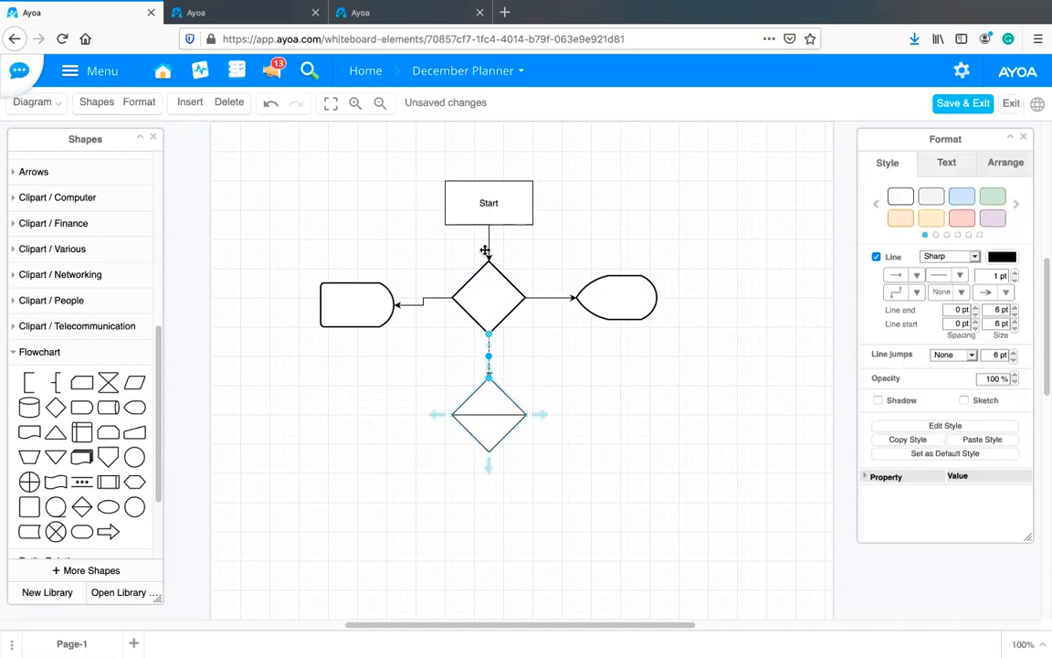
pyautogui.moveTo(140, 457); pyautogui.dragTo(491, 505)
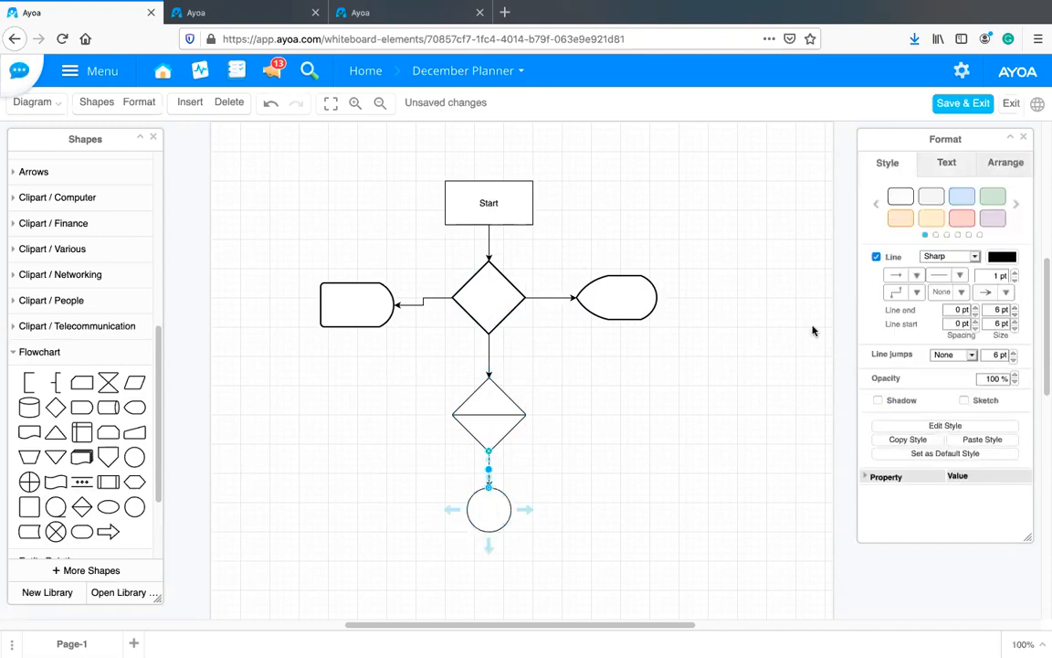
# Step: Try several colour styles on the whole flowchart and apply the teal one
pyautogui.click(662, 246)
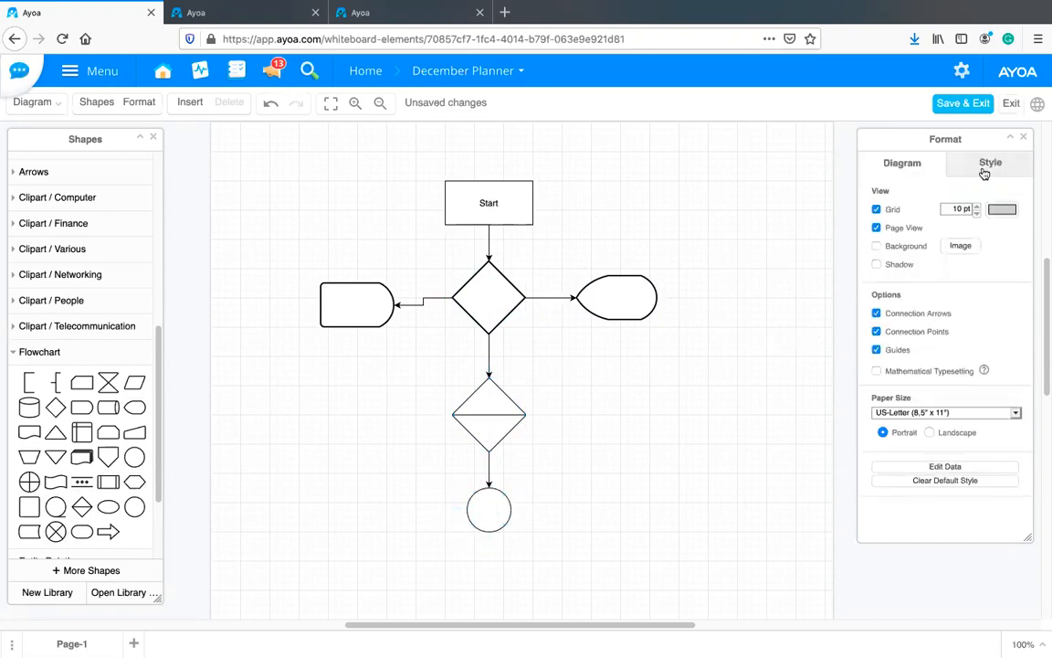
pyautogui.click(983, 165)
pyautogui.click(992, 262)
pyautogui.click(923, 335)
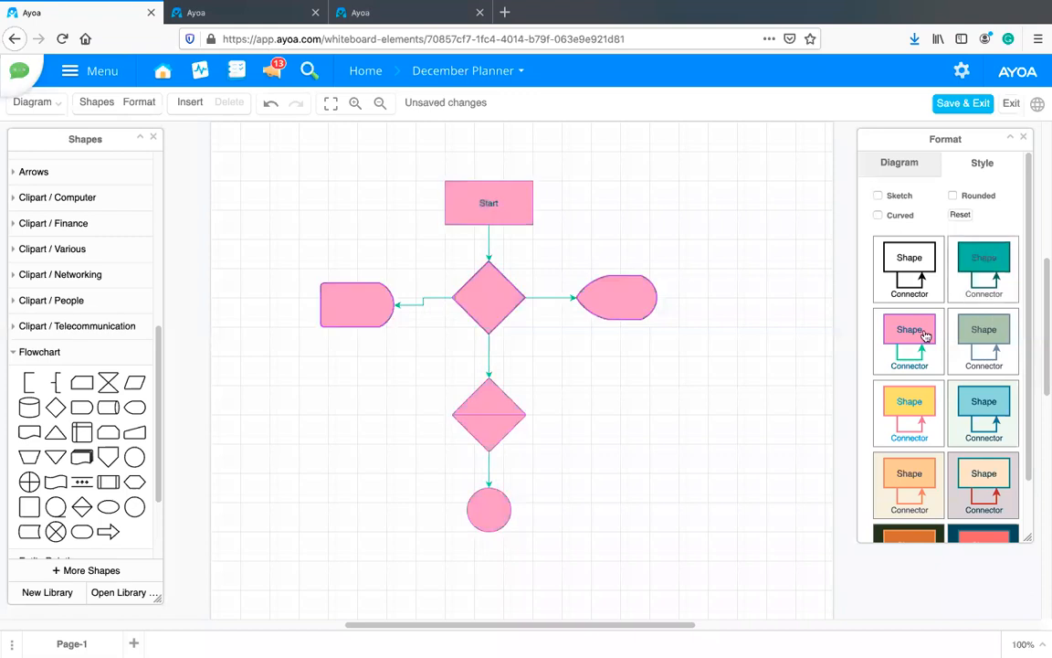
pyautogui.click(923, 402)
pyautogui.click(930, 467)
pyautogui.click(983, 482)
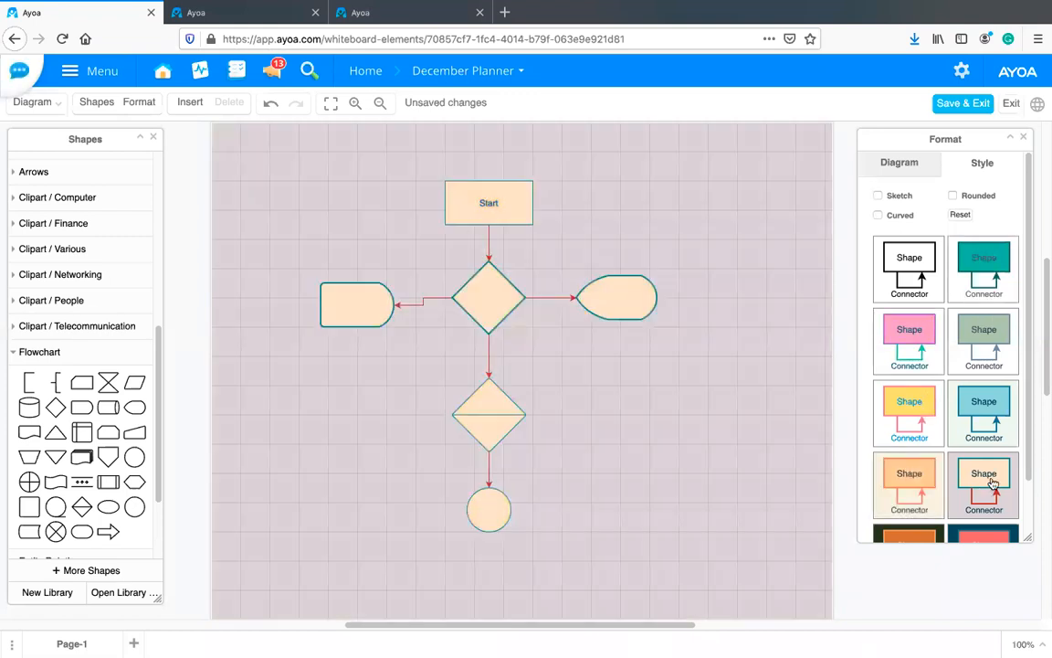
pyautogui.click(975, 401)
pyautogui.click(980, 317)
pyautogui.click(984, 264)
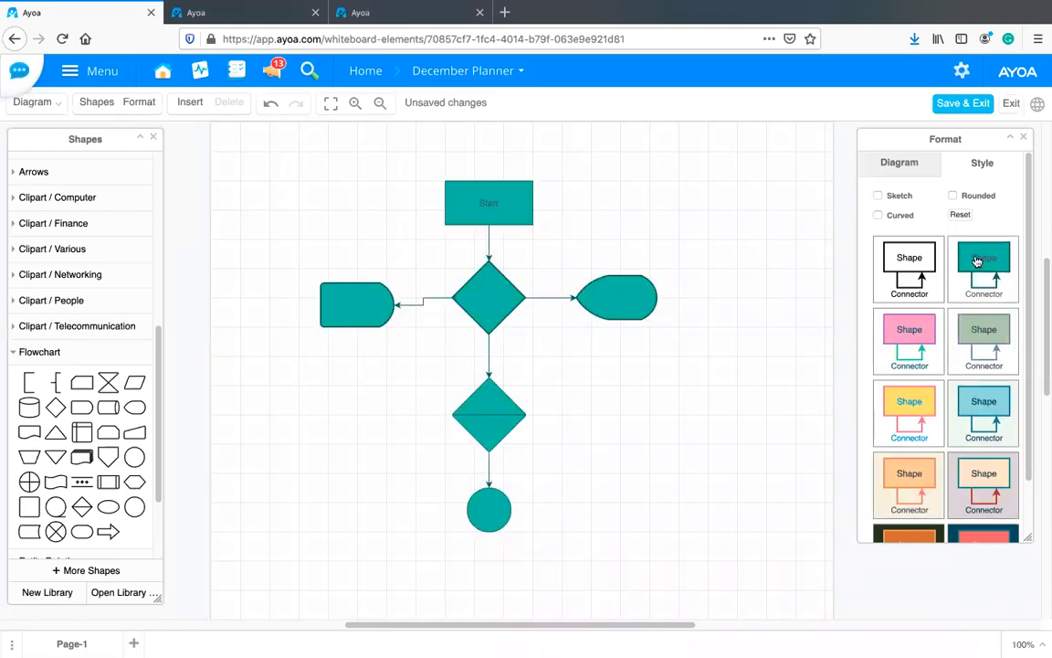
pyautogui.click(875, 327)
# Step: Save and exit the flowchart, and place it on the whiteboard in the second week's Friday cell
pyautogui.click(954, 107)
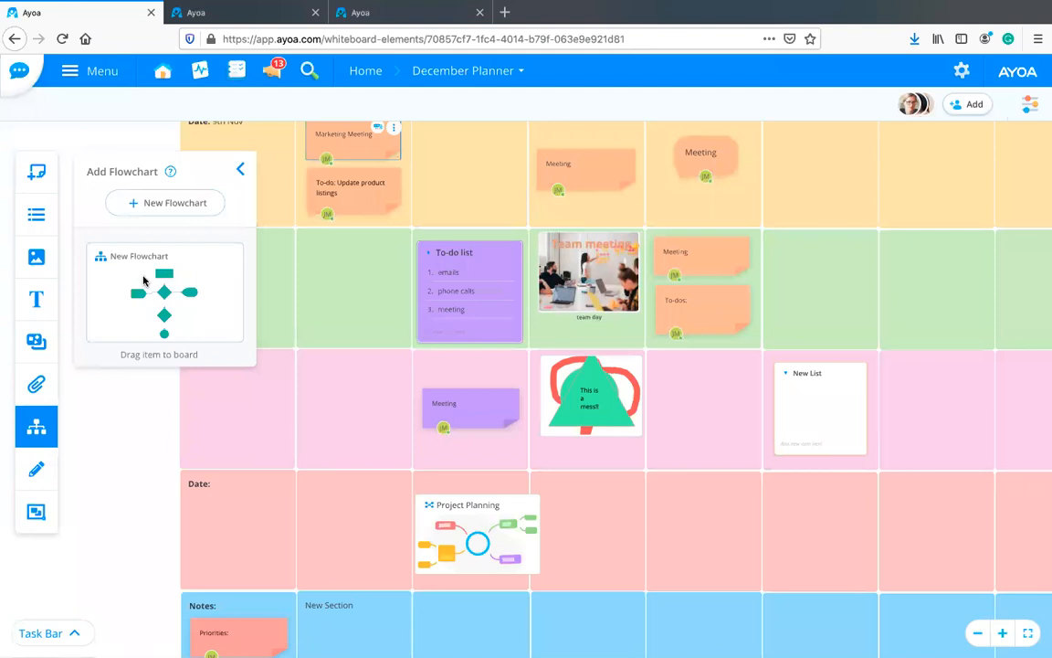
pyautogui.moveTo(205, 288); pyautogui.dragTo(875, 300)
pyautogui.moveTo(623, 286); pyautogui.dragTo(782, 326)
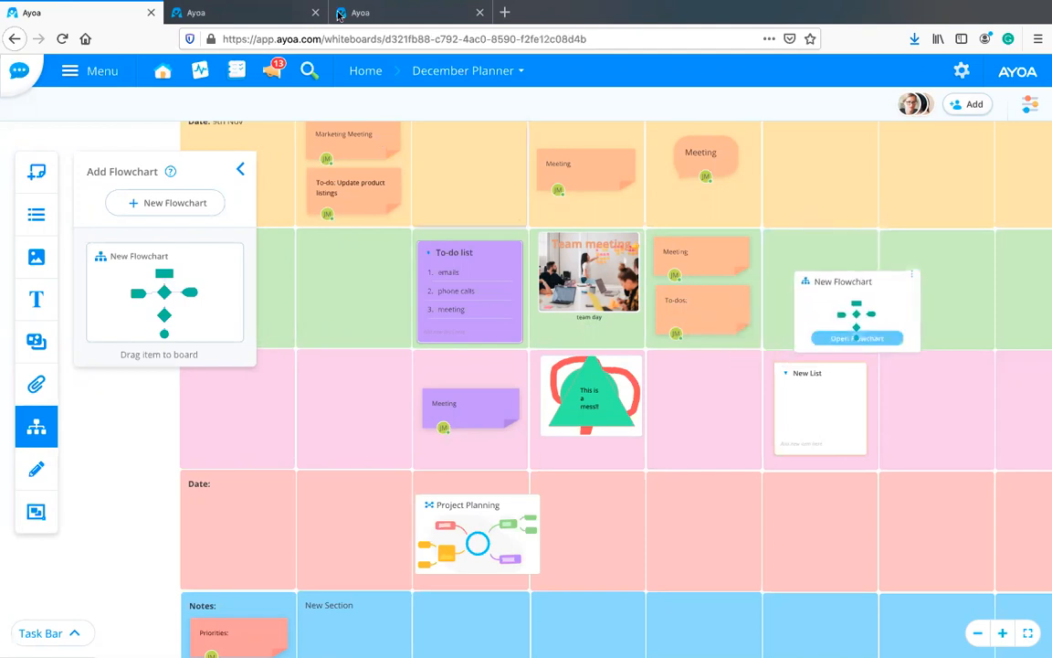
pyautogui.click(241, 169)
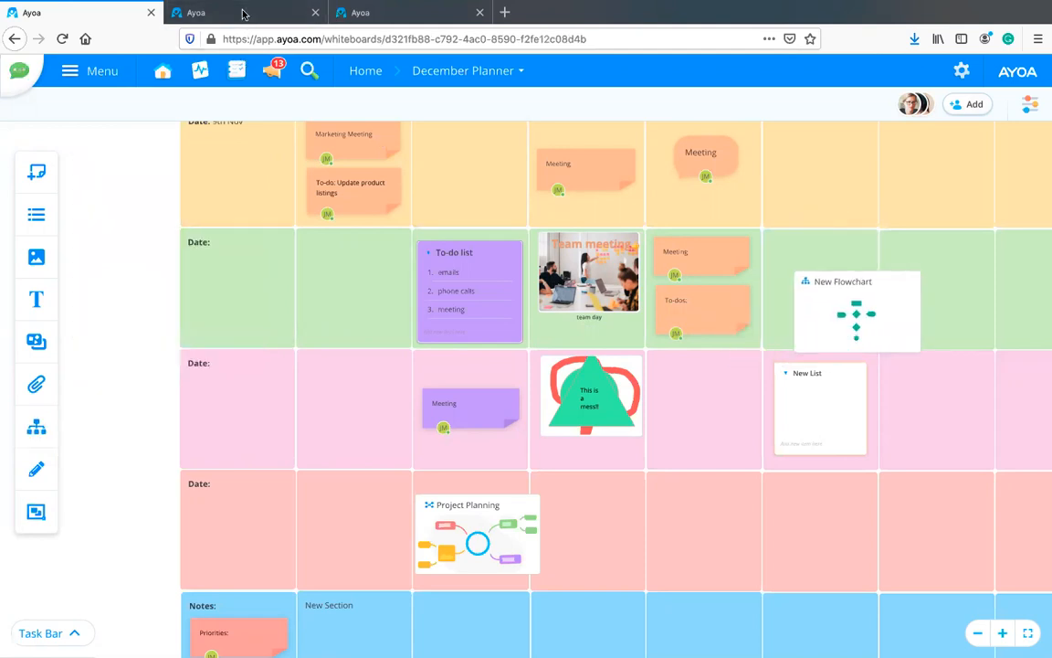
# Step: Switch to the Leif's online plant shop whiteboard and open its Website Quiz flowchart
pyautogui.hotkey('ctrl', 'Tab')
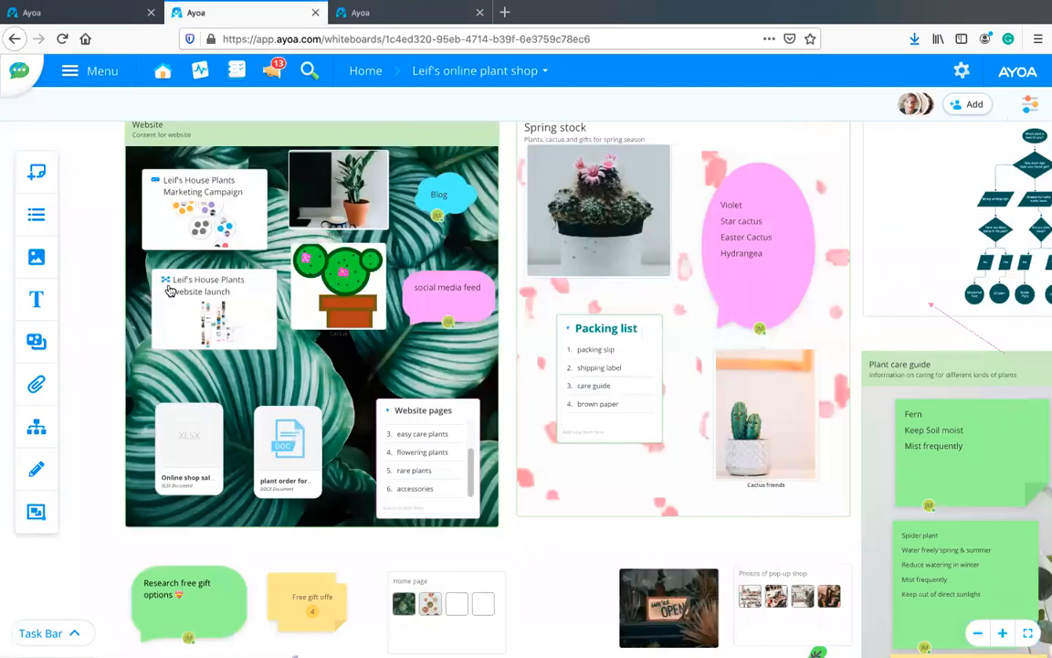
pyautogui.hscroll(2, 906, 287)
pyautogui.scroll(1, 906, 286)
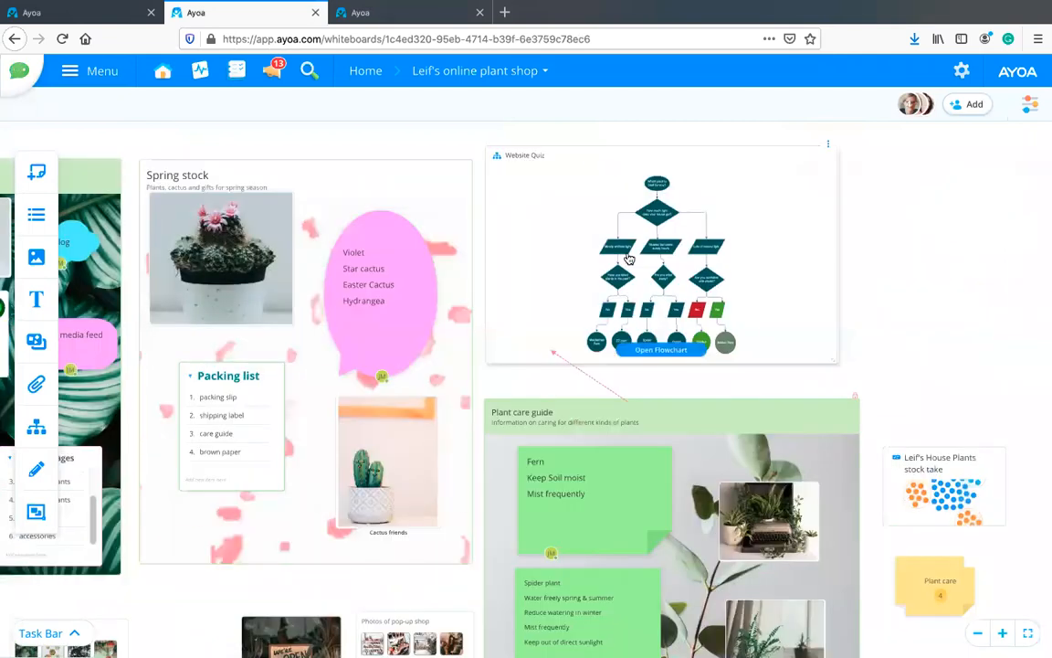
pyautogui.hscroll(3, 731, 251)
pyautogui.click(660, 313)
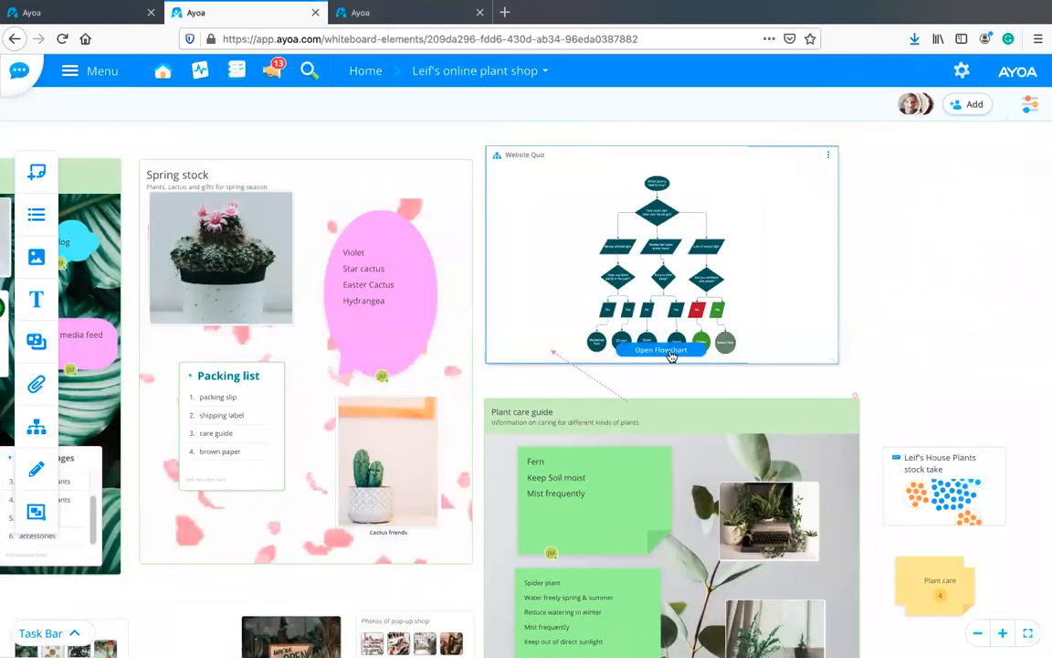
pyautogui.click(672, 352)
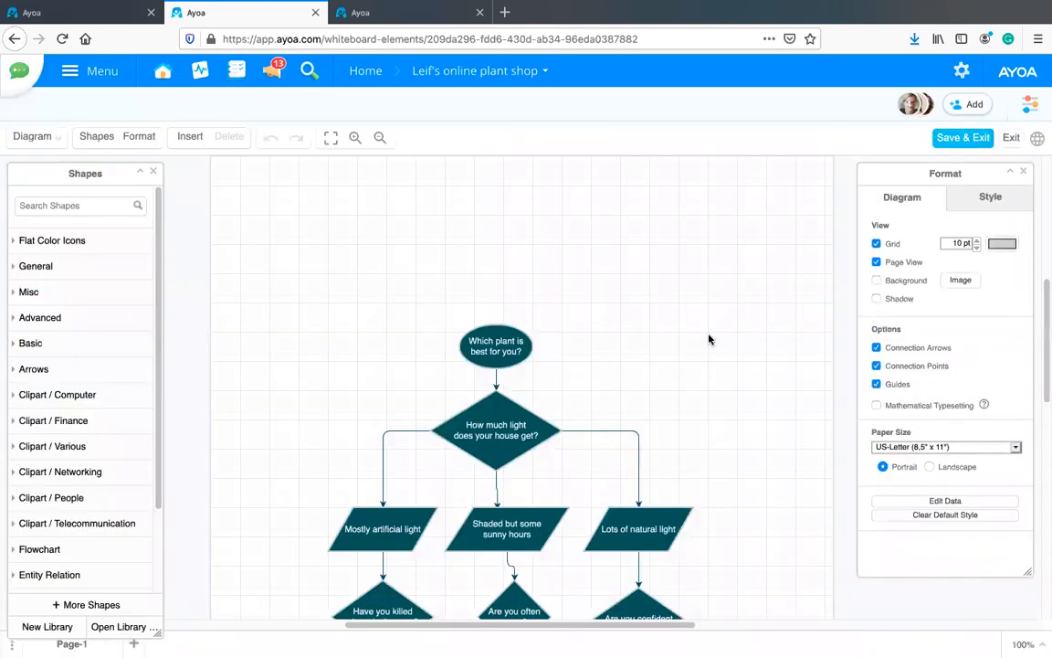
# Step: Examine the Website Quiz flowchart from its opening question down to the plant results, check the format options, and exit it
pyautogui.scroll(-5, 773, 394)
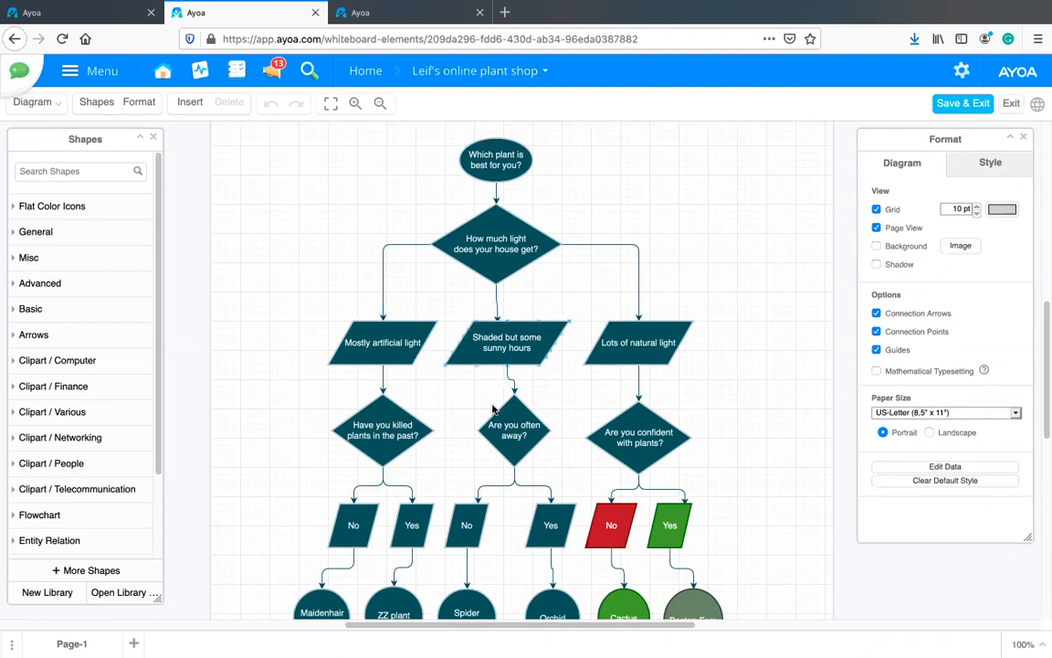
pyautogui.scroll(-3, 446, 520)
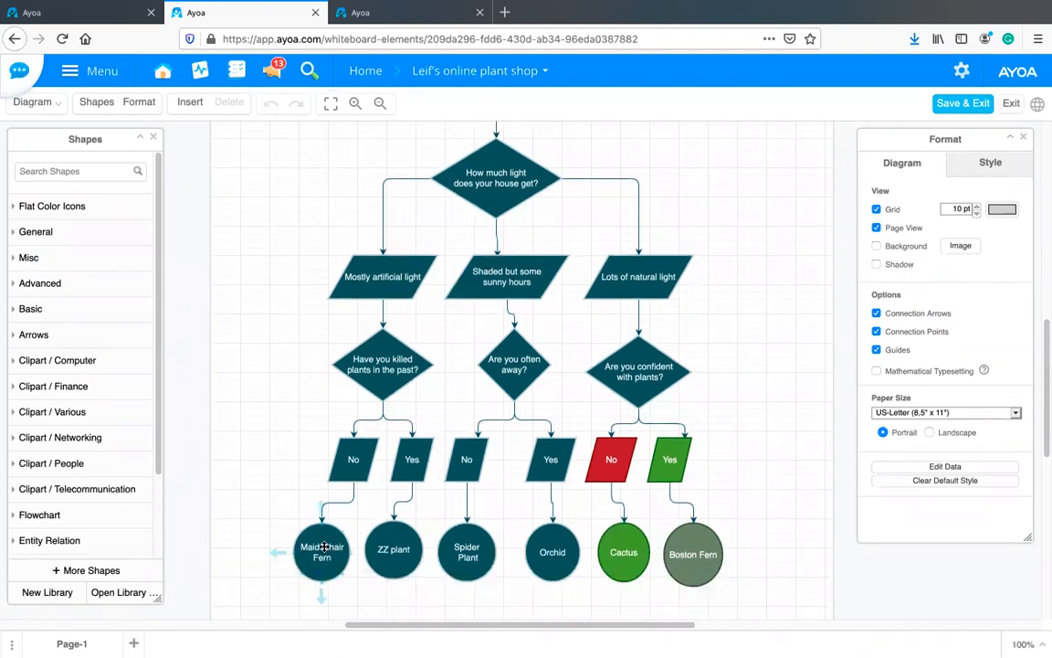
pyautogui.scroll(2, 430, 510)
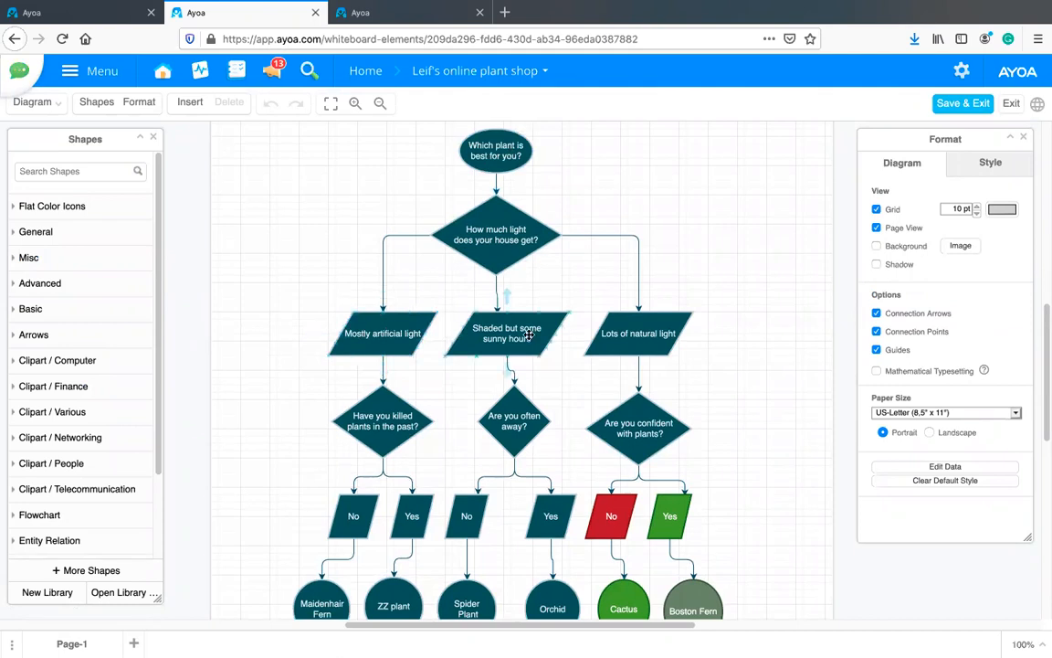
pyautogui.scroll(-3, 631, 367)
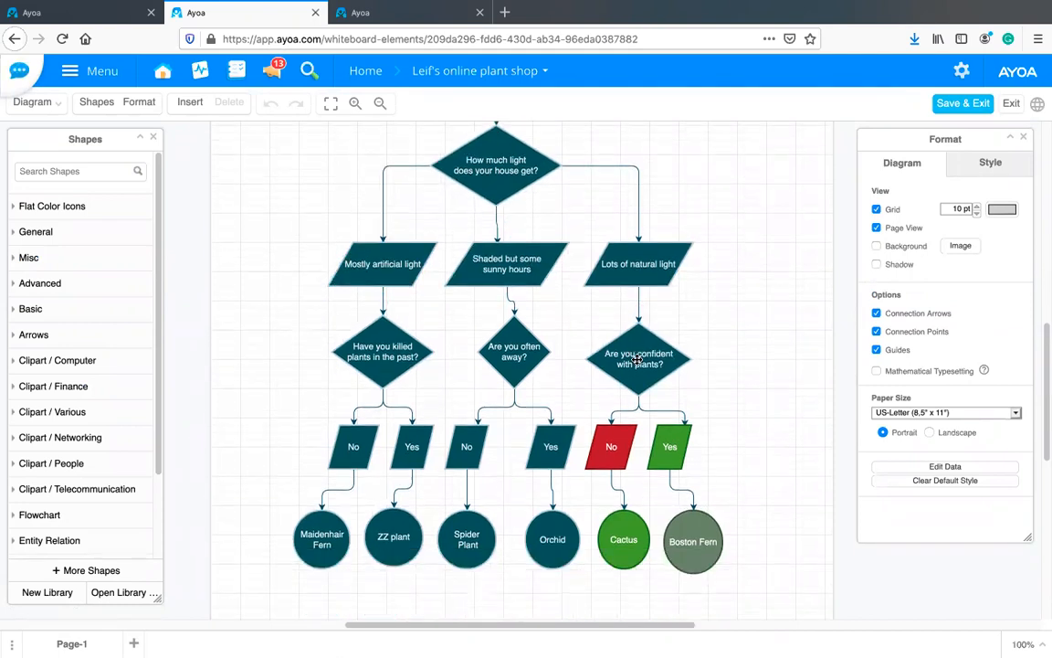
pyautogui.scroll(2, 594, 371)
pyautogui.scroll(1, 650, 377)
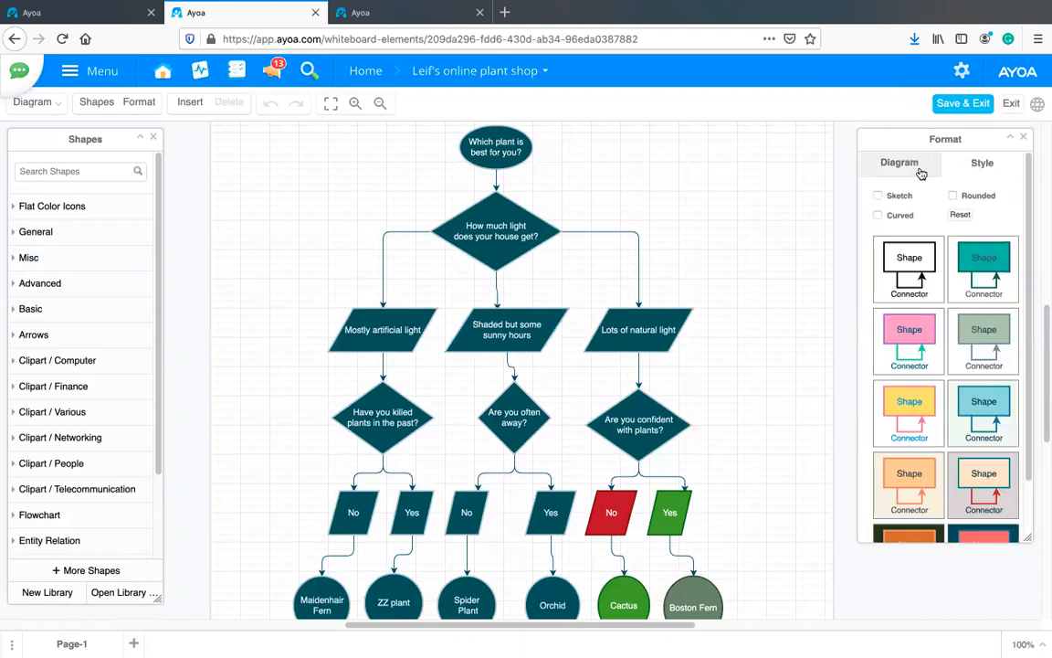
pyautogui.click(900, 166)
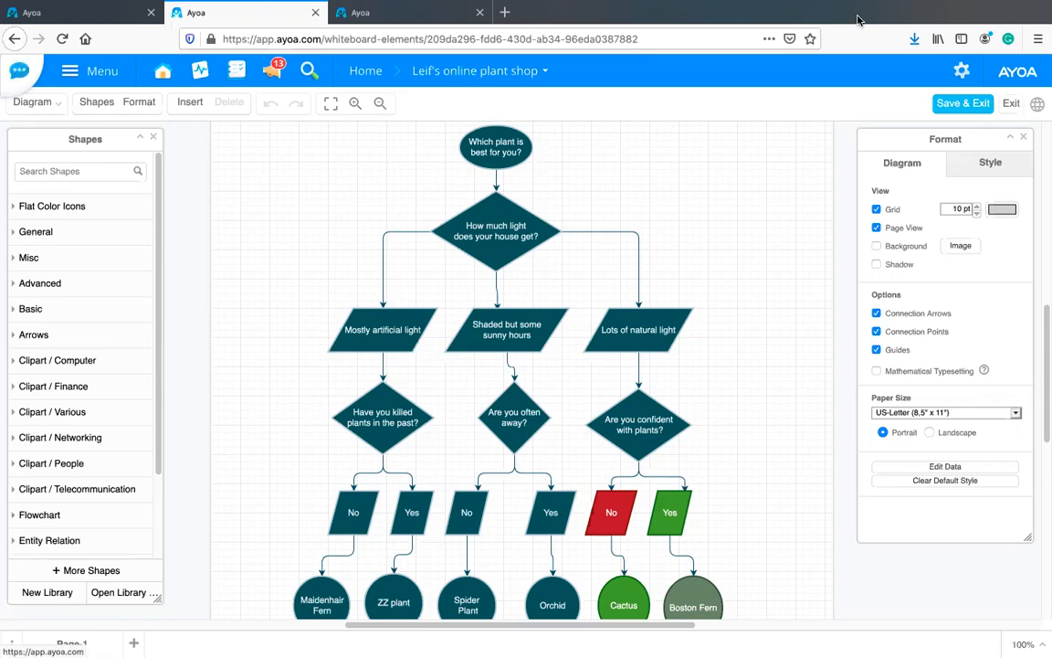
pyautogui.click(1011, 105)
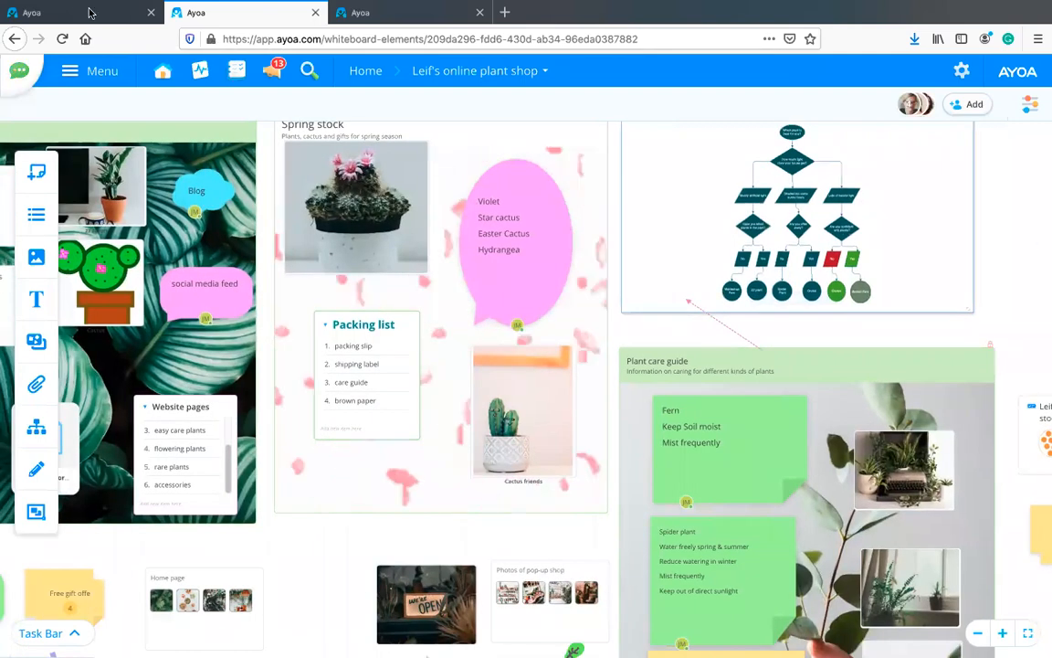
# Step: Return to the December Planner whiteboard, look through the Annotate and Arrows drawing options, and reload the page
pyautogui.click(73, 12)
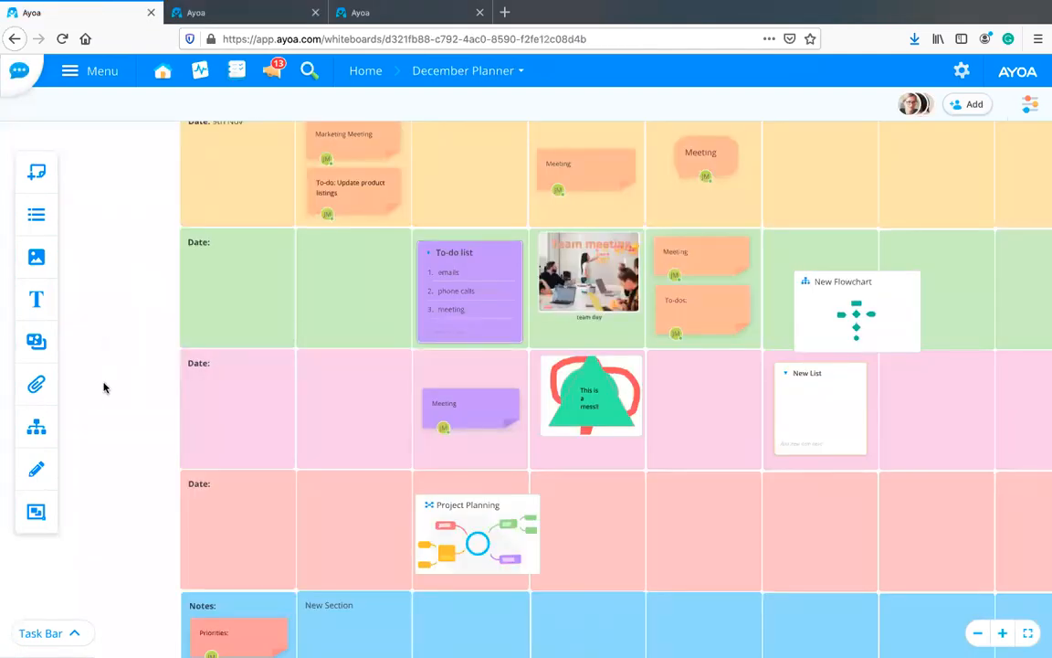
pyautogui.click(36, 471)
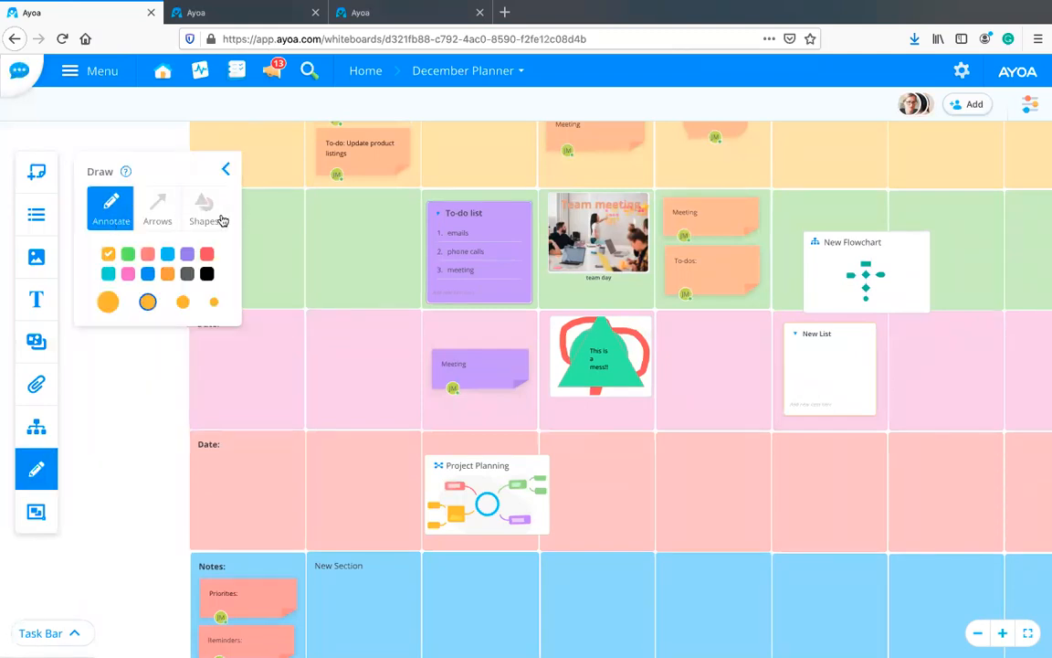
pyautogui.click(105, 216)
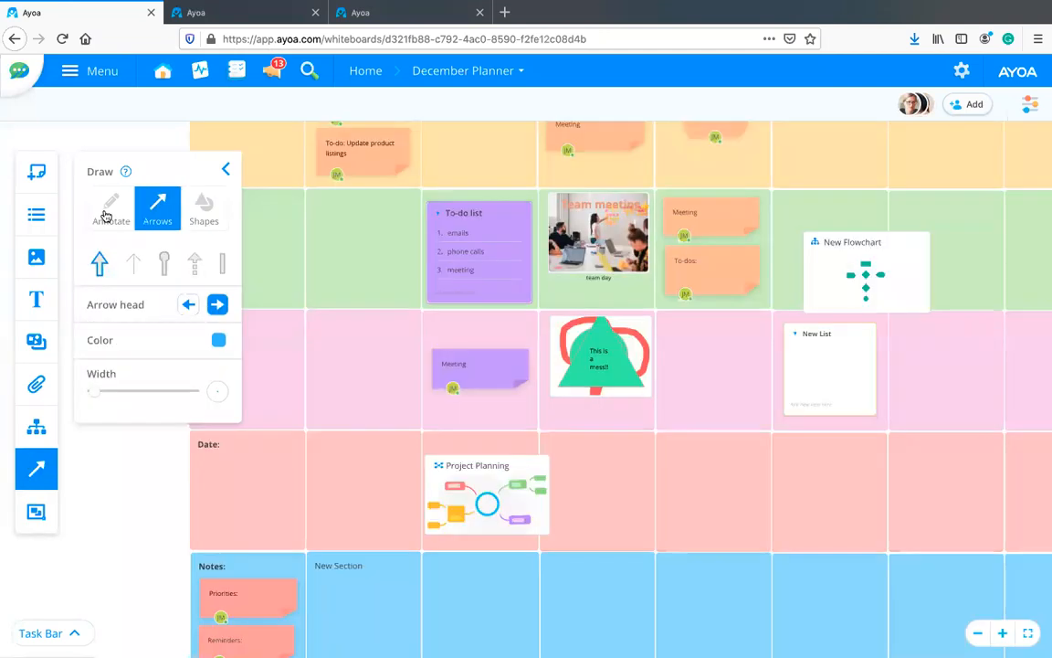
pyautogui.click(105, 211)
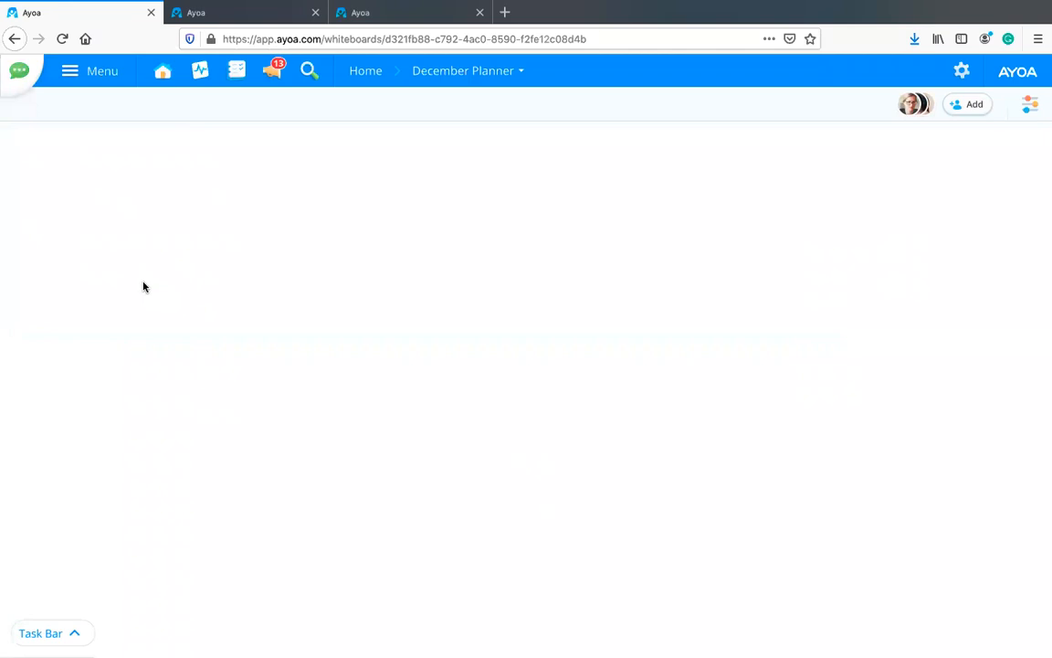
pyautogui.click(62, 39)
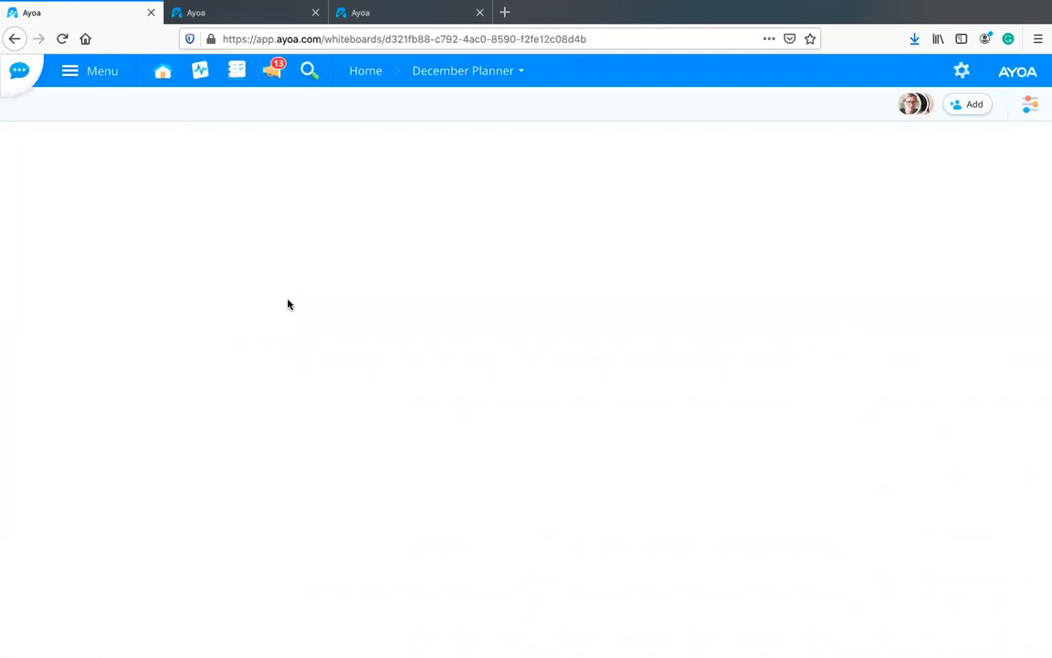
# Step: Examine the hand-drawn annotations, shapes and lines around the Leif's House Plants note on the plant shop whiteboard
pyautogui.click(237, 11)
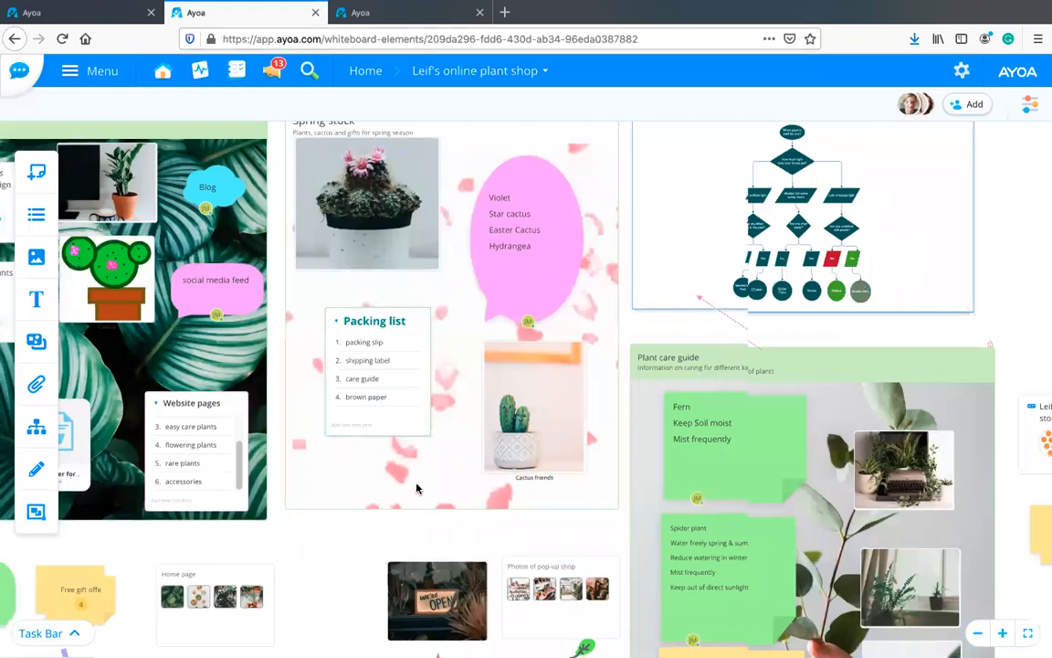
pyautogui.scroll(-8, 417, 489)
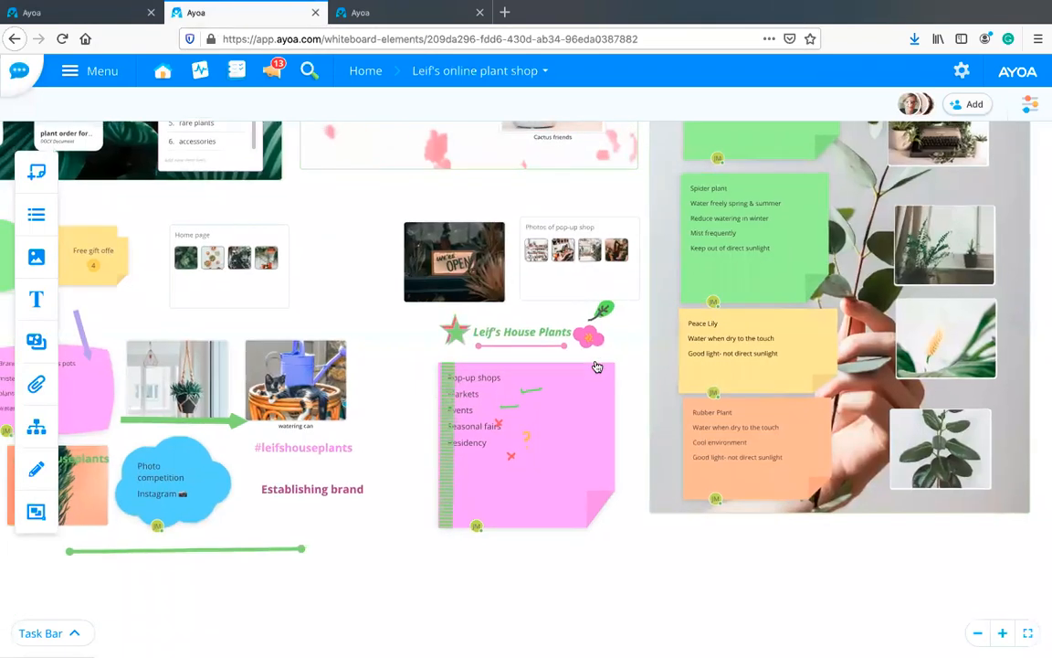
pyautogui.scroll(5, 596, 366)
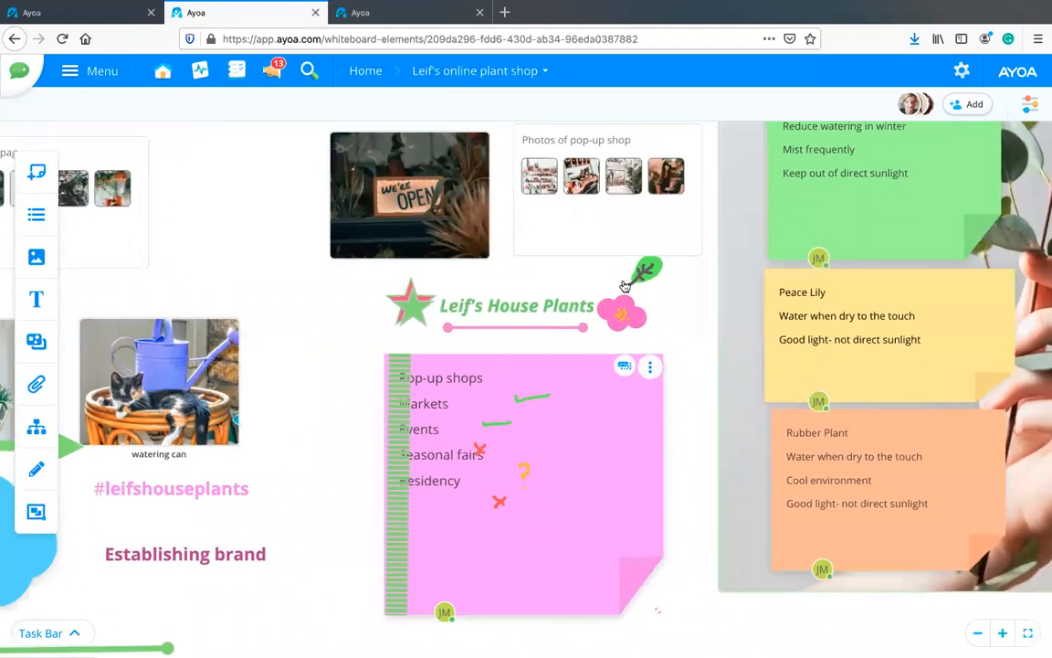
pyautogui.scroll(2, 585, 315)
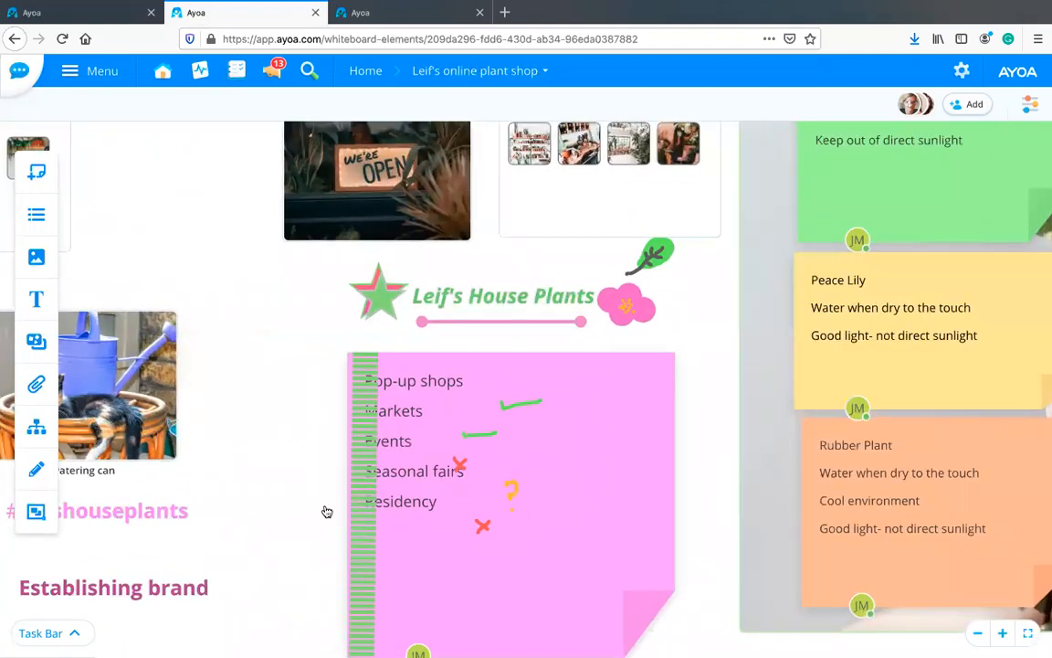
pyautogui.scroll(-5, 329, 427)
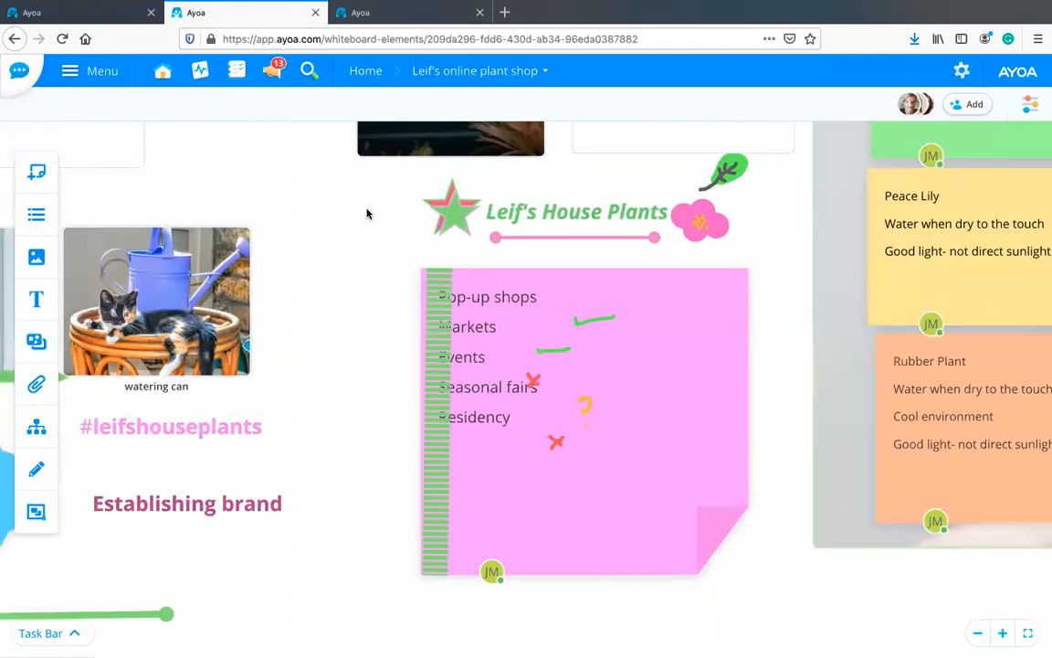
pyautogui.scroll(4, 290, 416)
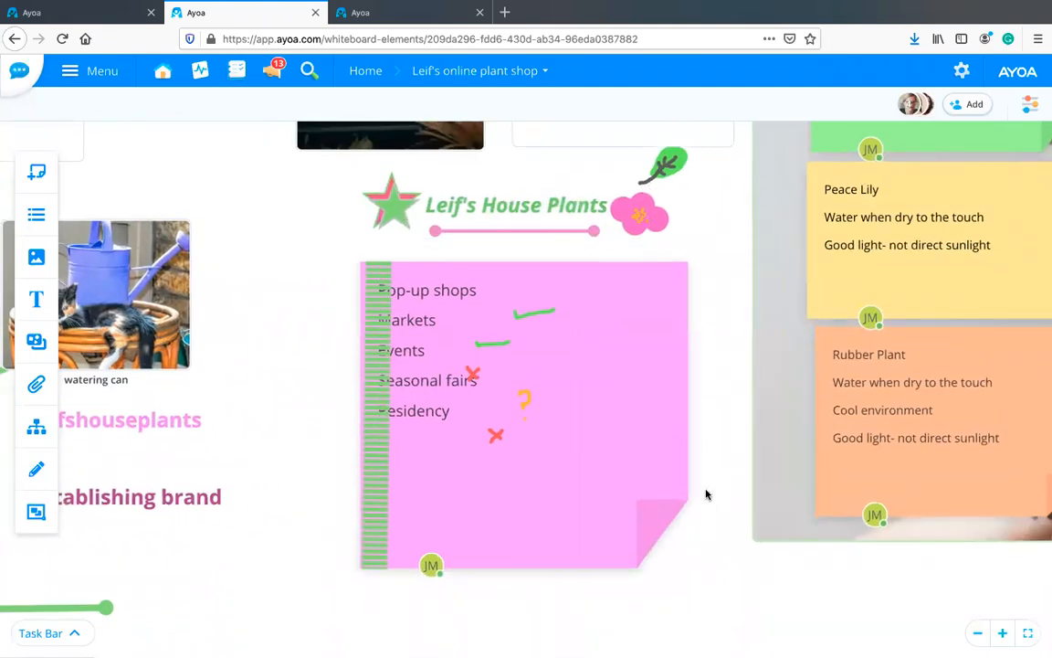
pyautogui.scroll(-5, 705, 465)
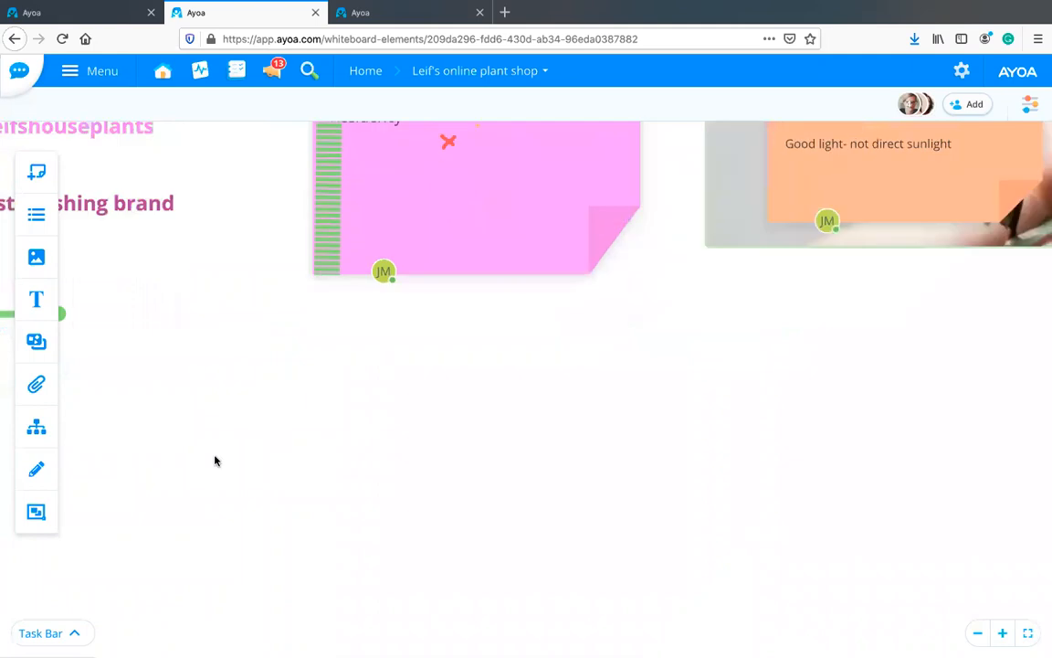
# Step: Annotate the empty area below the pink note with a four-petal pink flower in the largest pen and yellow centre marks in the smallest
pyautogui.click(38, 471)
pyautogui.click(128, 273)
pyautogui.click(108, 302)
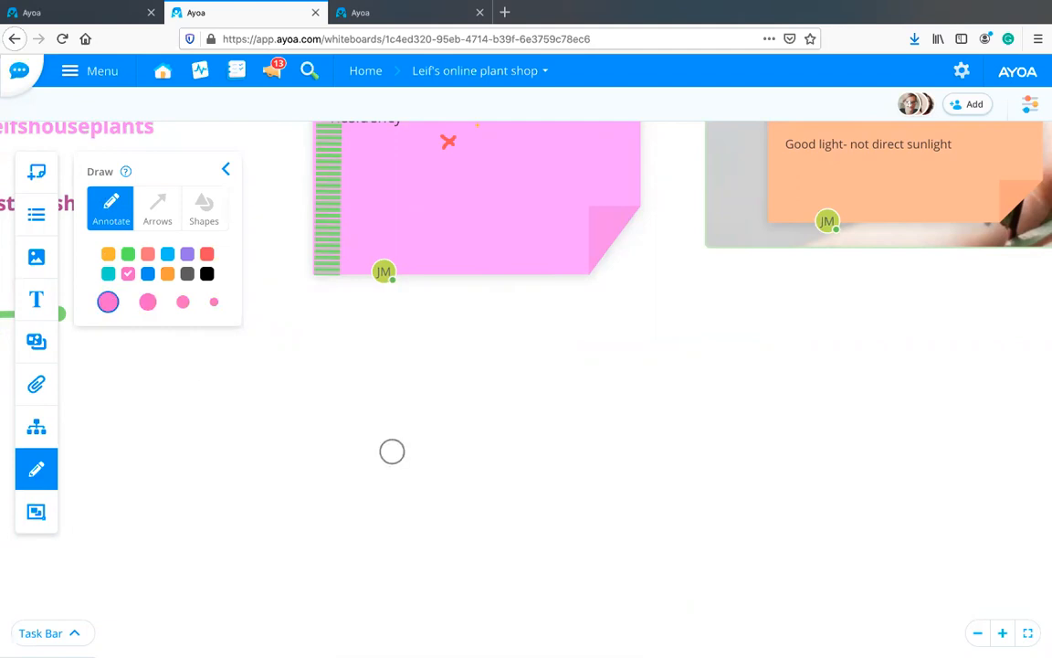
pyautogui.click(355, 456)
pyautogui.click(378, 448)
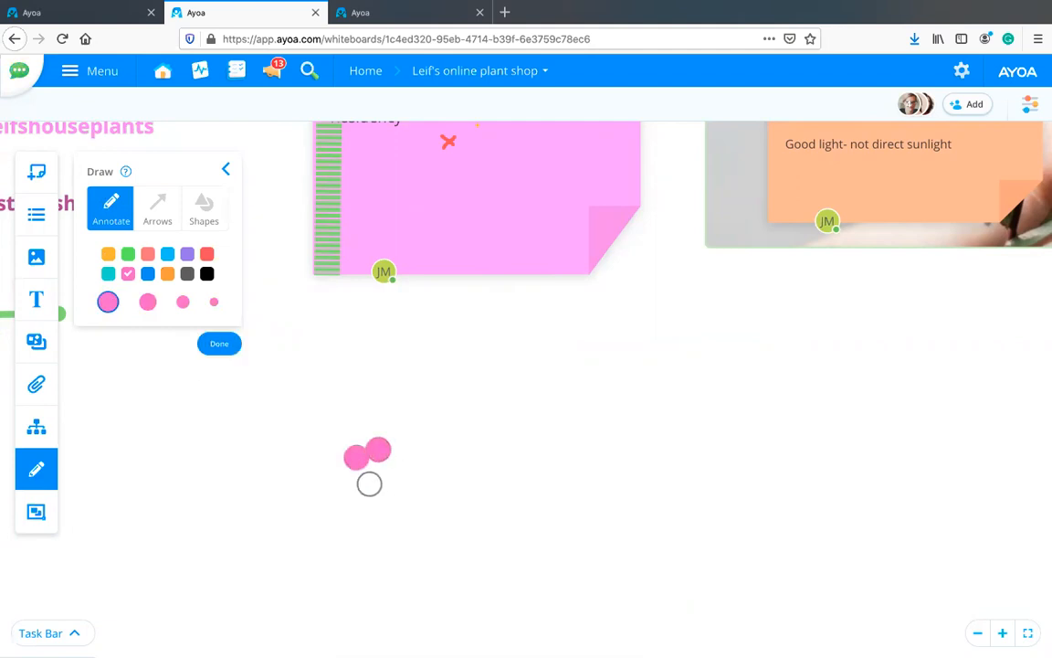
pyautogui.click(368, 479)
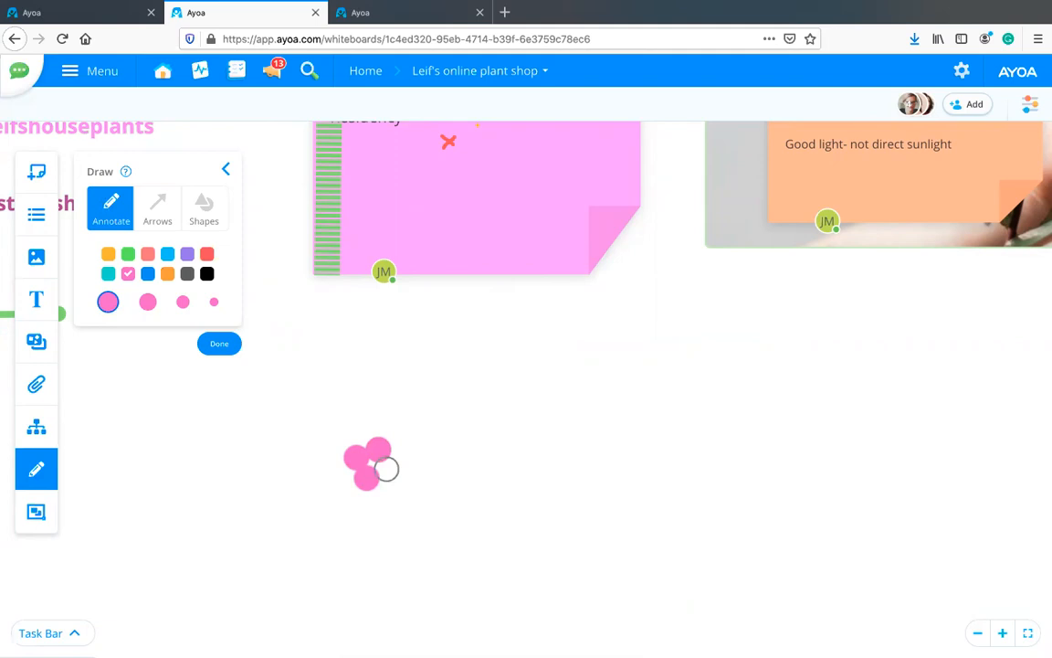
pyautogui.click(388, 466)
pyautogui.click(214, 301)
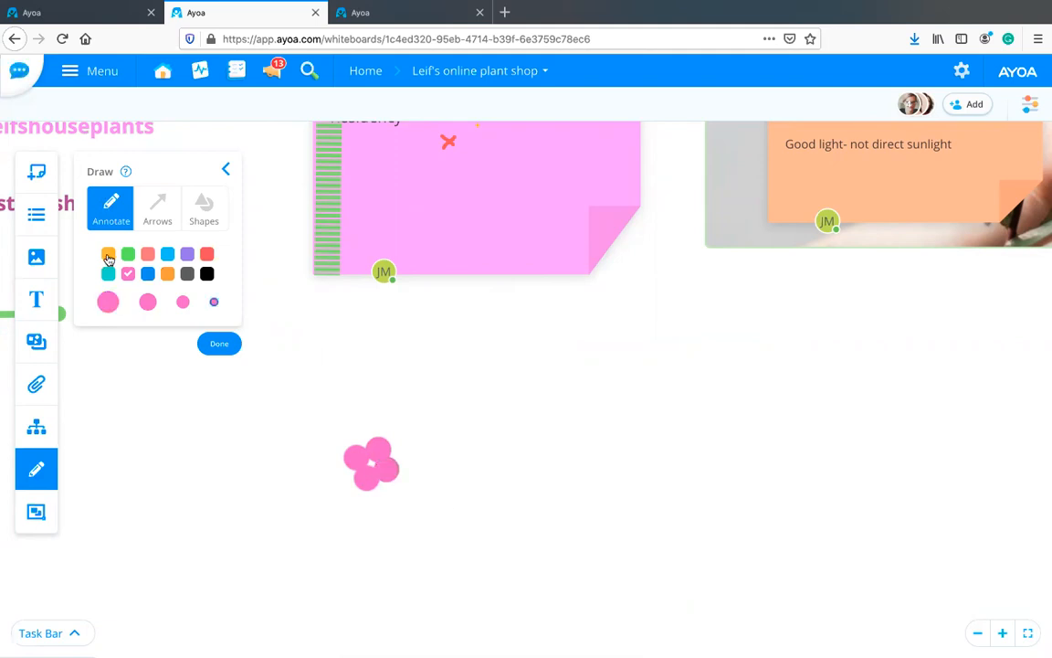
pyautogui.click(108, 256)
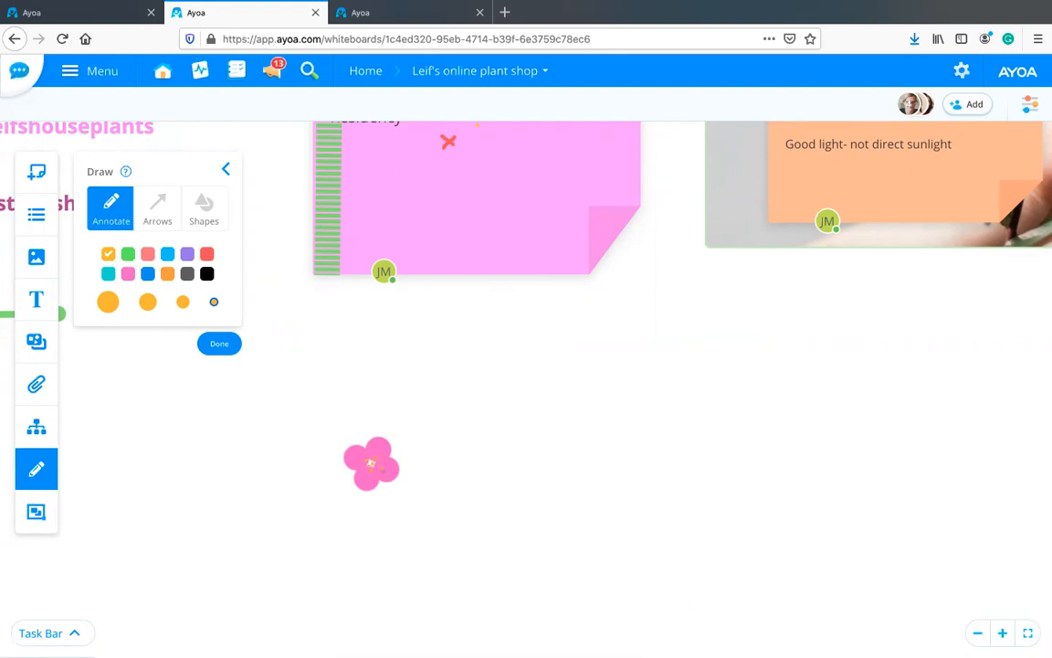
# Step: Add green leaves on both sides of the flower with the second-smallest pen, finish the drawing and move it slightly upward
pyautogui.click(183, 303)
pyautogui.click(129, 255)
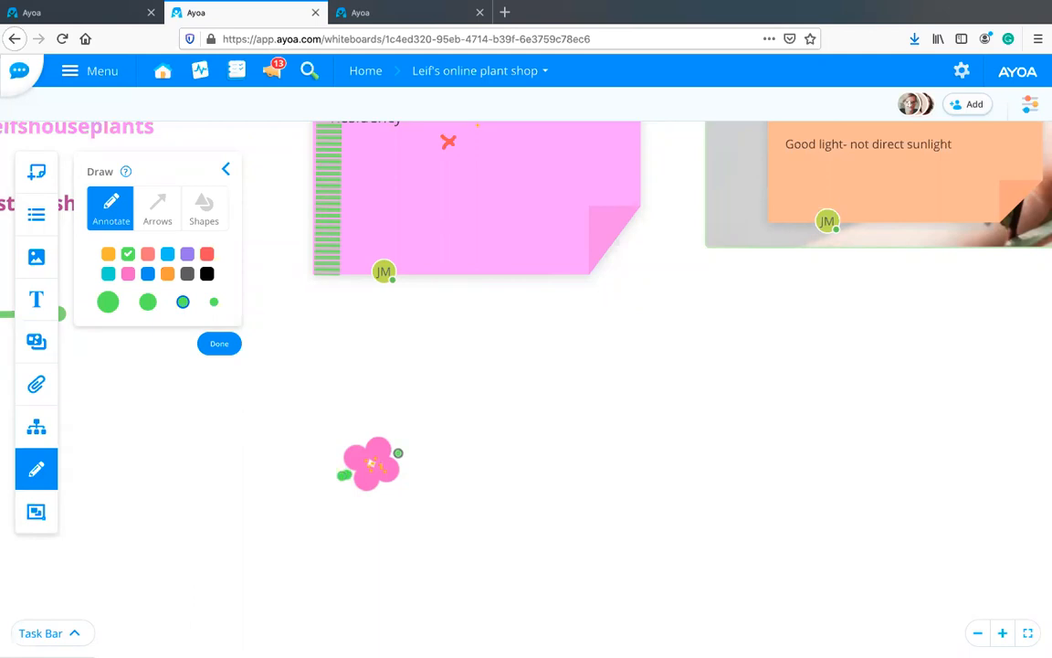
pyautogui.click(219, 345)
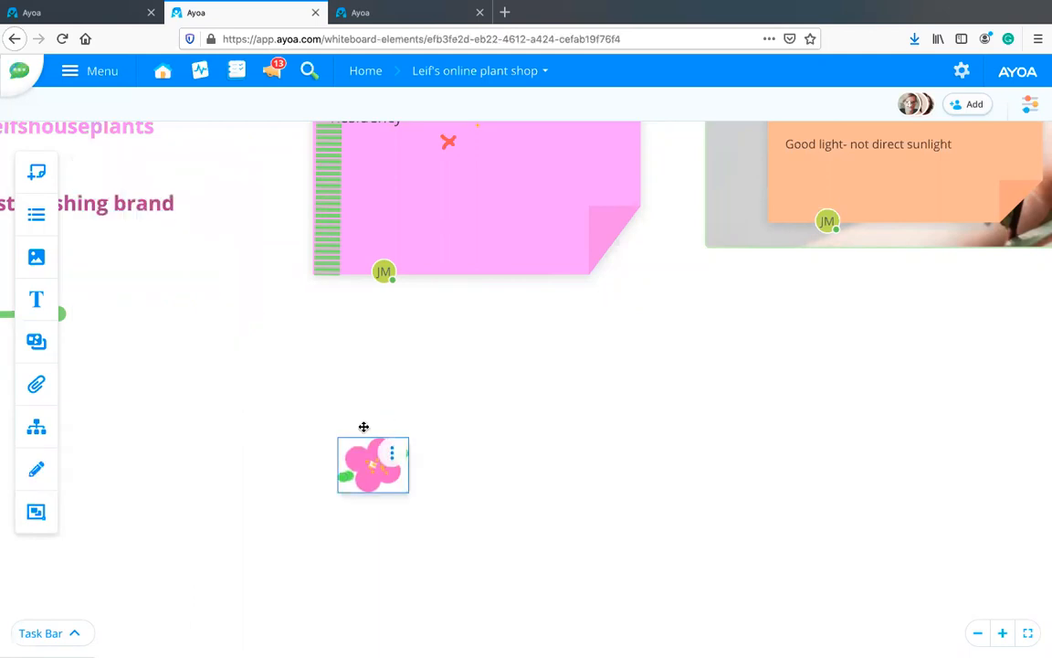
pyautogui.click(390, 405)
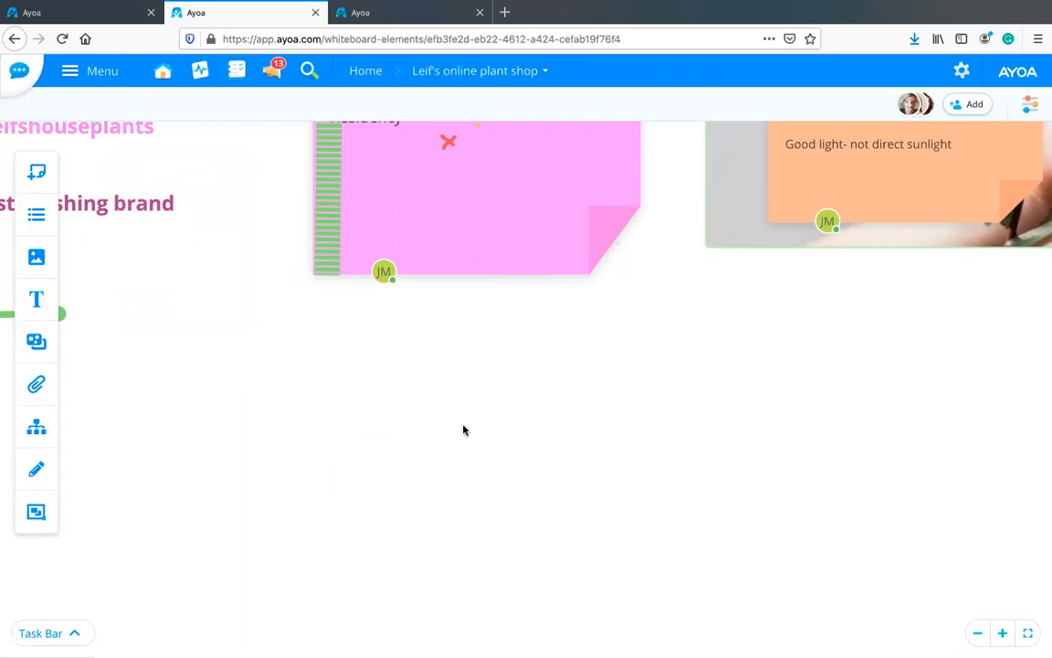
# Step: Draw a thickened horizontal green arrow beneath the flower, with a single arrowhead at its right end, and finish the drawing
pyautogui.click(37, 469)
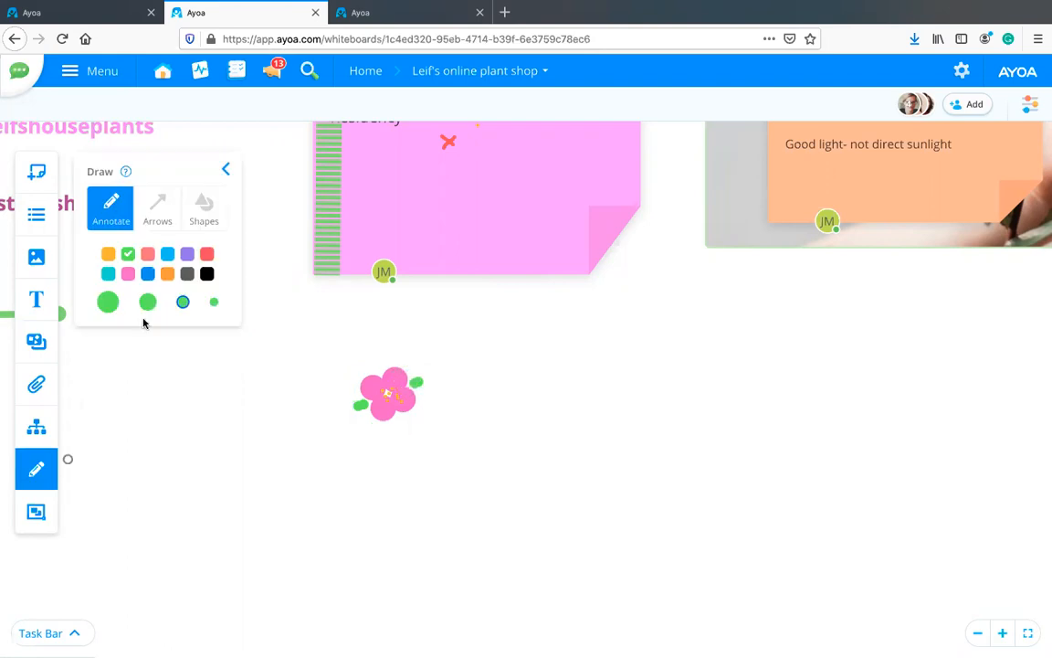
pyautogui.click(154, 209)
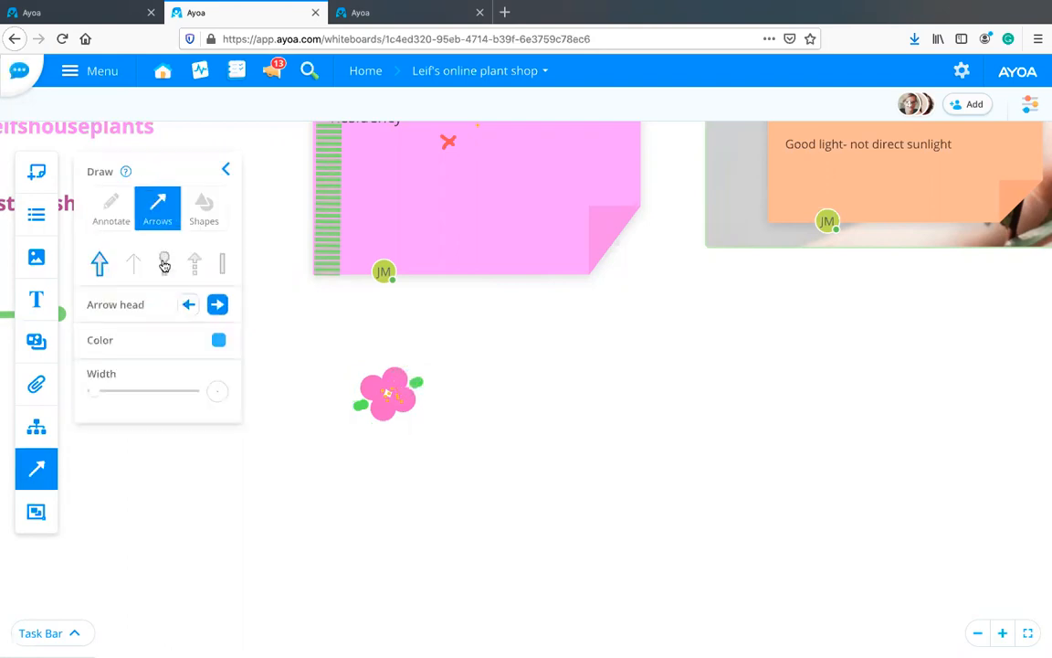
pyautogui.click(192, 308)
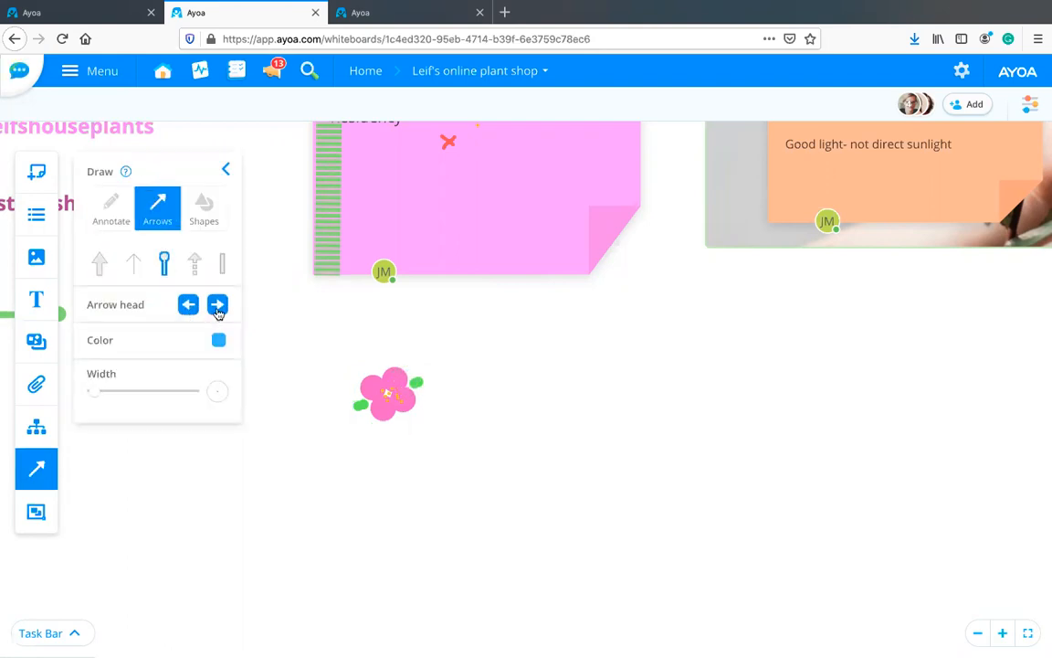
pyautogui.click(188, 305)
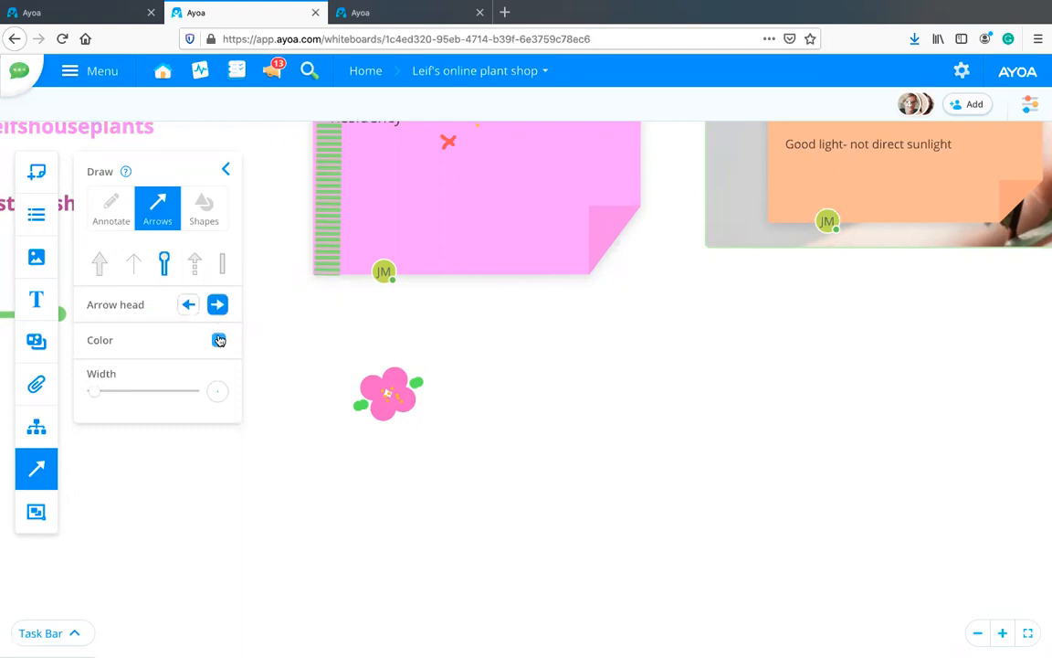
pyautogui.click(219, 340)
pyautogui.click(167, 363)
pyautogui.moveTo(89, 436); pyautogui.dragTo(119, 438)
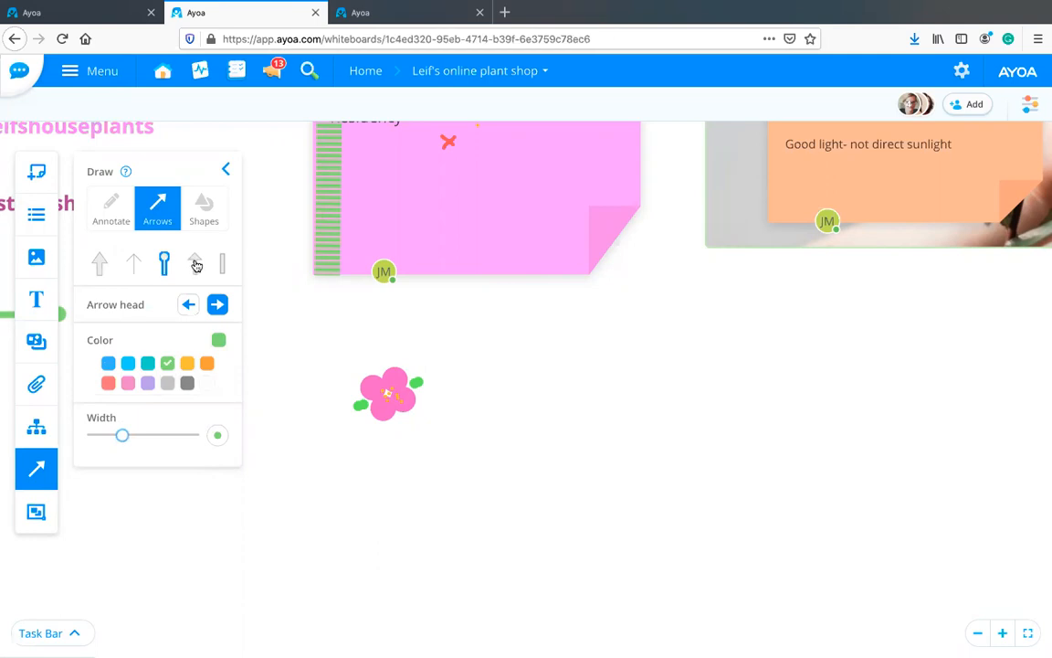
pyautogui.click(134, 264)
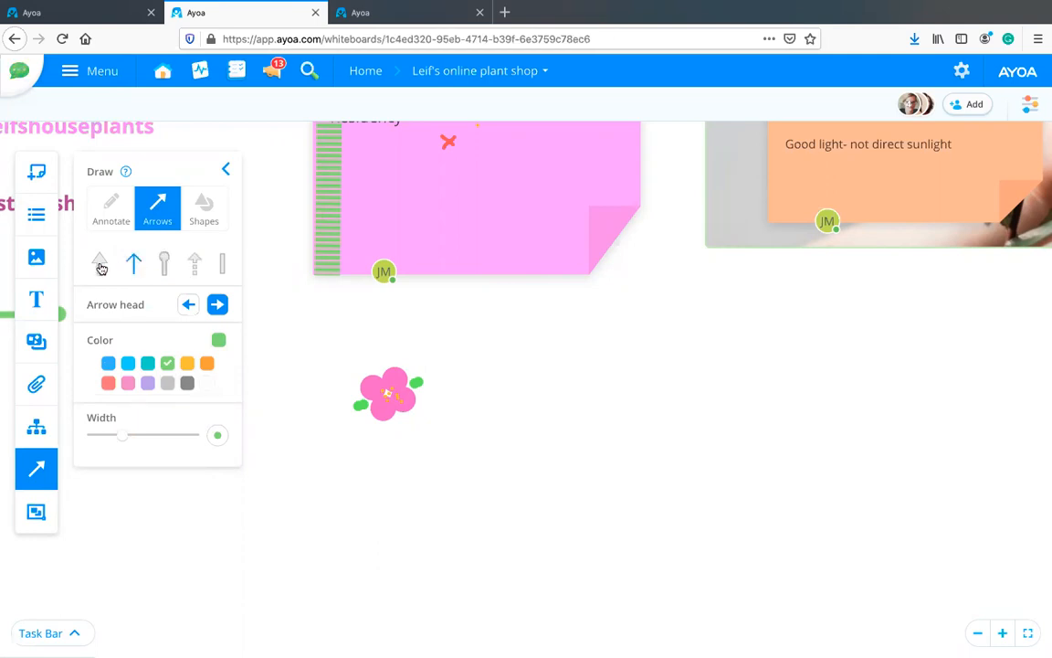
pyautogui.moveTo(348, 440); pyautogui.dragTo(599, 440)
pyautogui.moveTo(588, 501)
pyautogui.mouseDown()
pyautogui.moveTo(575, 390)
pyautogui.moveTo(540, 312)
pyautogui.moveTo(342, 293)
pyautogui.moveTo(507, 416)
pyautogui.moveTo(538, 421)
pyautogui.moveTo(603, 395)
pyautogui.moveTo(440, 413)
pyautogui.moveTo(505, 413)
pyautogui.moveTo(594, 377)
pyautogui.moveTo(530, 406)
pyautogui.moveTo(522, 454)
pyautogui.moveTo(530, 437)
pyautogui.mouseUp()
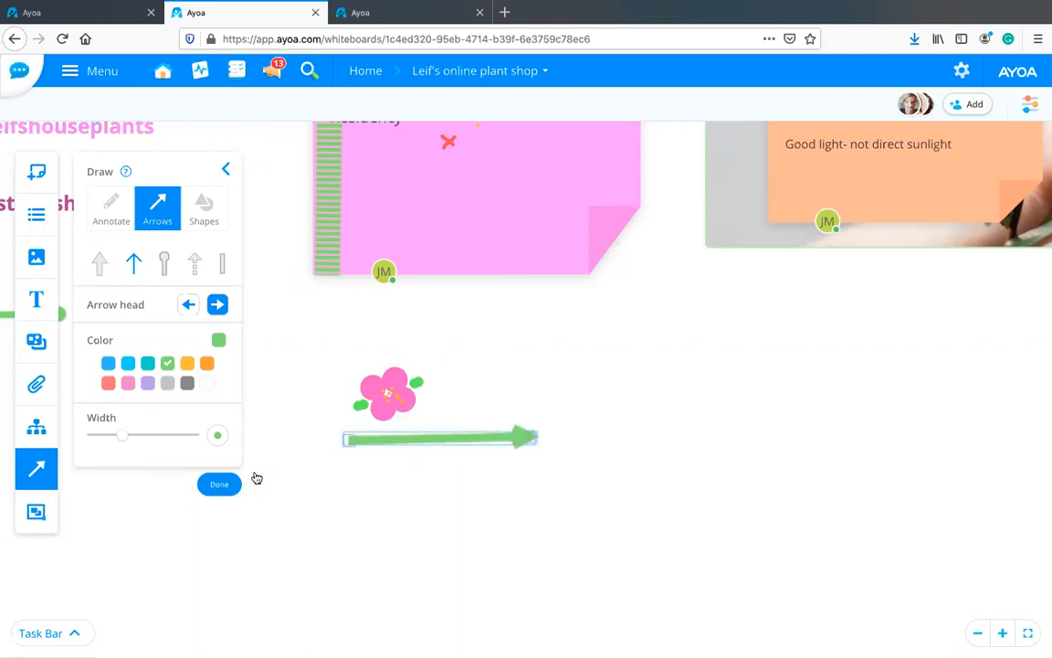
pyautogui.click(219, 485)
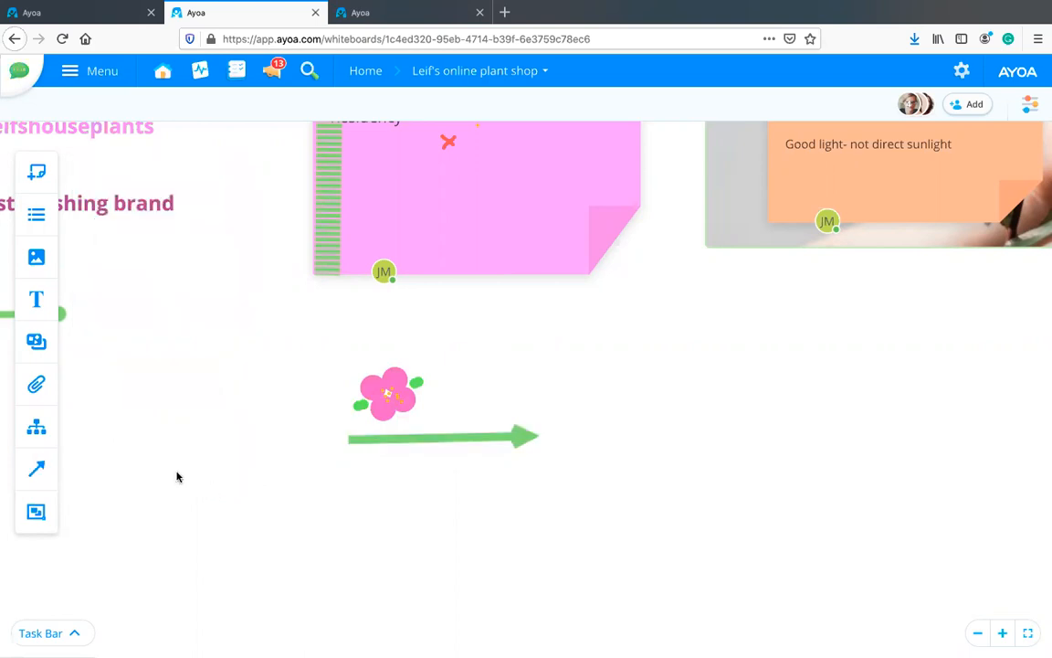
# Step: Draw an unfilled star with a thickened coral outline to the right of the flower and finish the shape
pyautogui.click(41, 471)
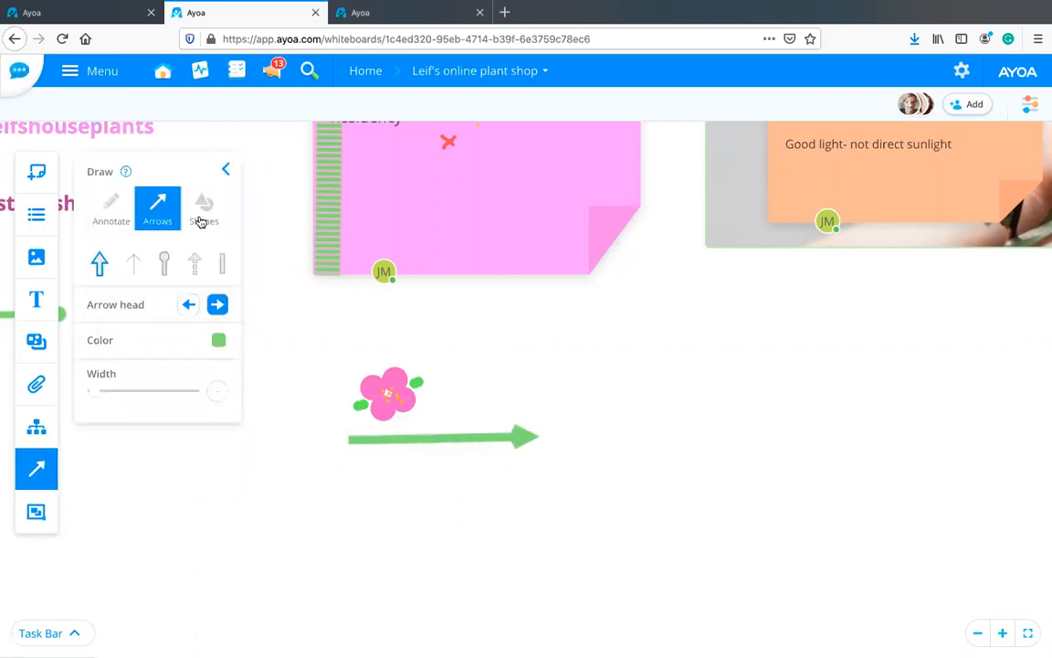
pyautogui.click(204, 212)
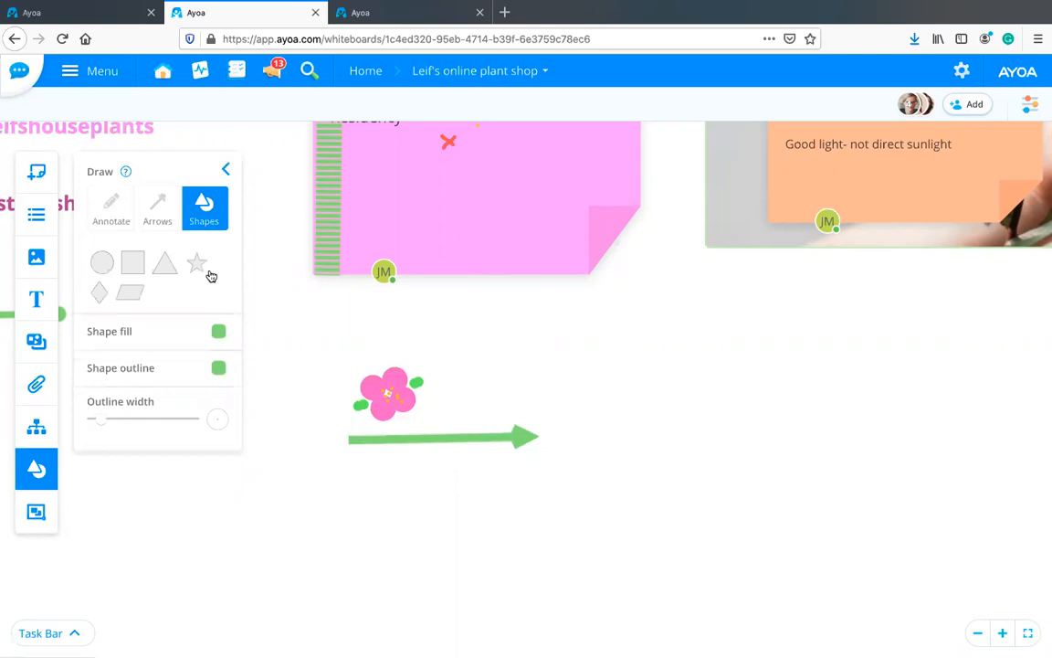
pyautogui.click(105, 265)
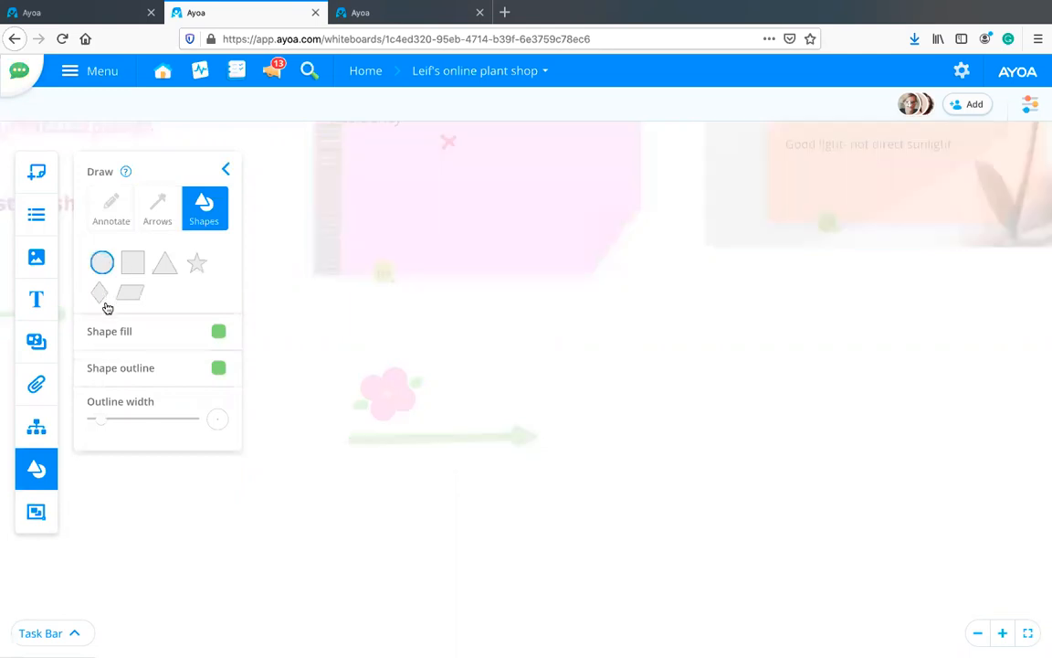
pyautogui.click(196, 265)
pyautogui.click(218, 335)
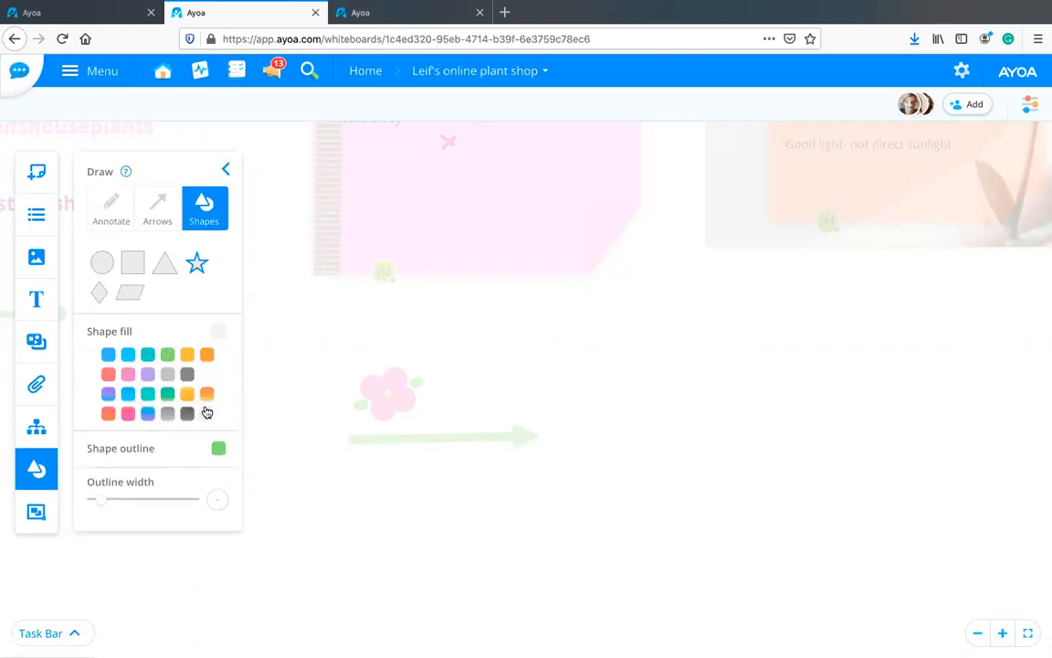
pyautogui.click(218, 448)
pyautogui.click(109, 412)
pyautogui.moveTo(104, 465); pyautogui.dragTo(126, 465)
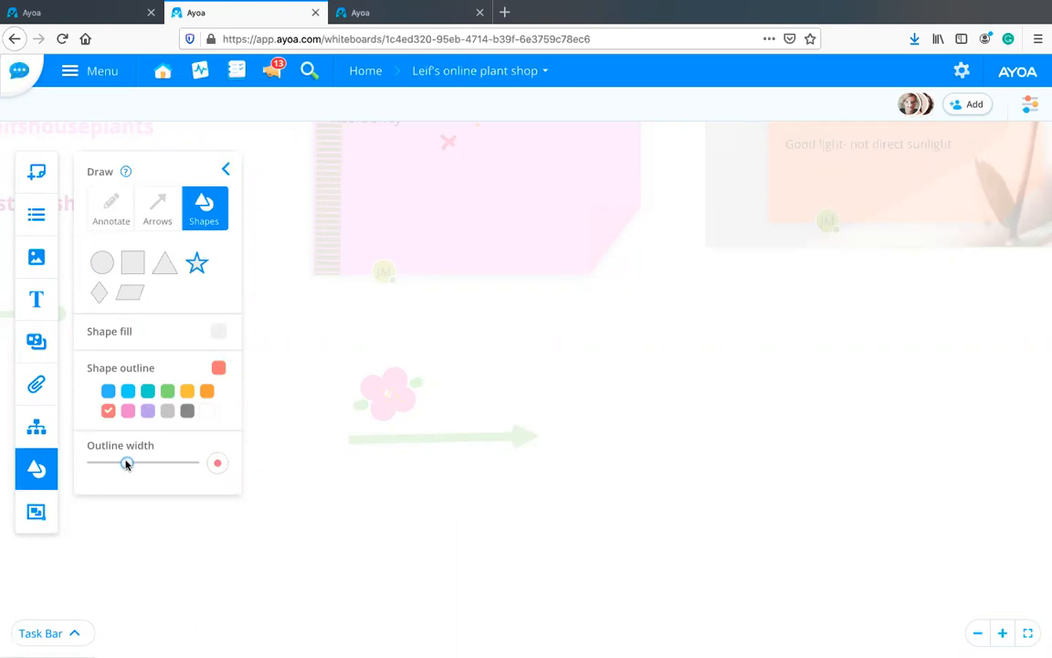
pyautogui.moveTo(494, 374)
pyautogui.mouseDown()
pyautogui.moveTo(519, 397)
pyautogui.moveTo(626, 413)
pyautogui.mouseUp()
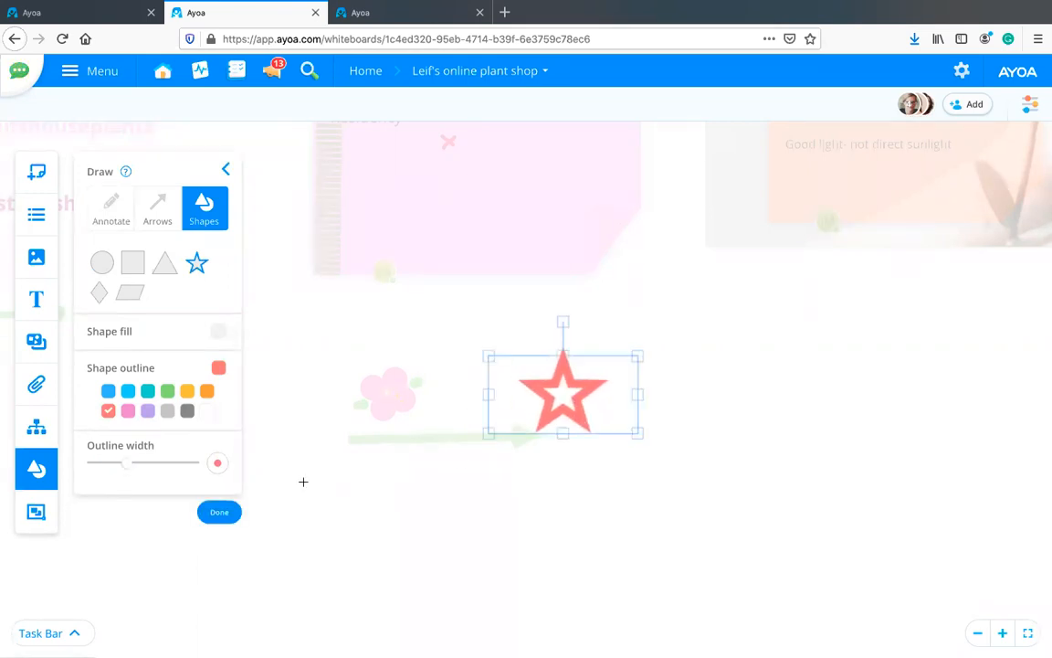
pyautogui.click(220, 514)
# Step: Move the star onto the green star beside the Leif's House Plants title, and the flower and arrow to the Plant care guide's lower edge
pyautogui.moveTo(530, 392)
pyautogui.mouseDown()
pyautogui.moveTo(474, 374)
pyautogui.moveTo(477, 383)
pyautogui.moveTo(498, 214)
pyautogui.moveTo(508, 222)
pyautogui.mouseUp()
pyautogui.moveTo(552, 368); pyautogui.dragTo(362, 385)
pyautogui.moveTo(205, 416); pyautogui.dragTo(528, 264)
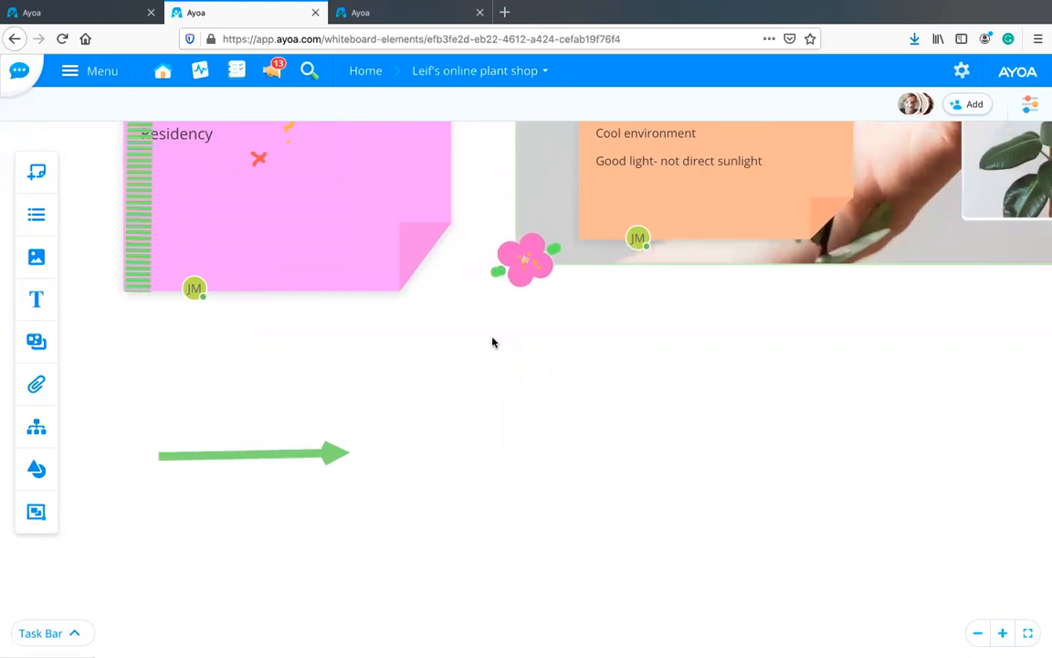
pyautogui.moveTo(327, 456); pyautogui.dragTo(735, 280)
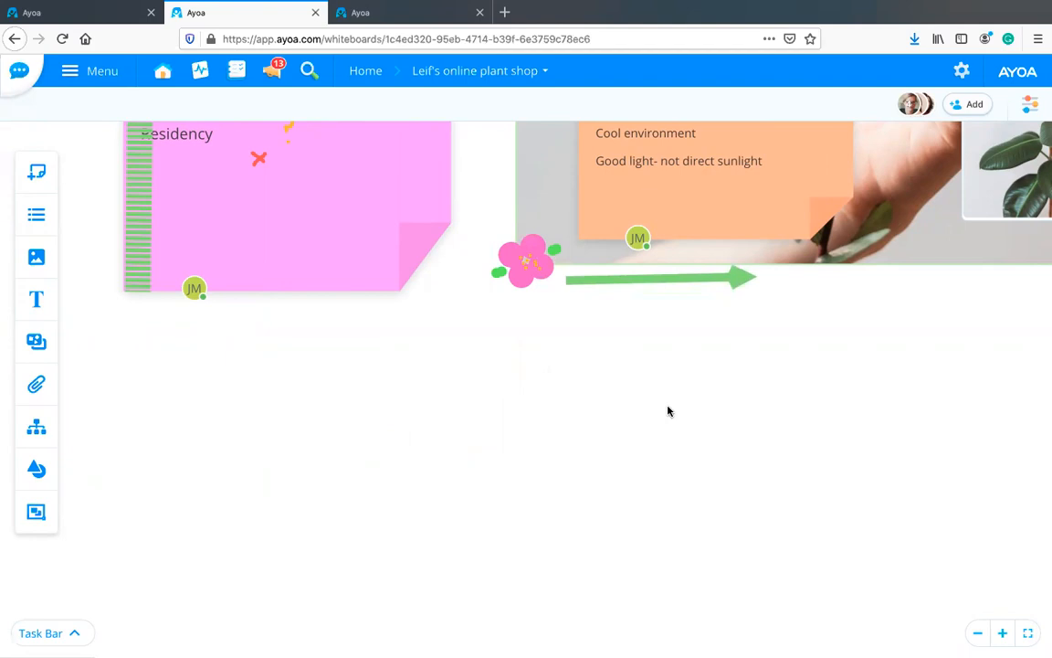
# Step: Look over the whole plant shop whiteboard, including its Website, Spring stock and Plant care guide sections
pyautogui.click(476, 510)
pyautogui.scroll(-5, 484, 561)
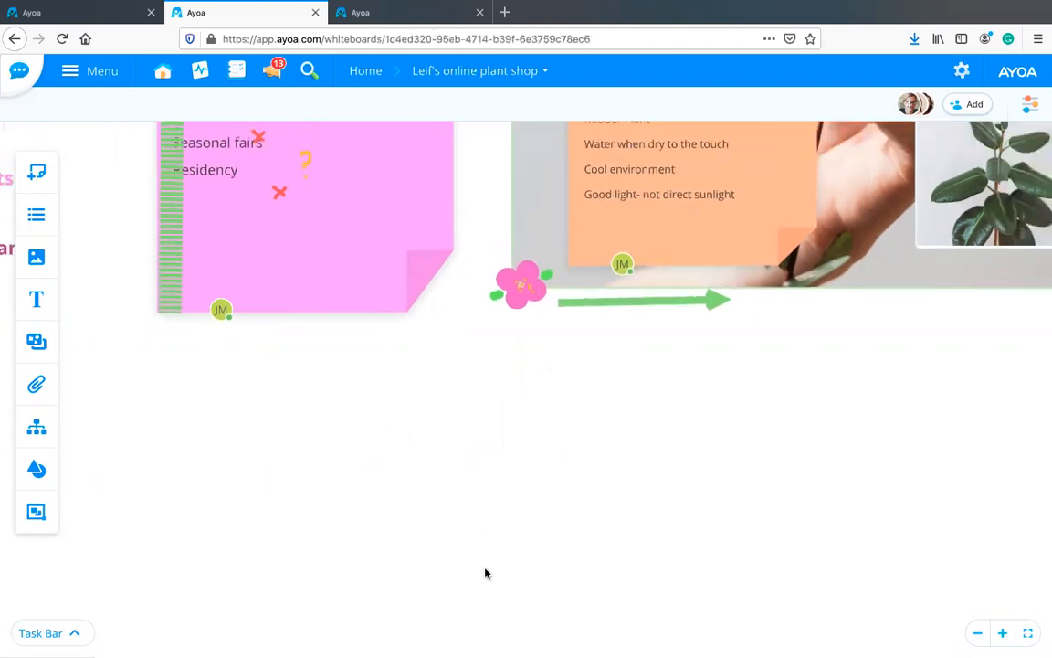
pyautogui.scroll(-2, 467, 575)
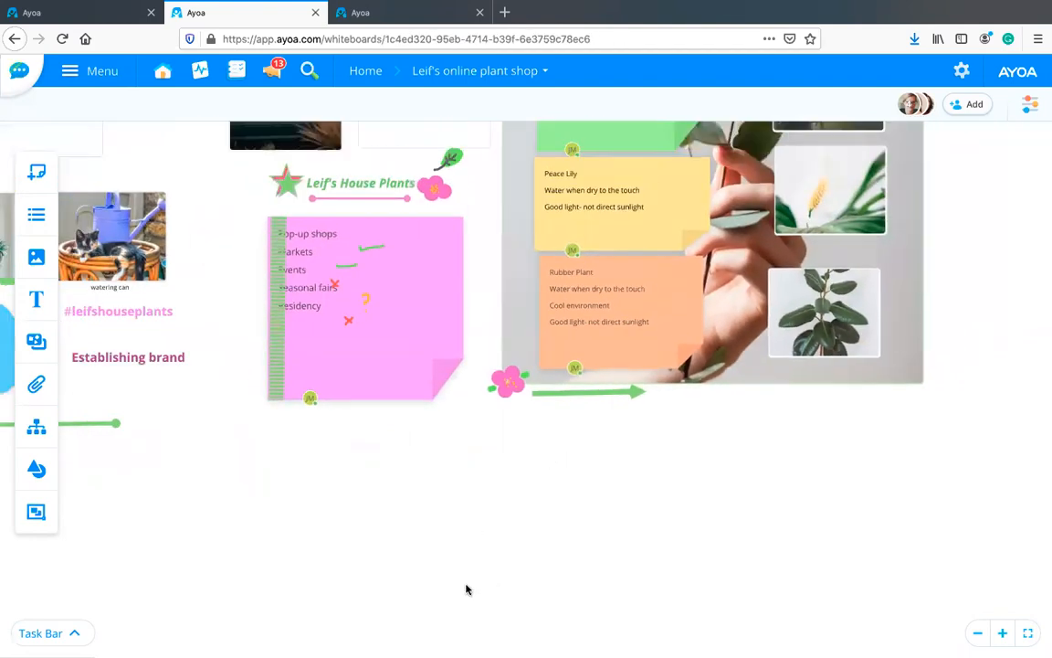
pyautogui.scroll(-4, 468, 592)
pyautogui.scroll(-3, 471, 603)
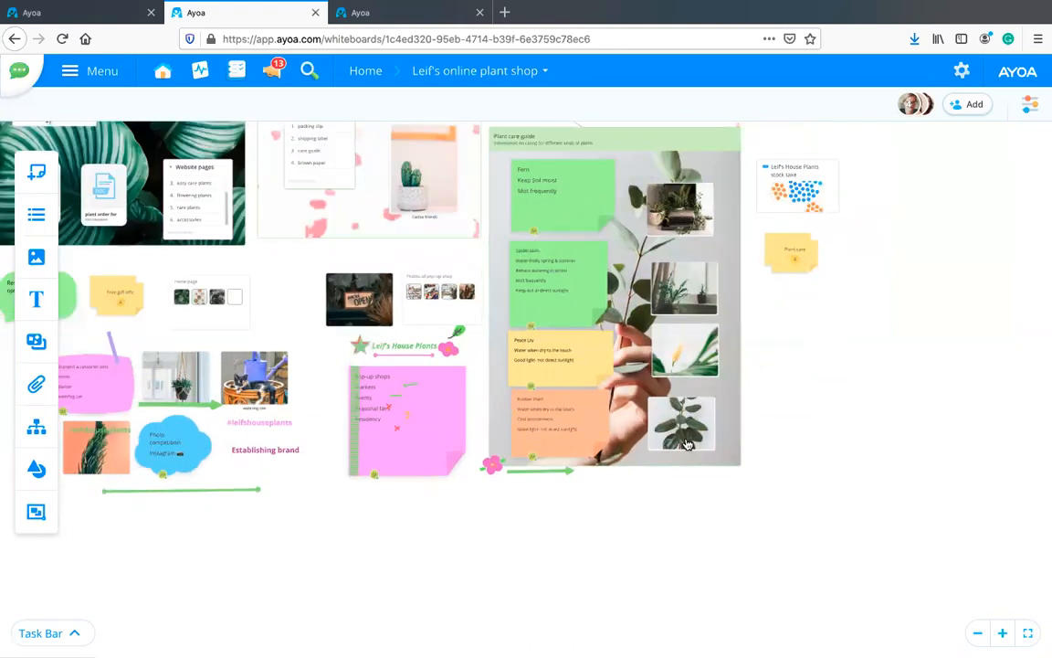
pyautogui.moveTo(766, 394); pyautogui.dragTo(861, 517)
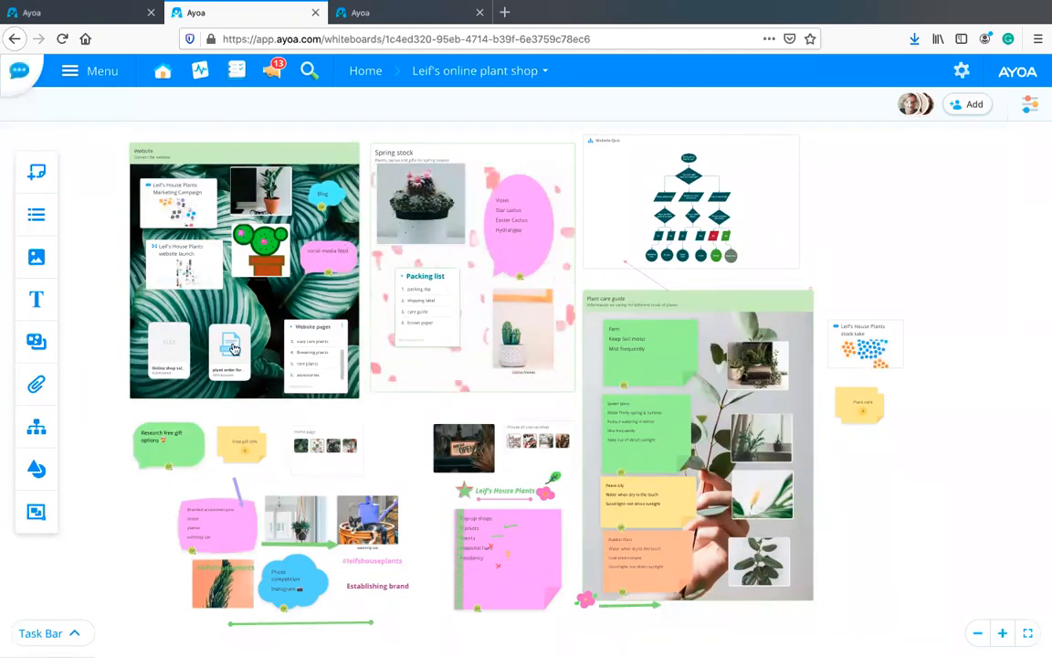
pyautogui.moveTo(945, 490); pyautogui.dragTo(626, 463)
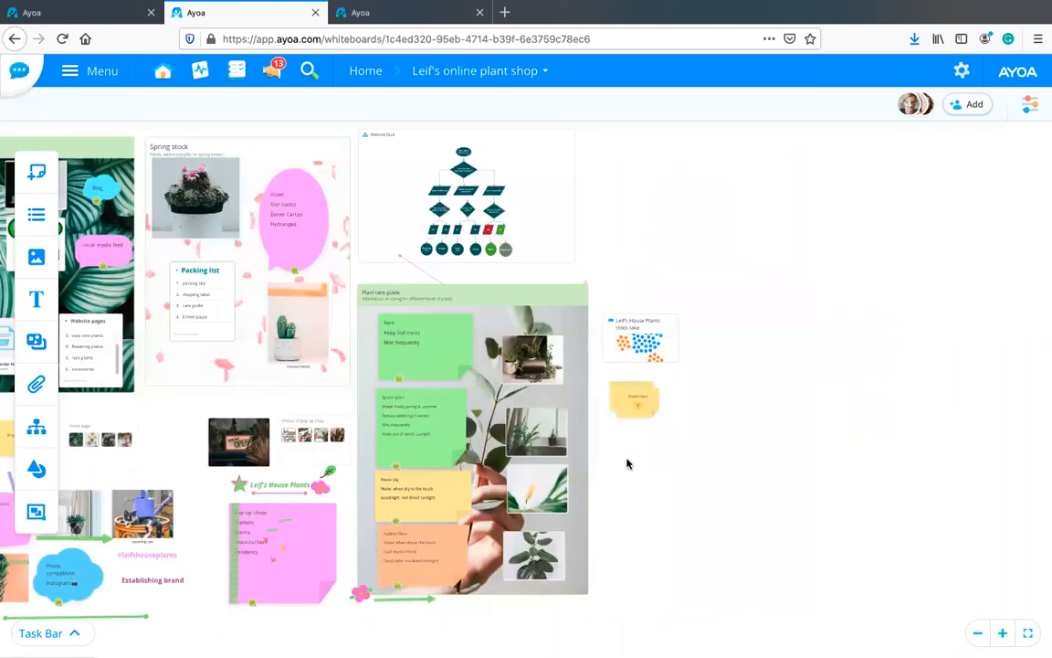
# Step: Add a square-cornered, solid green section in the empty area right of the stock take board and title it Research
pyautogui.click(35, 512)
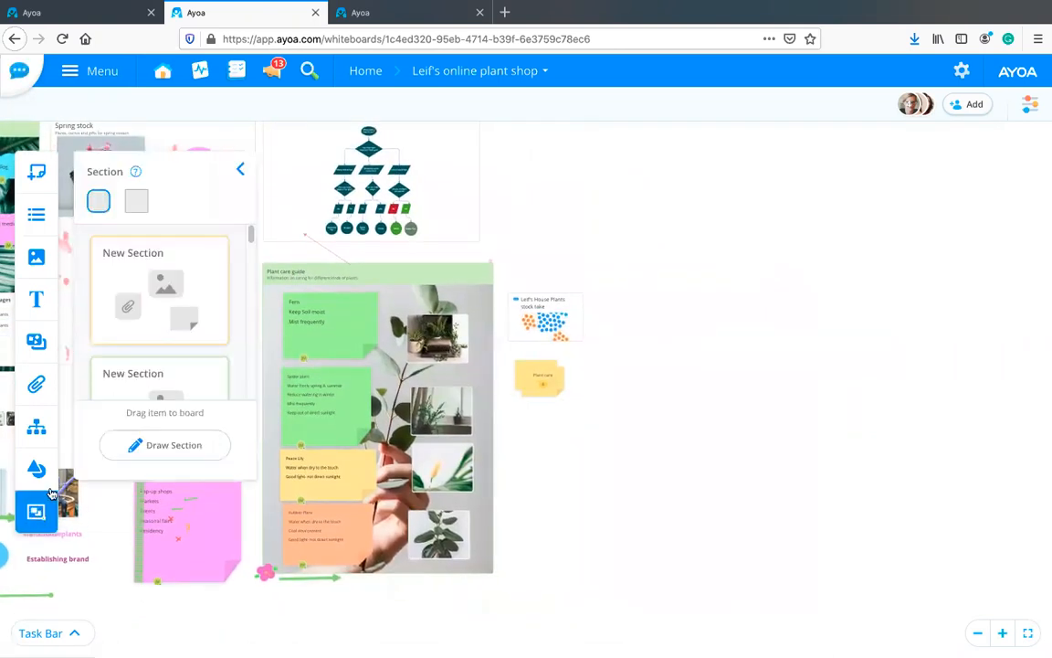
pyautogui.click(137, 202)
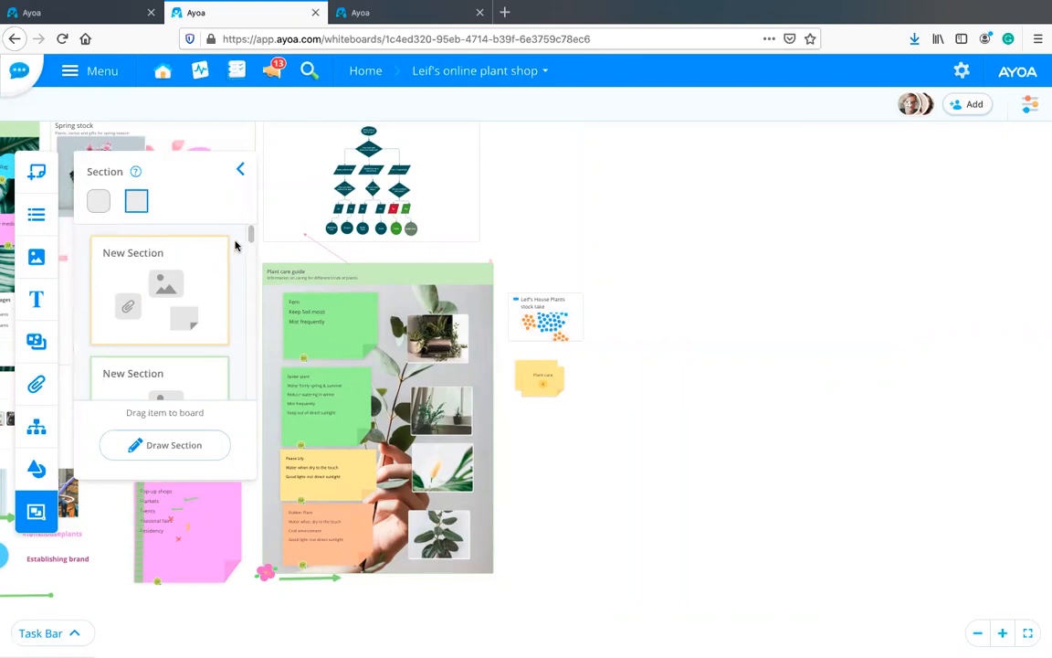
pyautogui.moveTo(253, 373); pyautogui.dragTo(252, 324)
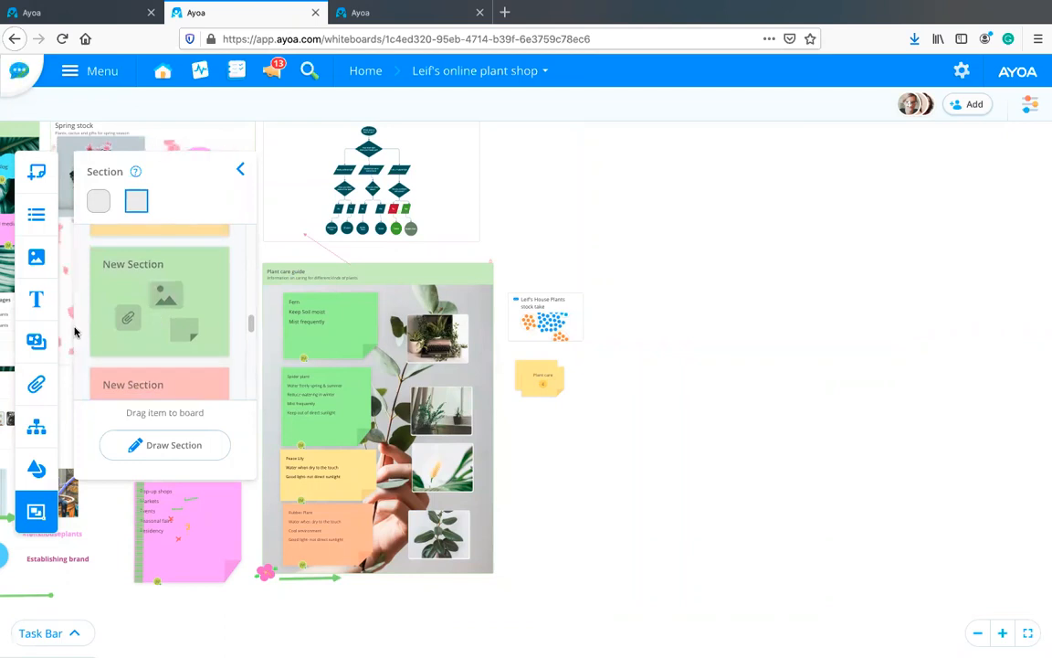
pyautogui.moveTo(679, 289); pyautogui.dragTo(687, 355)
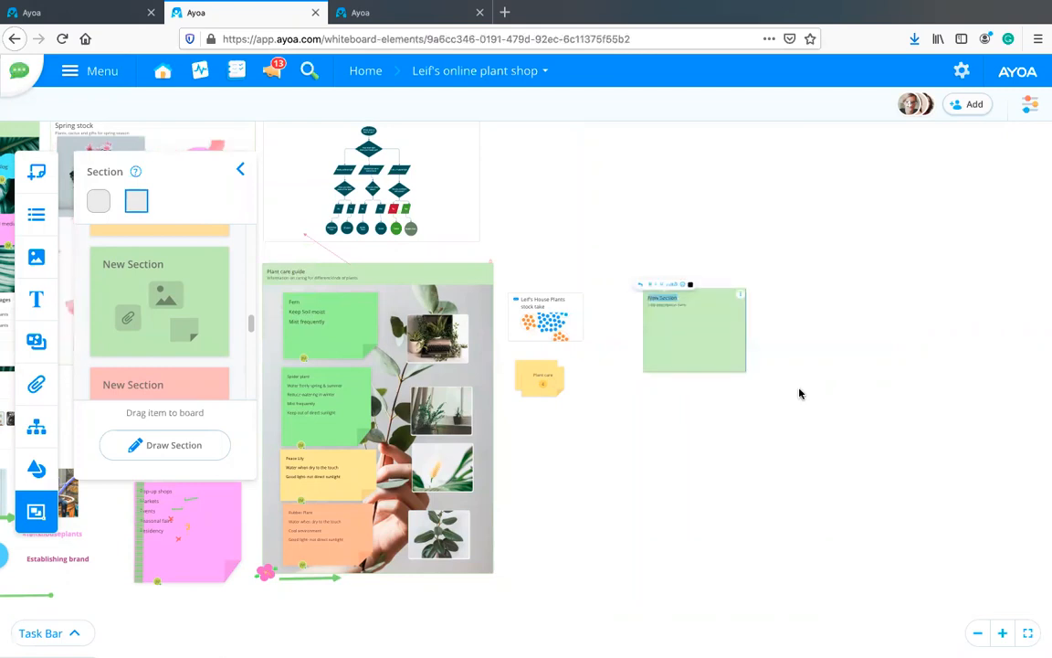
pyautogui.scroll(3, 801, 393)
pyautogui.scroll(3, 803, 394)
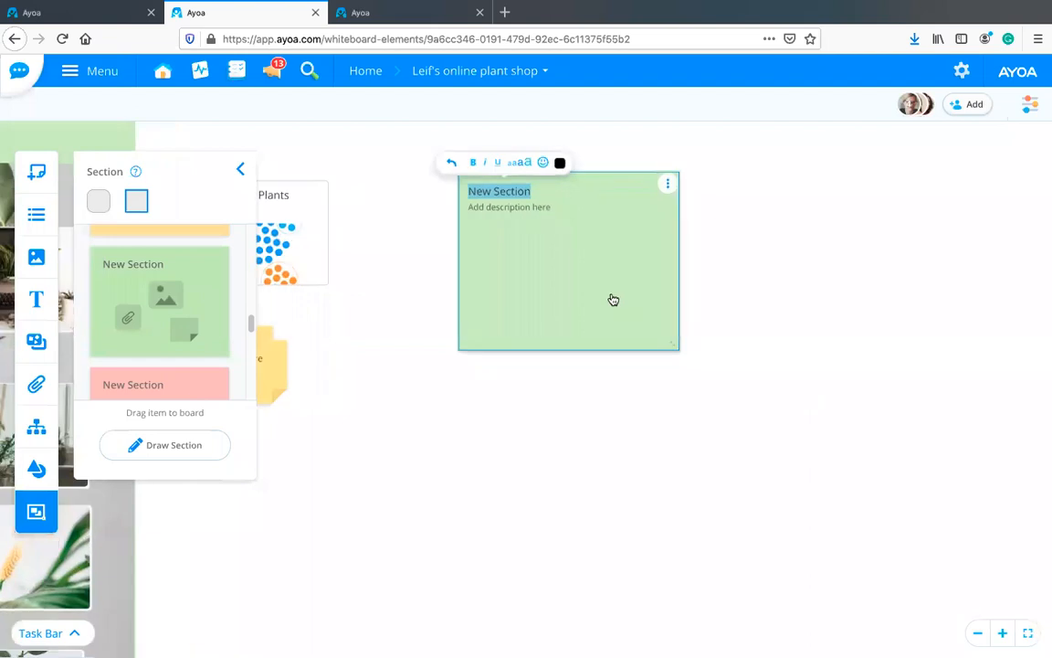
pyautogui.write('Research')
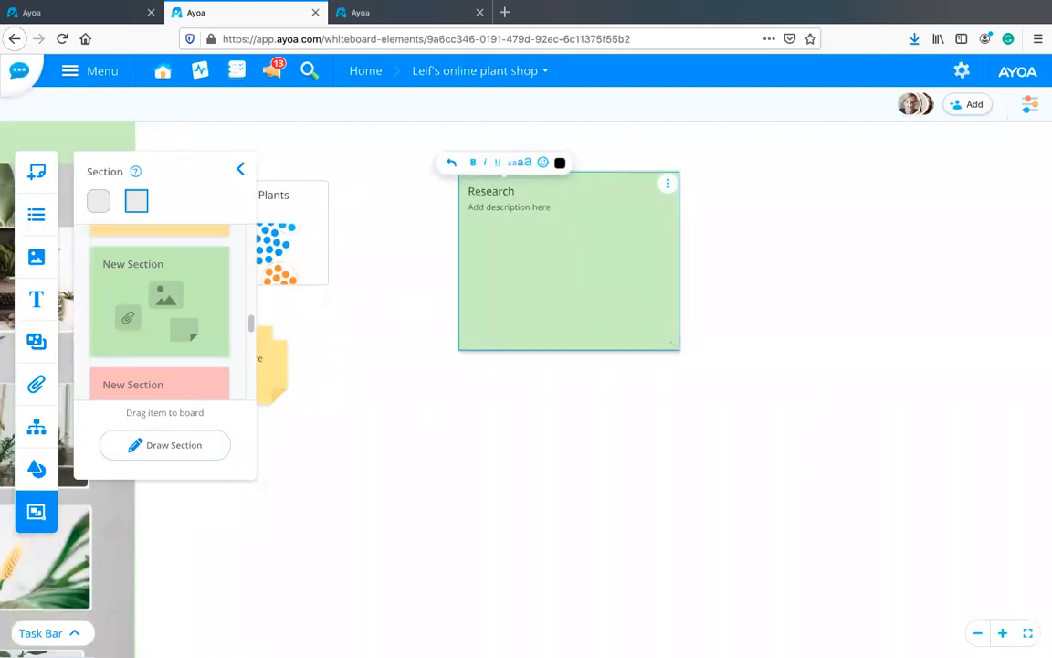
pyautogui.press('Return')
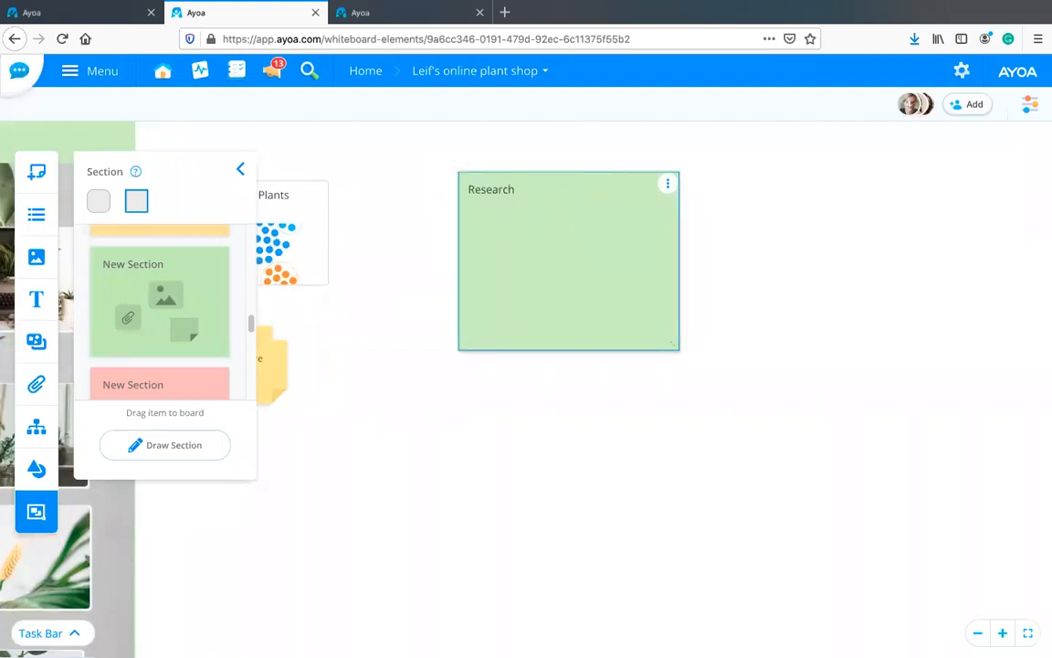
# Step: Enlarge the Research section and move the Leif's House Plants stock take board and the Plant care note stack into it
pyautogui.moveTo(675, 353); pyautogui.dragTo(930, 615)
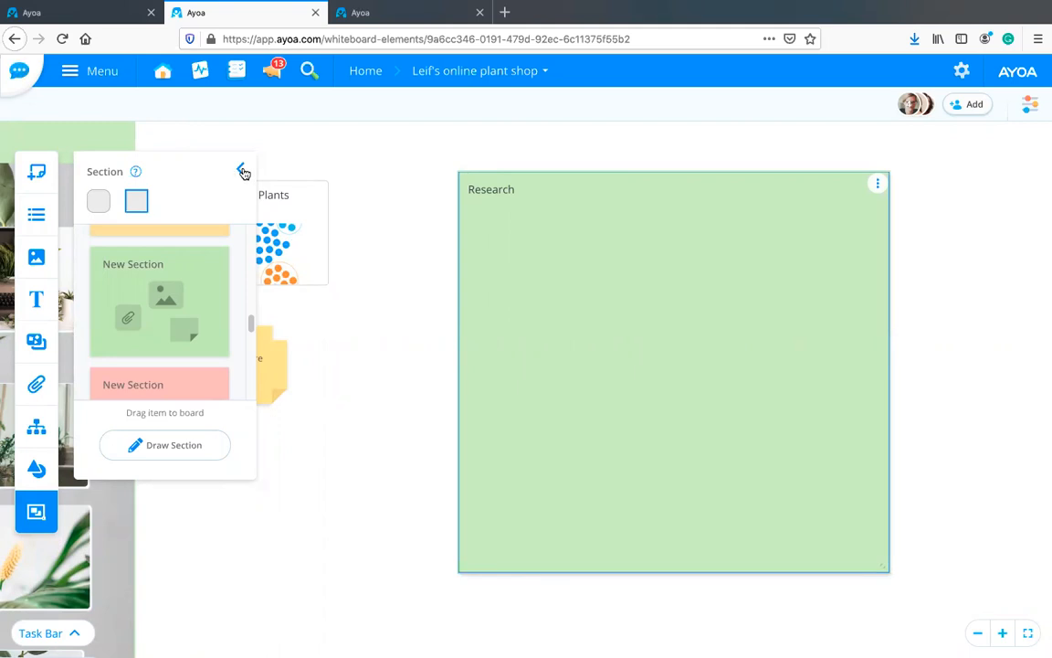
pyautogui.click(242, 170)
pyautogui.moveTo(234, 188); pyautogui.dragTo(539, 224)
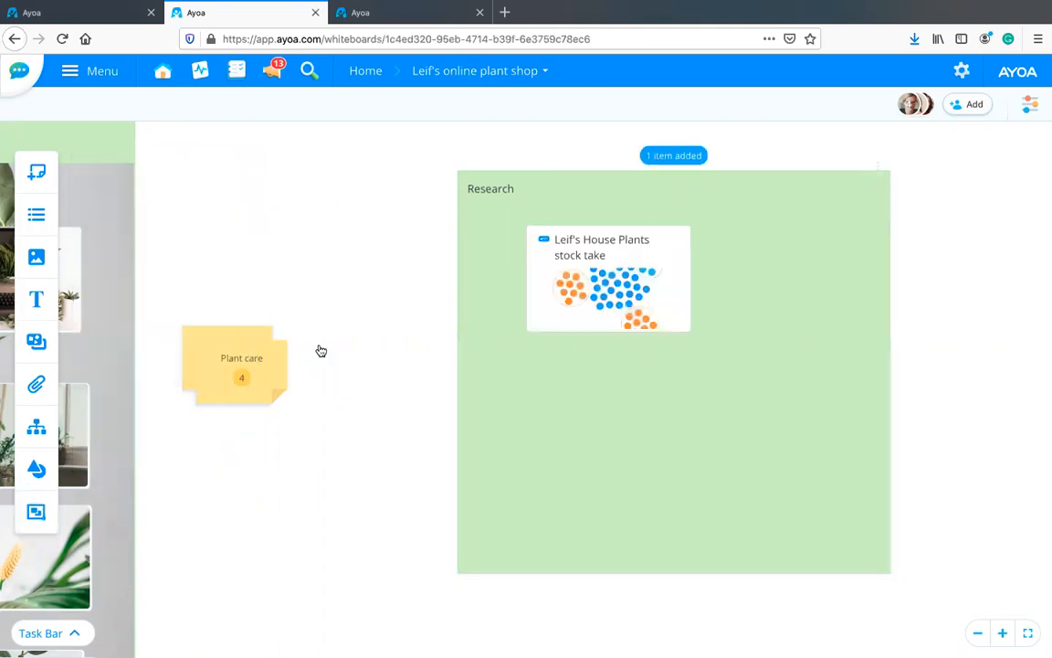
pyautogui.moveTo(234, 365); pyautogui.dragTo(547, 376)
pyautogui.scroll(-4, 358, 388)
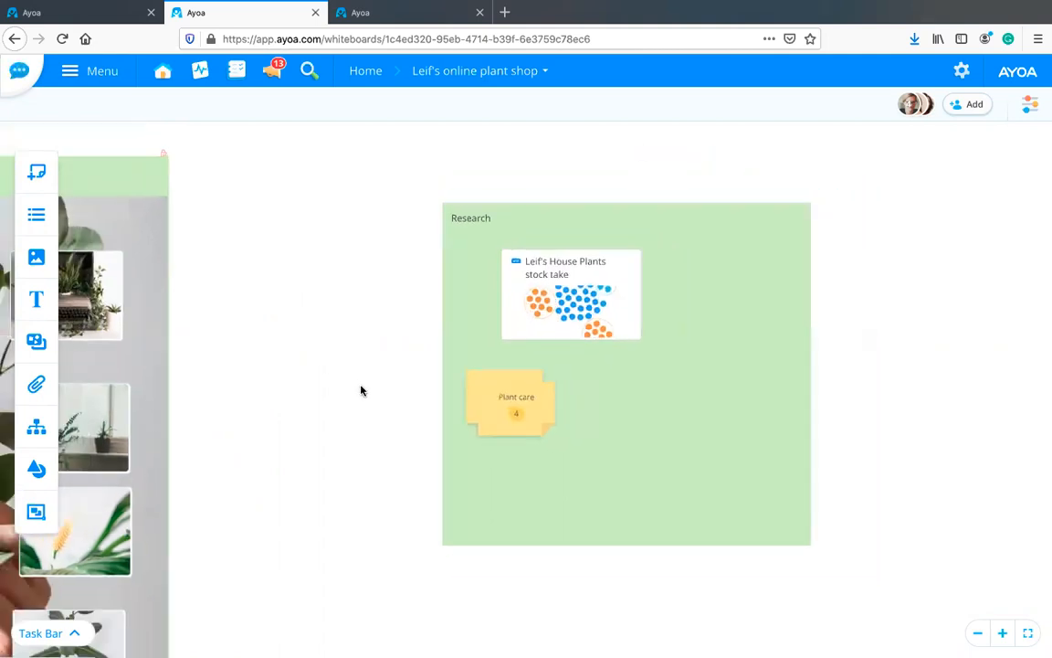
pyautogui.moveTo(502, 324); pyautogui.dragTo(620, 304)
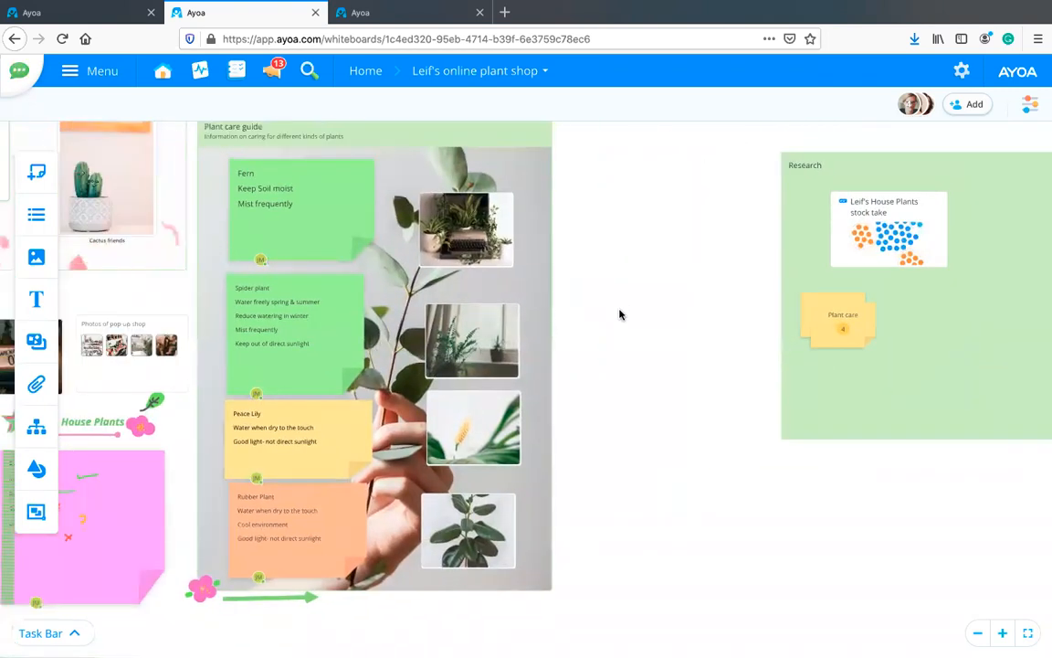
pyautogui.moveTo(567, 366); pyautogui.dragTo(389, 398)
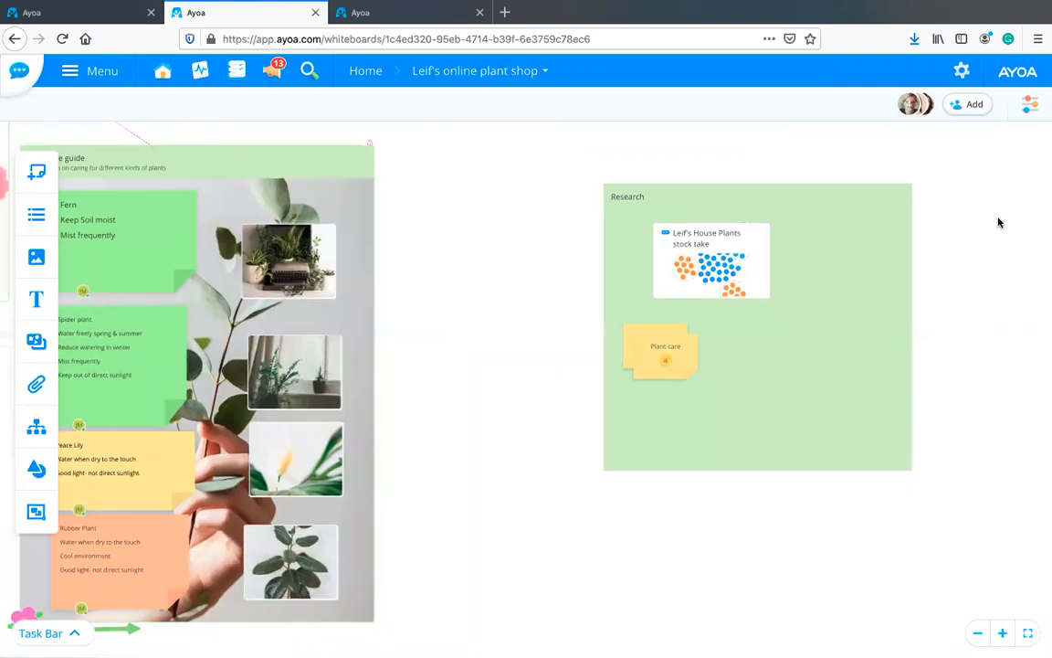
pyautogui.click(905, 195)
pyautogui.moveTo(586, 370); pyautogui.dragTo(683, 293)
pyautogui.moveTo(762, 284)
pyautogui.mouseDown()
pyautogui.moveTo(669, 282)
pyautogui.moveTo(793, 300)
pyautogui.moveTo(761, 273)
pyautogui.mouseUp()
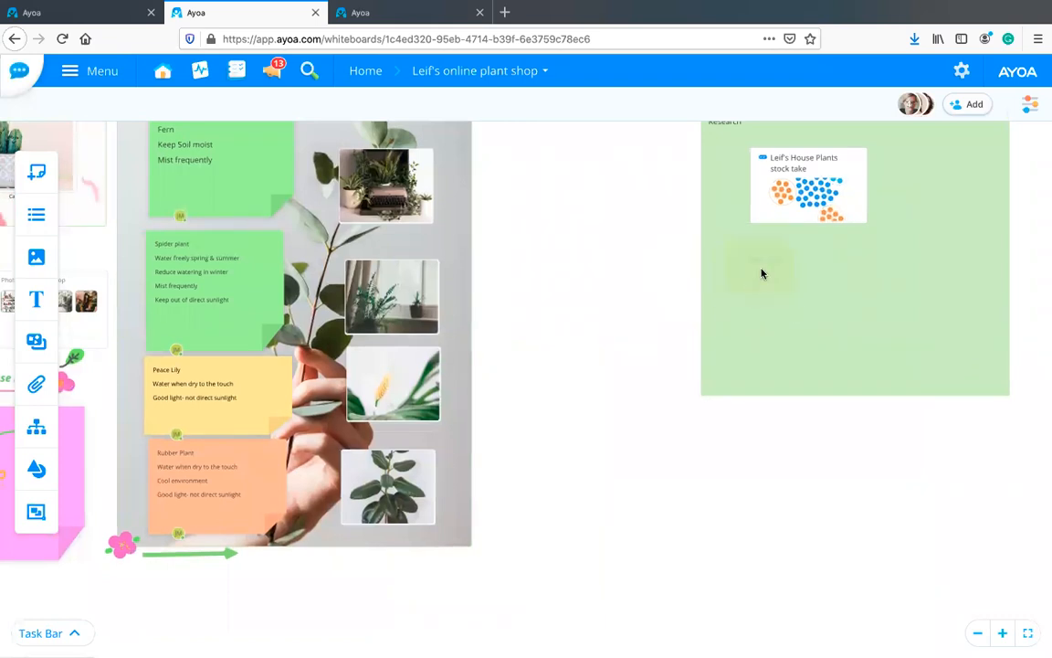
pyautogui.moveTo(674, 379); pyautogui.dragTo(768, 469)
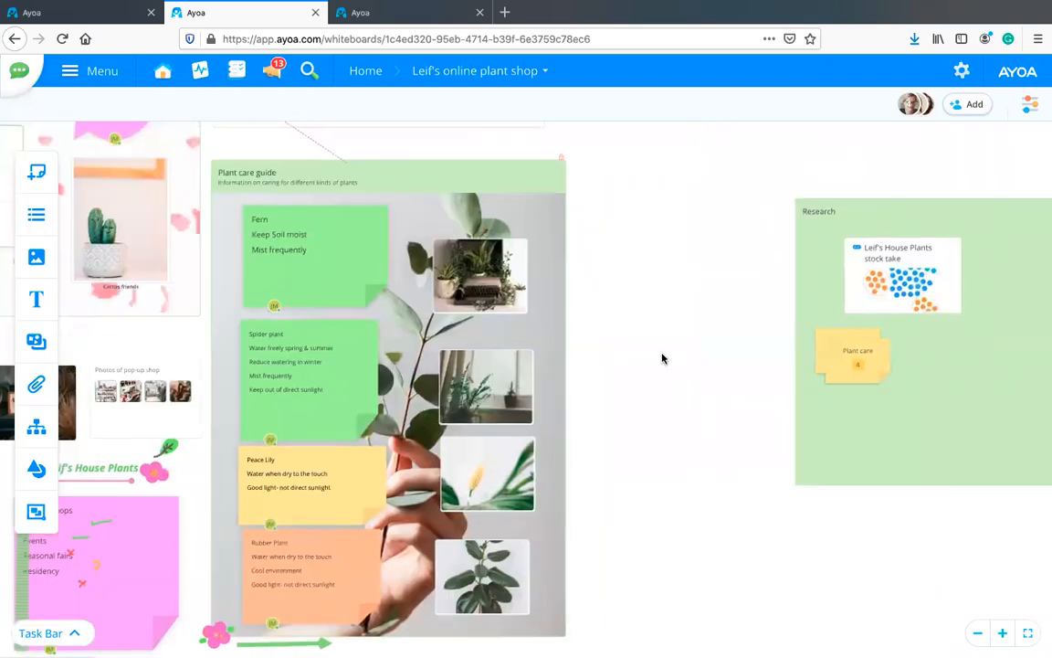
pyautogui.moveTo(661, 353); pyautogui.dragTo(658, 355)
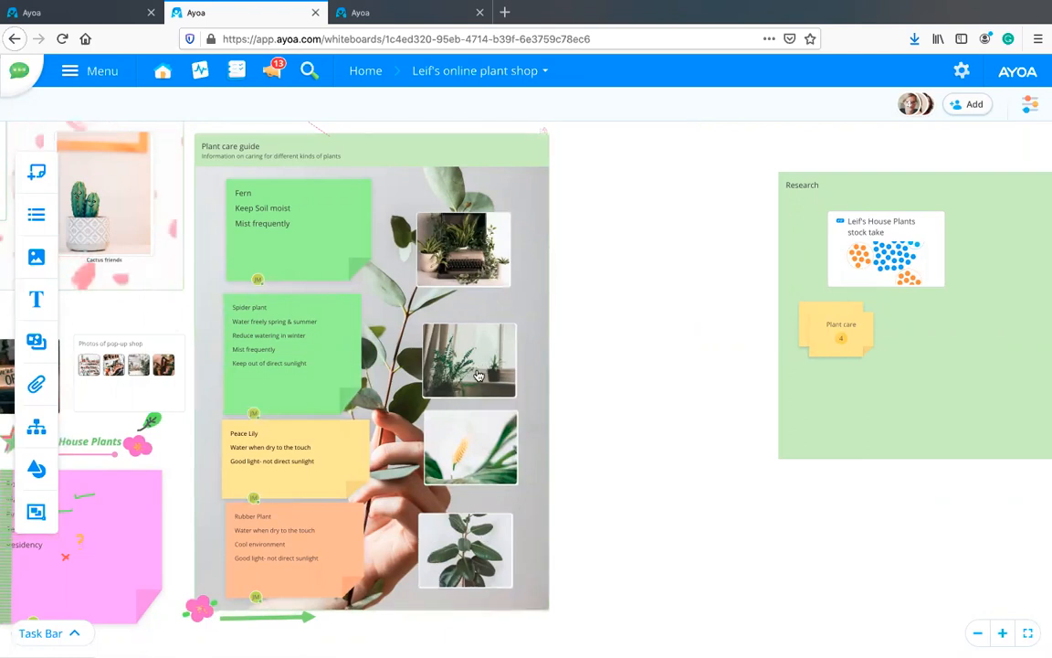
pyautogui.click(447, 353)
pyautogui.click(447, 353)
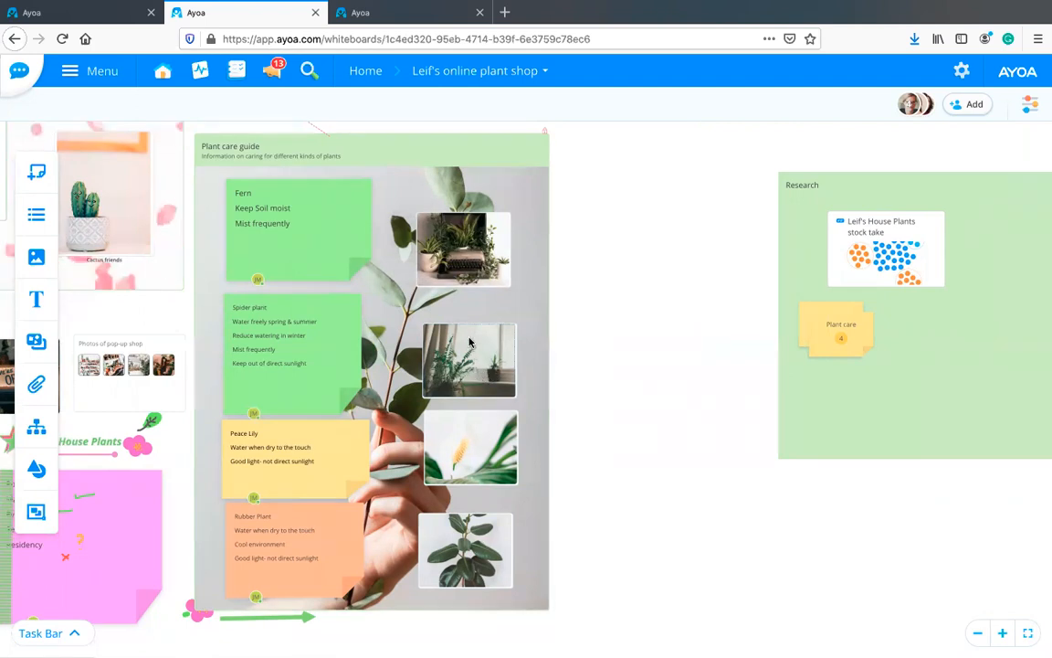
pyautogui.scroll(2, 609, 365)
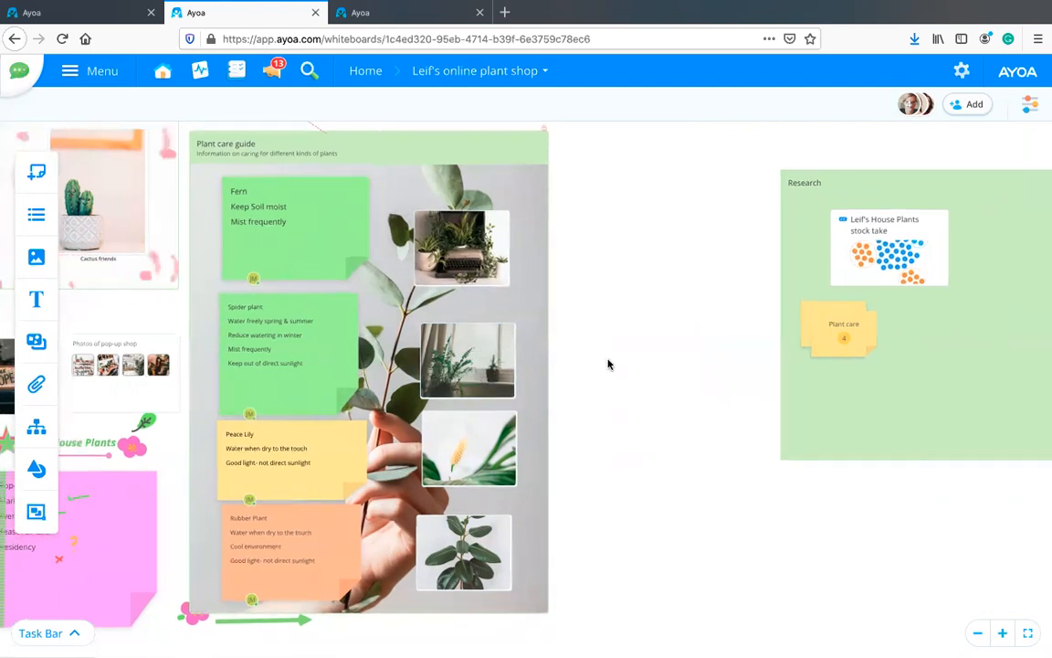
pyautogui.click(470, 372)
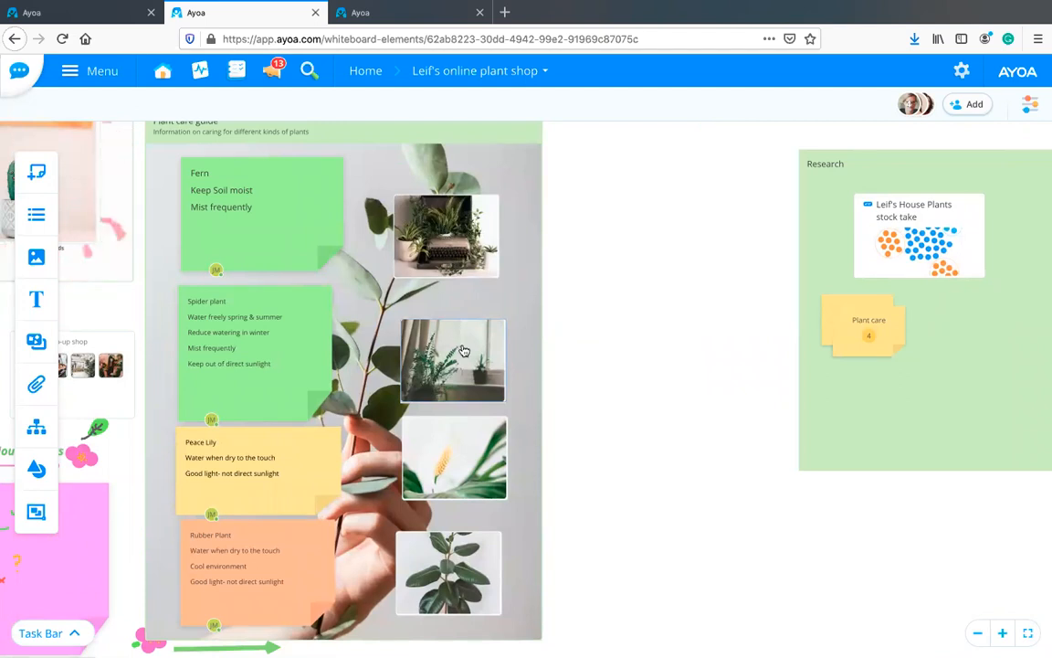
pyautogui.click(431, 221)
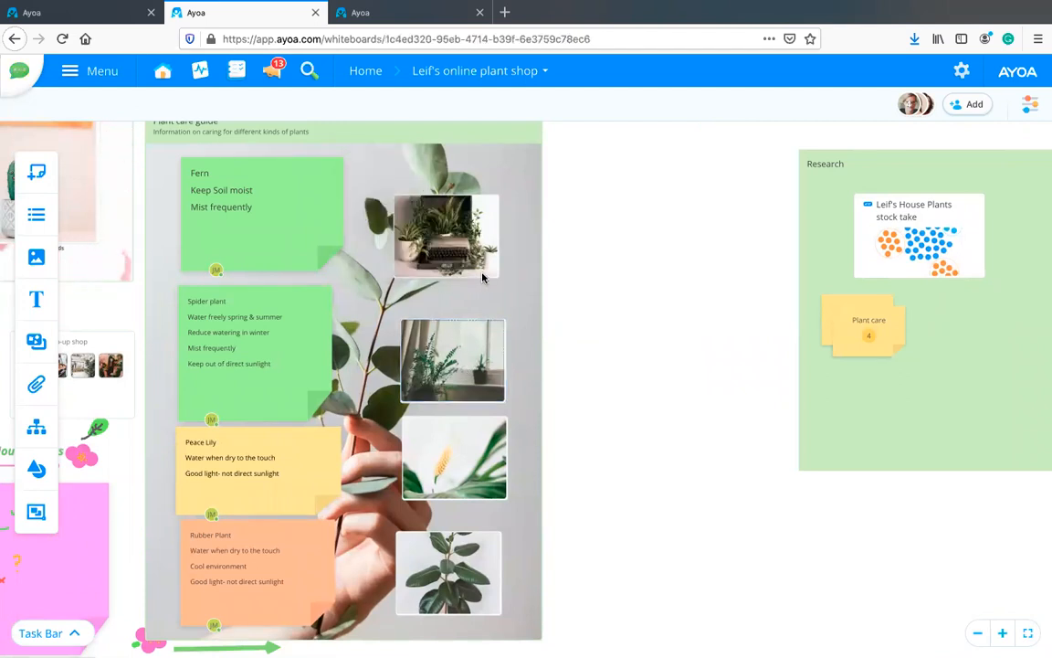
pyautogui.scroll(-3, 622, 322)
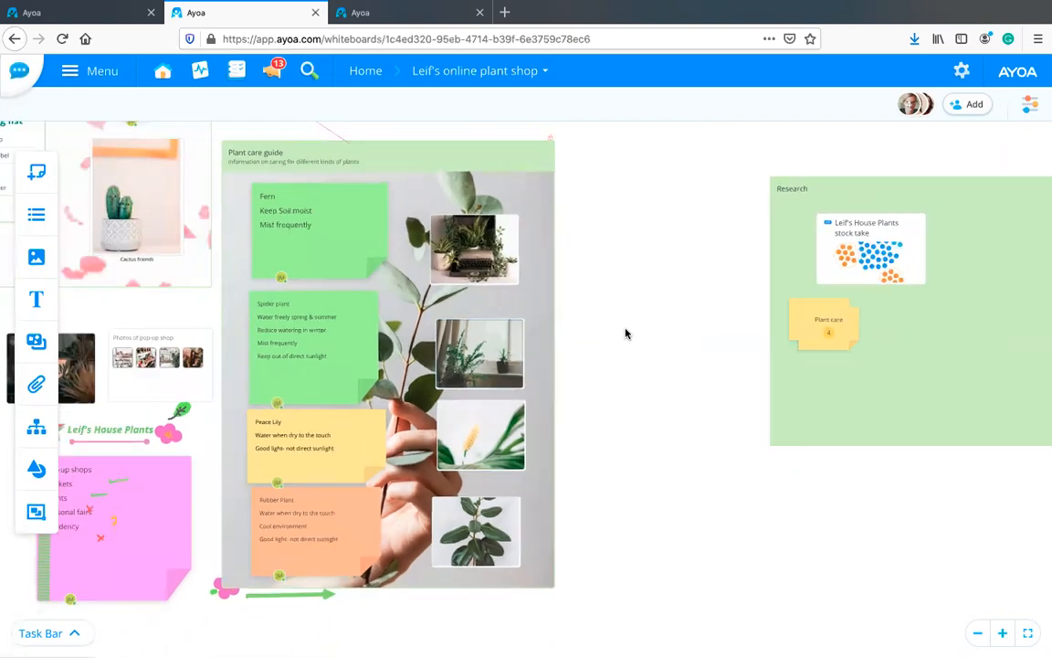
# Step: Add the loose watering can image to the New Collection image group
pyautogui.moveTo(545, 422); pyautogui.dragTo(771, 376)
pyautogui.moveTo(422, 364); pyautogui.dragTo(461, 353)
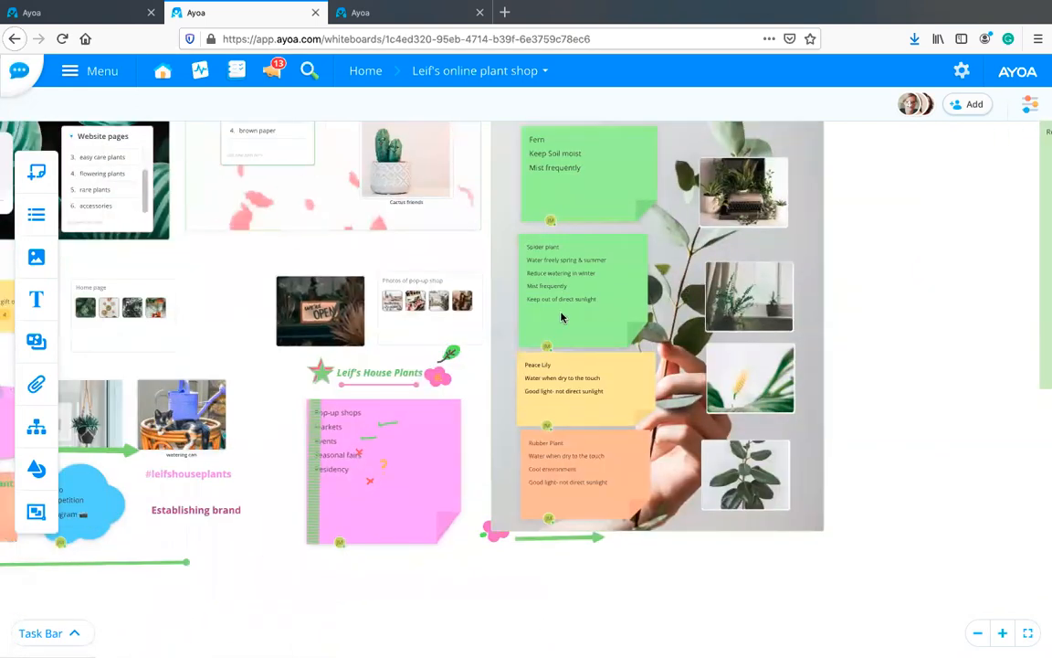
pyautogui.moveTo(561, 317); pyautogui.dragTo(871, 311)
pyautogui.moveTo(383, 437)
pyautogui.mouseDown()
pyautogui.moveTo(379, 400)
pyautogui.moveTo(389, 431)
pyautogui.mouseUp()
pyautogui.scroll(3, 390, 439)
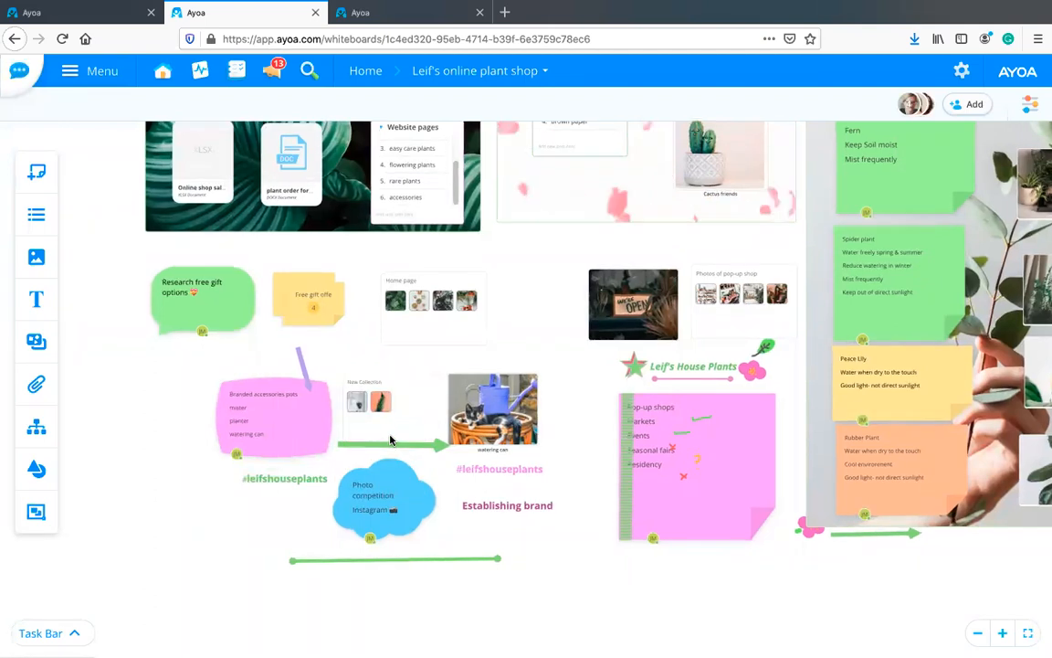
pyautogui.scroll(3, 390, 439)
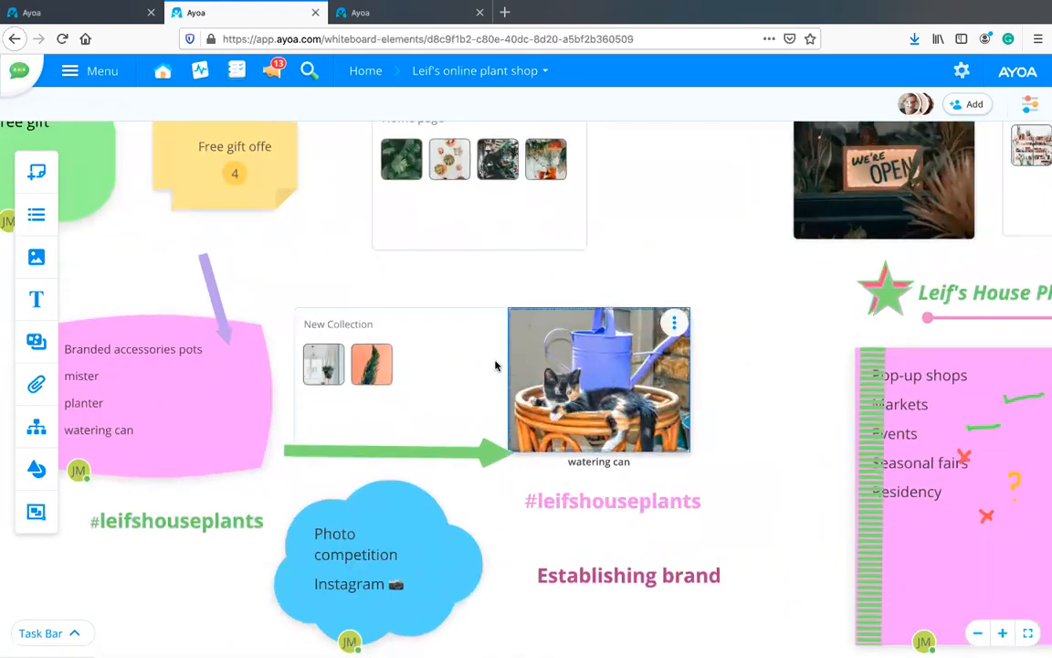
pyautogui.moveTo(458, 362); pyautogui.dragTo(454, 364)
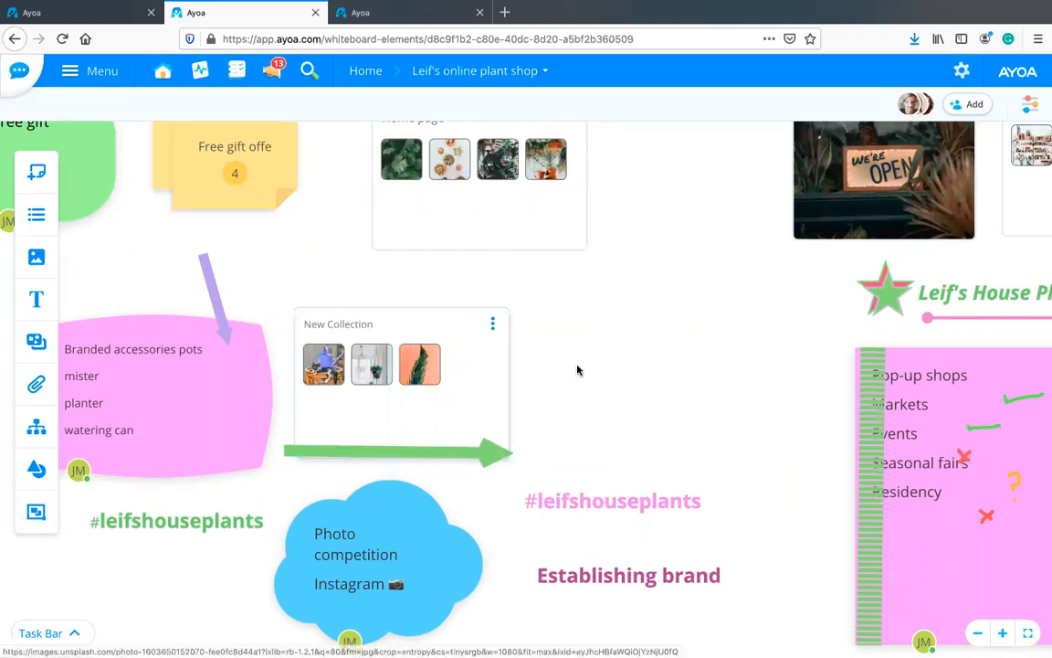
# Step: Rename the New Collection image group as Social media
pyautogui.click(340, 331)
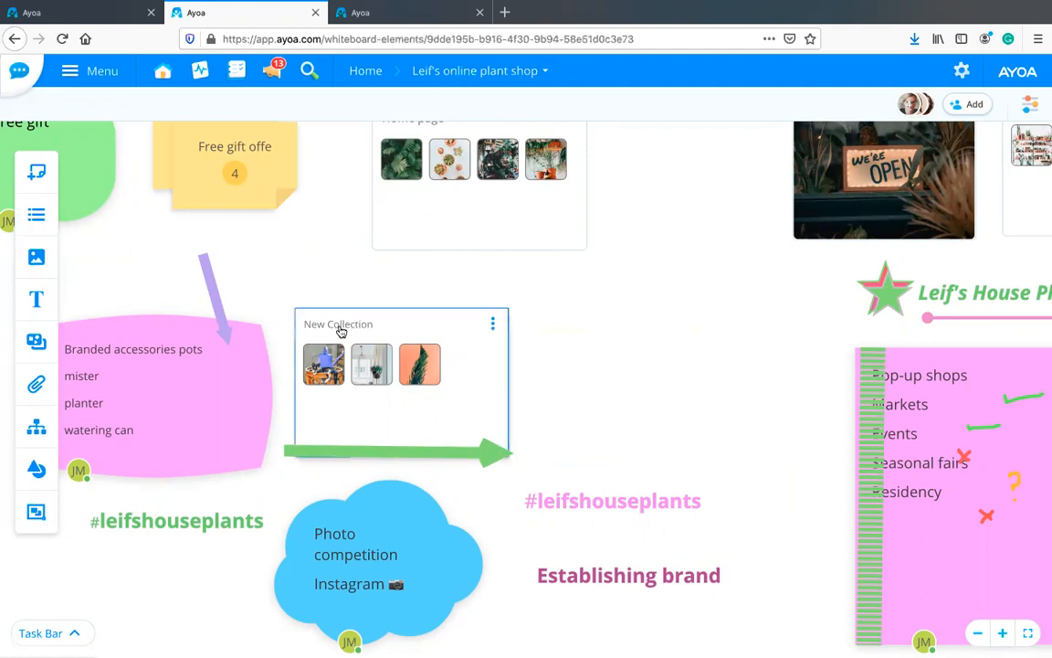
pyautogui.click(339, 331)
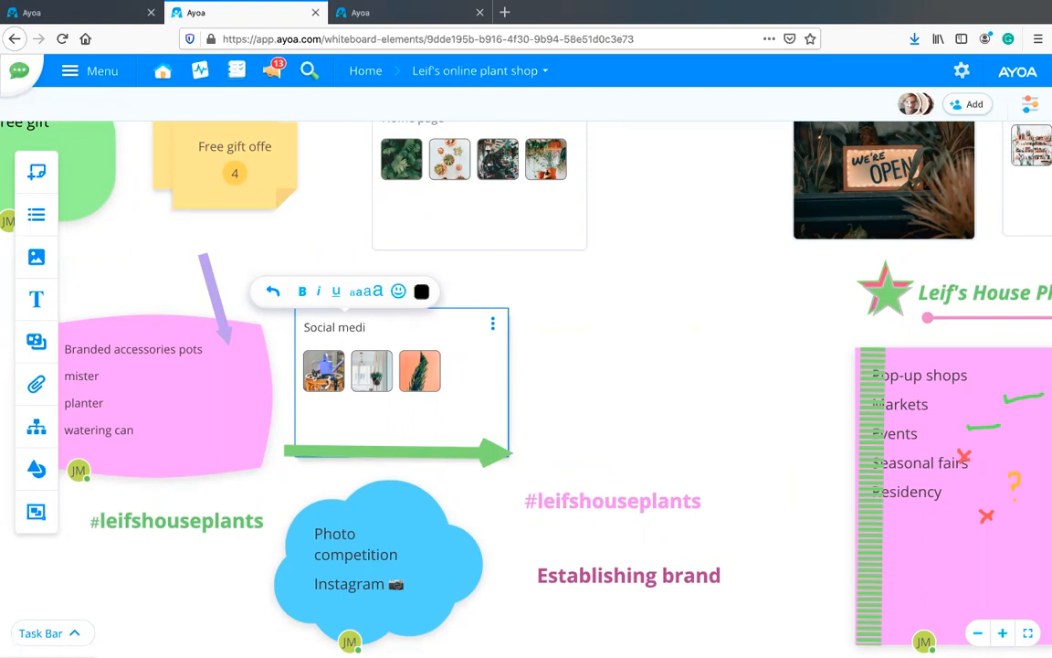
pyautogui.click(602, 353)
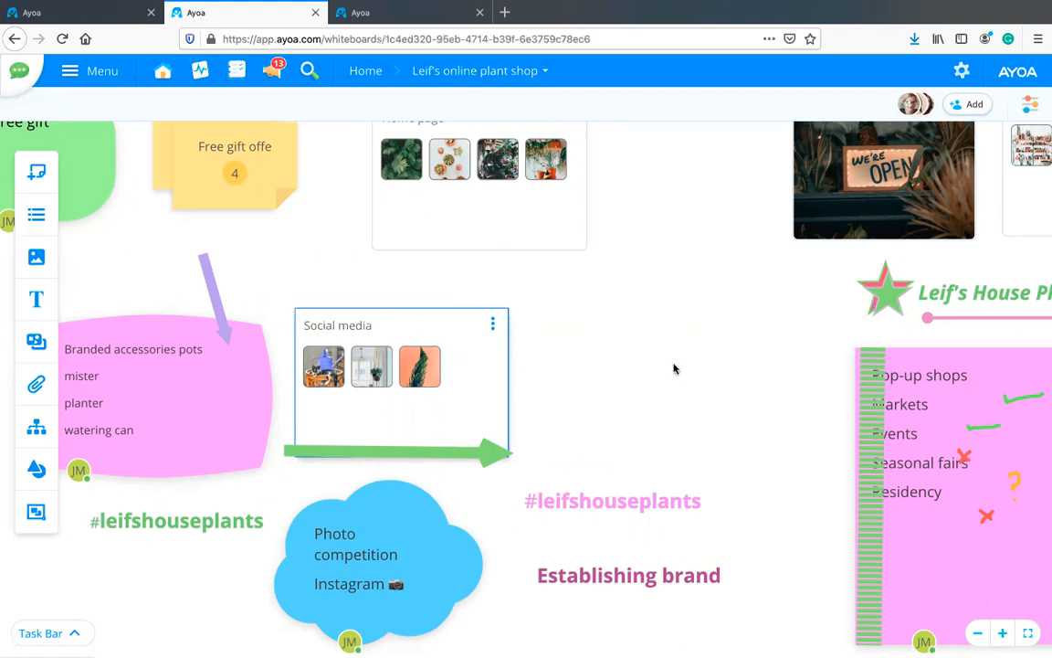
# Step: Stack the blue Photo competition note with the pink Branded accessories pots note
pyautogui.moveTo(185, 592); pyautogui.dragTo(390, 527)
pyautogui.click(623, 475)
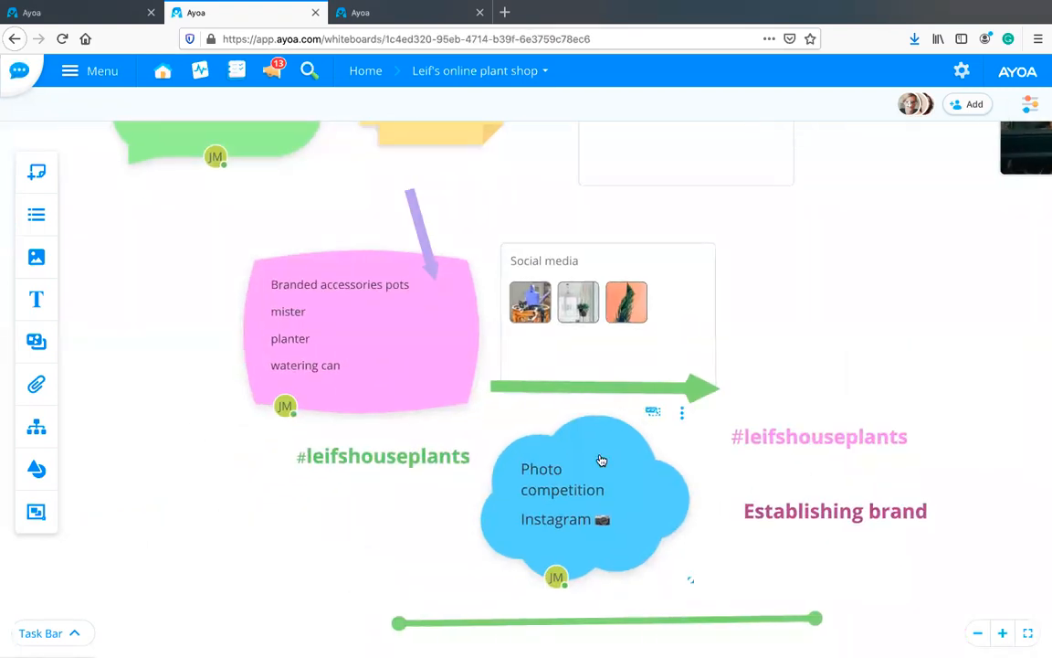
pyautogui.moveTo(422, 336); pyautogui.dragTo(420, 310)
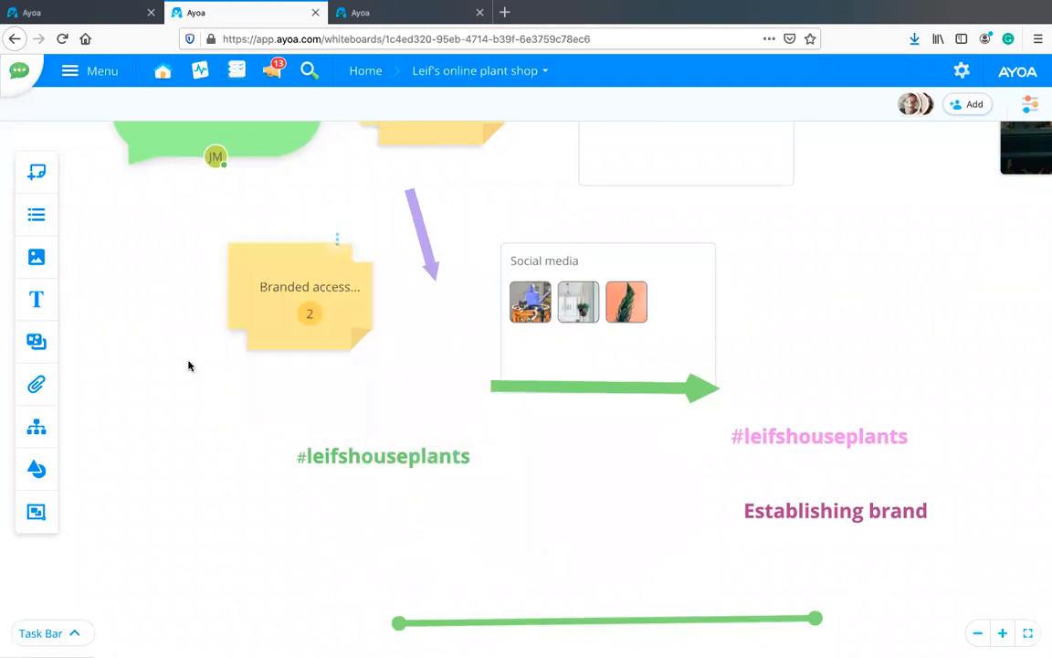
pyautogui.moveTo(282, 465); pyautogui.dragTo(310, 457)
pyautogui.click(443, 391)
pyautogui.moveTo(269, 386); pyautogui.dragTo(254, 209)
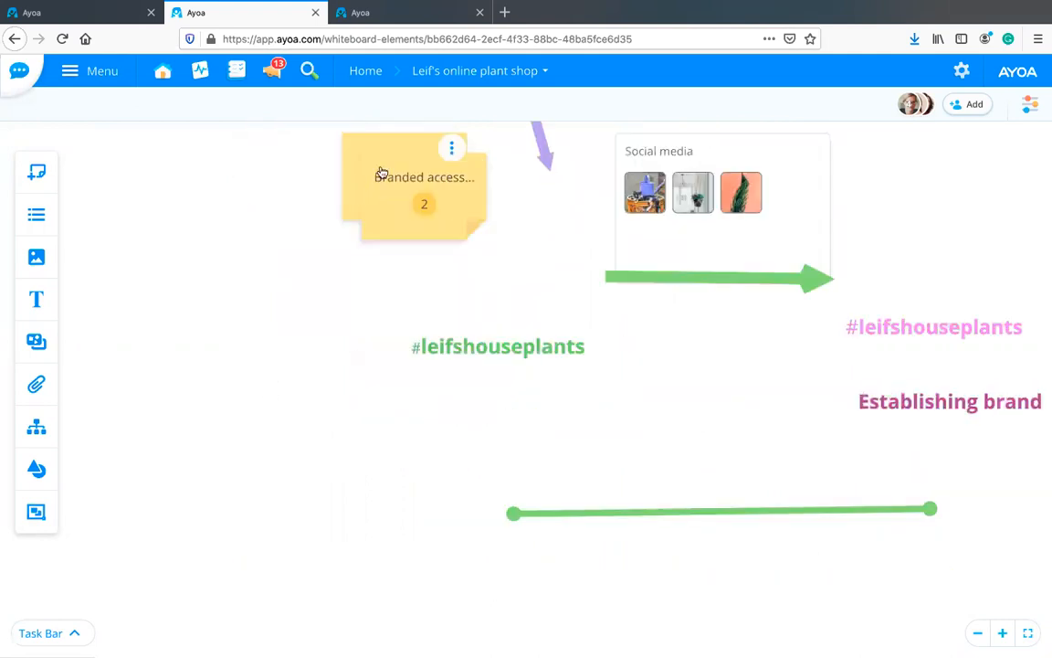
# Step: Open the Branded accessories stack and take both notes out, placing them back near the green #leifshouseplants text
pyautogui.click(382, 174)
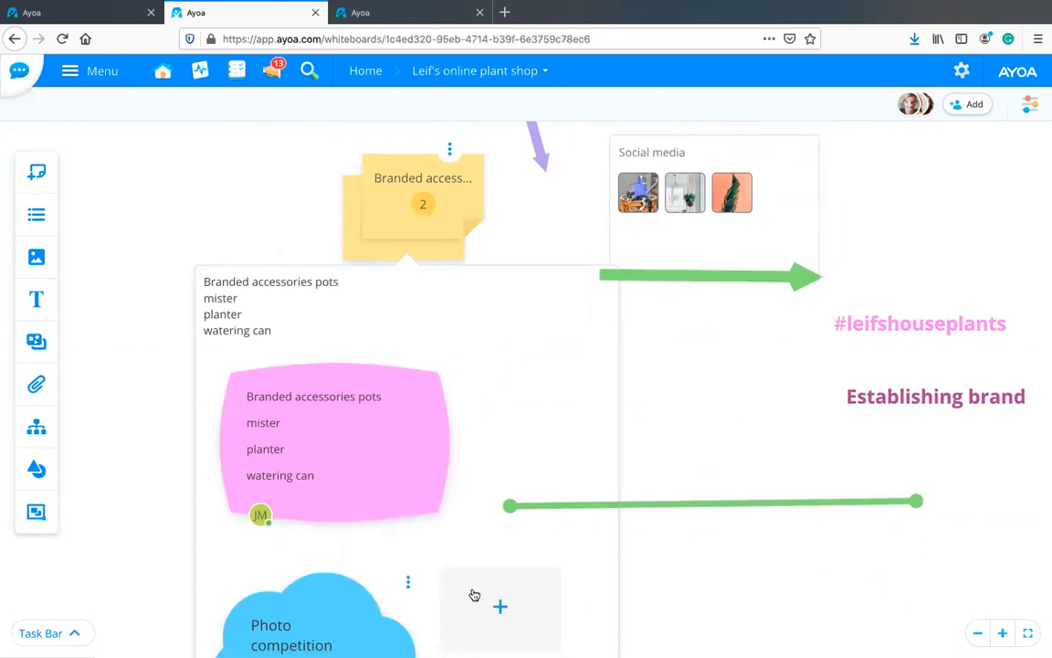
pyautogui.moveTo(630, 437); pyautogui.dragTo(734, 366)
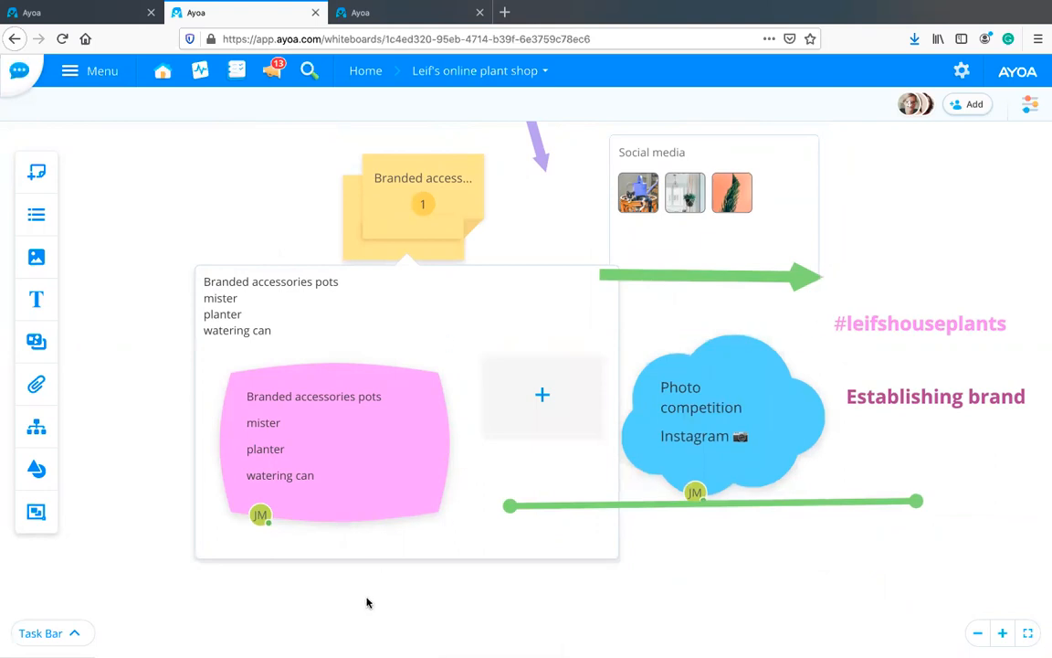
pyautogui.moveTo(233, 234); pyautogui.dragTo(233, 228)
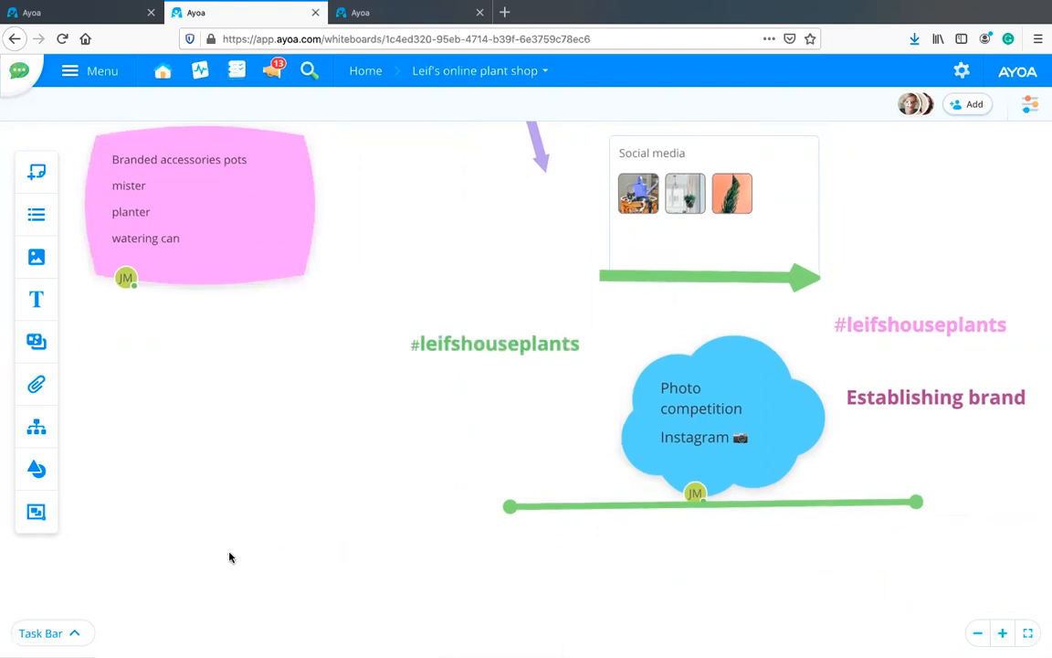
pyautogui.scroll(2, 219, 352)
pyautogui.moveTo(374, 355); pyautogui.dragTo(430, 374)
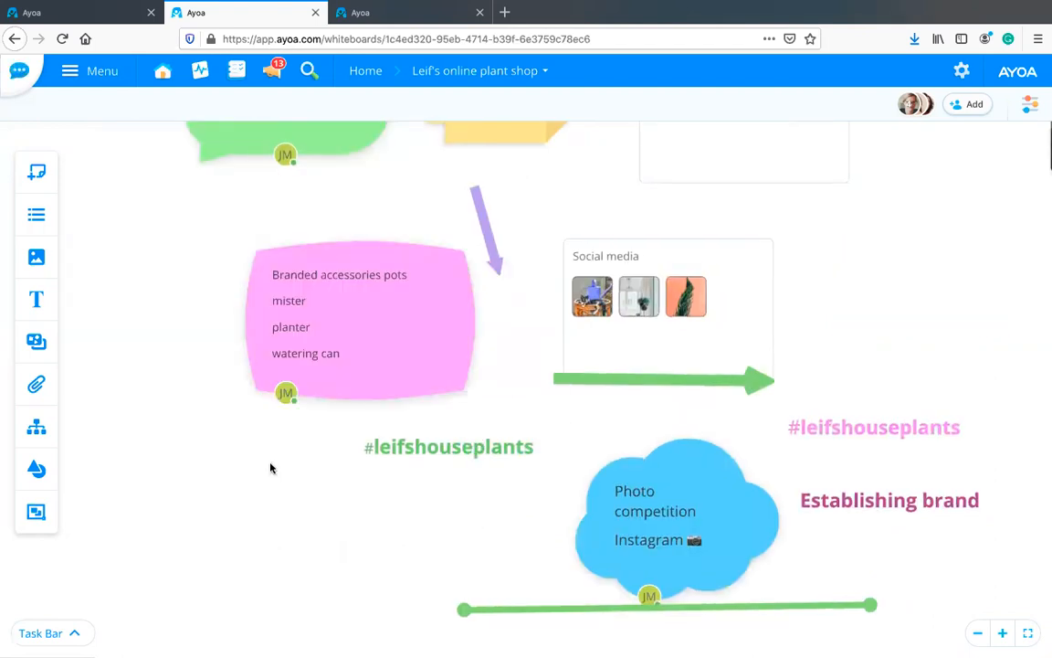
# Step: Take the orange-background plant image out of the Social media group and place it above the pink #leifshouseplants text
pyautogui.hscroll(4, 350, 465)
pyautogui.hscroll(-1, 355, 466)
pyautogui.scroll(-2, 358, 498)
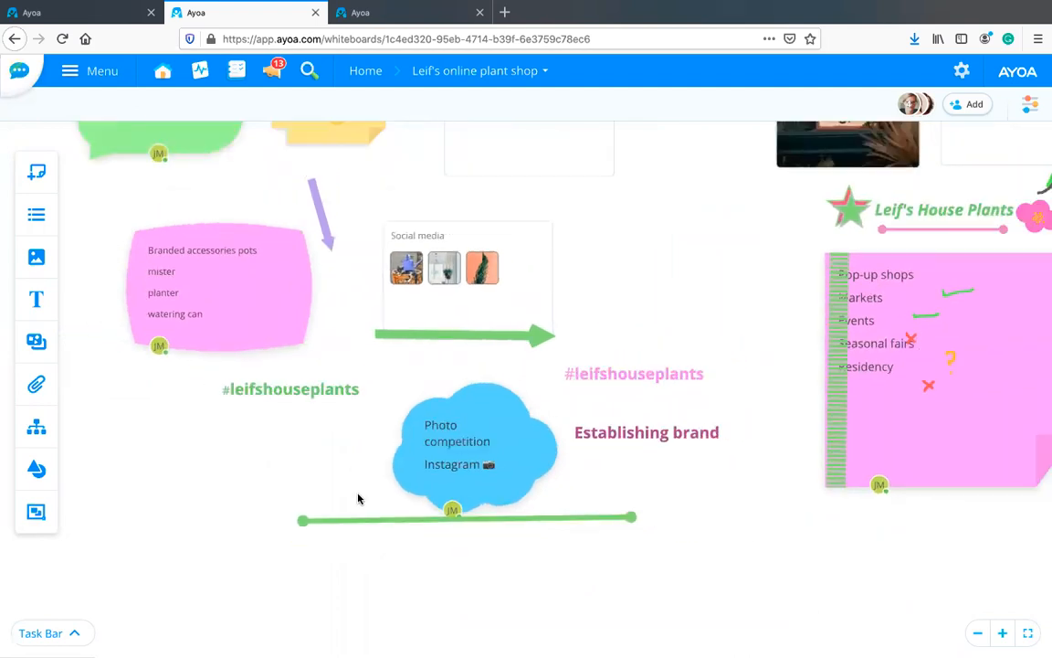
pyautogui.hscroll(2, 390, 330)
pyautogui.scroll(1, 390, 330)
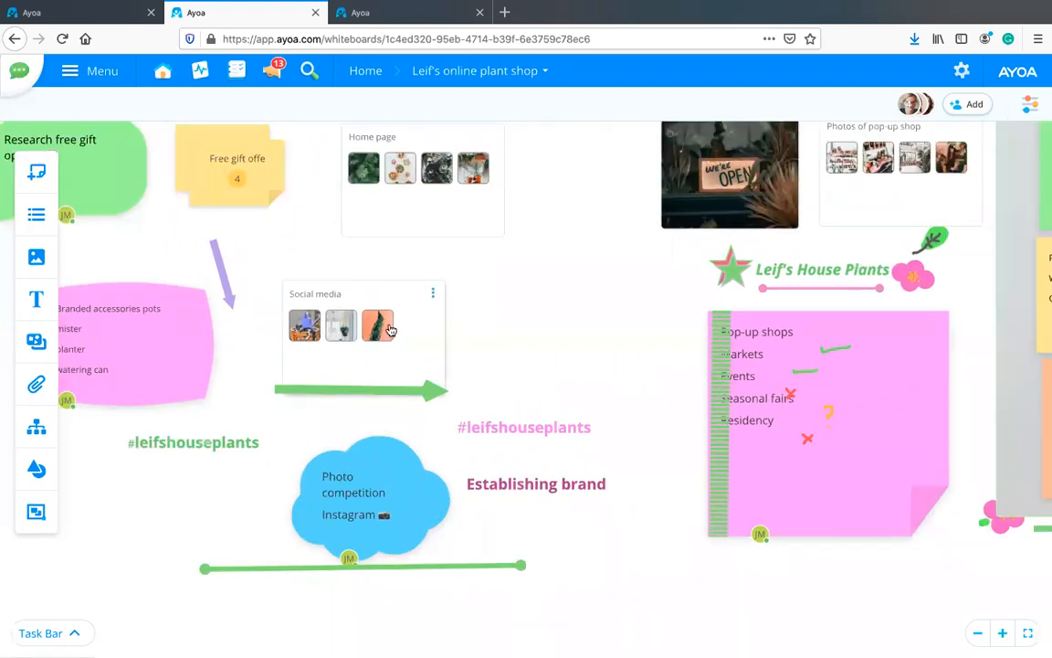
pyautogui.moveTo(377, 325); pyautogui.dragTo(497, 305)
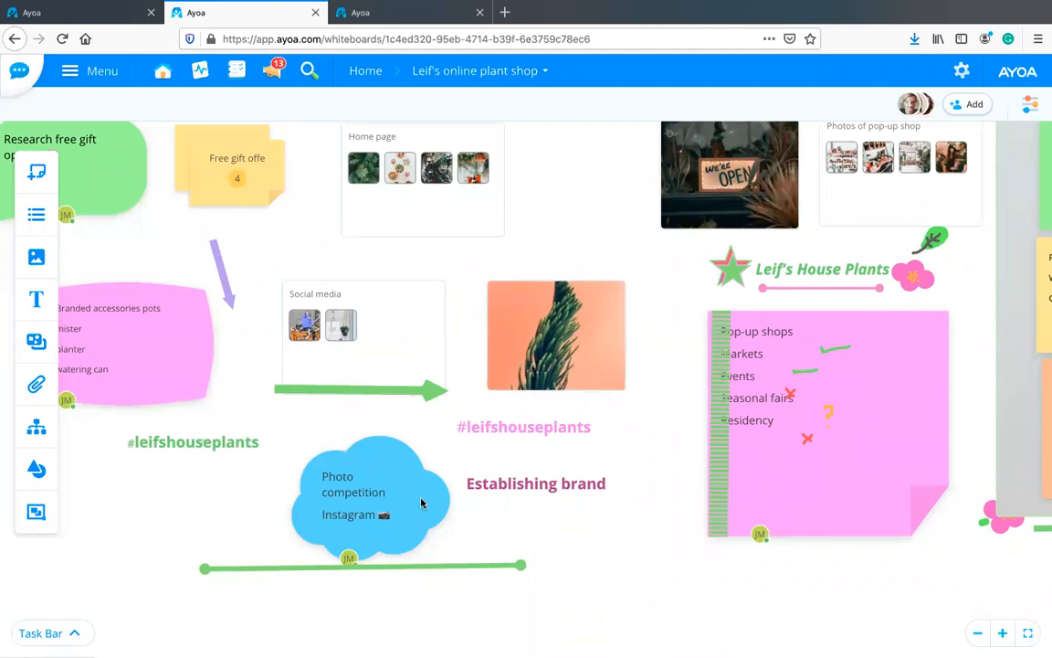
# Step: Move the green striped strip to just outside the pink Pop-up shops note's left edge and shift the flower at the Plant care guide's lower-left corner
pyautogui.hscroll(5, 421, 502)
pyautogui.scroll(-2, 421, 503)
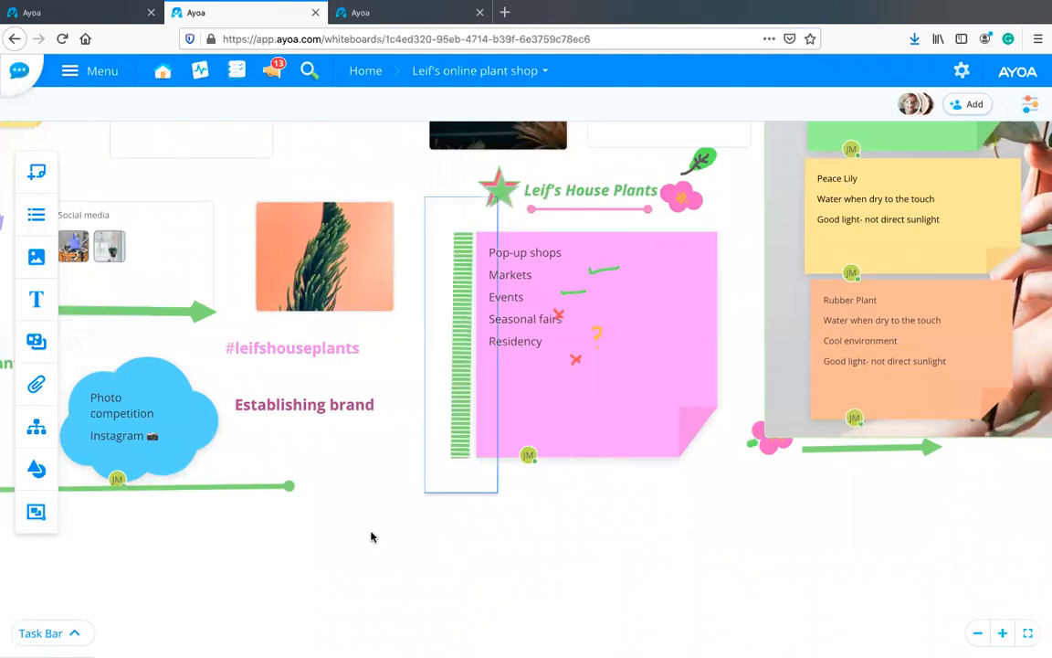
pyautogui.scroll(-3, 372, 544)
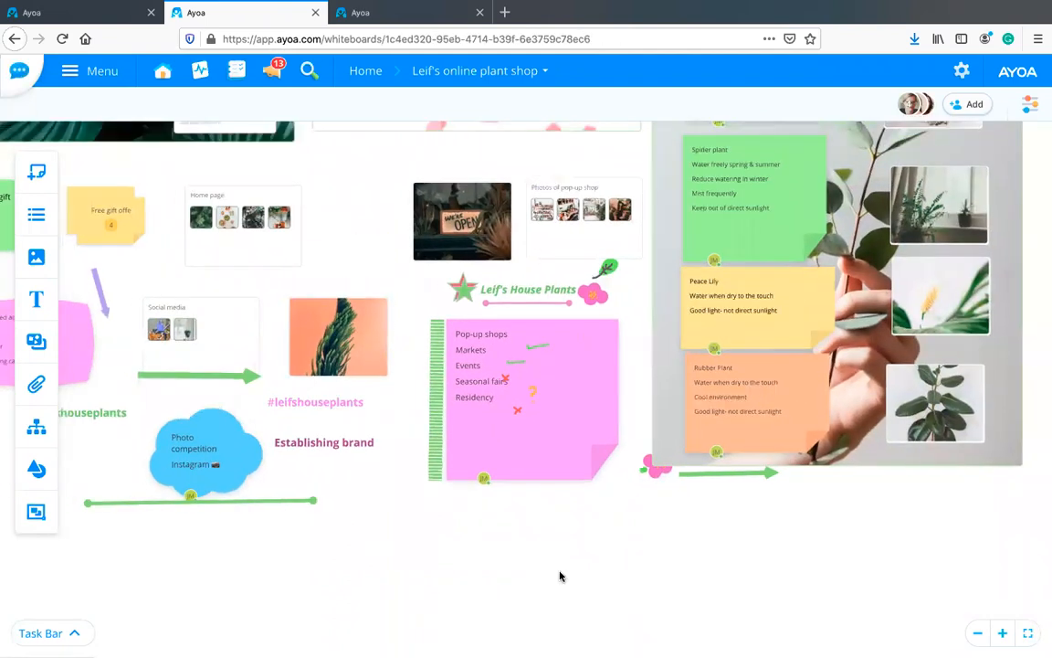
pyautogui.hscroll(3, 548, 548)
pyautogui.scroll(2, 548, 548)
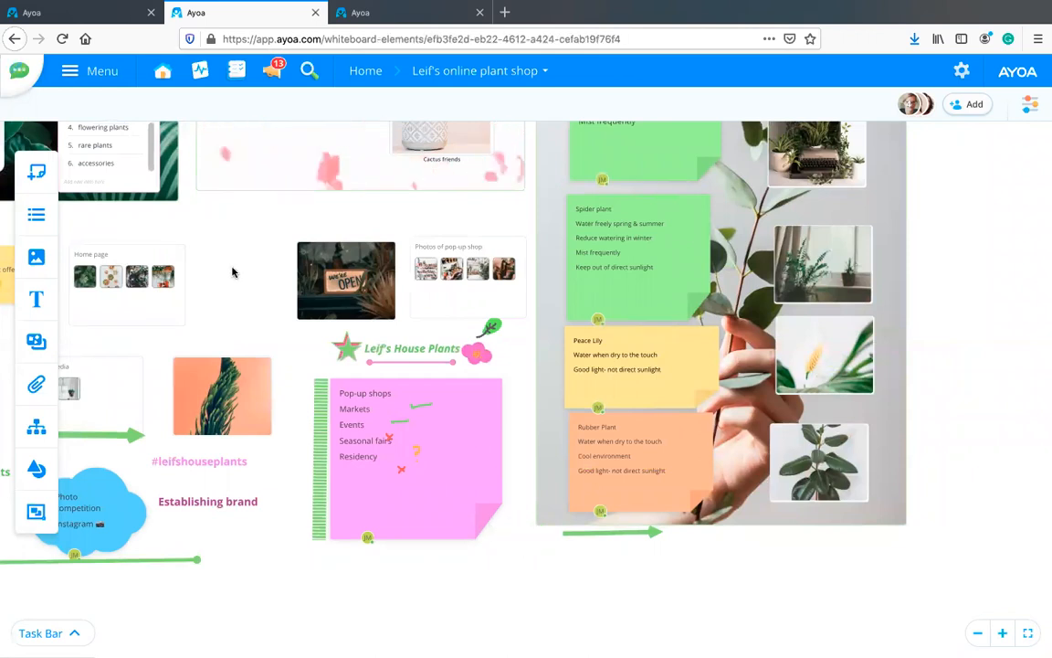
# Step: Look over the Website, Spring stock and Plant care guide sections and the notes and images below them
pyautogui.scroll(5, 603, 477)
pyautogui.hscroll(-6, 603, 476)
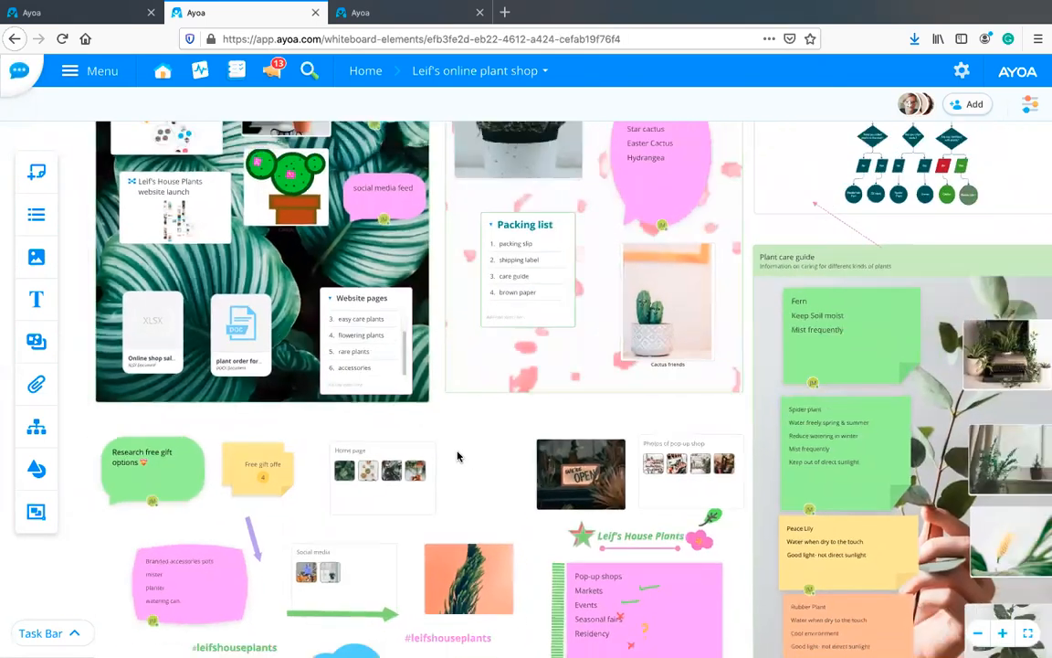
pyautogui.scroll(-2, 459, 452)
pyautogui.moveTo(478, 425); pyautogui.dragTo(373, 508)
pyautogui.hscroll(-3, 463, 486)
pyautogui.scroll(-1, 463, 486)
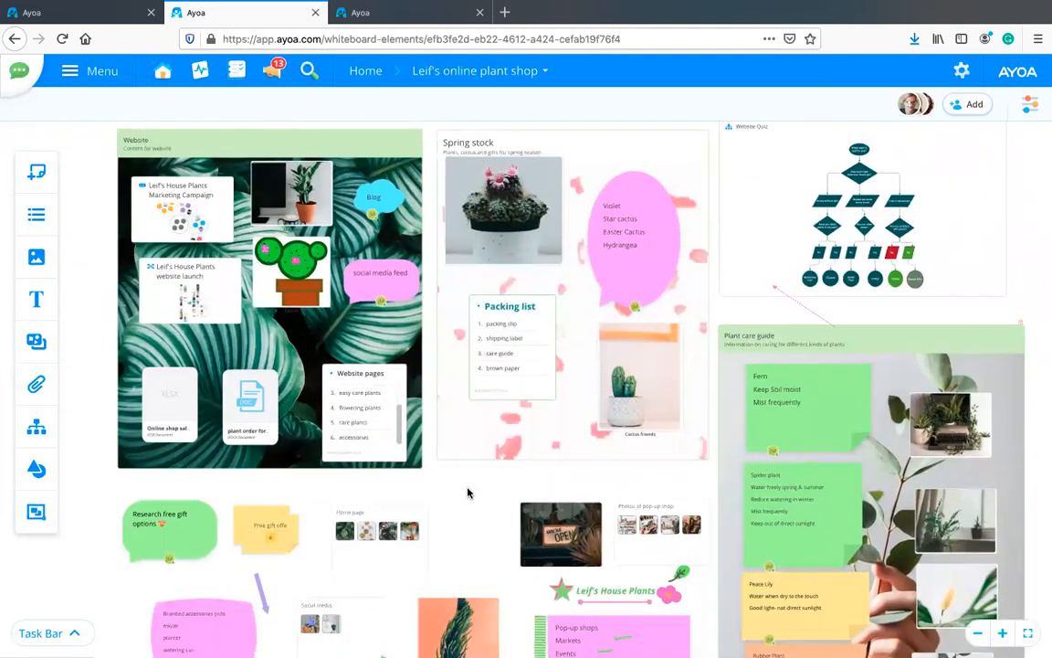
pyautogui.scroll(-4, 495, 458)
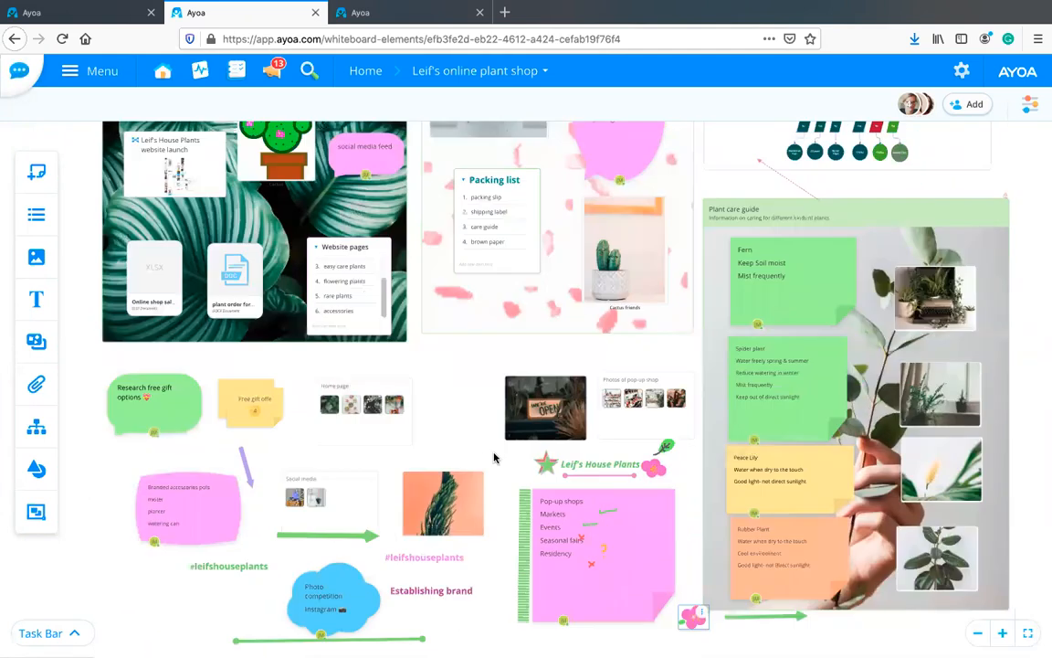
pyautogui.scroll(3, 474, 451)
pyautogui.hscroll(-1, 474, 451)
pyautogui.hscroll(1, 467, 453)
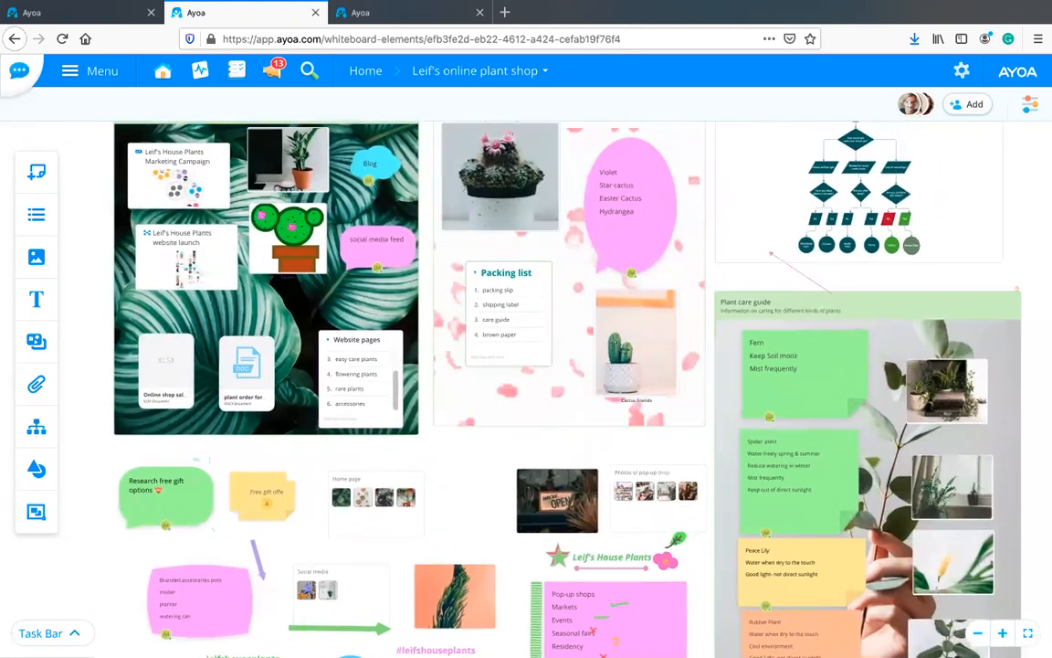
# Step: Show the task bar and detach the Leif's House Plants Marketing Campaign task board from the whiteboard
pyautogui.click(63, 638)
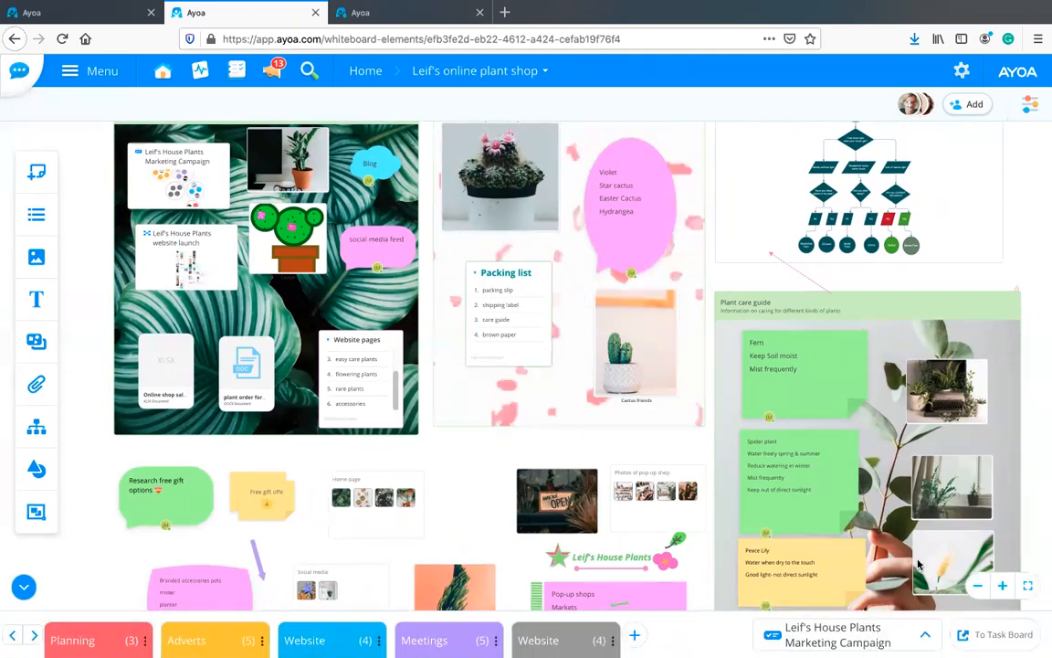
pyautogui.click(924, 635)
pyautogui.click(920, 504)
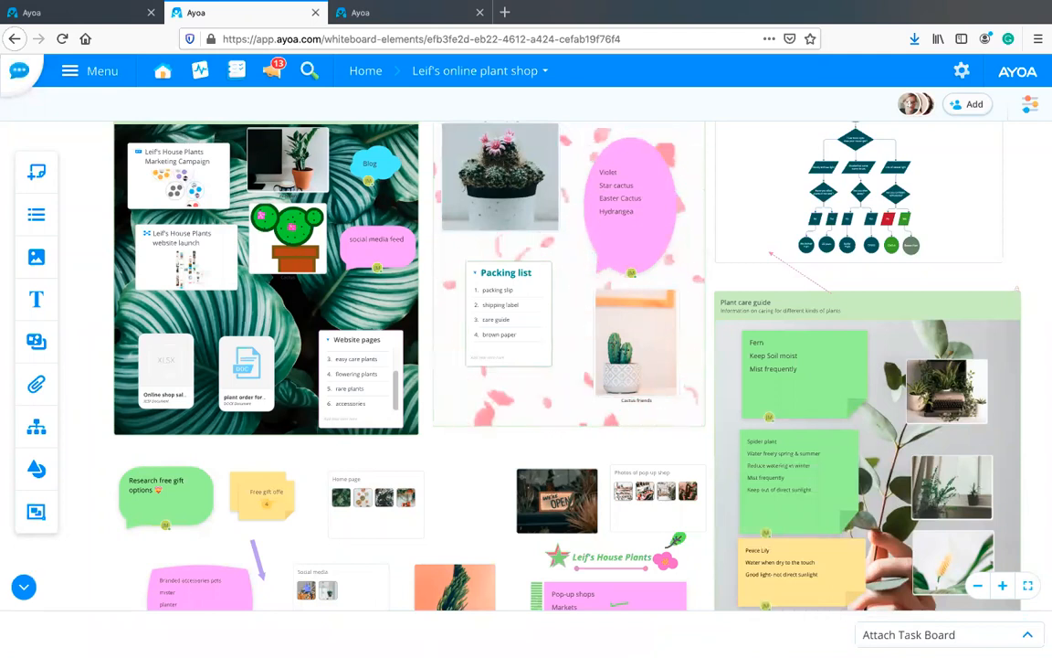
# Step: Begin a new task board for the whiteboard named Research, with the description "market research"
pyautogui.click(897, 638)
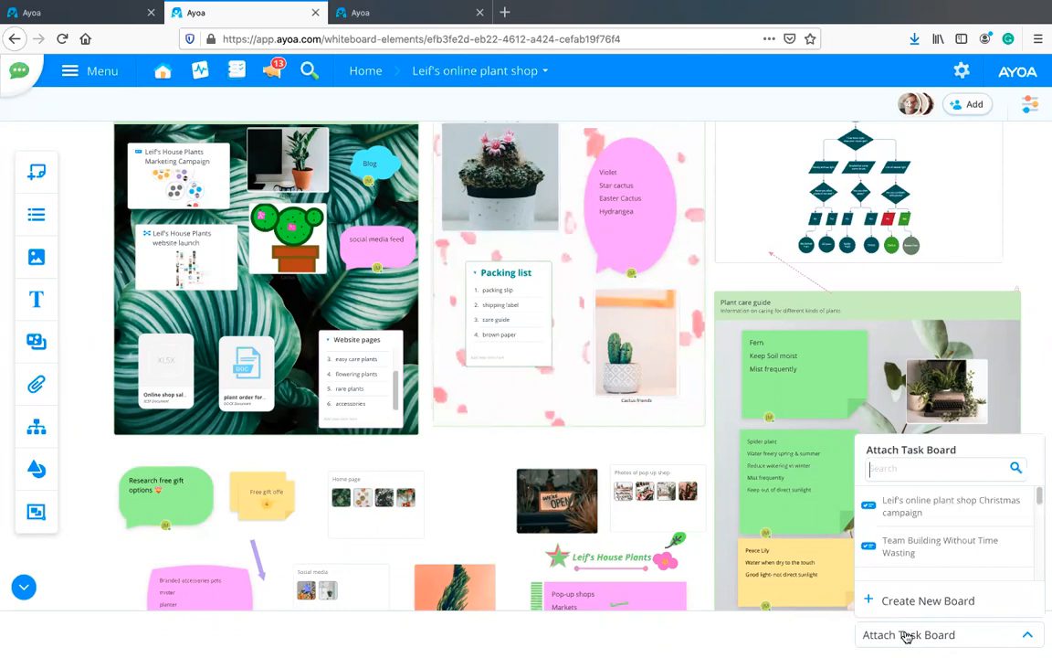
pyautogui.scroll(-2, 945, 518)
pyautogui.scroll(-5, 946, 518)
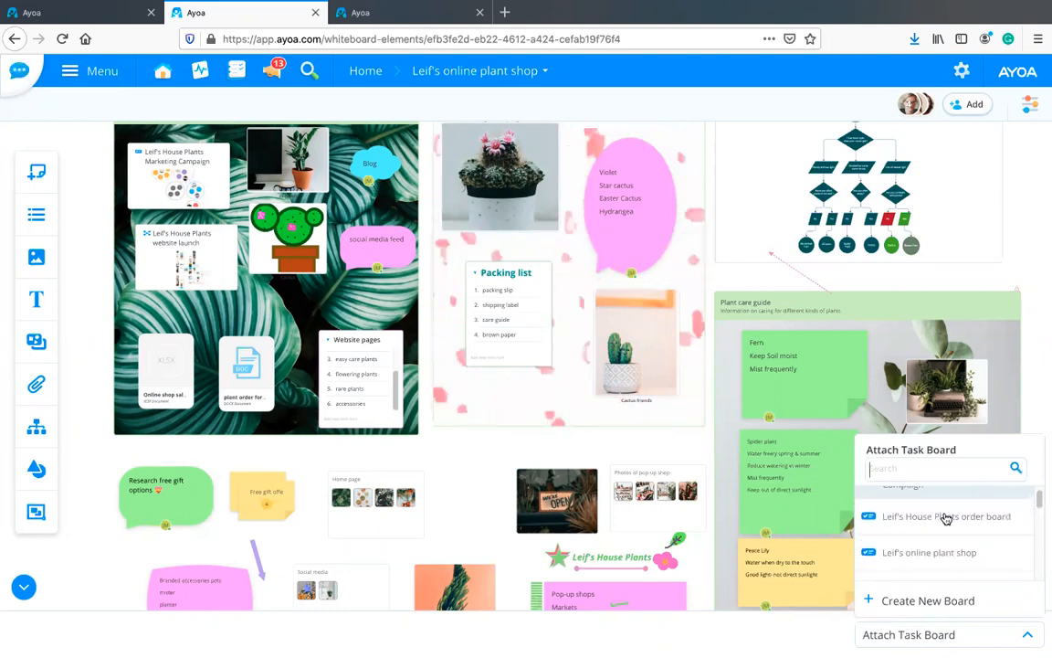
pyautogui.scroll(-2, 949, 529)
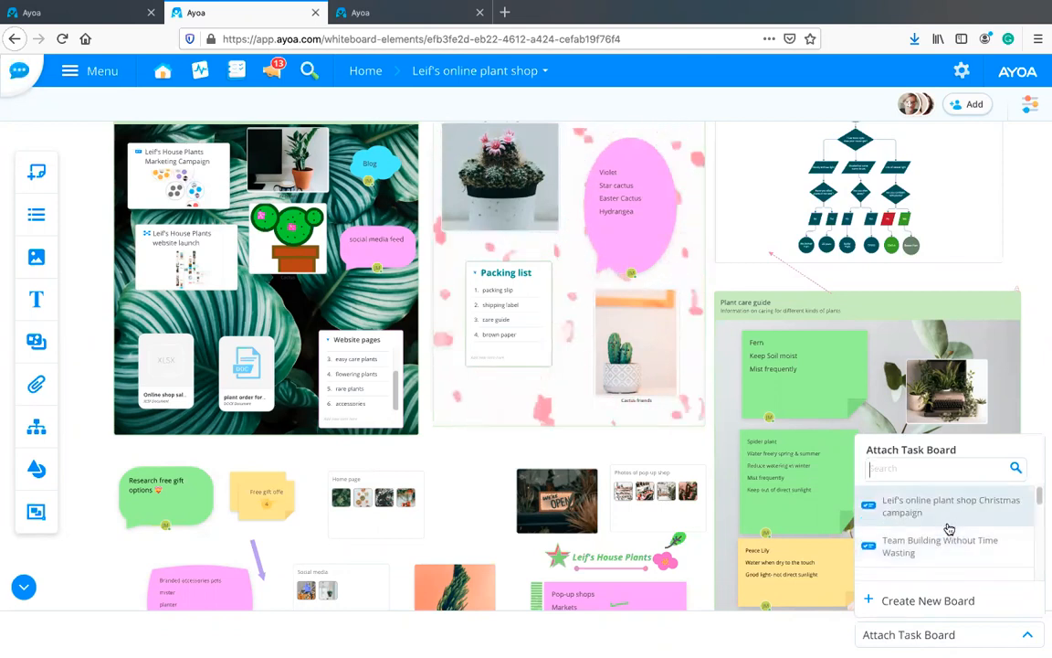
pyautogui.click(931, 602)
pyautogui.click(348, 307)
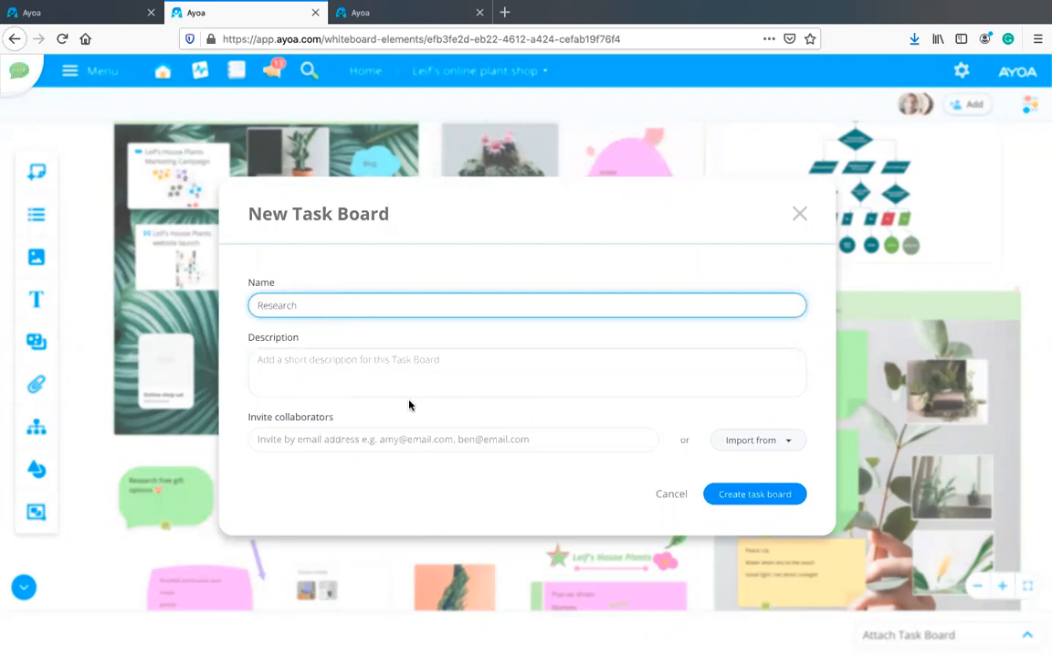
pyautogui.click(410, 364)
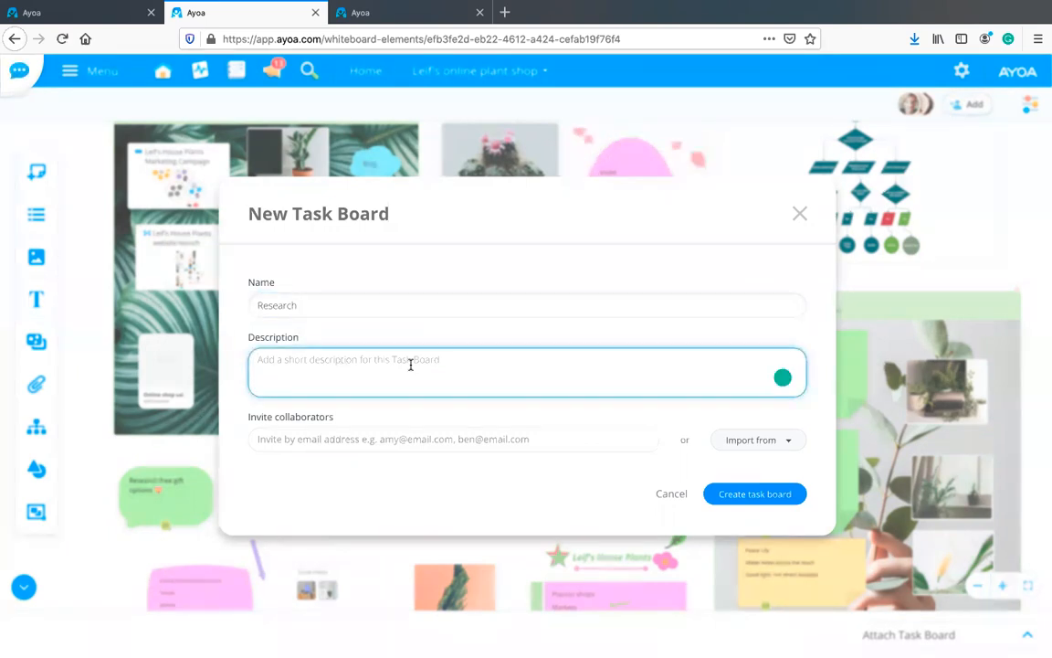
pyautogui.write('market research')
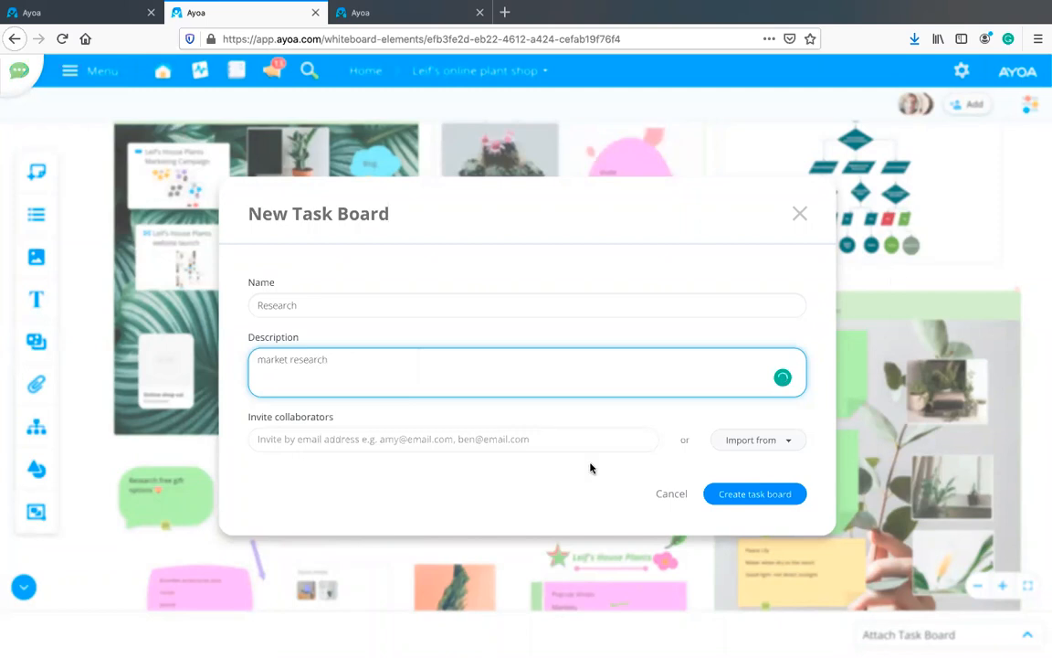
# Step: Add two collaborators to the new Research task board and create it
pyautogui.click(339, 501)
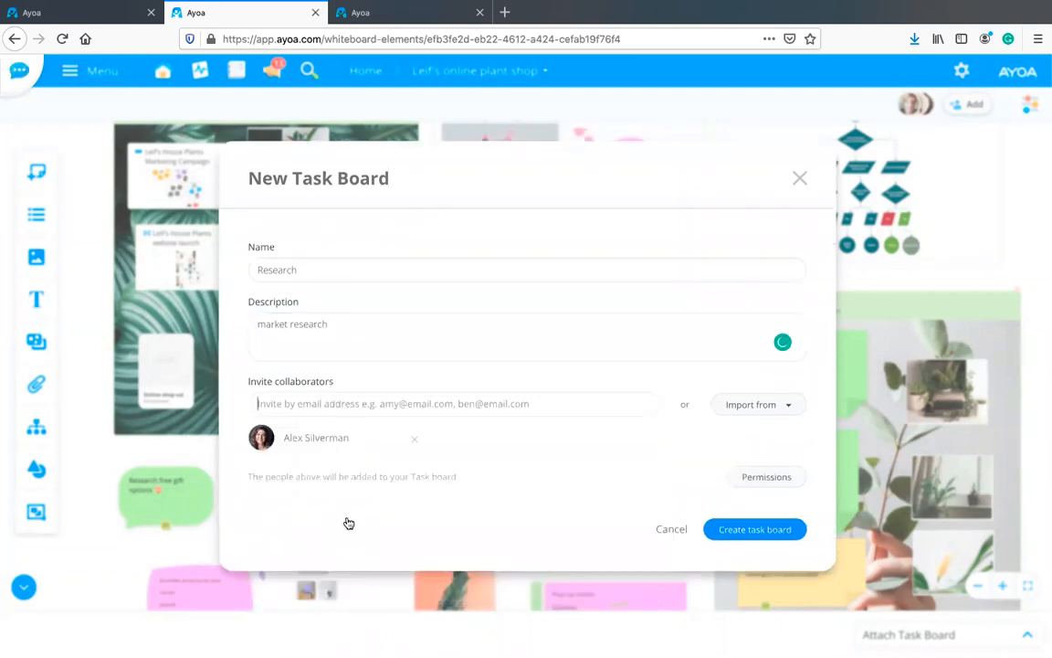
pyautogui.click(375, 491)
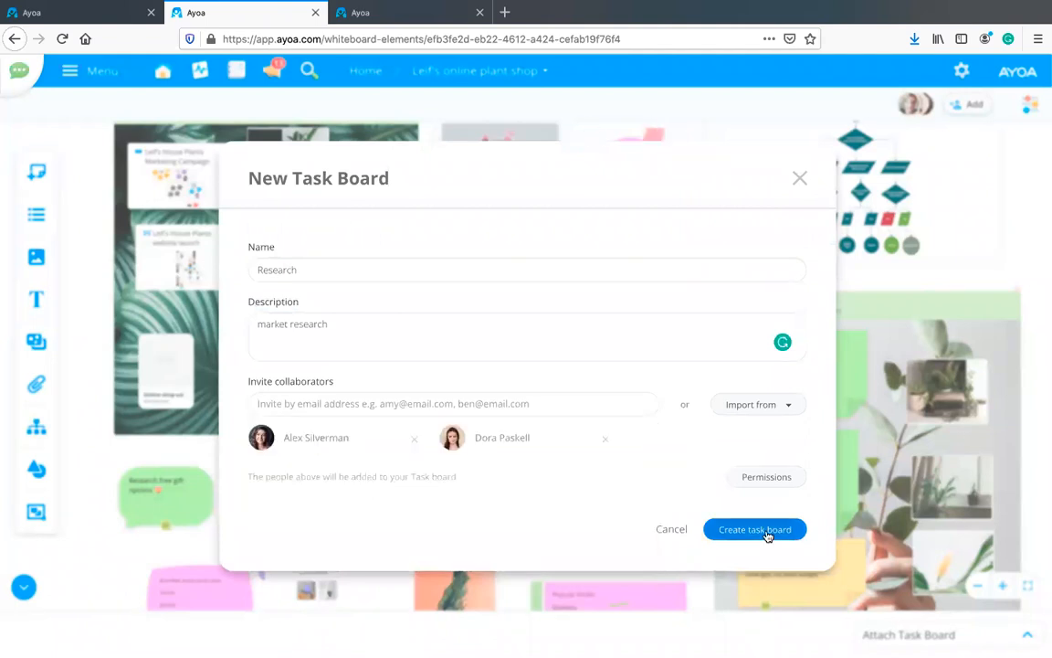
pyautogui.click(767, 532)
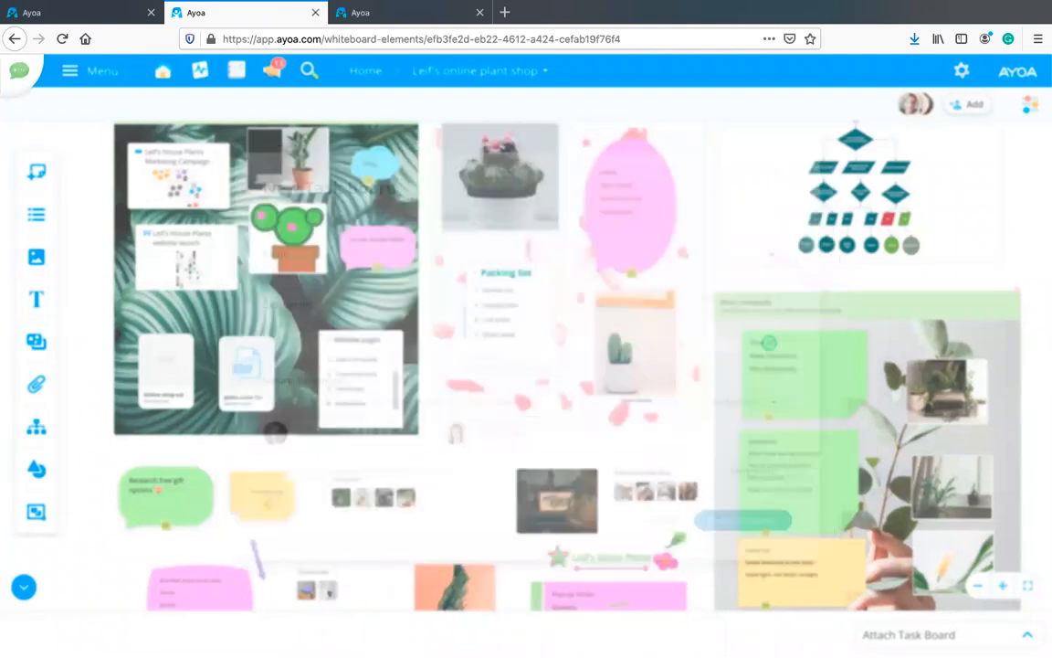
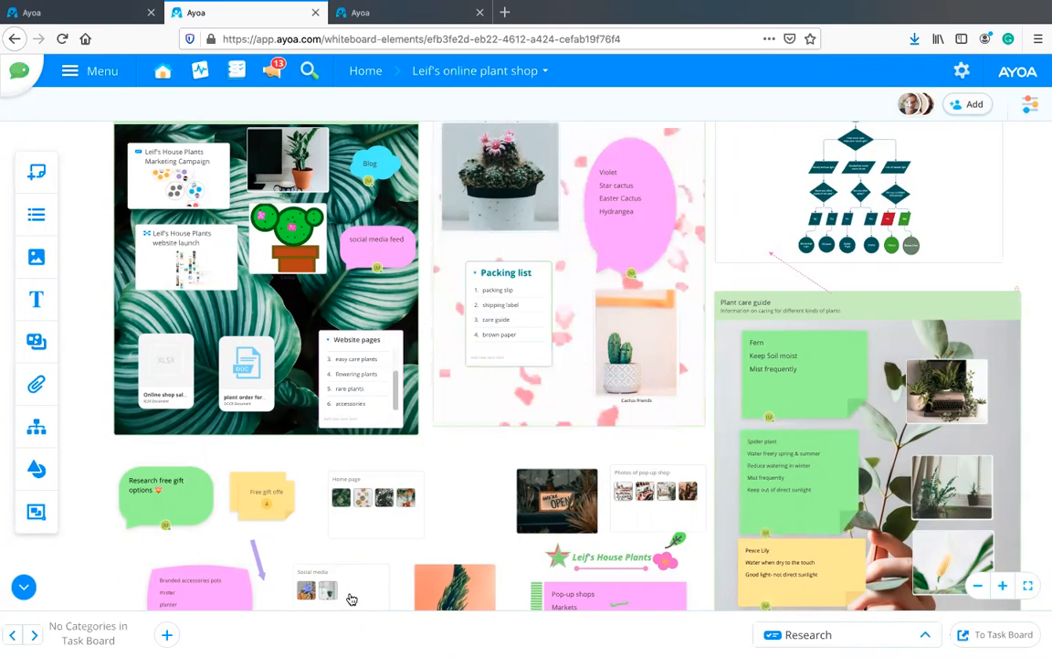
# Step: Add two categories to the Research task board, named "initial" and "feedback form"
pyautogui.click(168, 636)
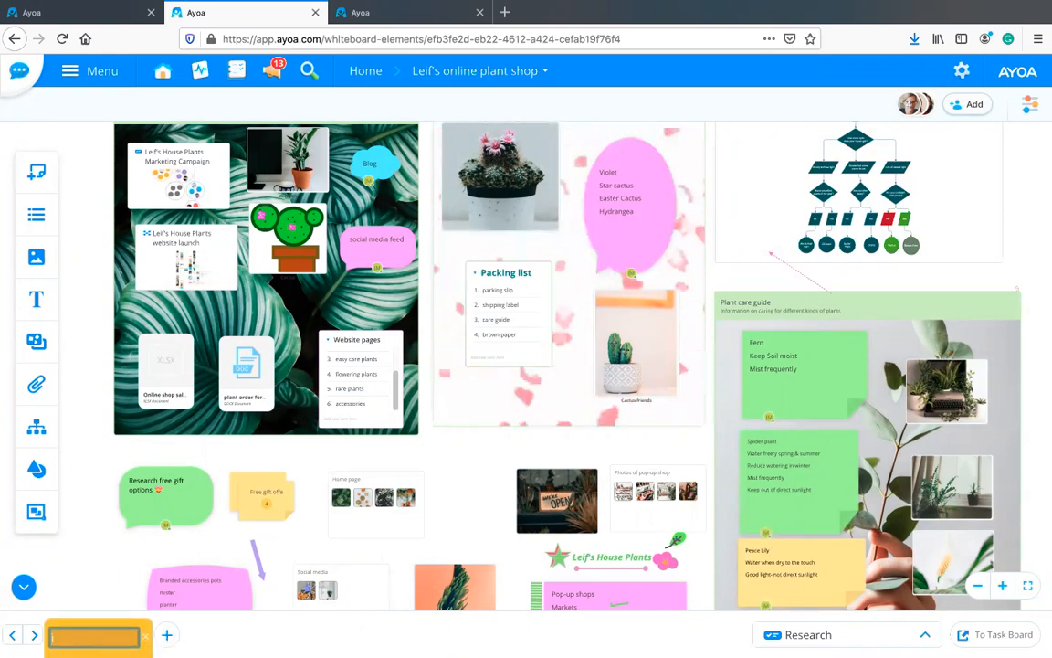
pyautogui.write('im')
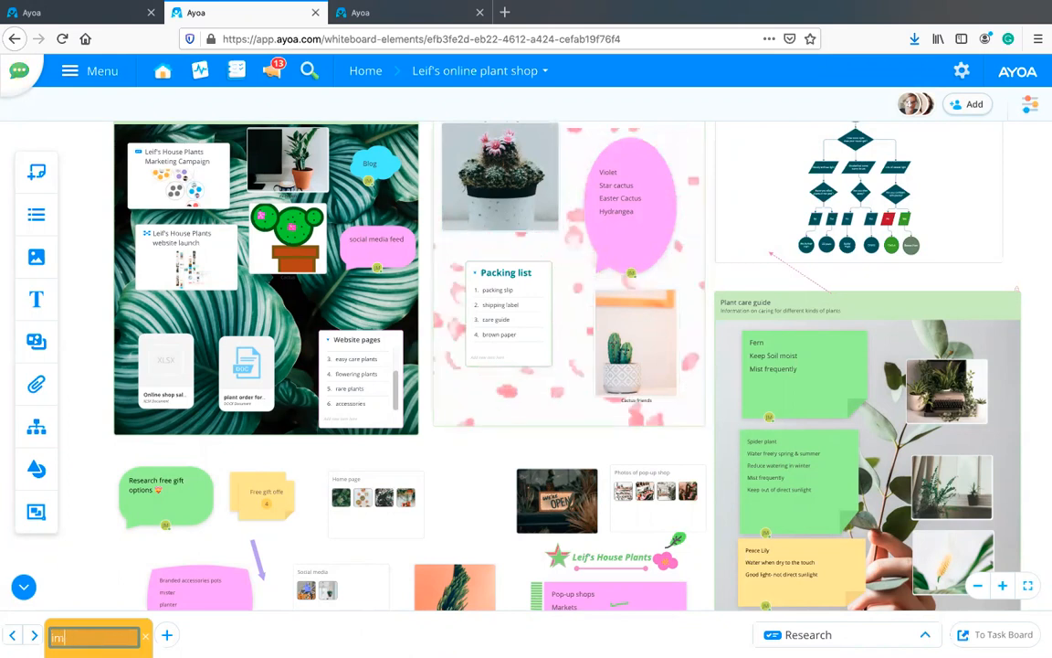
pyautogui.write('itial')
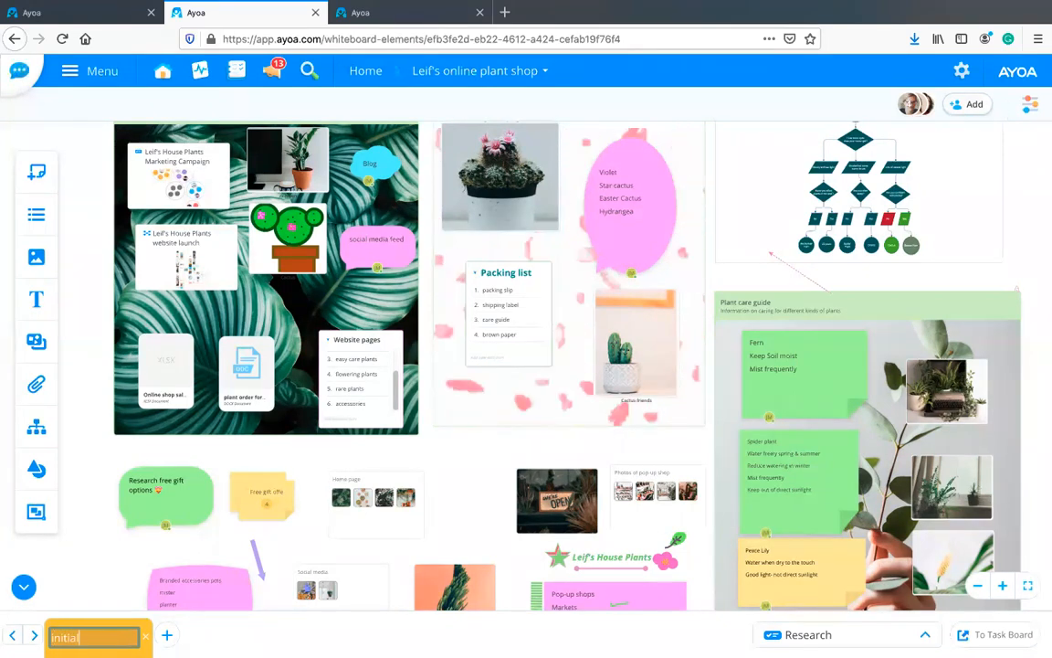
pyautogui.press('Return')
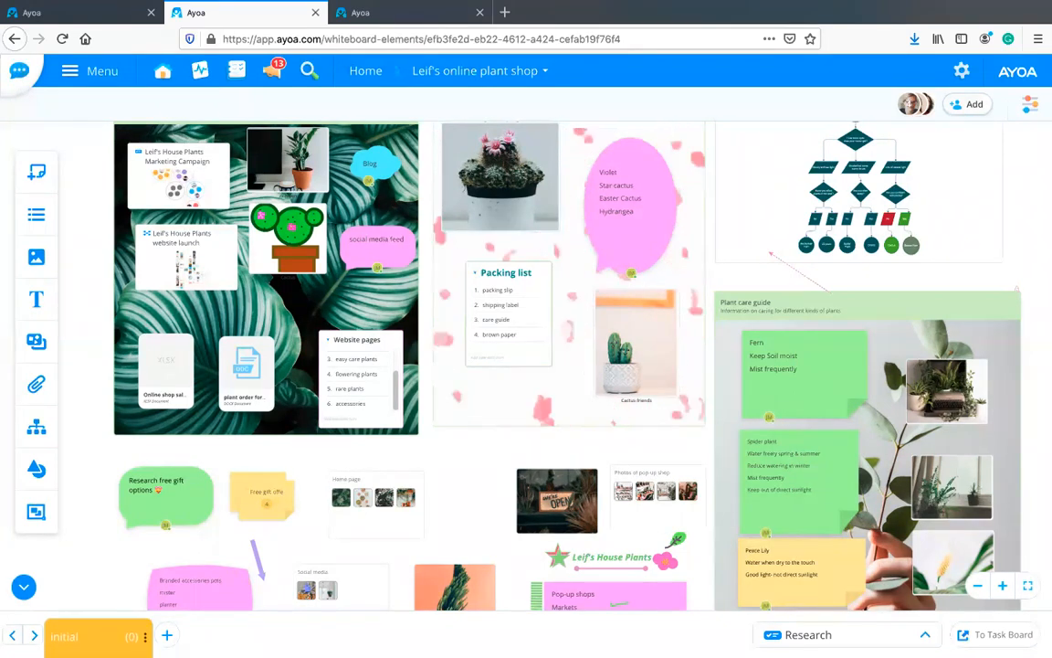
pyautogui.click(167, 633)
pyautogui.write('feedback form')
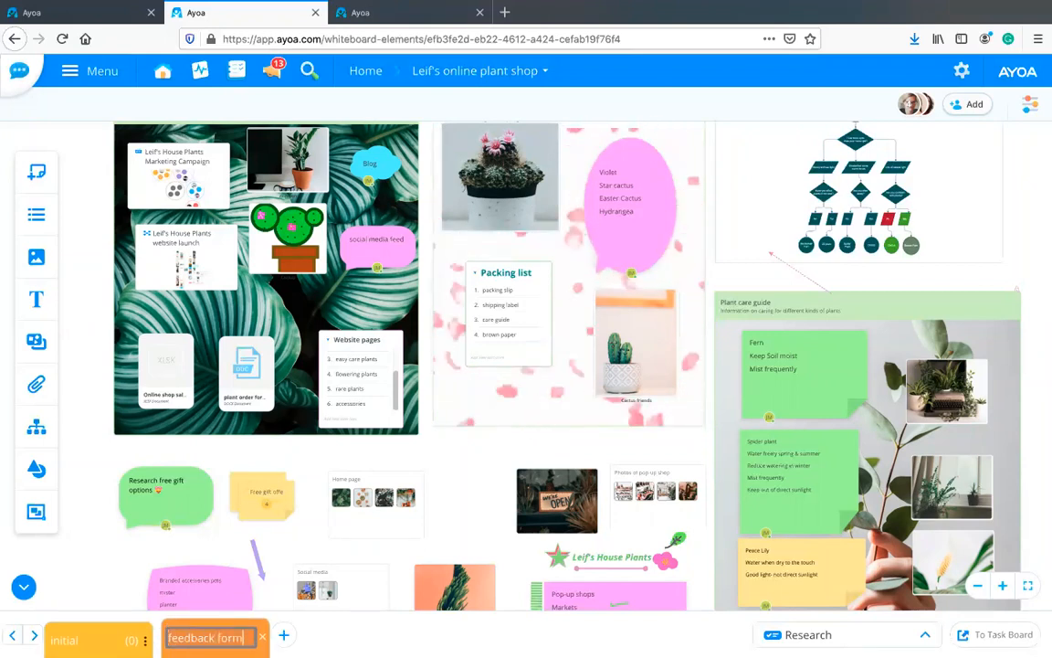
pyautogui.press('Return')
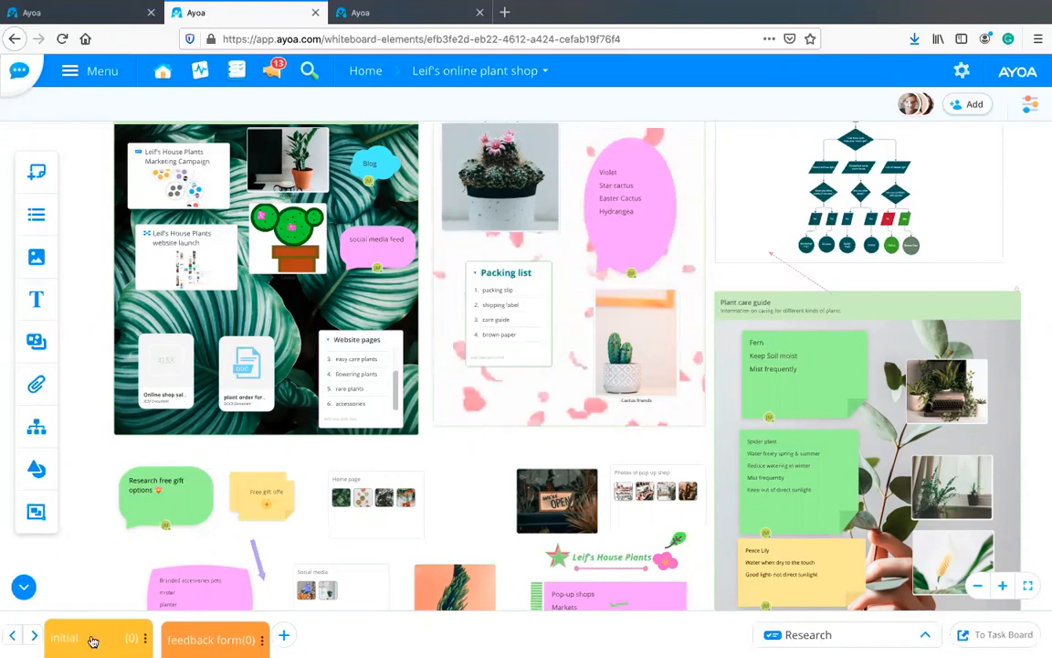
# Step: Add the green Research free gift options note as a task in the initial category
pyautogui.scroll(3, 461, 502)
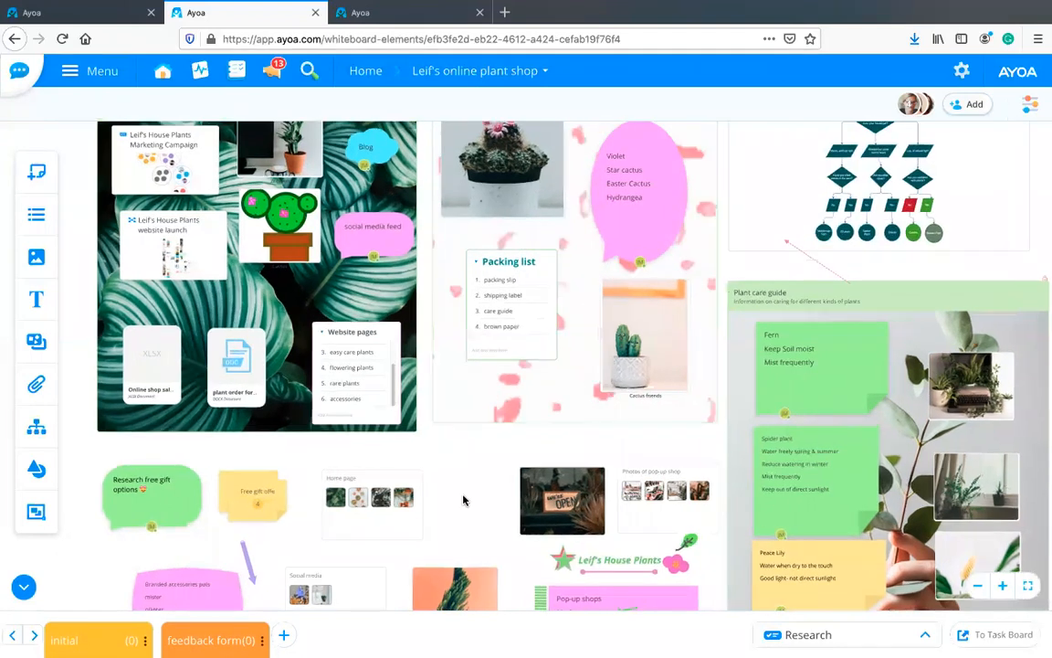
pyautogui.moveTo(461, 512); pyautogui.dragTo(656, 358)
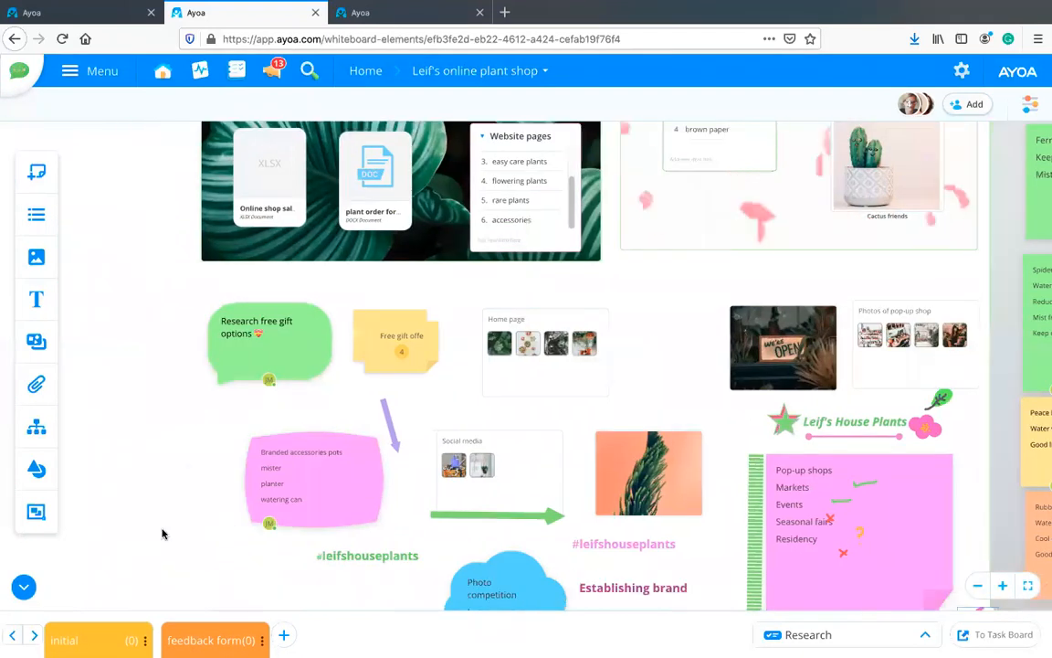
pyautogui.scroll(1, 161, 528)
pyautogui.scroll(2, 161, 529)
pyautogui.moveTo(123, 446); pyautogui.dragTo(24, 452)
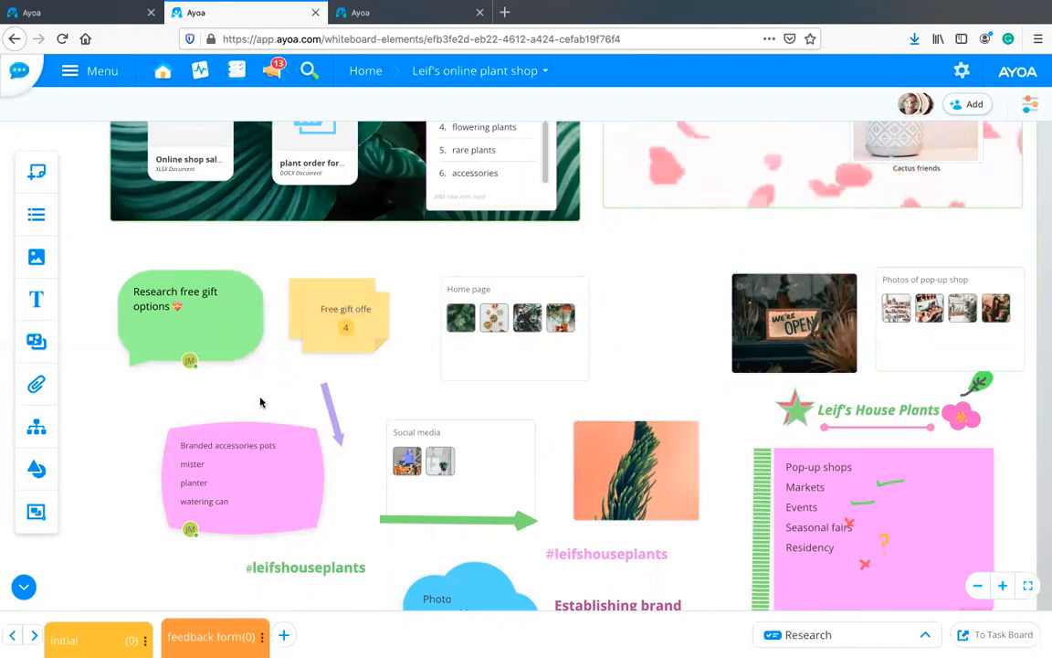
pyautogui.scroll(1, 266, 406)
pyautogui.moveTo(265, 397); pyautogui.dragTo(342, 384)
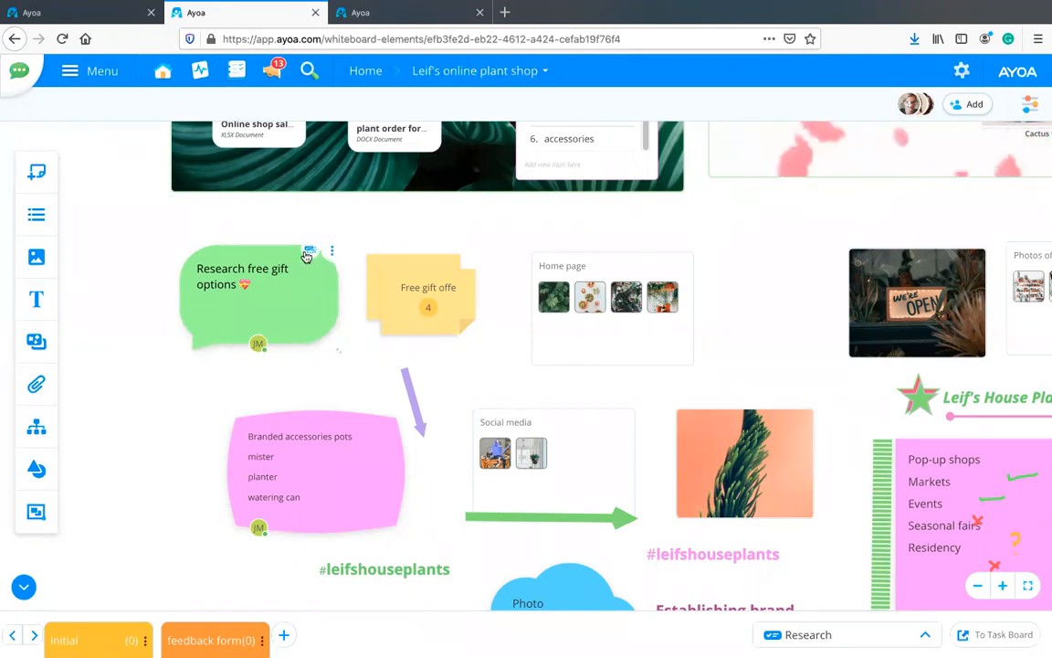
pyautogui.scroll(1, 369, 357)
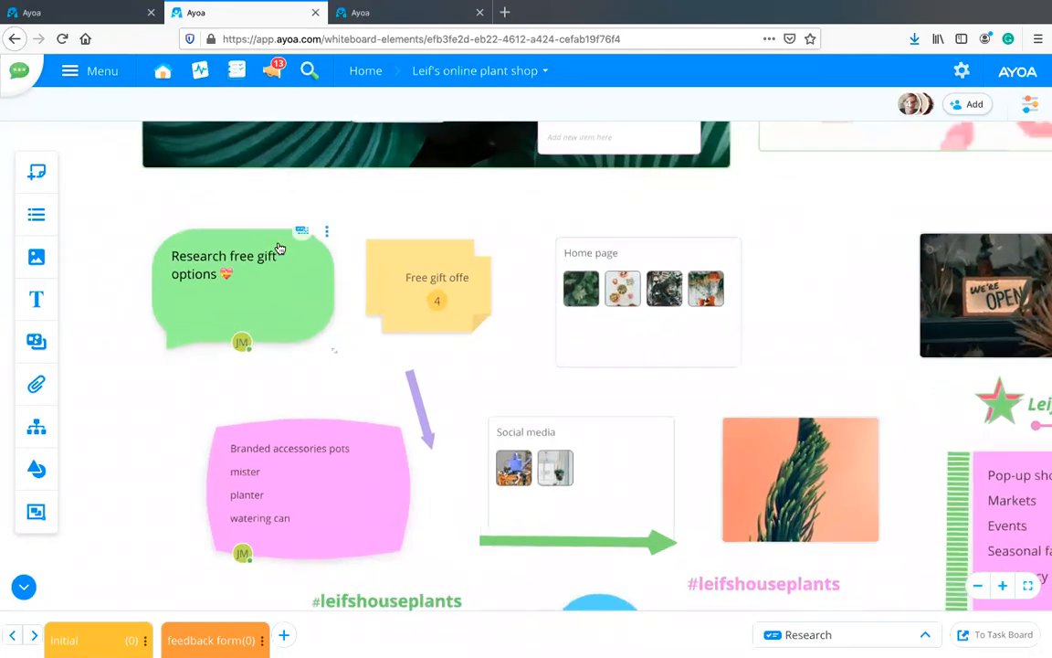
pyautogui.scroll(1, 310, 292)
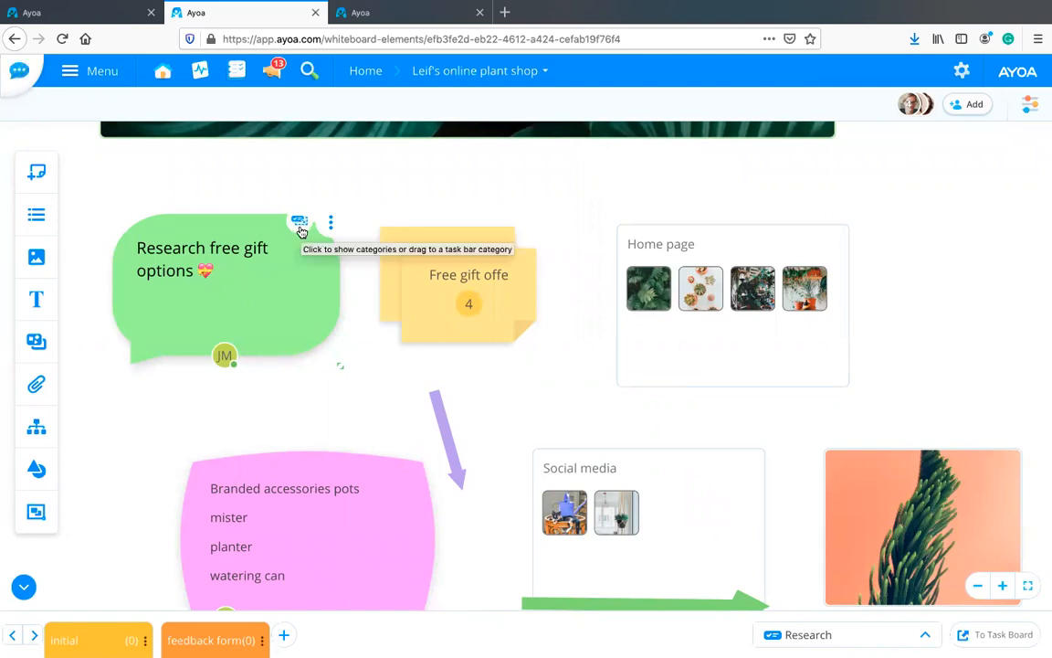
pyautogui.moveTo(300, 226); pyautogui.dragTo(130, 631)
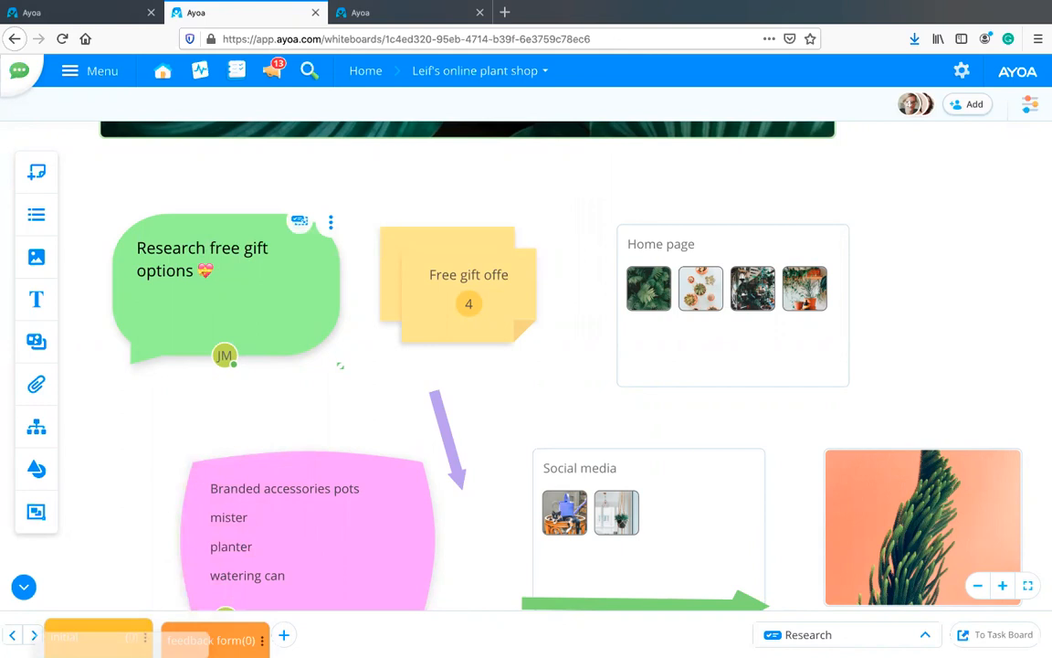
# Step: Check the task inside the initial category and view it on the full Research task board
pyautogui.click(106, 637)
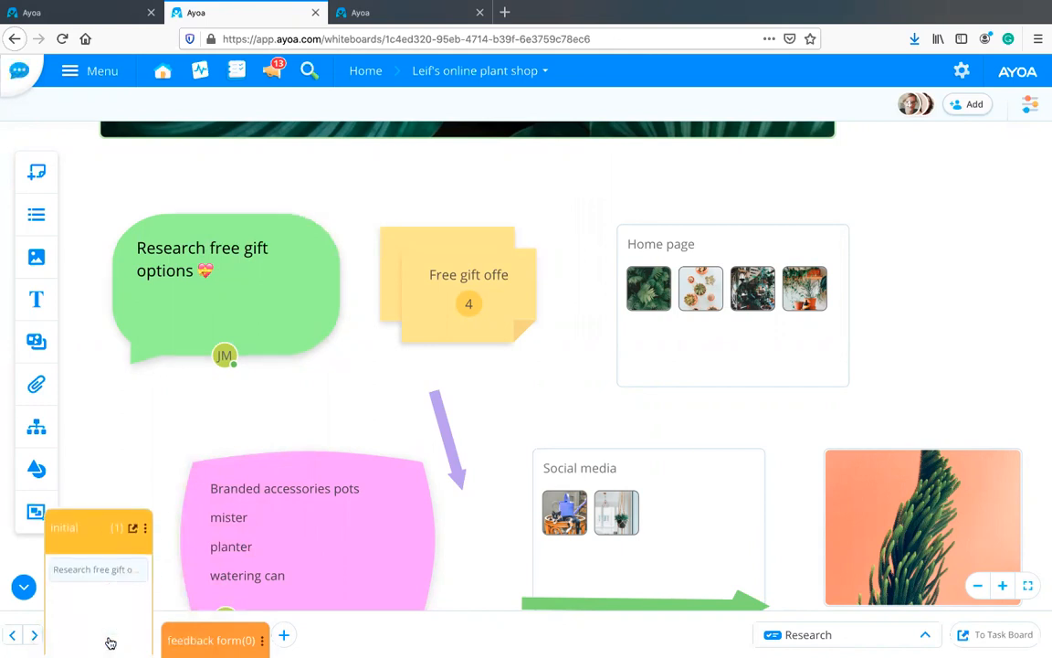
pyautogui.click(100, 575)
pyautogui.click(96, 571)
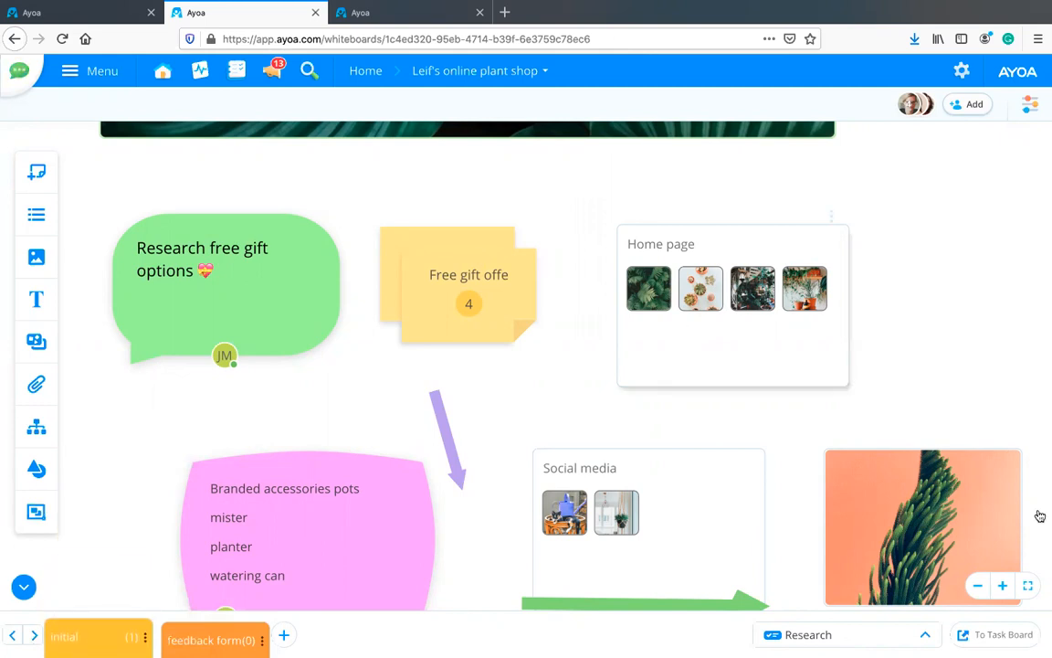
pyautogui.click(985, 643)
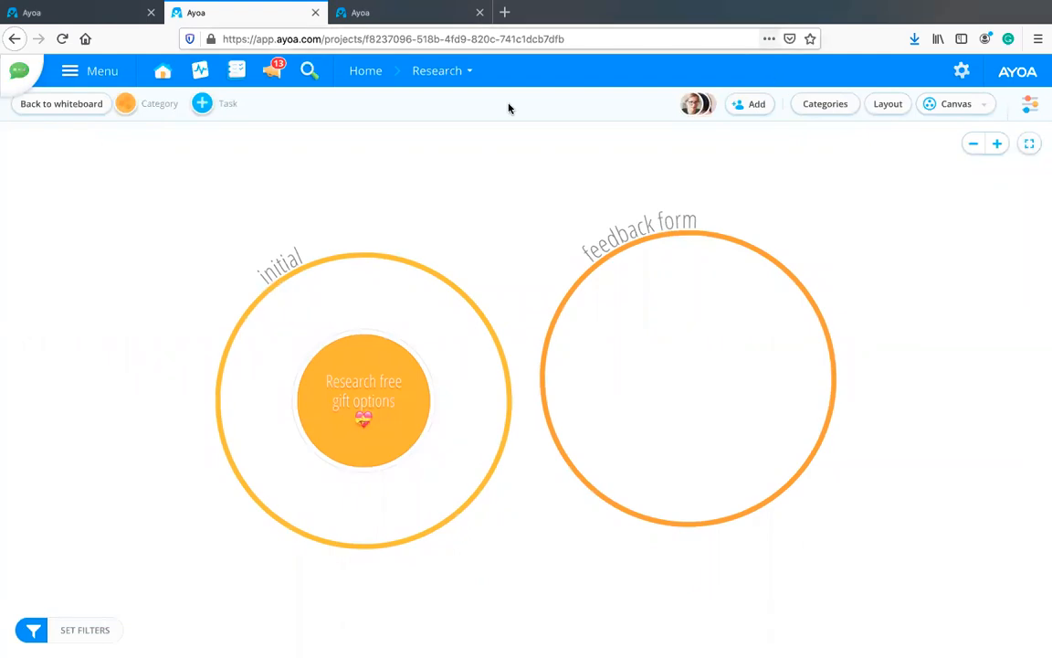
pyautogui.moveTo(362, 417)
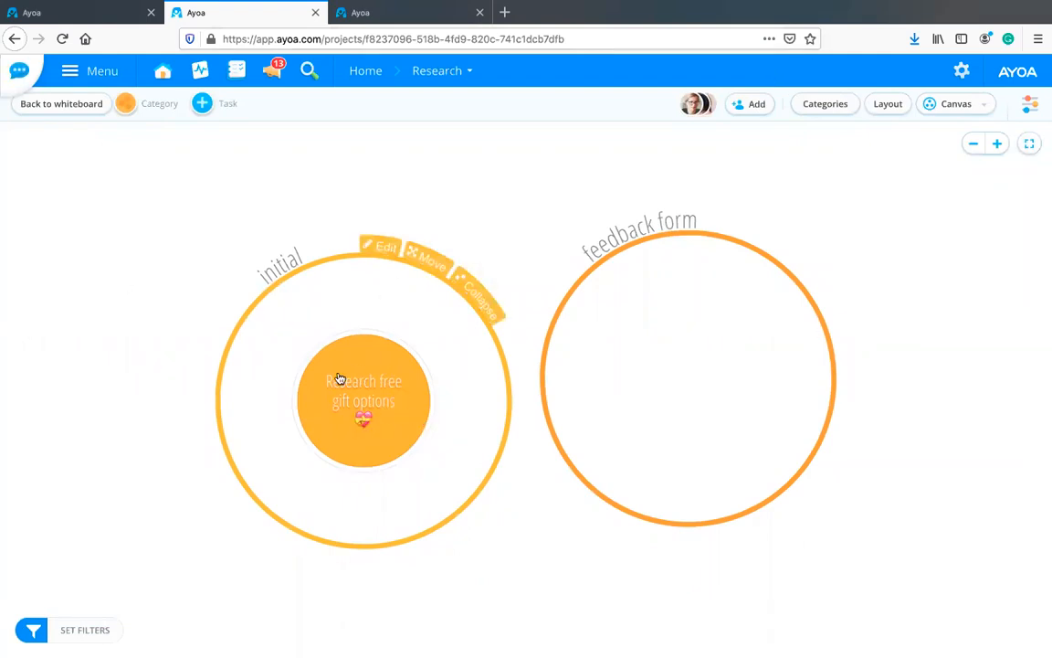
# Step: Return to the Leif's online plant shop whiteboard and show its task bar
pyautogui.click(365, 72)
pyautogui.click(753, 461)
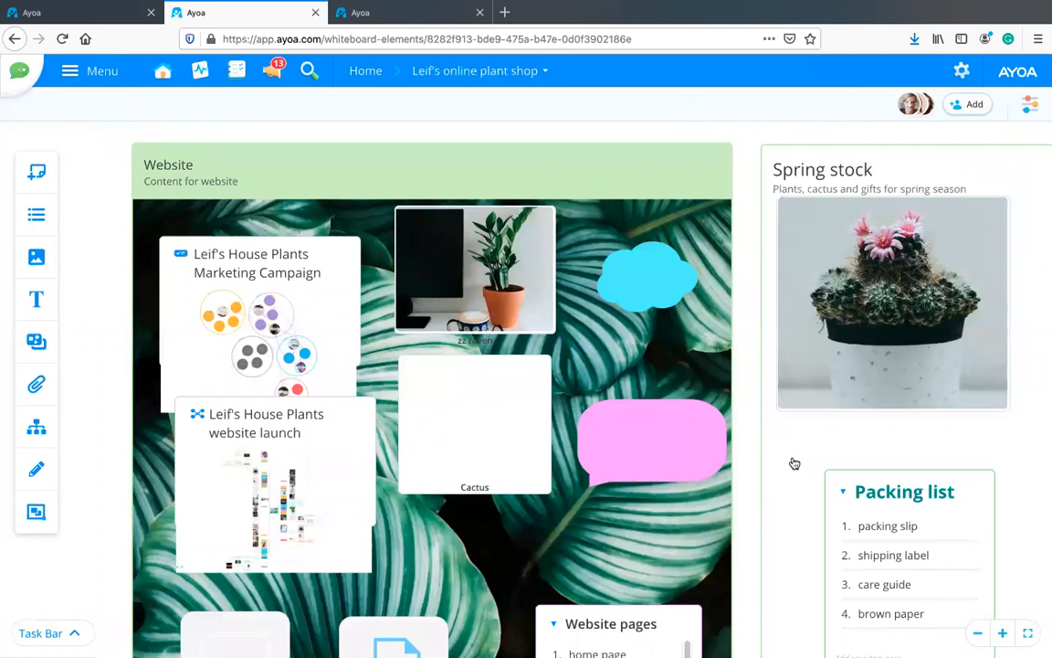
pyautogui.scroll(-4, 822, 467)
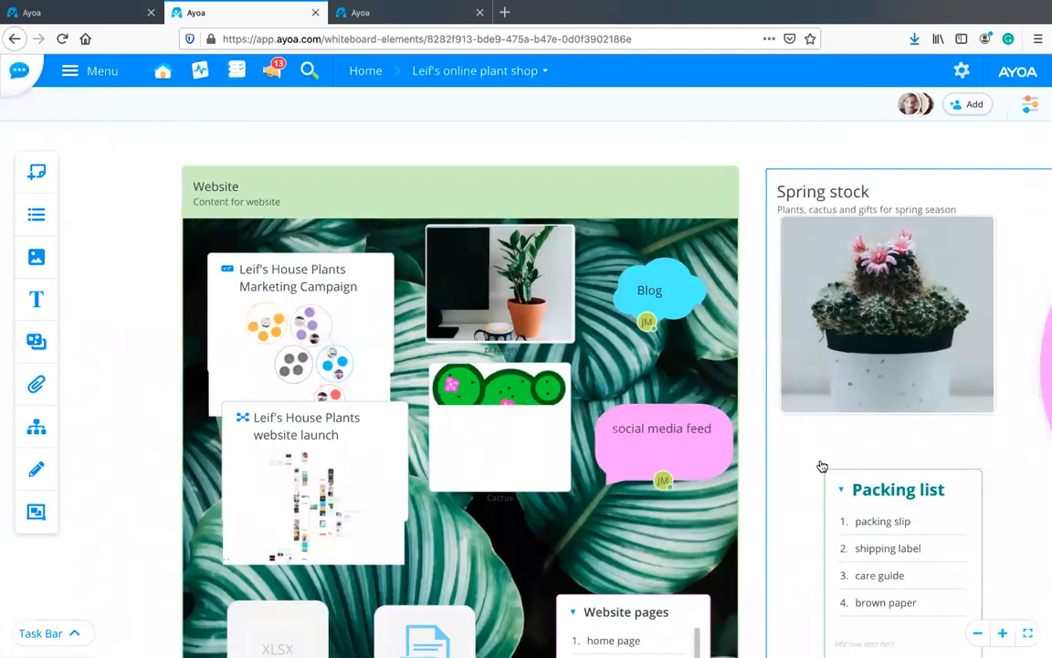
pyautogui.scroll(-3, 146, 529)
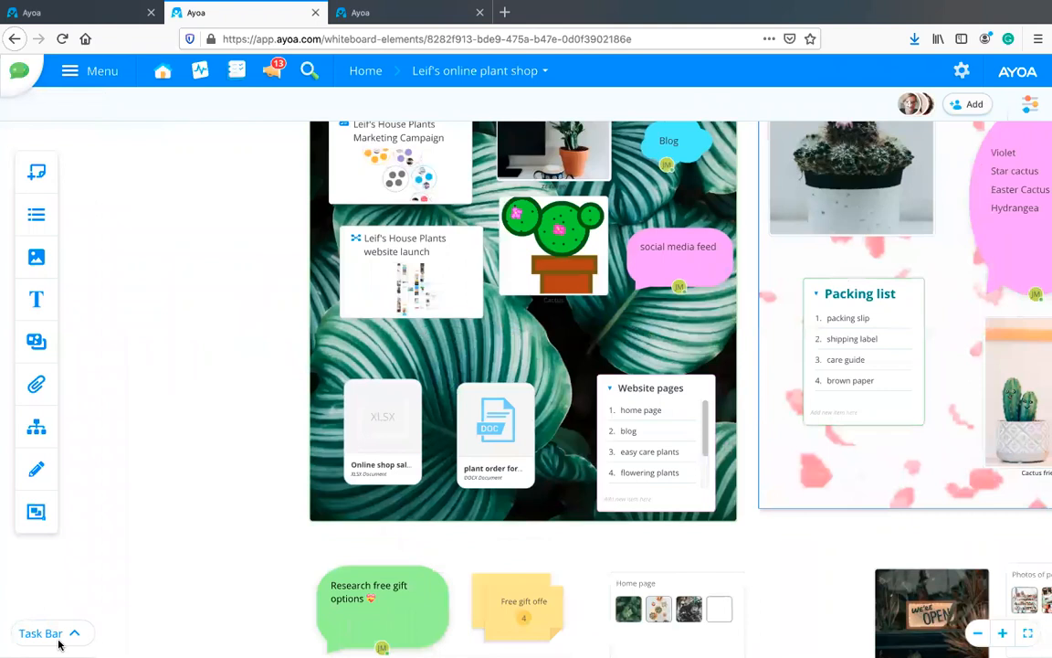
pyautogui.click(78, 633)
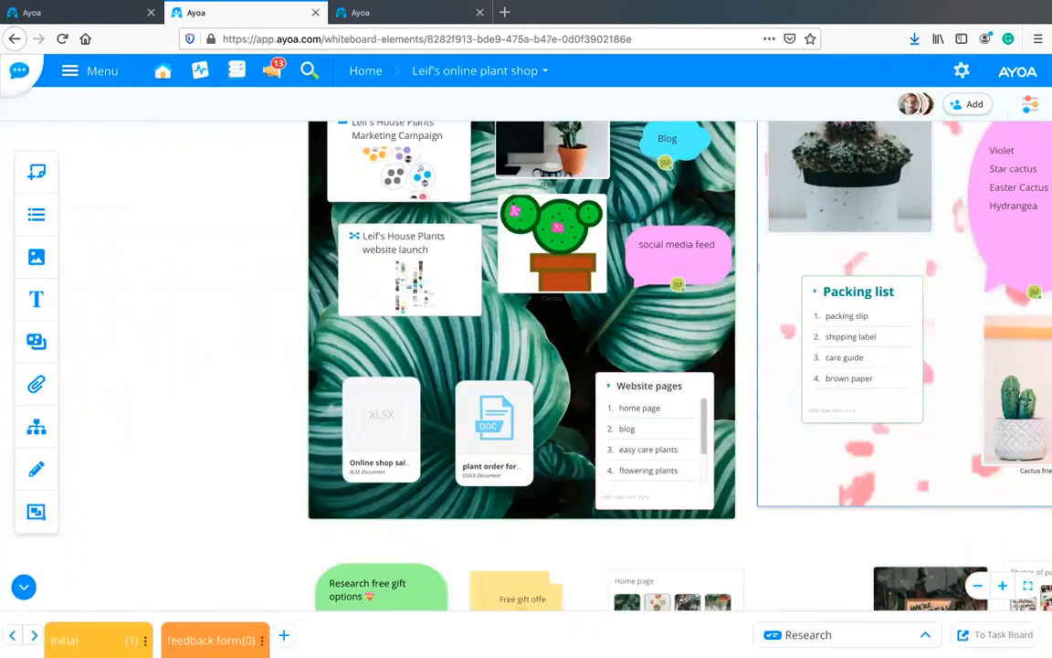
pyautogui.moveTo(244, 413); pyautogui.dragTo(127, 379)
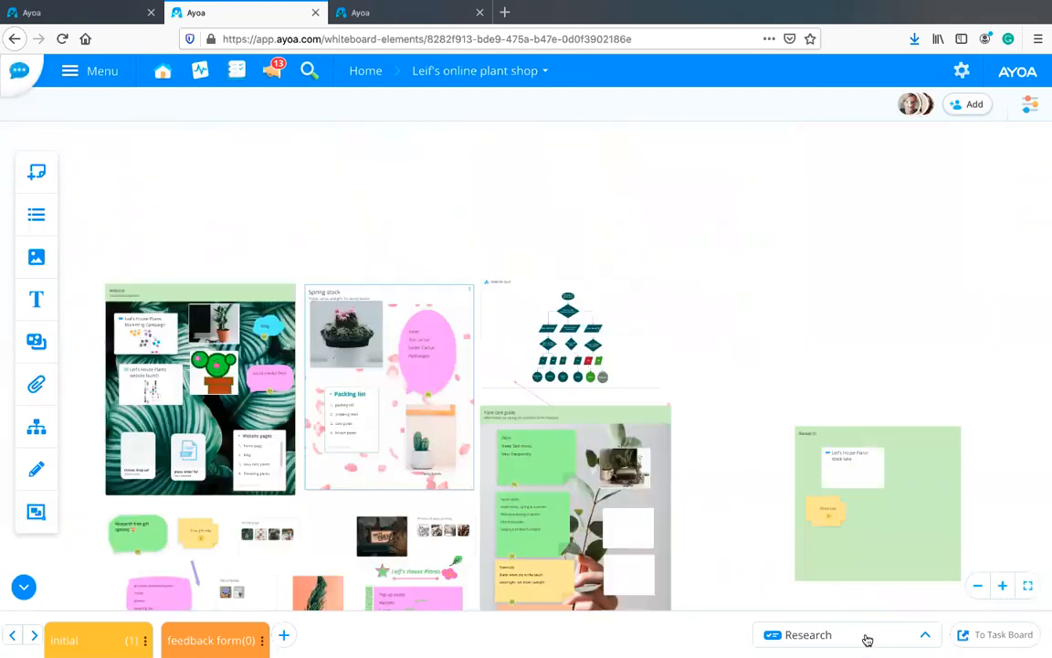
# Step: Switch the whiteboard's attached task board to Leif's House Plants stock take
pyautogui.click(866, 639)
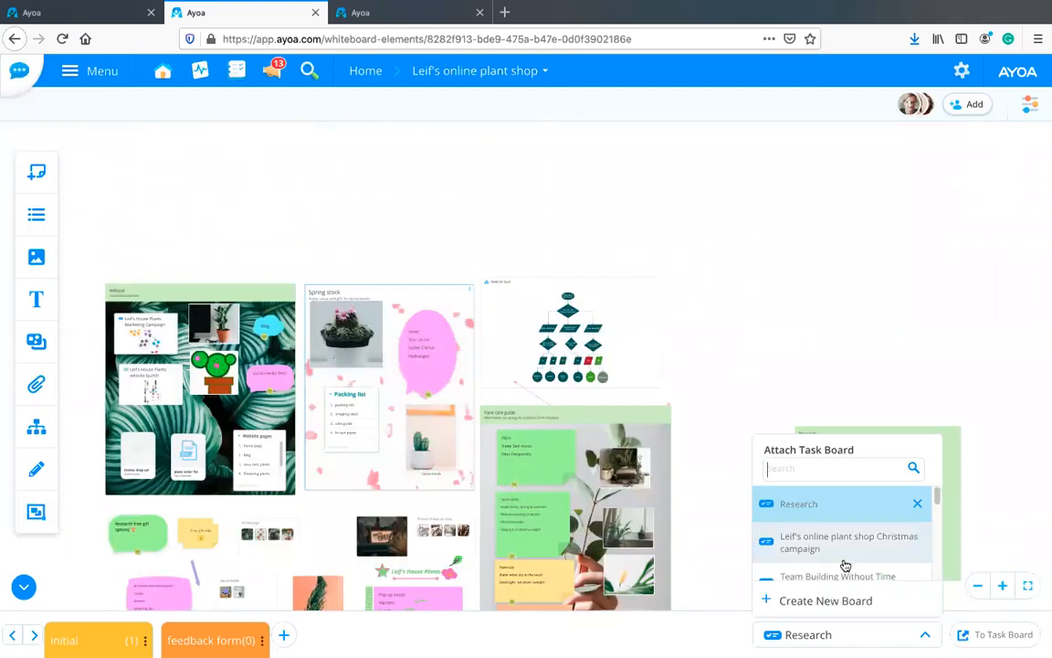
pyautogui.scroll(-2, 846, 564)
pyautogui.click(846, 560)
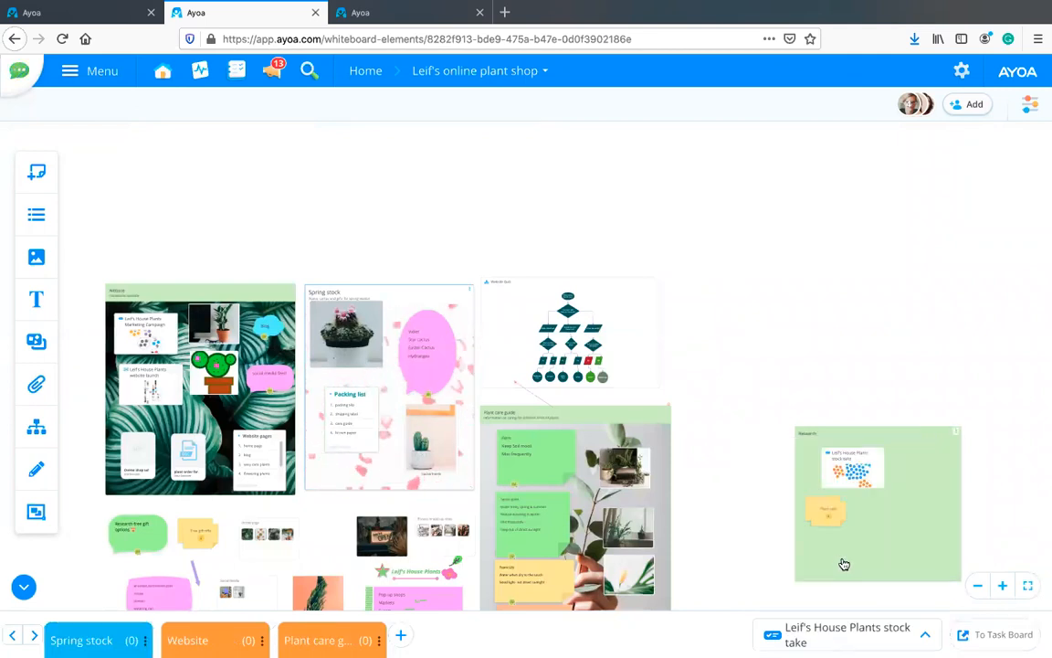
# Step: Switch the whiteboard's attached task board to Leif's House Plants Marketing Campaign
pyautogui.click(880, 637)
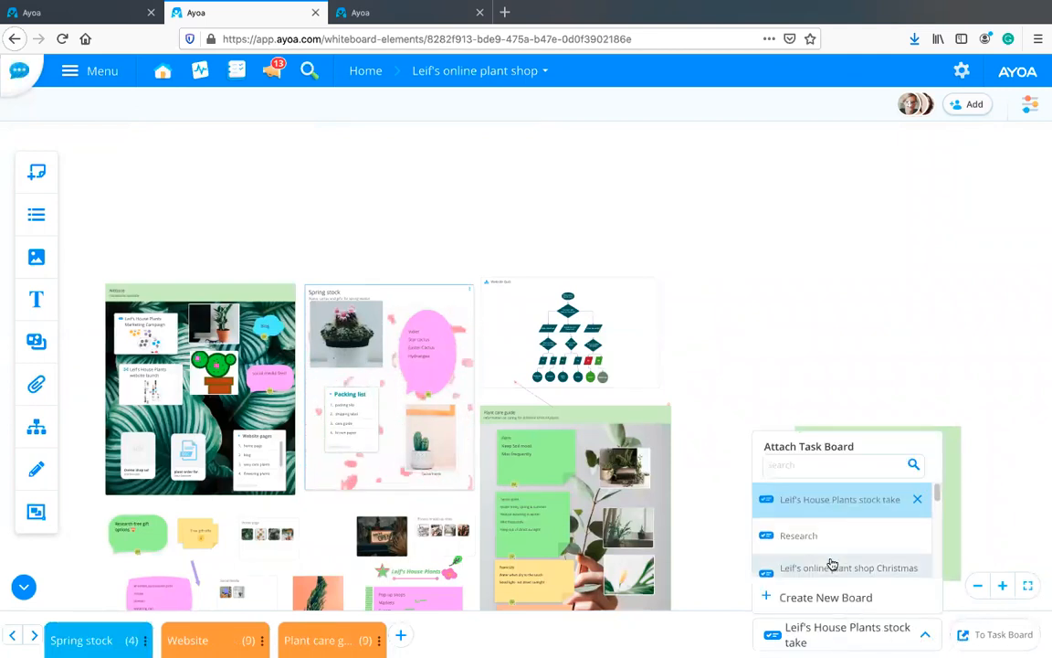
pyautogui.scroll(-3, 827, 562)
pyautogui.click(825, 559)
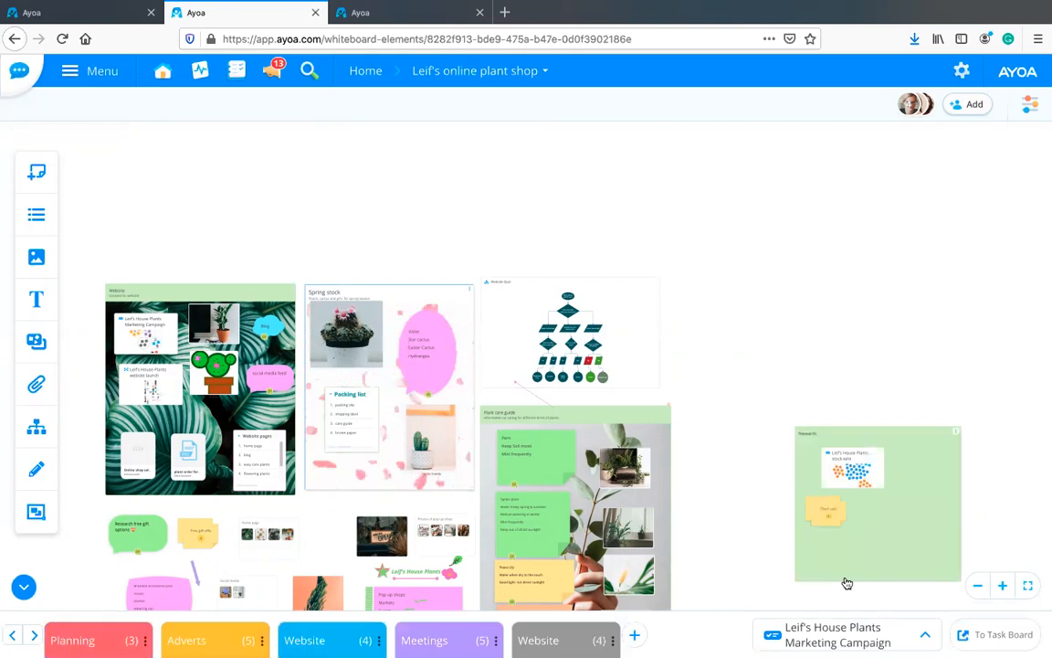
# Step: Expand the Planning category, view the Roller banners task's details alongside the whiteboard, and close them
pyautogui.click(105, 636)
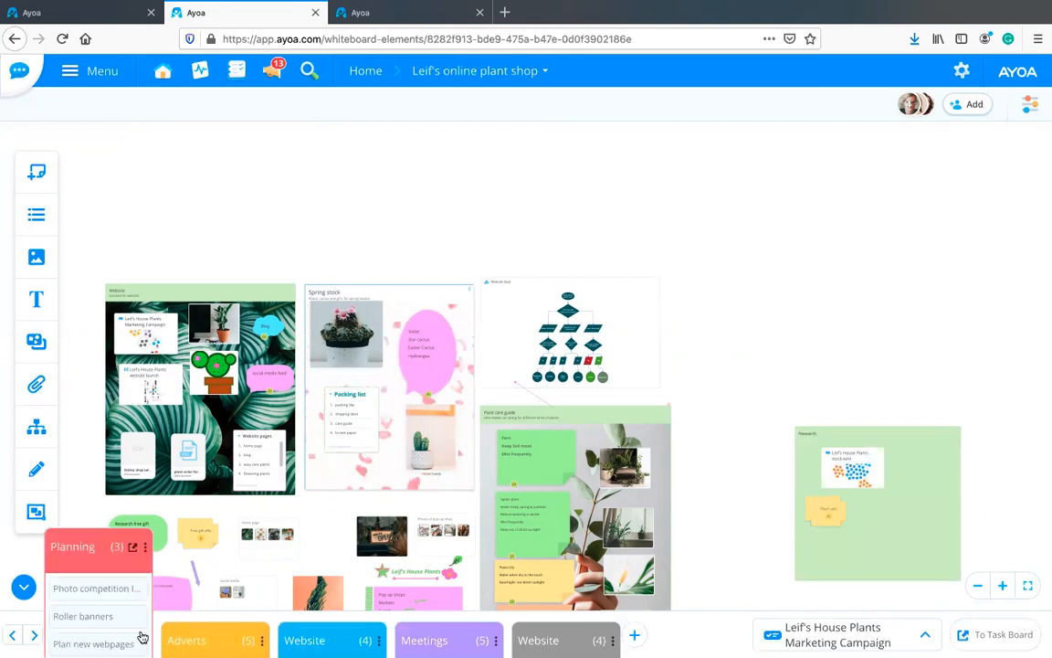
pyautogui.click(99, 604)
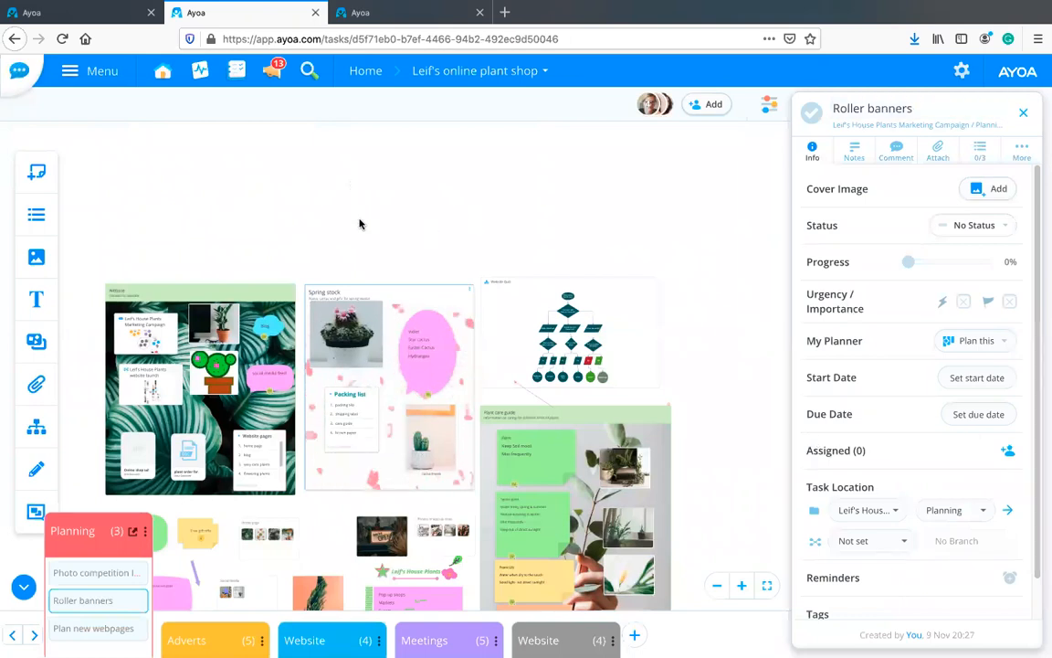
pyautogui.moveTo(443, 108); pyautogui.dragTo(395, 118)
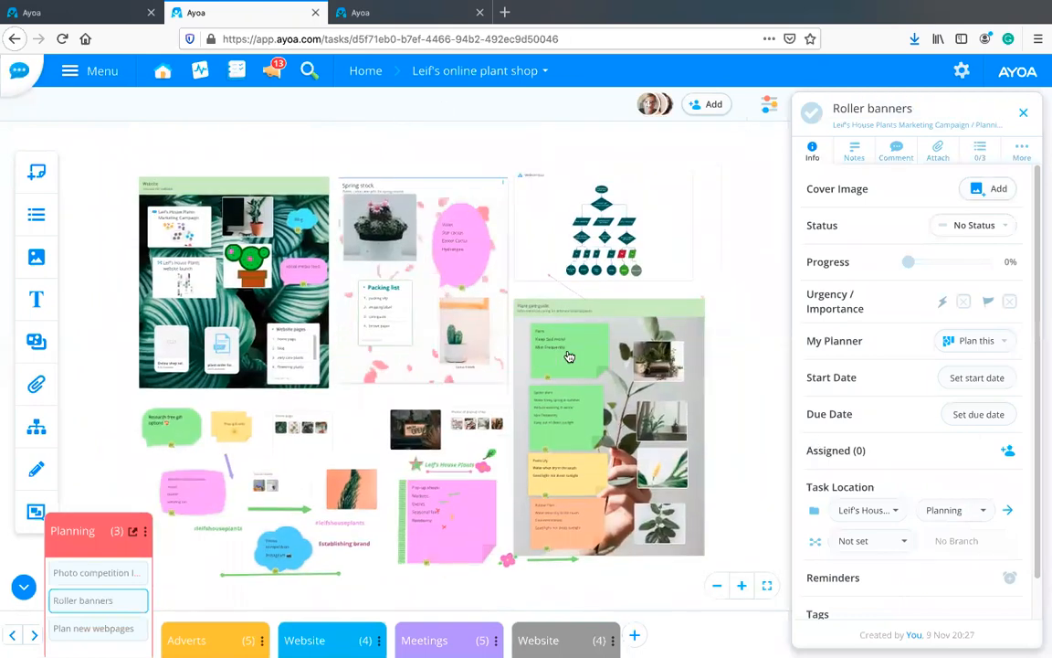
pyautogui.scroll(5, 568, 354)
pyautogui.scroll(2, 567, 355)
pyautogui.scroll(-10, 567, 354)
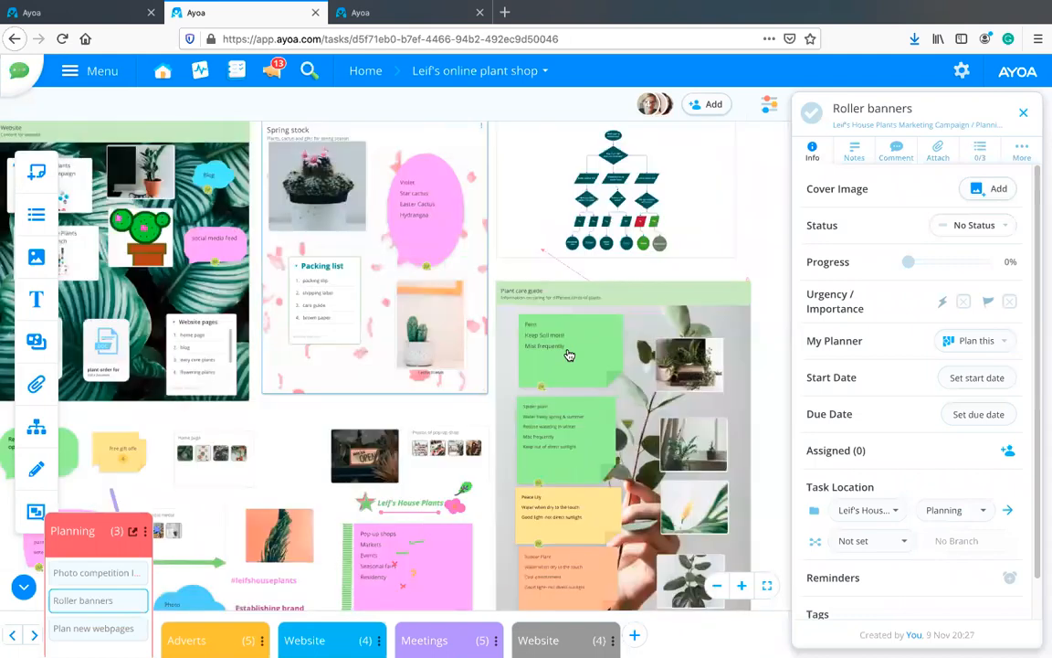
pyautogui.scroll(4, 567, 354)
pyautogui.scroll(-4, 567, 354)
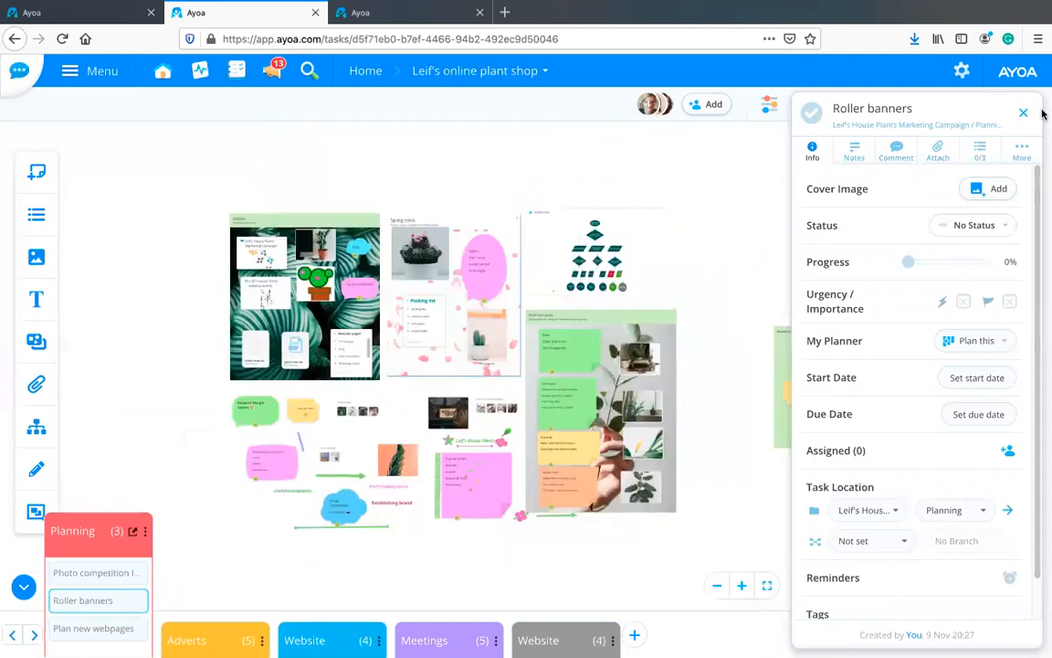
pyautogui.click(1024, 115)
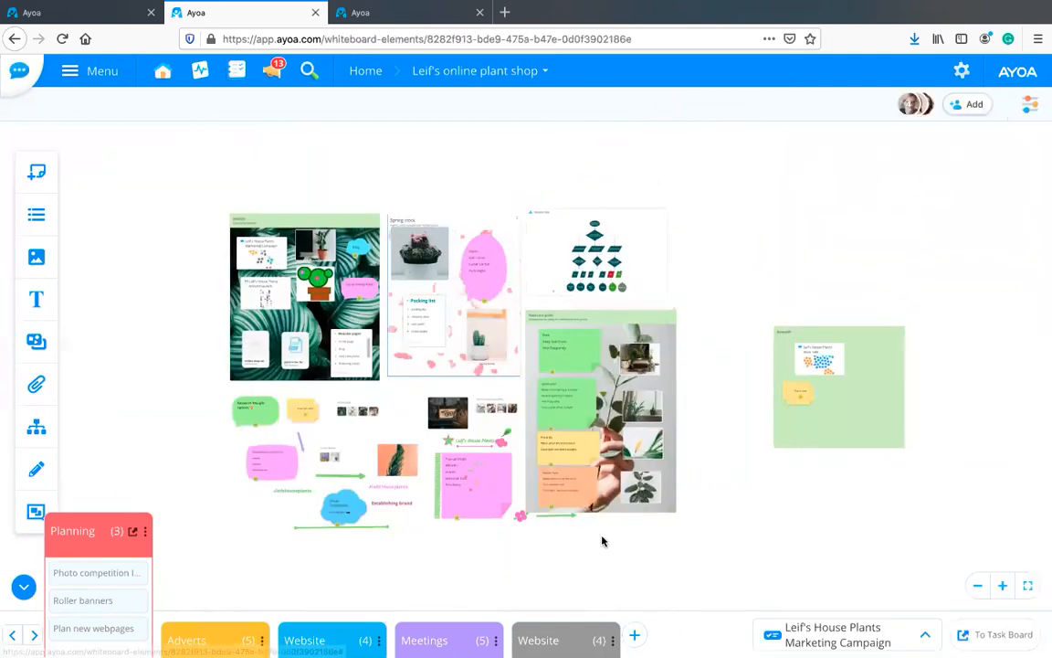
# Step: Hide the whiteboard's task bar
pyautogui.click(24, 587)
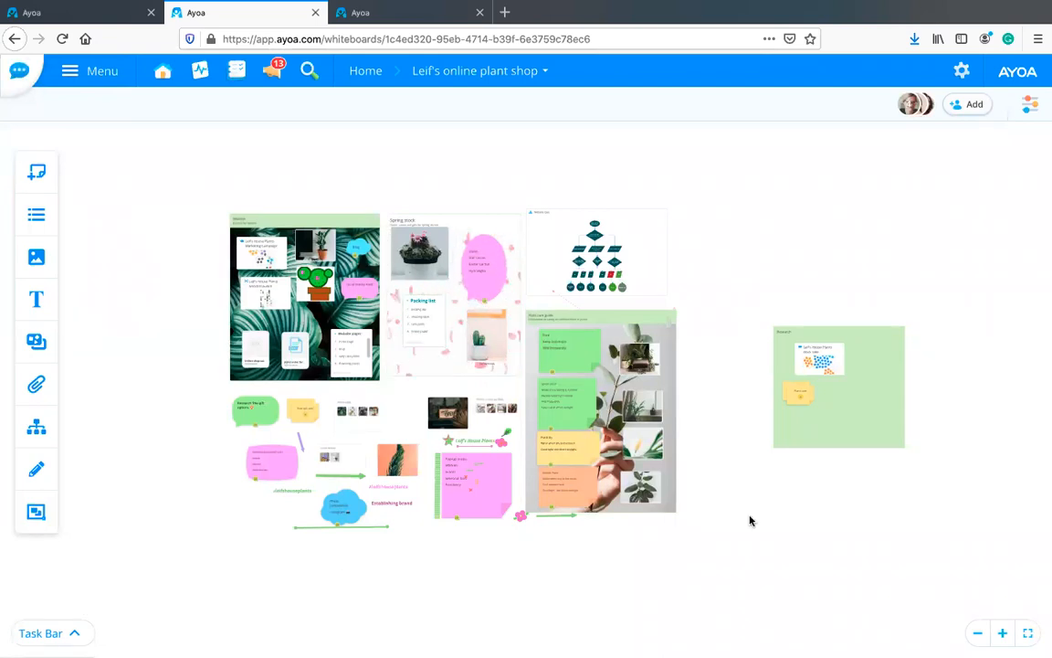
pyautogui.scroll(3, 759, 522)
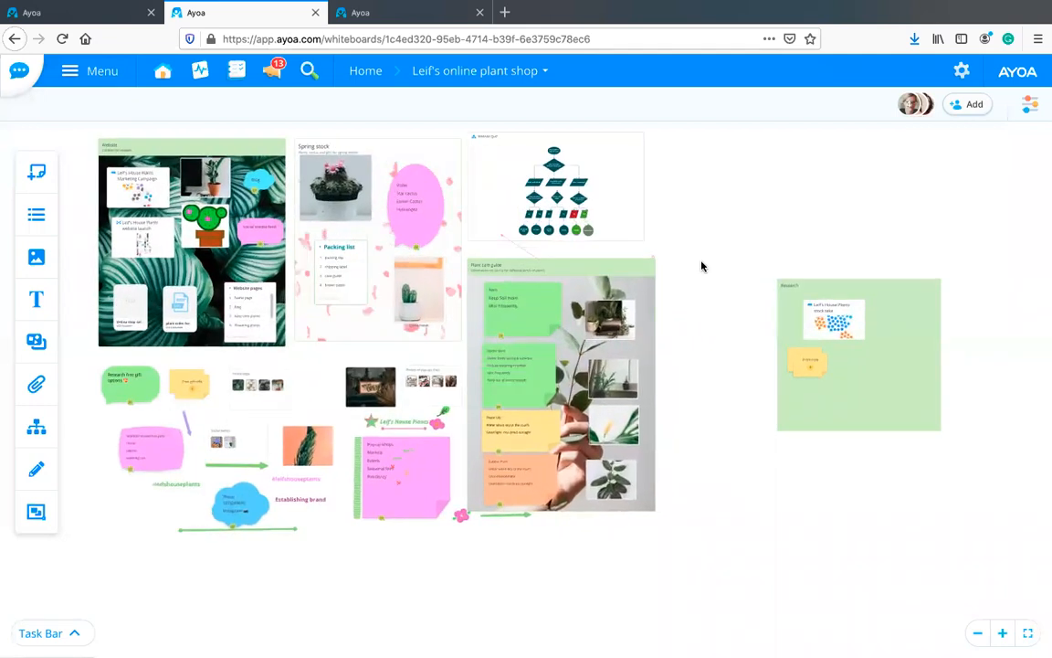
pyautogui.moveTo(706, 232); pyautogui.dragTo(758, 245)
pyautogui.scroll(2, 733, 274)
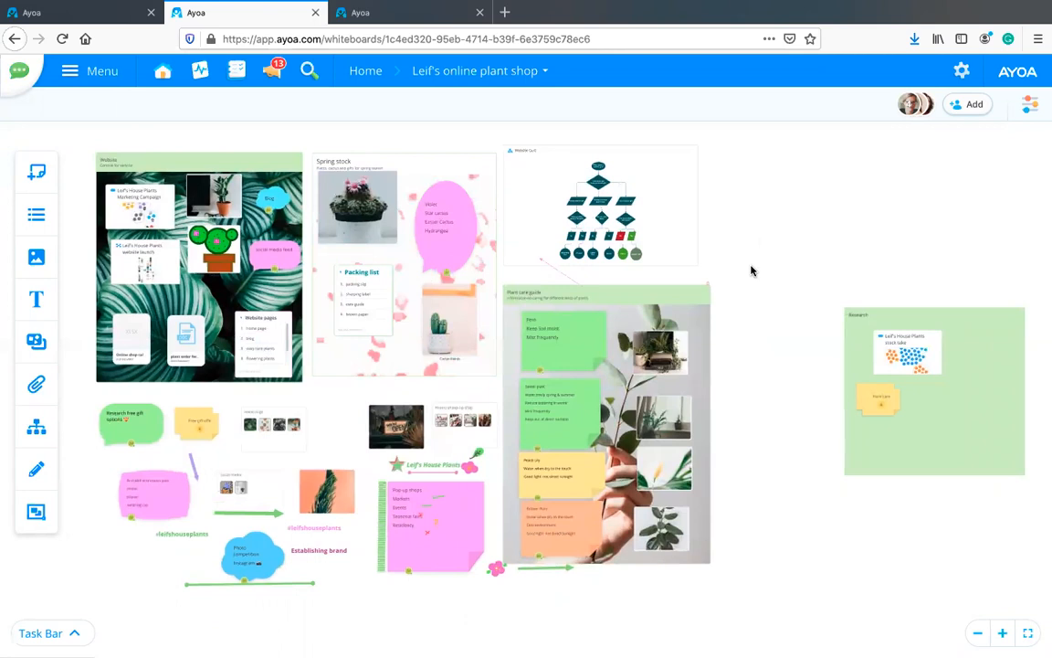
# Step: Export the Leif's online plant shop whiteboard as a new mind map and open the exported map
pyautogui.click(1031, 107)
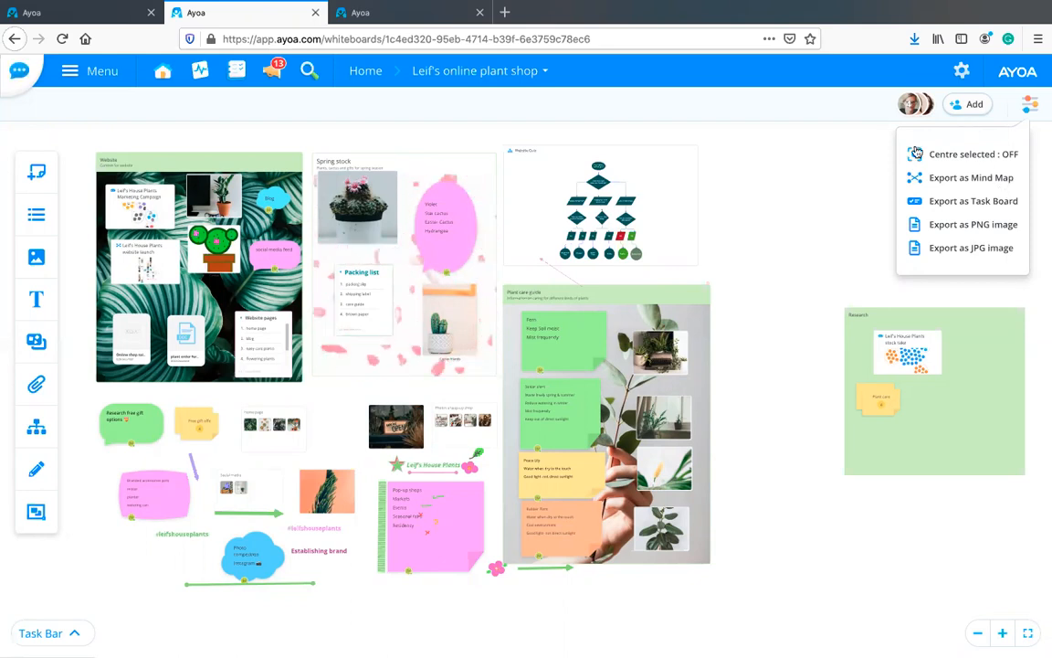
pyautogui.click(952, 180)
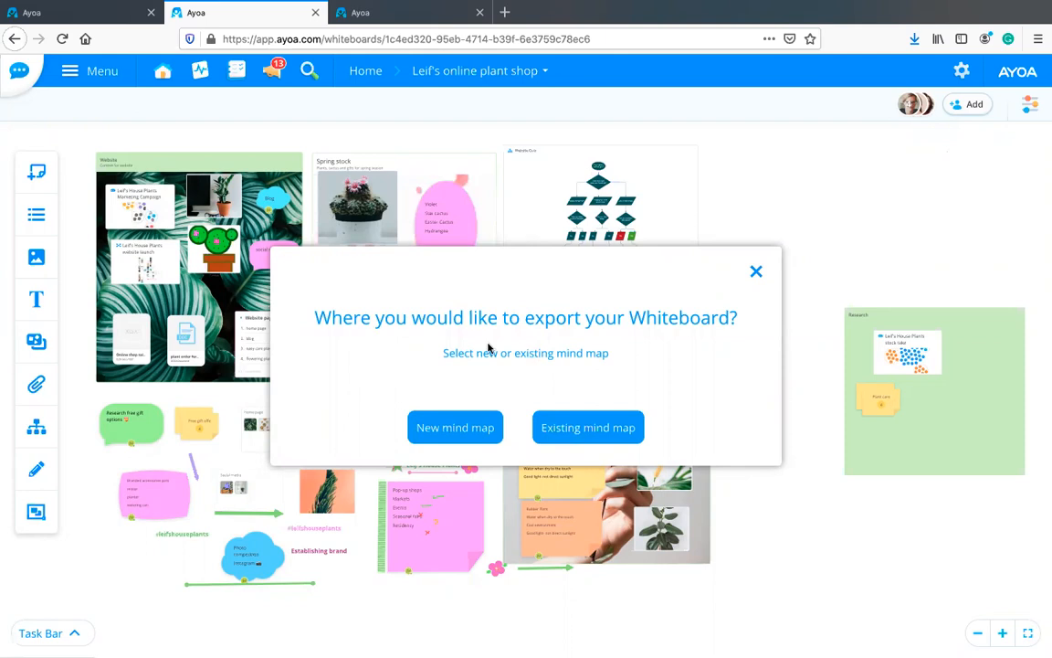
pyautogui.click(441, 437)
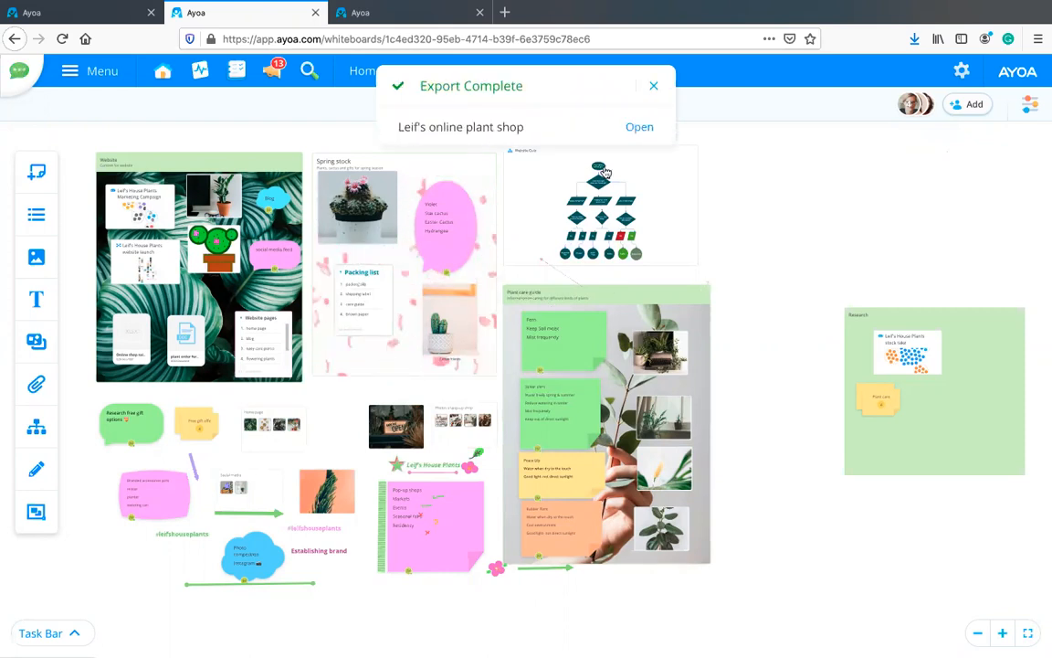
pyautogui.click(643, 131)
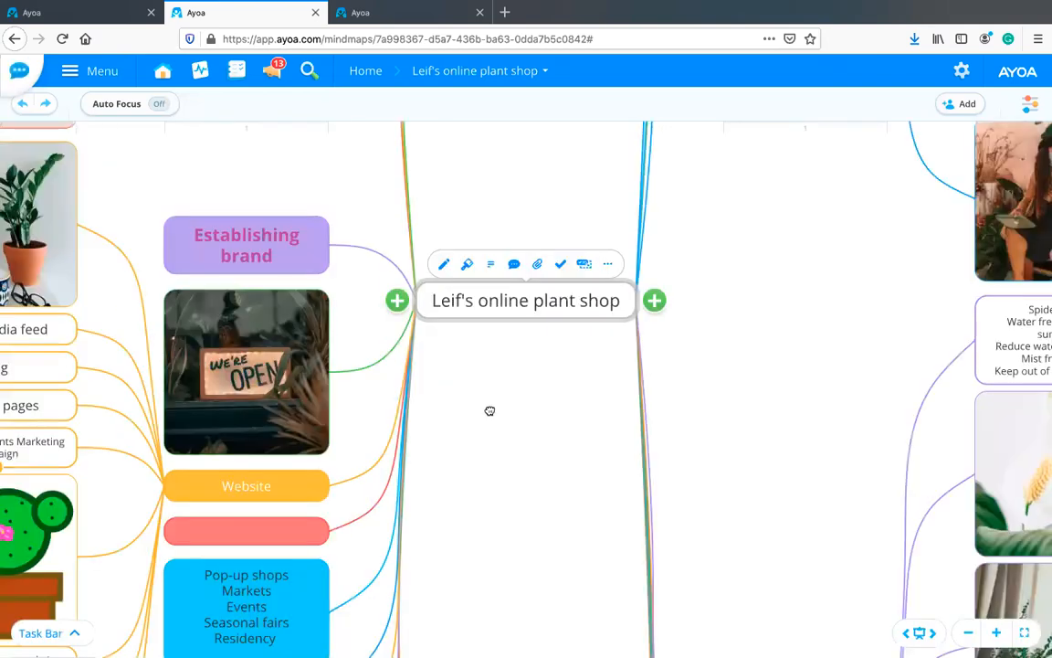
# Step: Examine how the whiteboard's sections, notes and images are laid out as branches of the exported mind map
pyautogui.moveTo(489, 411); pyautogui.dragTo(498, 413)
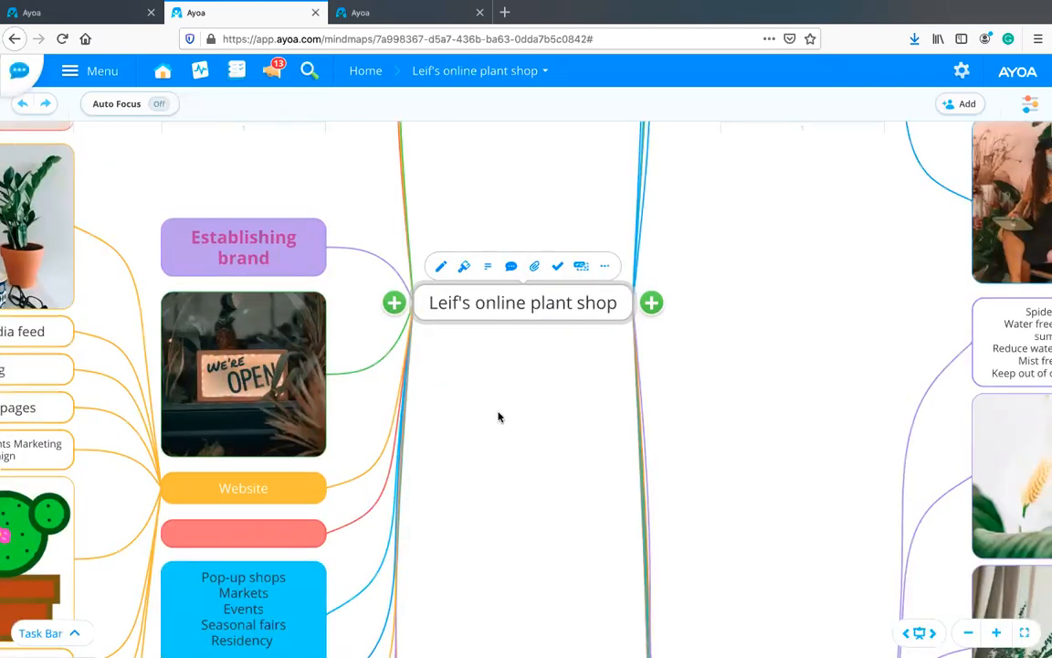
pyautogui.scroll(-5, 498, 433)
pyautogui.scroll(2, 498, 432)
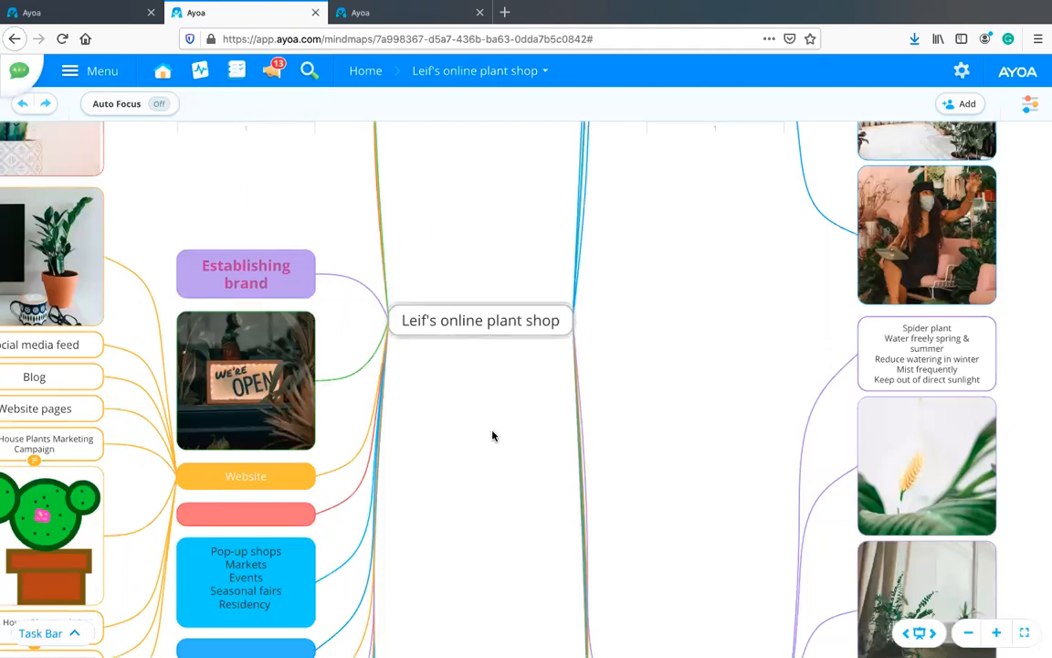
pyautogui.scroll(-5, 493, 429)
pyautogui.scroll(3, 507, 343)
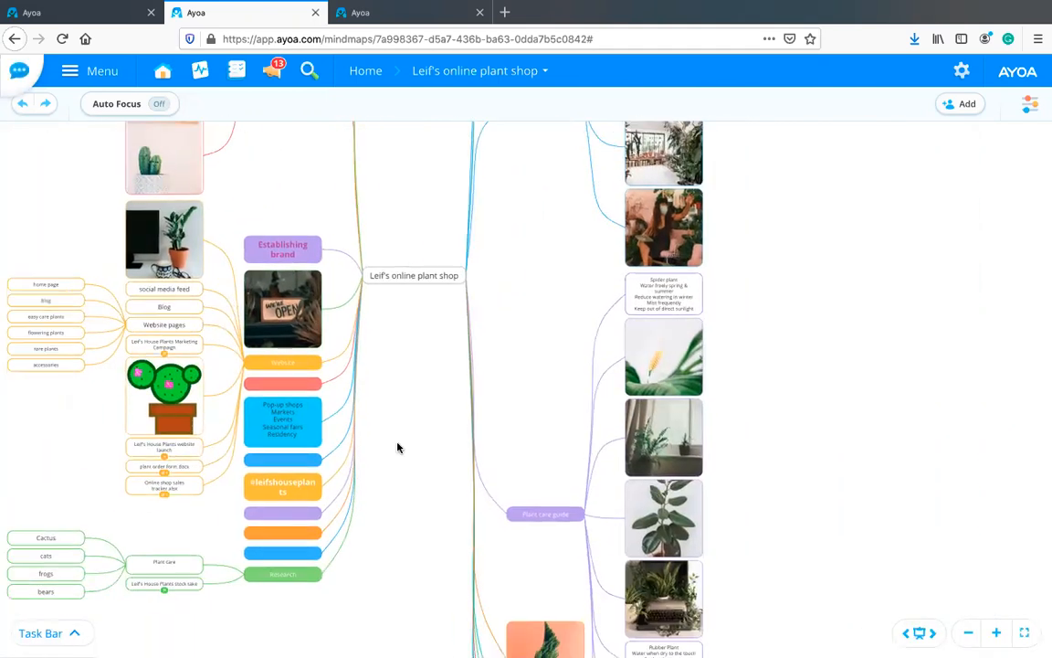
pyautogui.scroll(2, 398, 448)
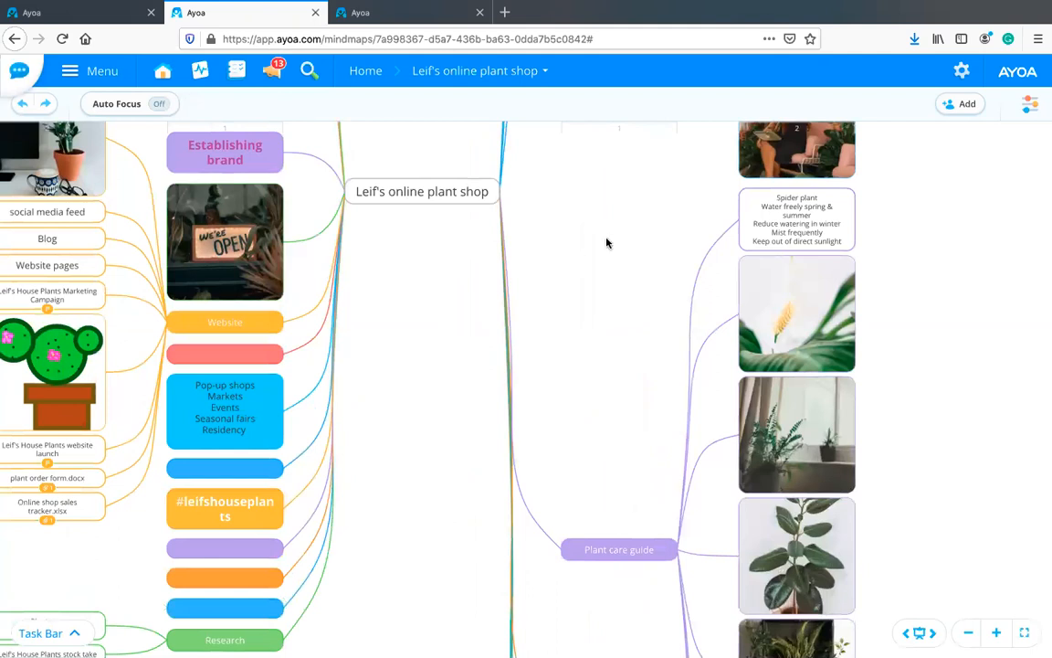
pyautogui.moveTo(620, 465); pyautogui.dragTo(635, 603)
pyautogui.moveTo(484, 373); pyautogui.dragTo(520, 532)
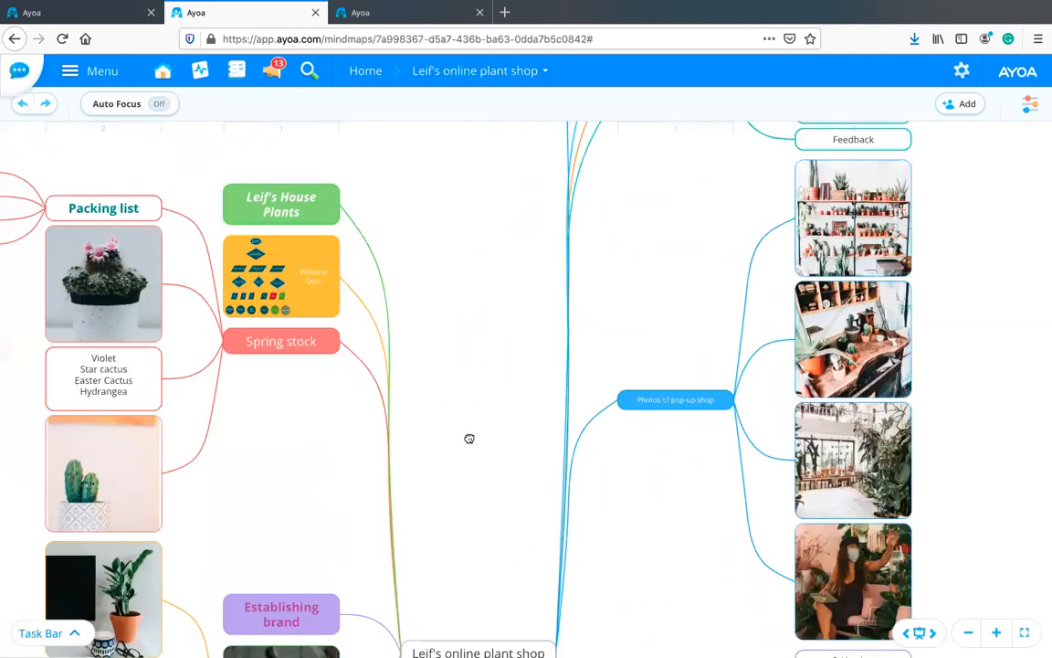
pyautogui.moveTo(484, 567); pyautogui.dragTo(639, 210)
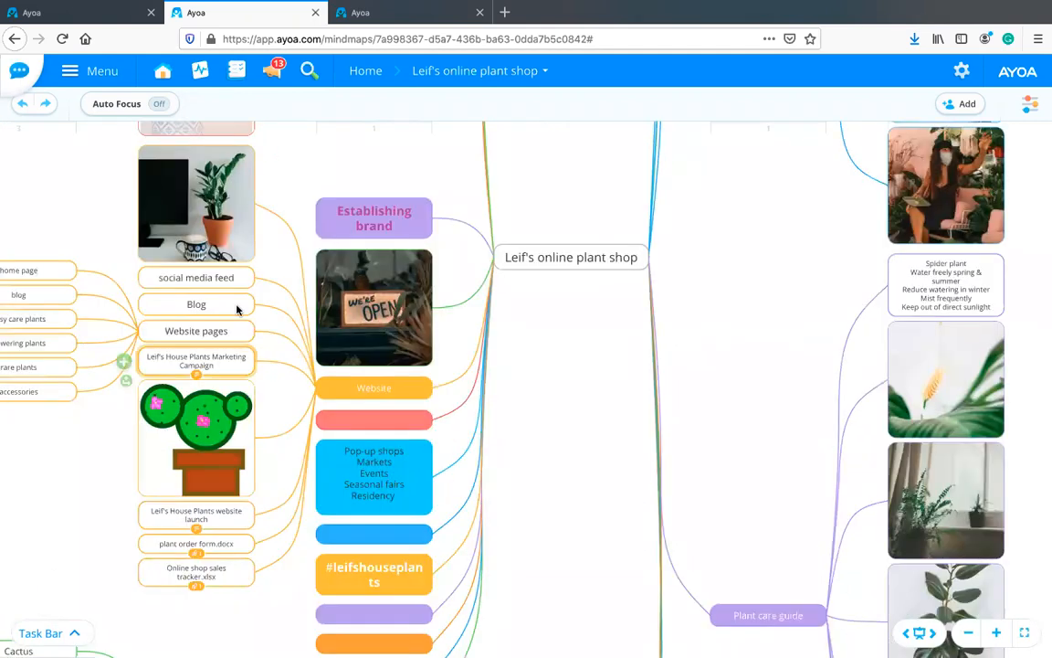
pyautogui.scroll(-3, 444, 367)
pyautogui.hscroll(2, 444, 367)
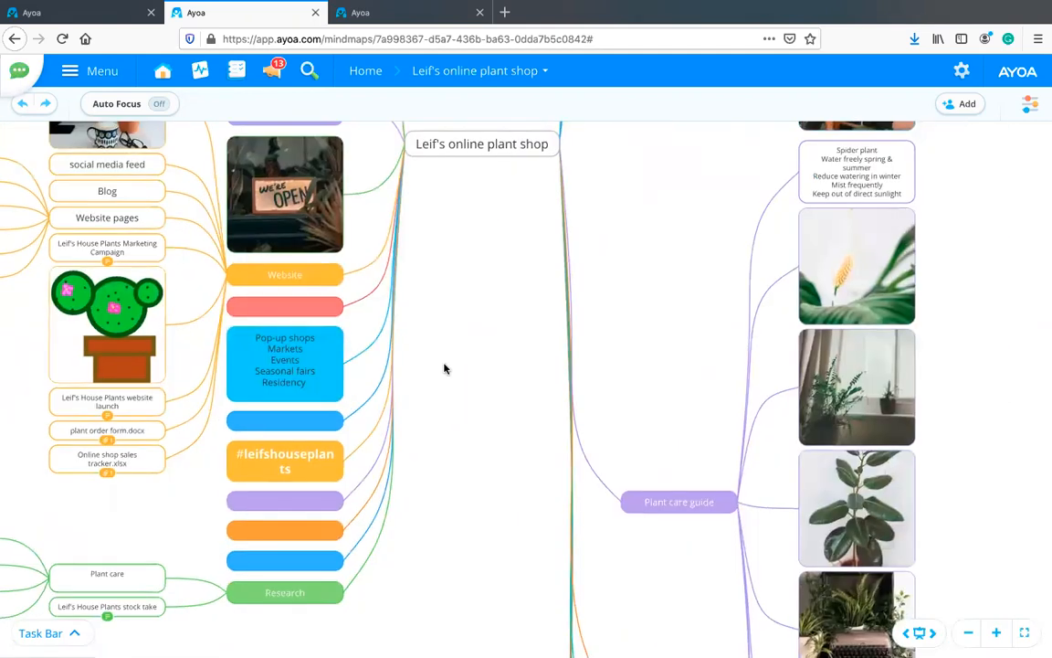
pyautogui.moveTo(730, 435); pyautogui.dragTo(274, 405)
pyautogui.moveTo(888, 452); pyautogui.dragTo(479, 285)
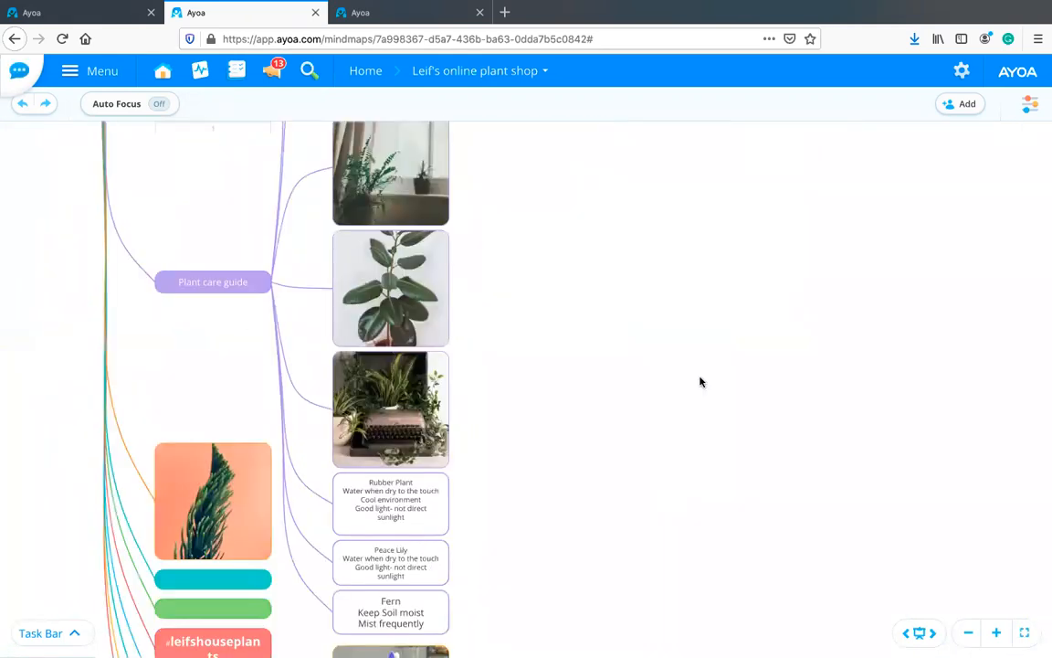
pyautogui.moveTo(511, 434); pyautogui.dragTo(574, 267)
pyautogui.moveTo(128, 133); pyautogui.dragTo(268, 324)
pyautogui.moveTo(209, 125); pyautogui.dragTo(488, 371)
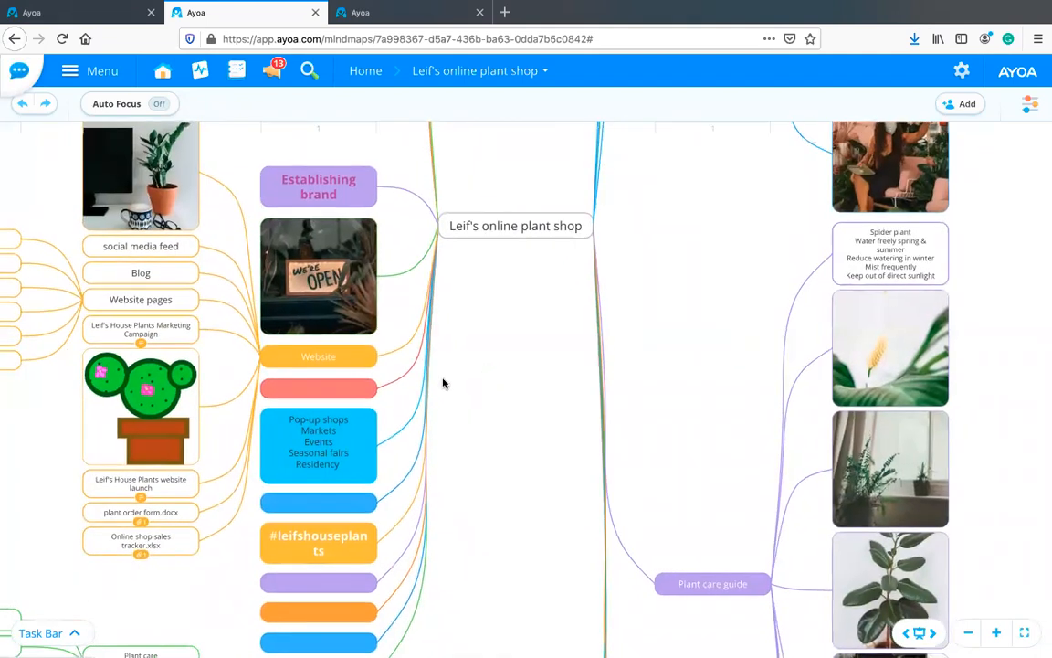
# Step: Return to the Leif's online plant shop whiteboard and export it as a new task board
pyautogui.click(361, 71)
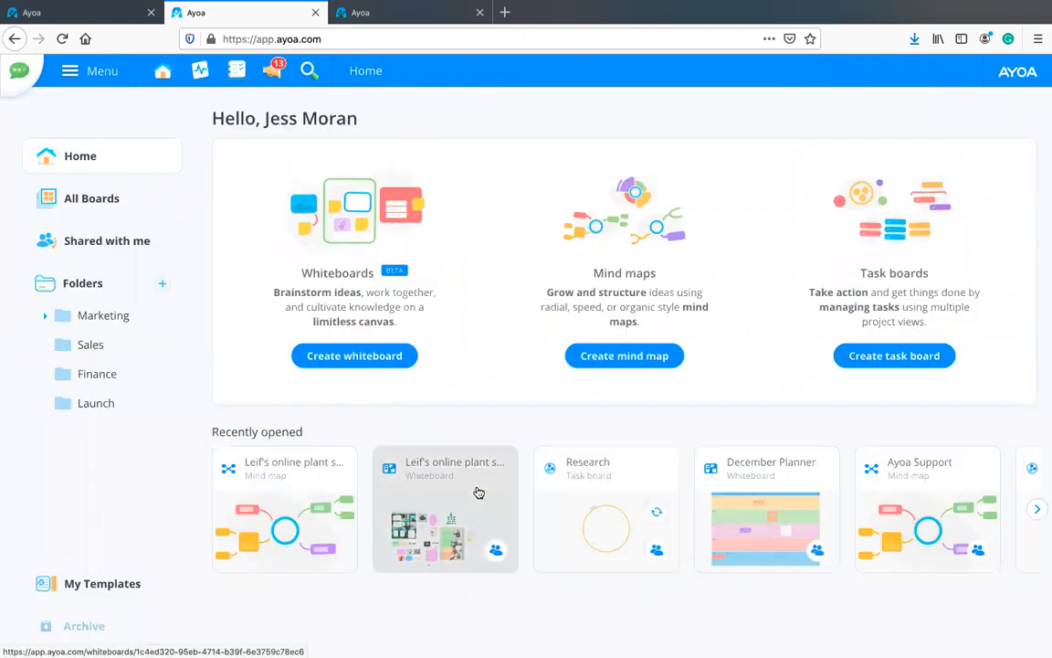
pyautogui.click(477, 486)
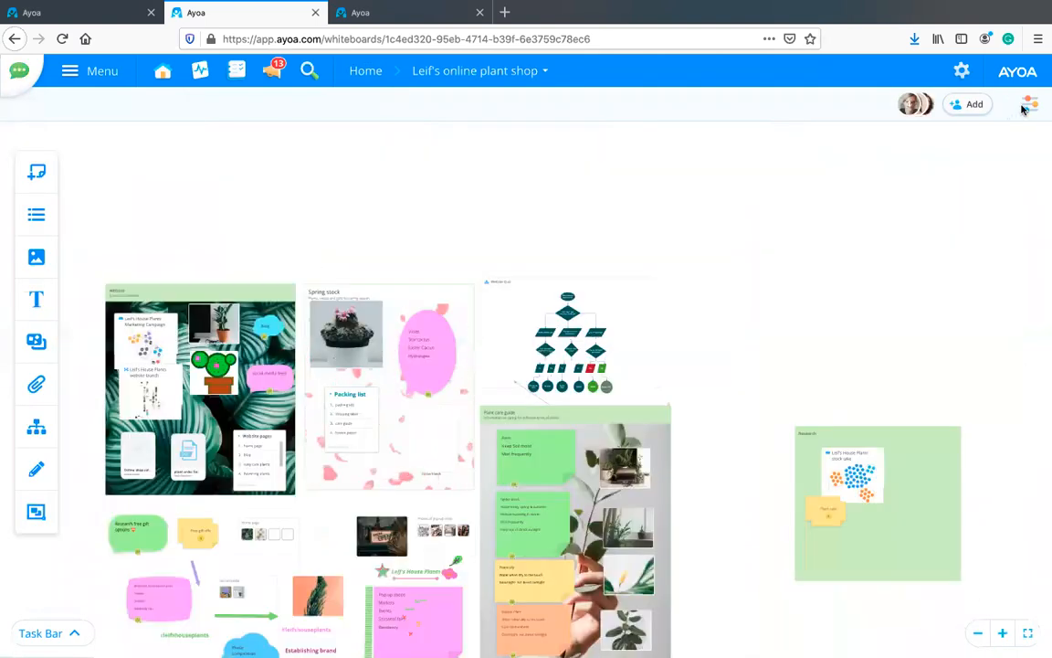
pyautogui.click(1024, 106)
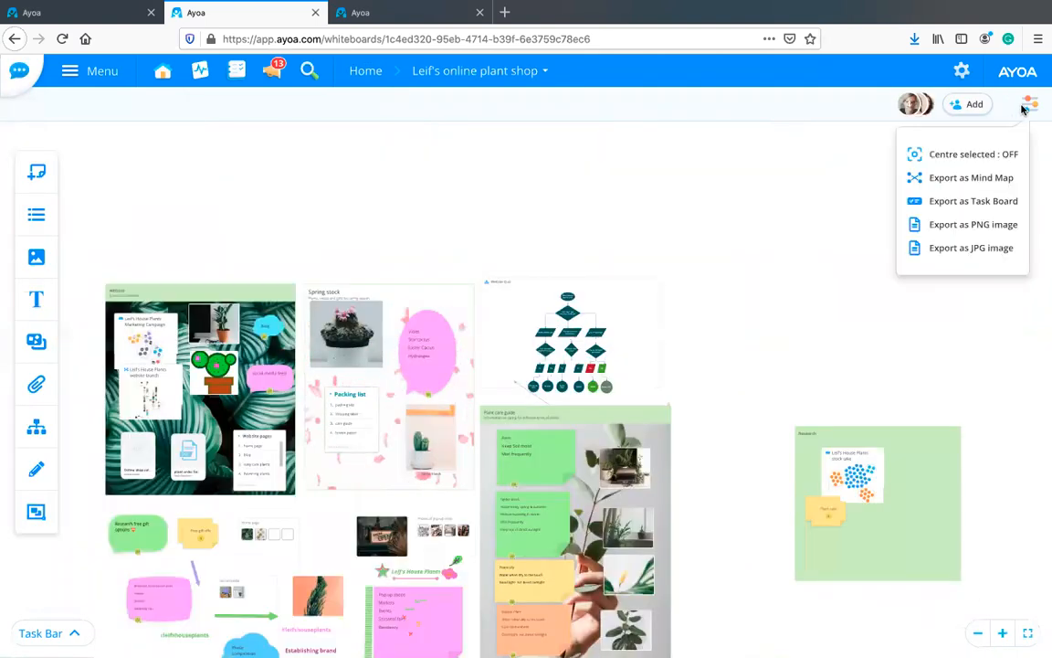
pyautogui.click(949, 205)
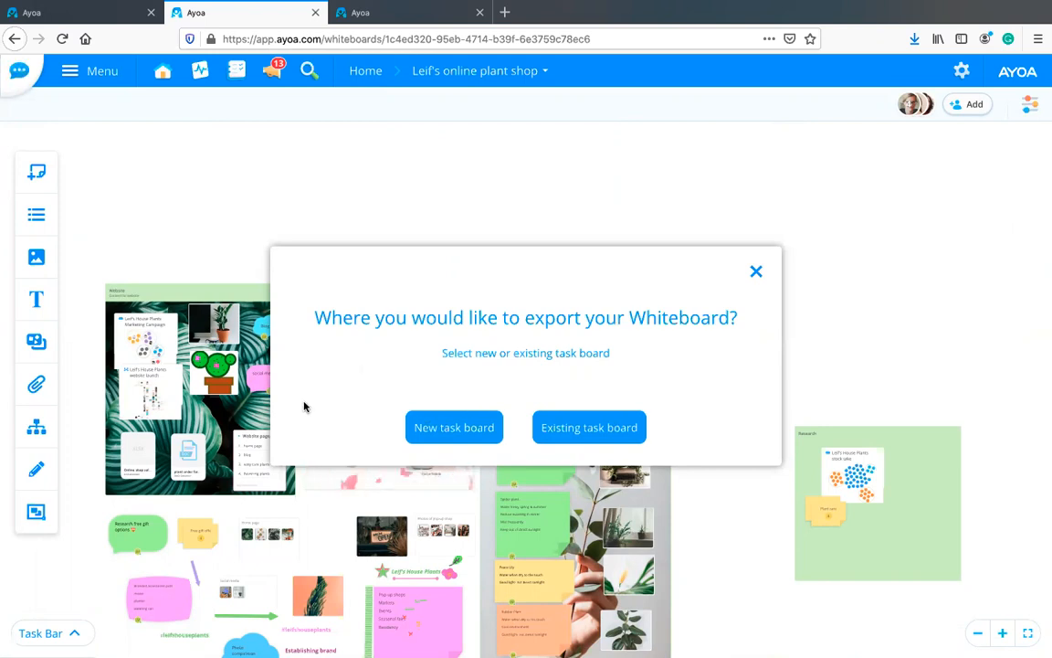
pyautogui.click(448, 430)
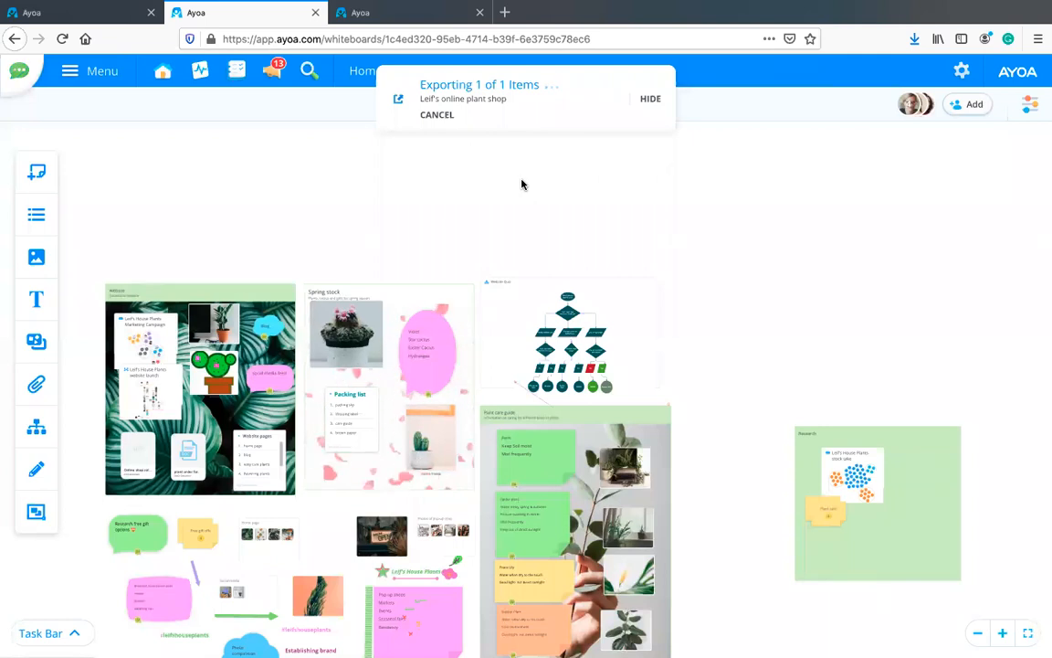
# Step: Move the Research section closer to the Plant care guide section, and open the exported Leif's online plant shop task board
pyautogui.scroll(5, 874, 469)
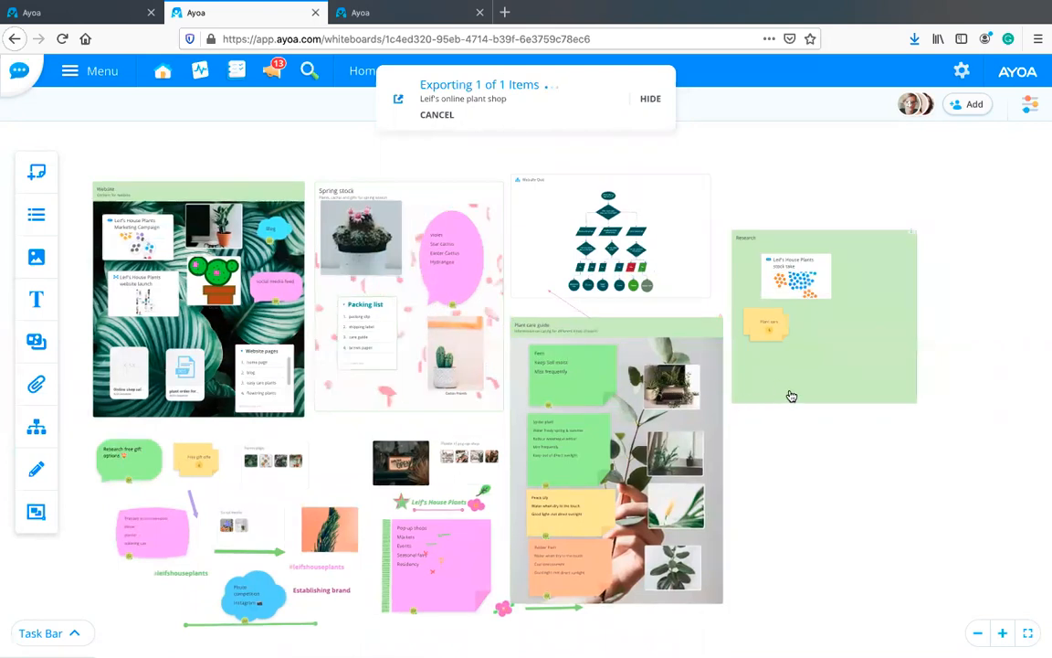
pyautogui.scroll(-4, 791, 394)
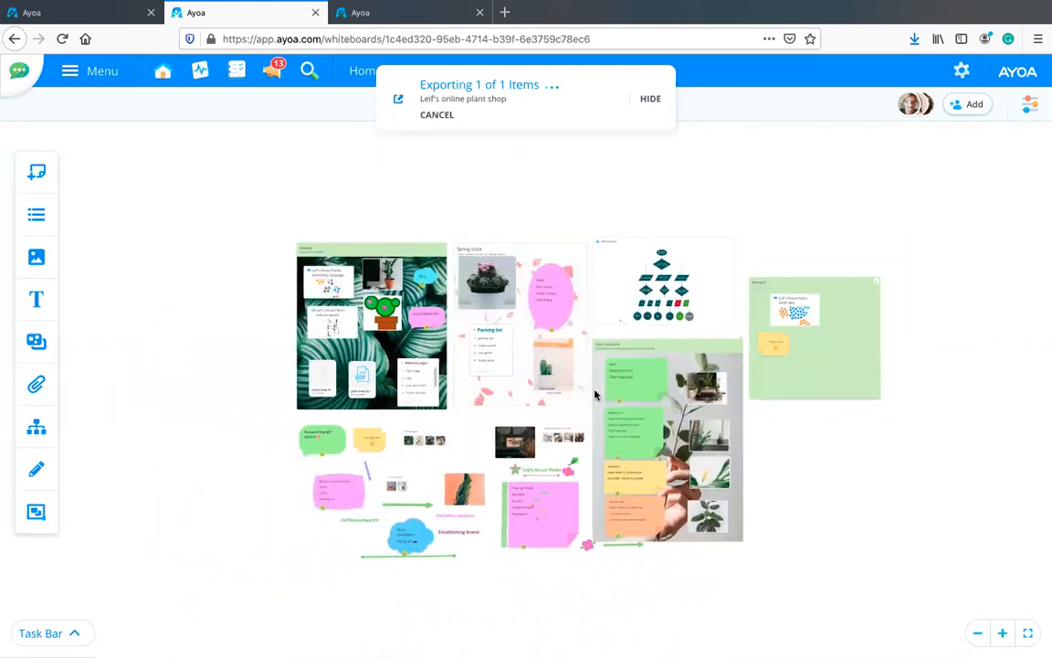
pyautogui.hscroll(8, 595, 394)
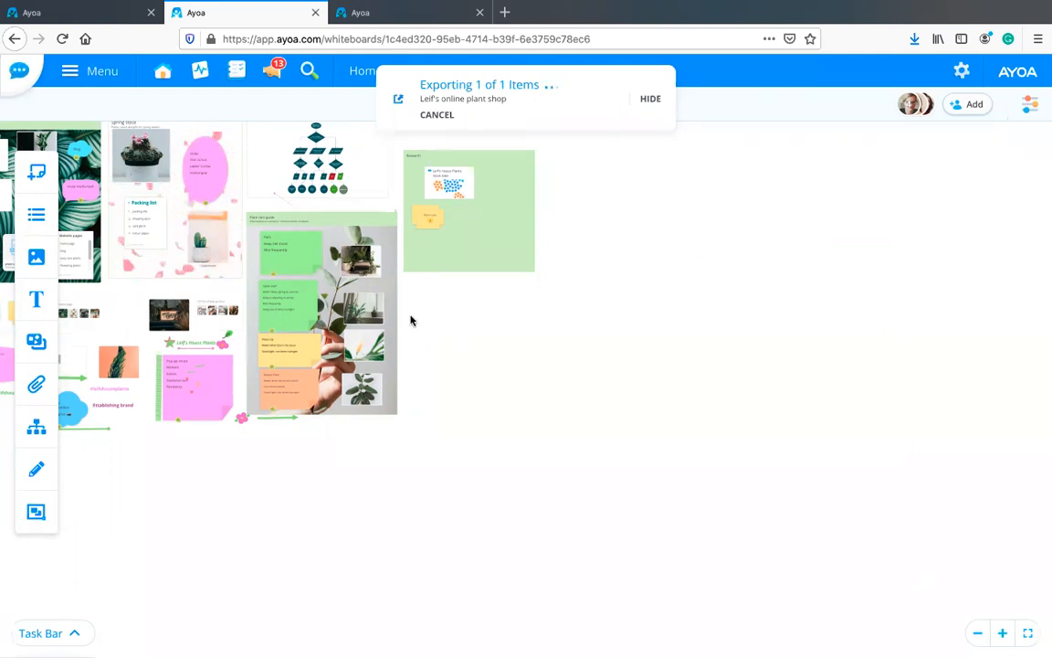
pyautogui.click(1027, 633)
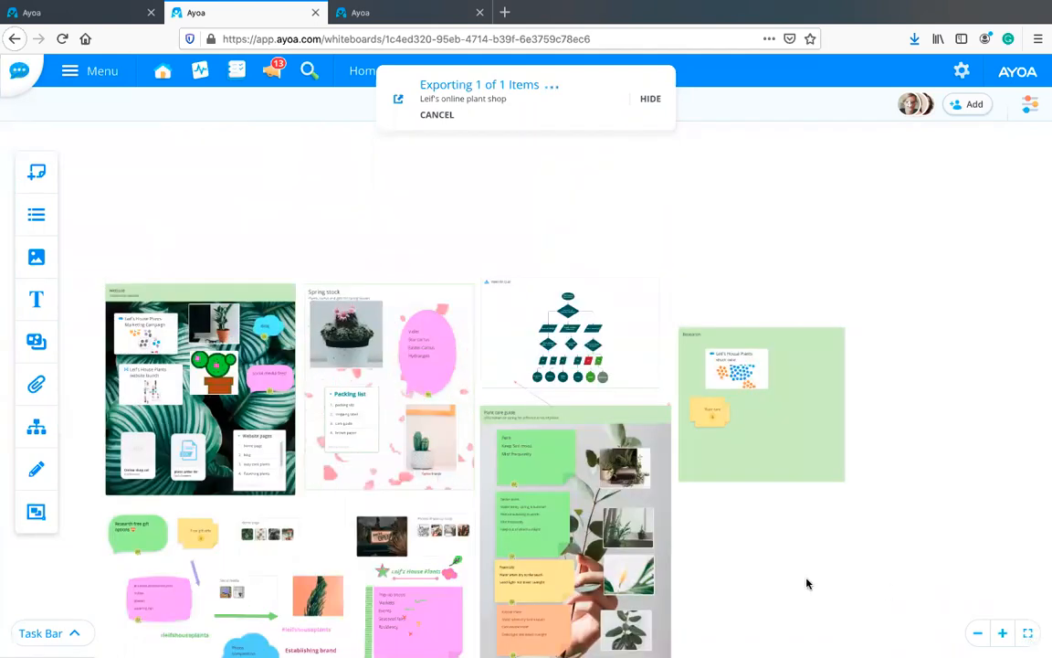
pyautogui.moveTo(823, 560); pyautogui.dragTo(875, 491)
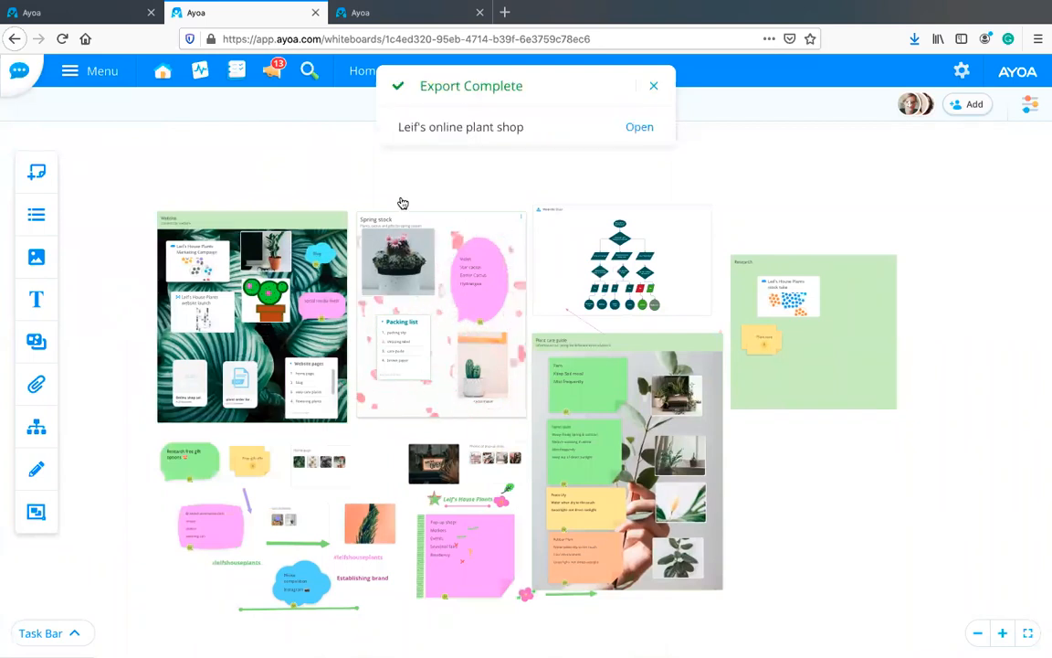
pyautogui.click(639, 128)
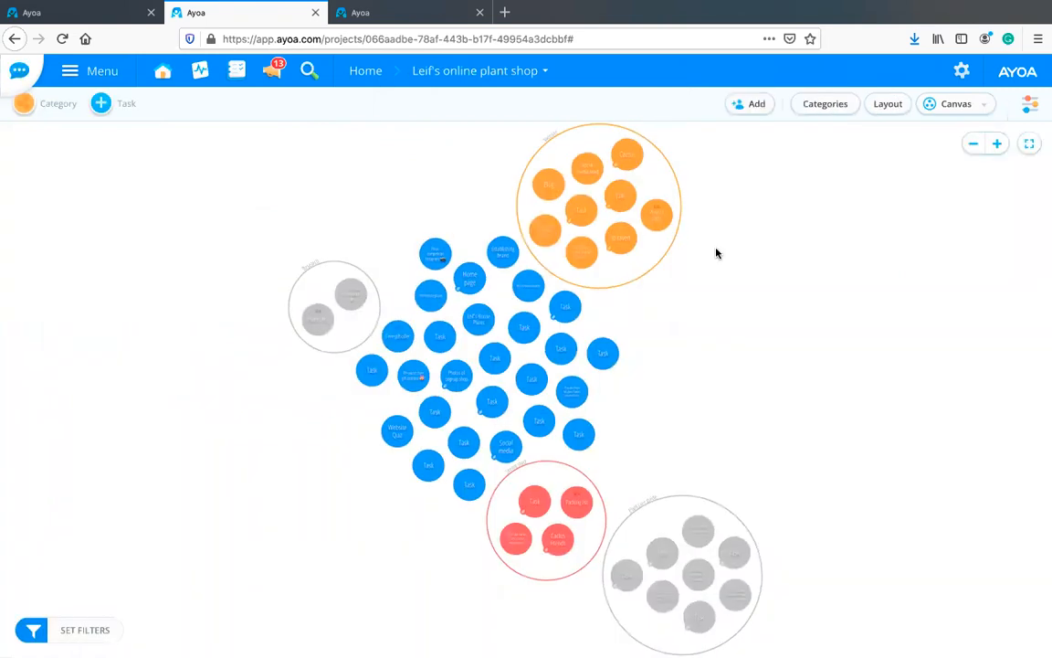
# Step: Examine how the whiteboard's sections and items are arranged as categories and tasks on the exported task board
pyautogui.scroll(2, 643, 262)
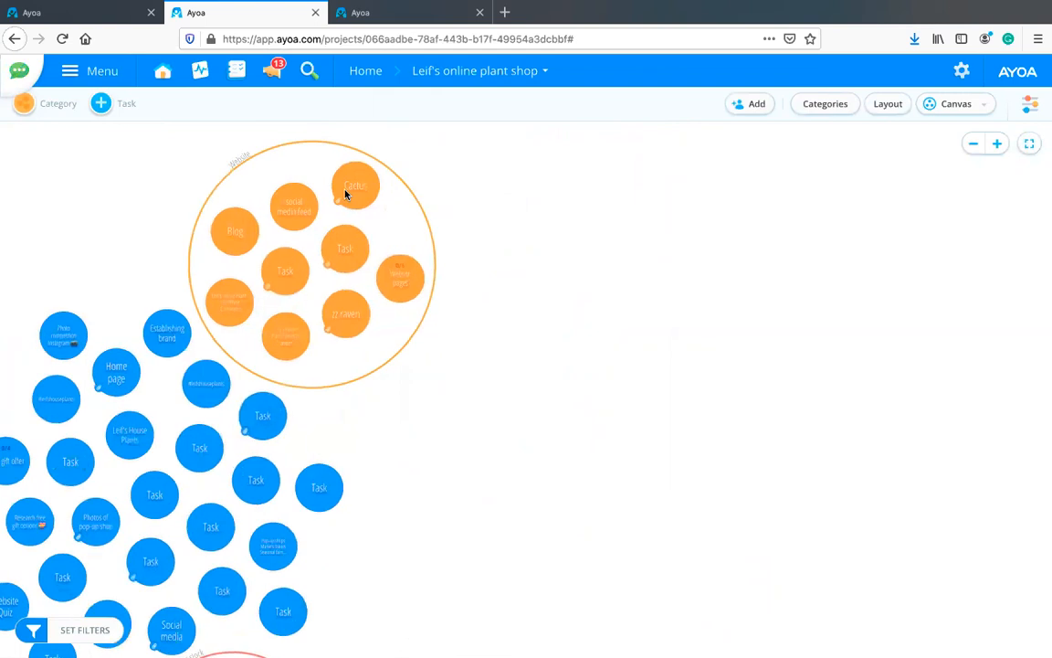
pyautogui.moveTo(589, 369); pyautogui.dragTo(670, 163)
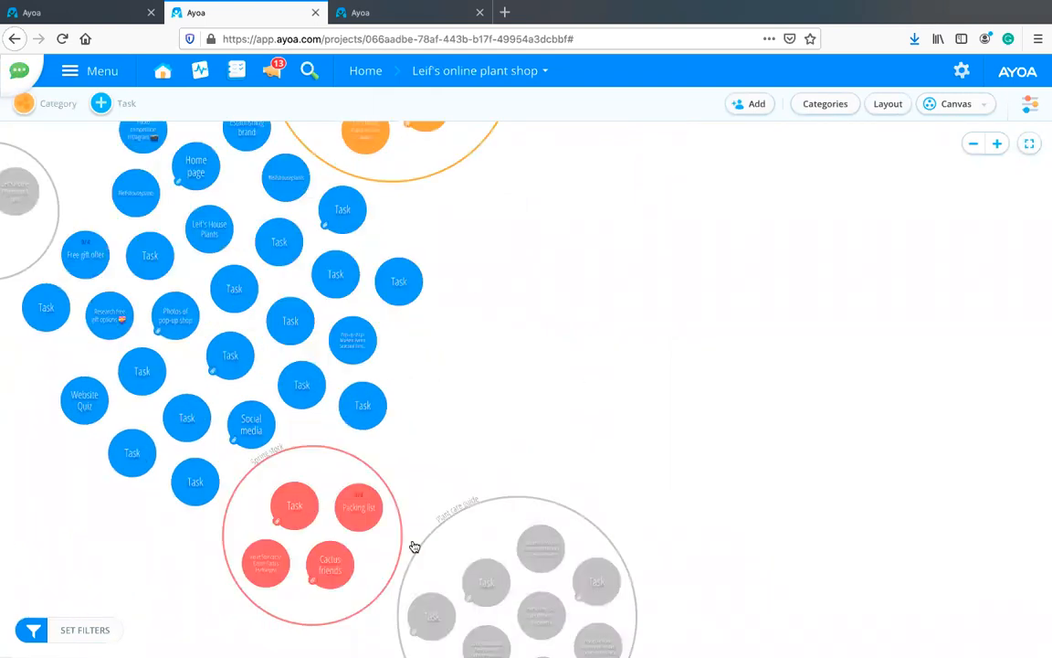
pyautogui.moveTo(498, 416); pyautogui.dragTo(488, 299)
pyautogui.scroll(5, 504, 353)
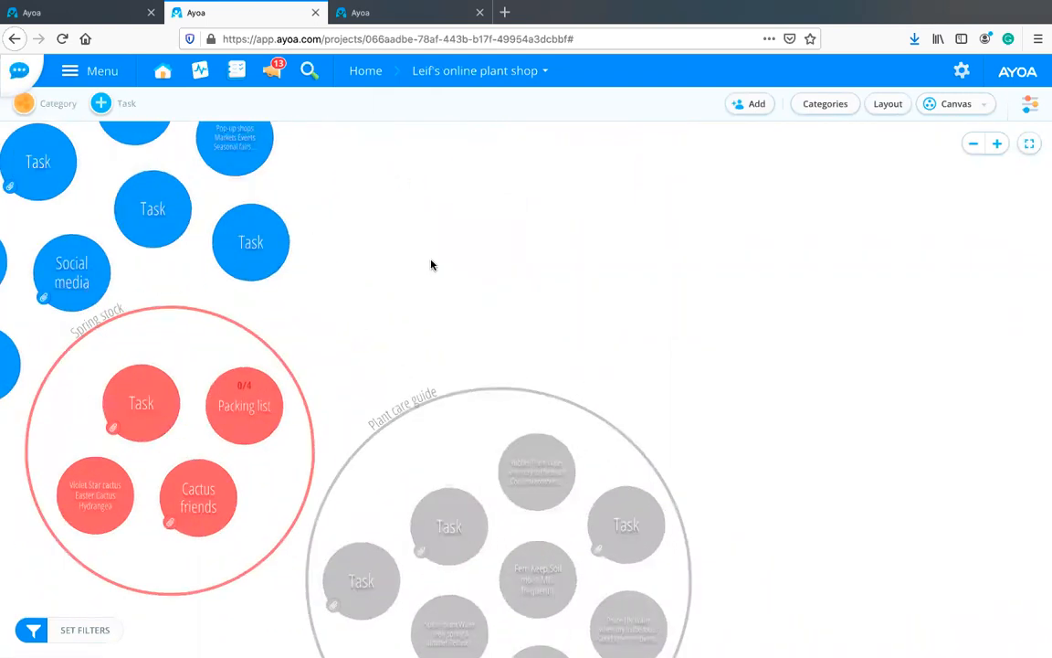
pyautogui.scroll(-5, 553, 430)
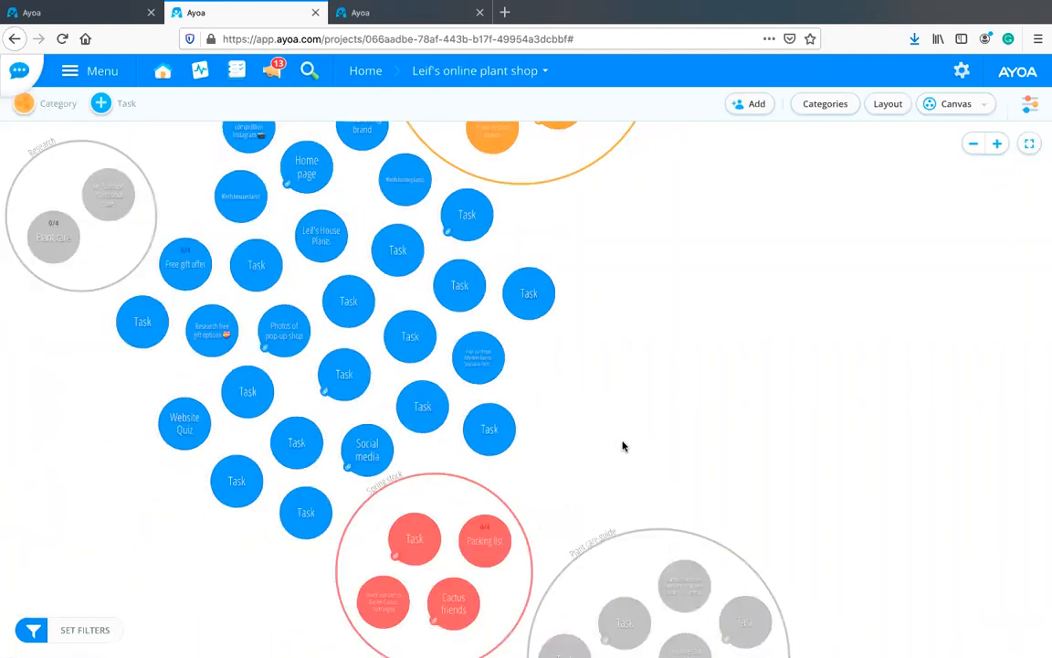
pyautogui.moveTo(660, 417); pyautogui.dragTo(530, 477)
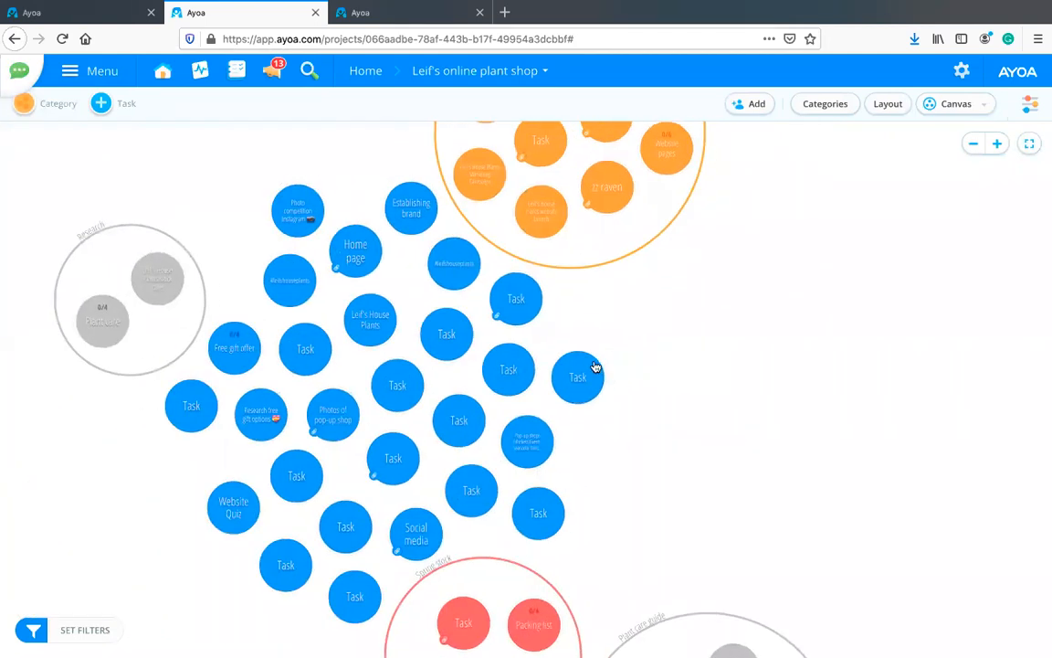
pyautogui.moveTo(566, 425); pyautogui.dragTo(533, 389)
# Step: Open the zz raven task in the Website category, review its attachments, comments and notes, and close it
pyautogui.click(470, 314)
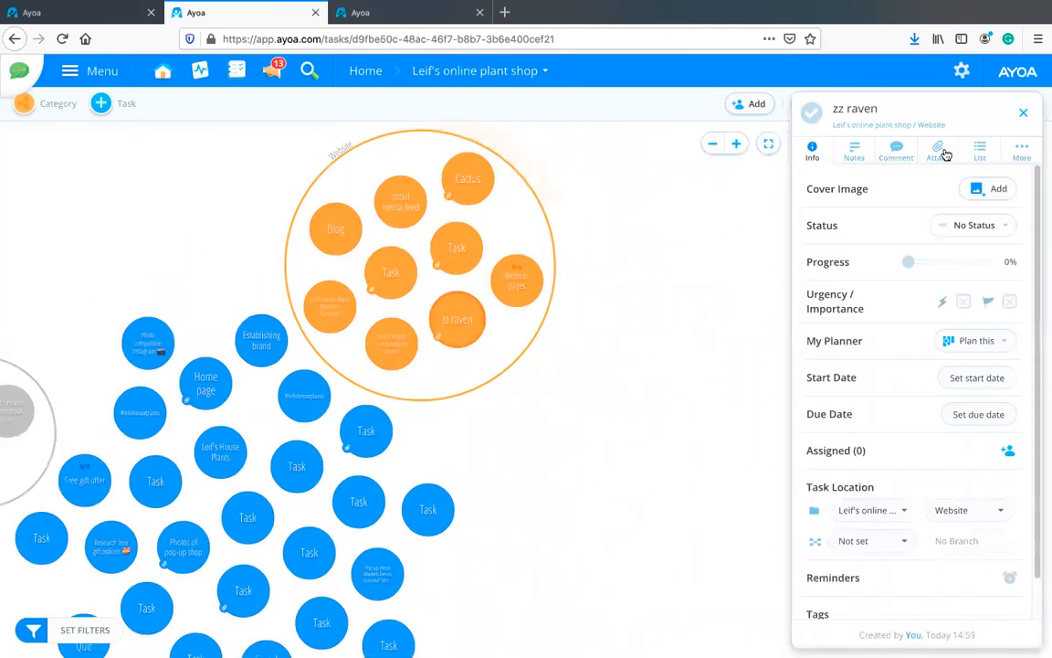
pyautogui.click(940, 150)
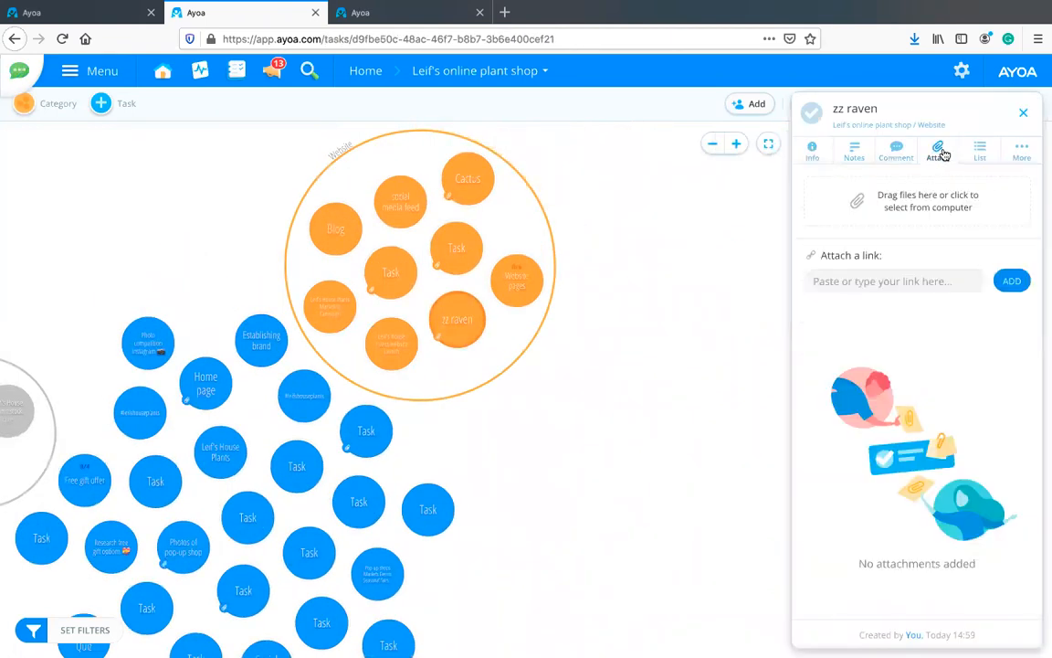
pyautogui.click(893, 153)
pyautogui.click(855, 151)
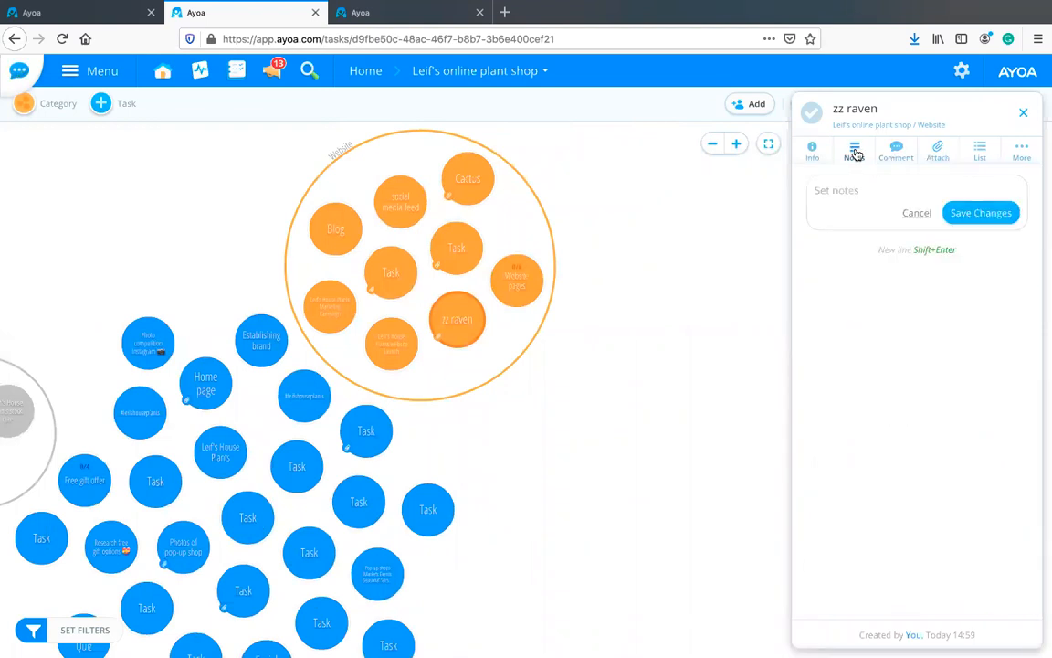
pyautogui.click(627, 359)
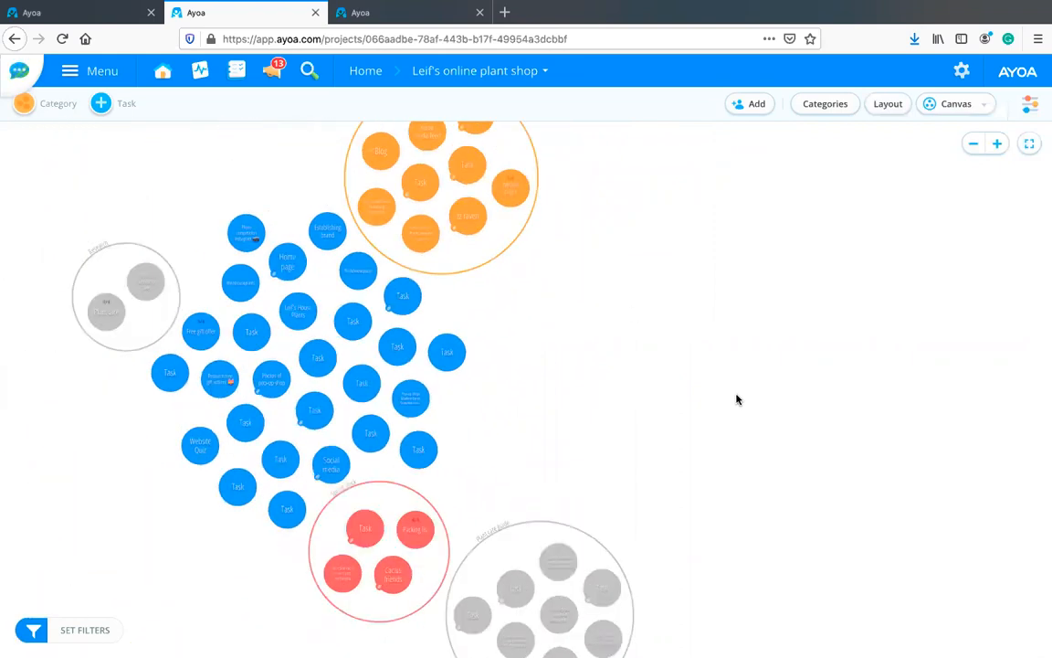
# Step: Return to the Leif's online plant shop whiteboard and bring its Website and Spring stock sections into view
pyautogui.click(363, 78)
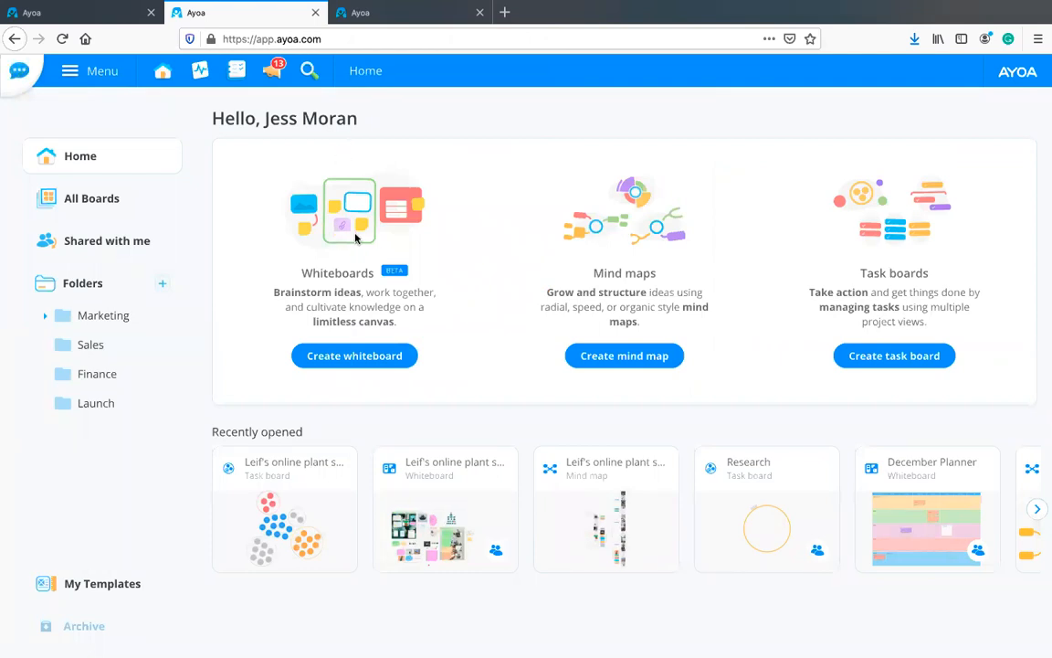
pyautogui.click(473, 482)
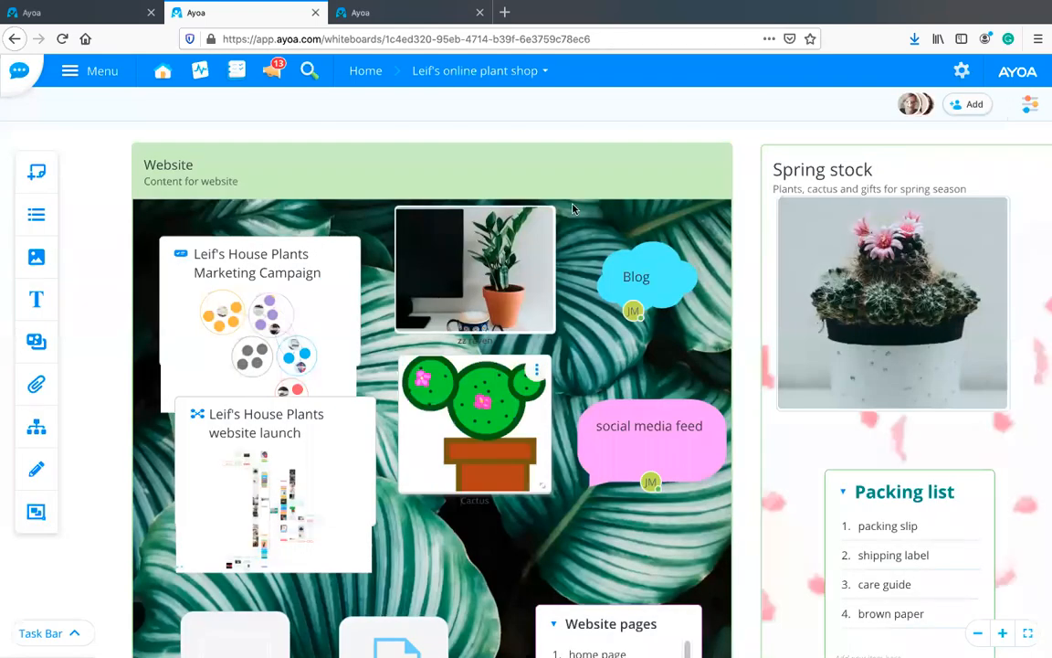
pyautogui.scroll(3, 627, 362)
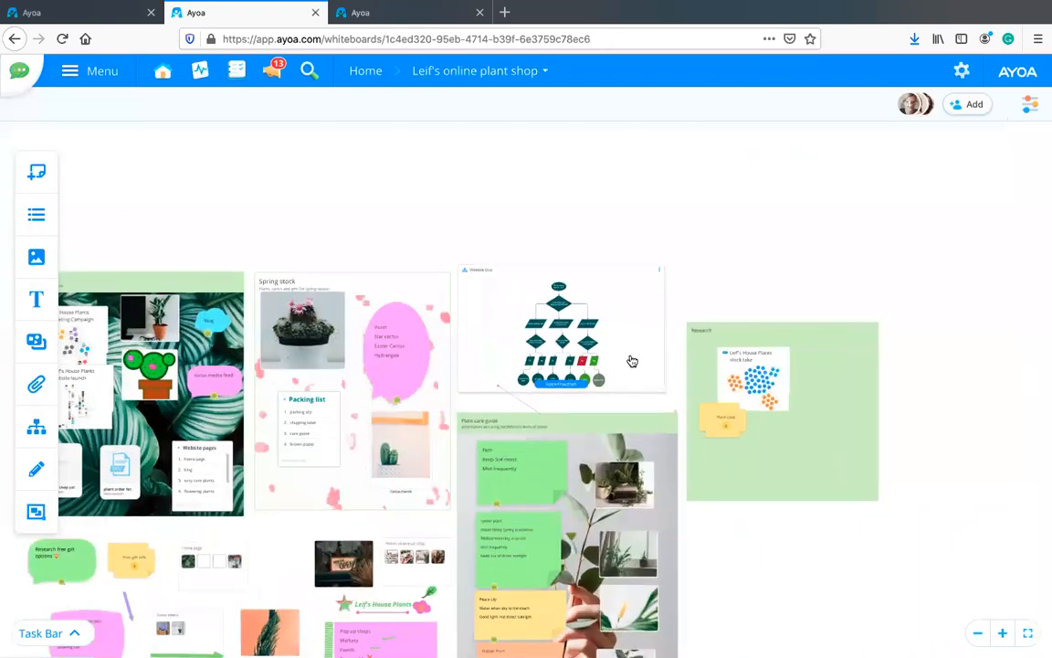
pyautogui.scroll(1, 632, 359)
pyautogui.moveTo(427, 215); pyautogui.dragTo(369, 177)
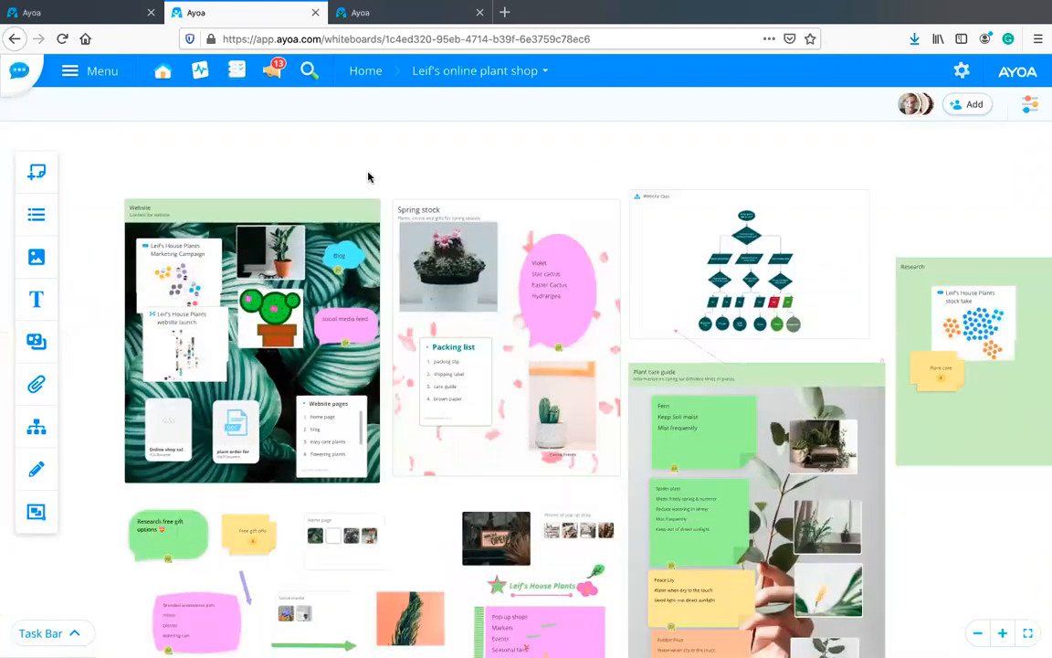
pyautogui.scroll(1, 378, 178)
pyautogui.scroll(3, 377, 179)
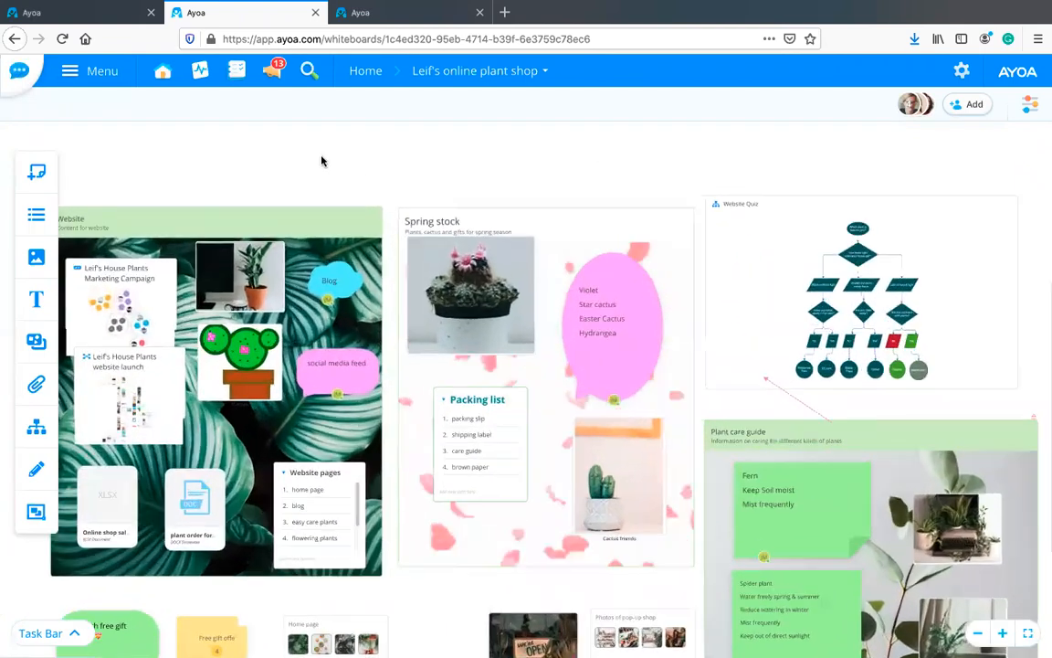
pyautogui.scroll(1, 321, 161)
pyautogui.moveTo(321, 161); pyautogui.dragTo(503, 147)
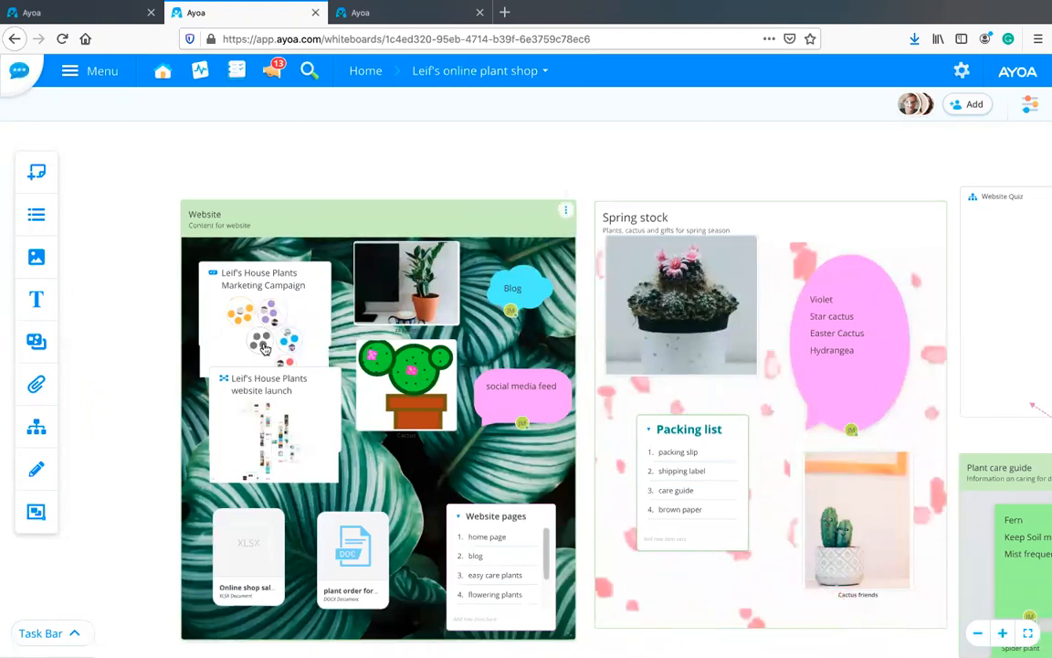
# Step: Review the export and editing options offered for the whiteboard's Website section
pyautogui.click(566, 210)
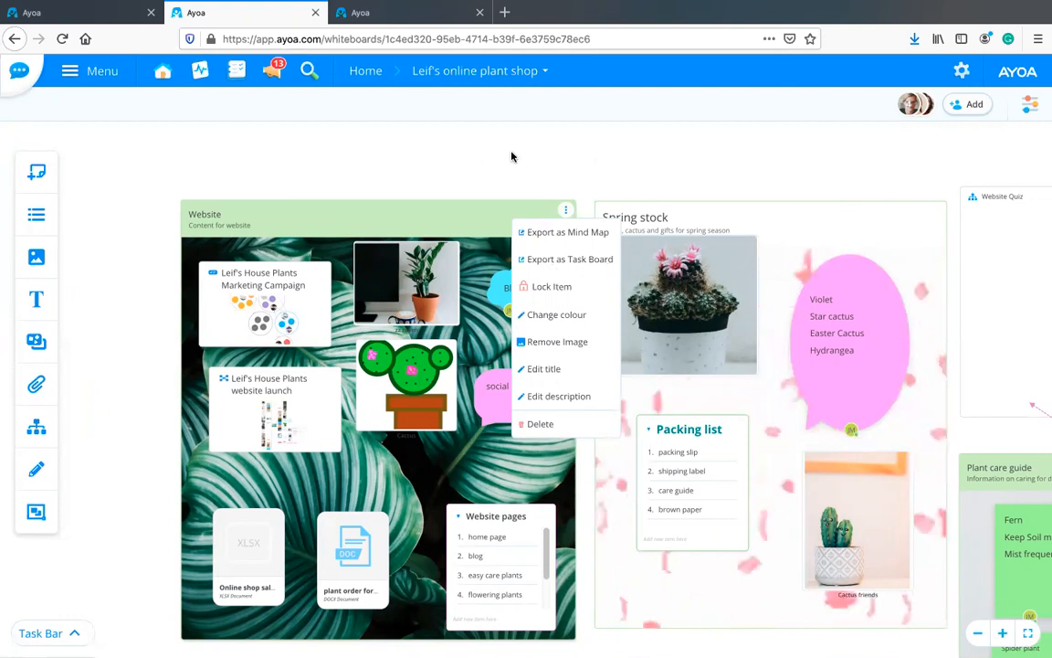
pyautogui.click(426, 158)
pyautogui.moveTo(426, 158); pyautogui.dragTo(411, 124)
pyautogui.scroll(-1, 503, 181)
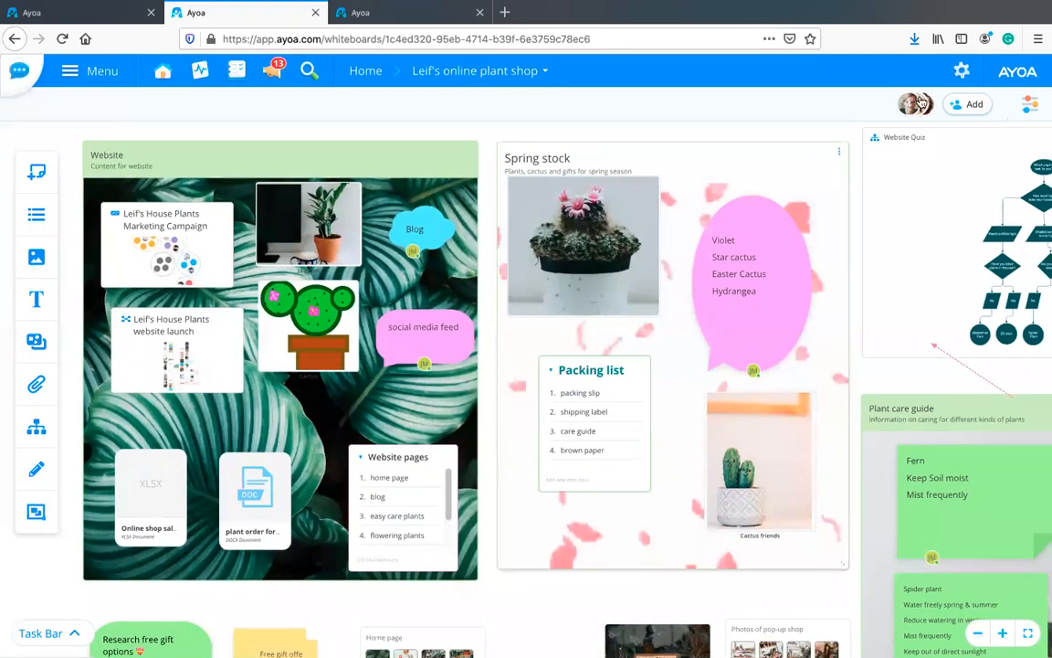
# Step: Open the whiteboard's settings, review the members' Admin, Default and Read Only permission levels, and close the settings
pyautogui.click(963, 71)
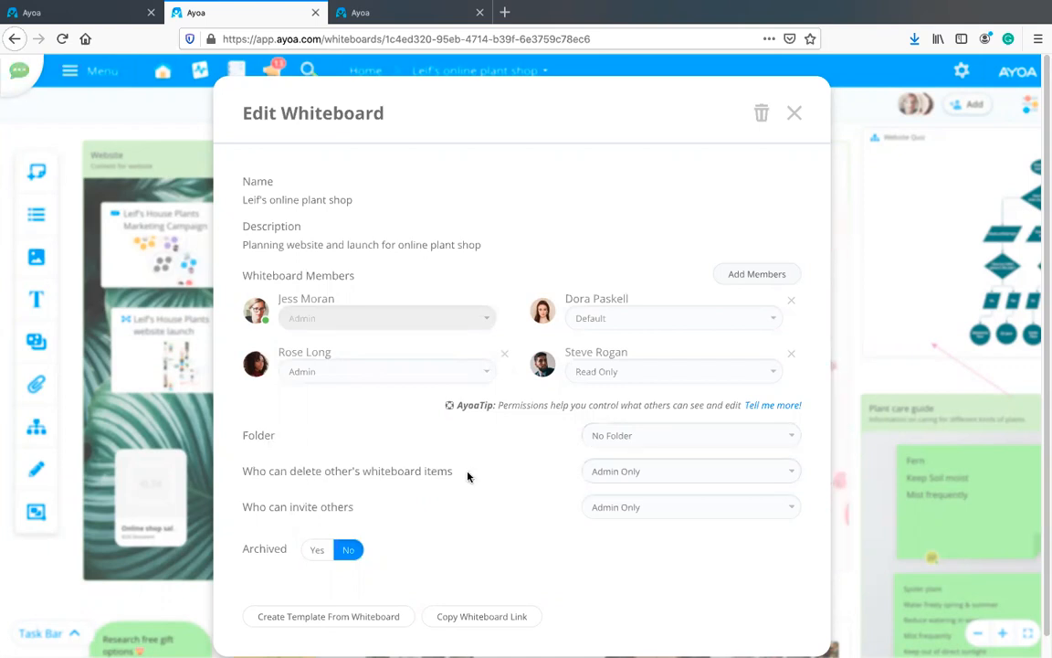
pyautogui.click(603, 372)
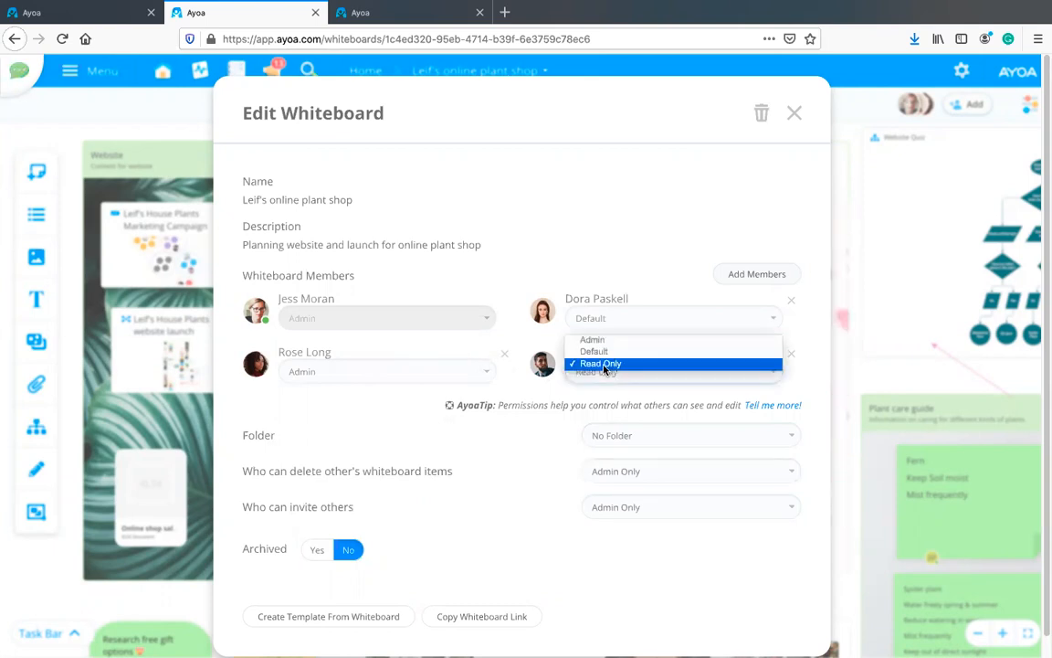
pyautogui.click(635, 365)
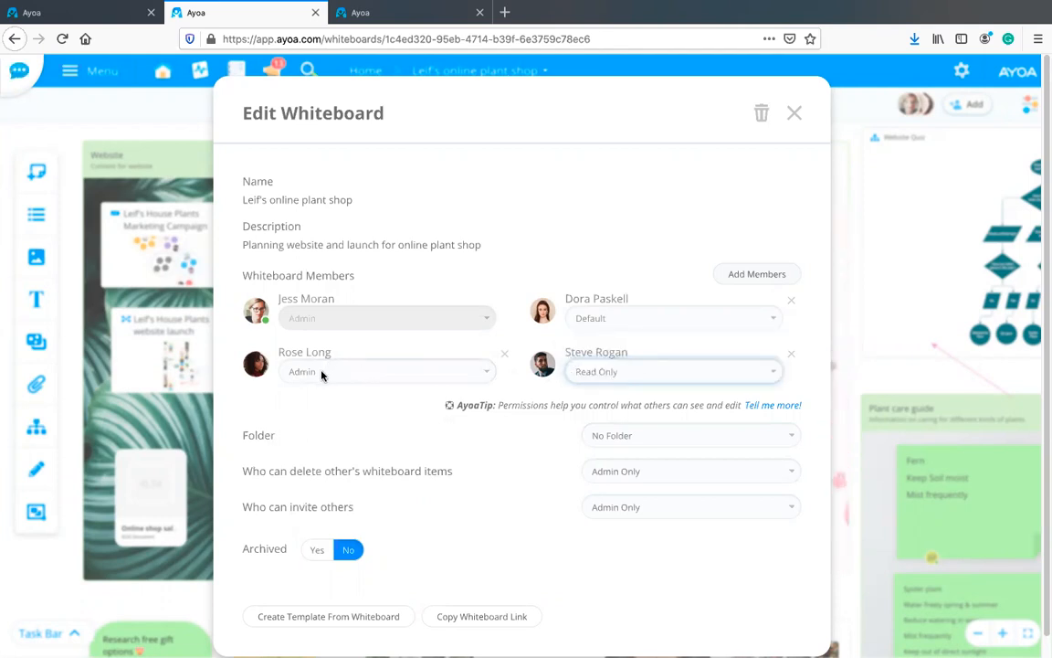
pyautogui.click(285, 369)
pyautogui.click(673, 244)
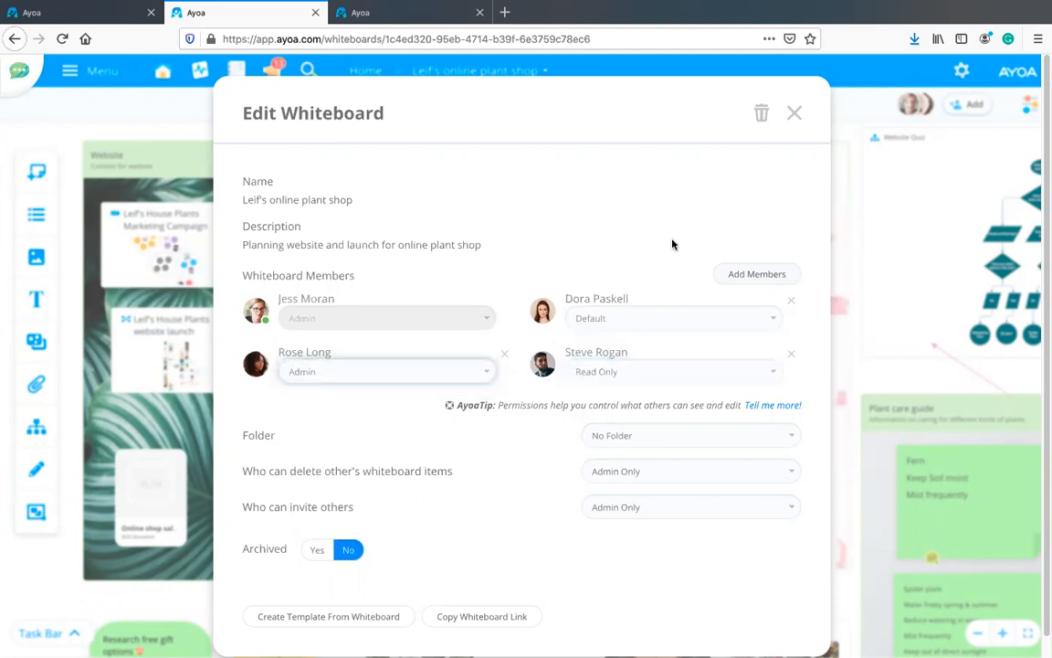
pyautogui.click(794, 116)
# Step: Lock the Website section of the whiteboard
pyautogui.moveTo(539, 601); pyautogui.dragTo(610, 596)
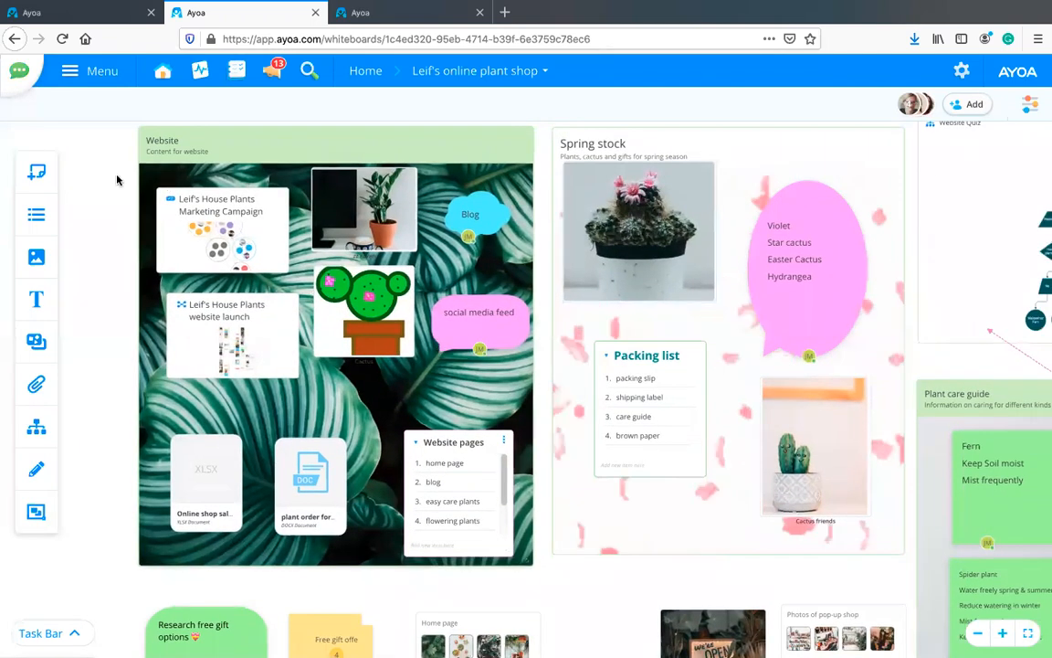
pyautogui.moveTo(117, 176); pyautogui.dragTo(171, 206)
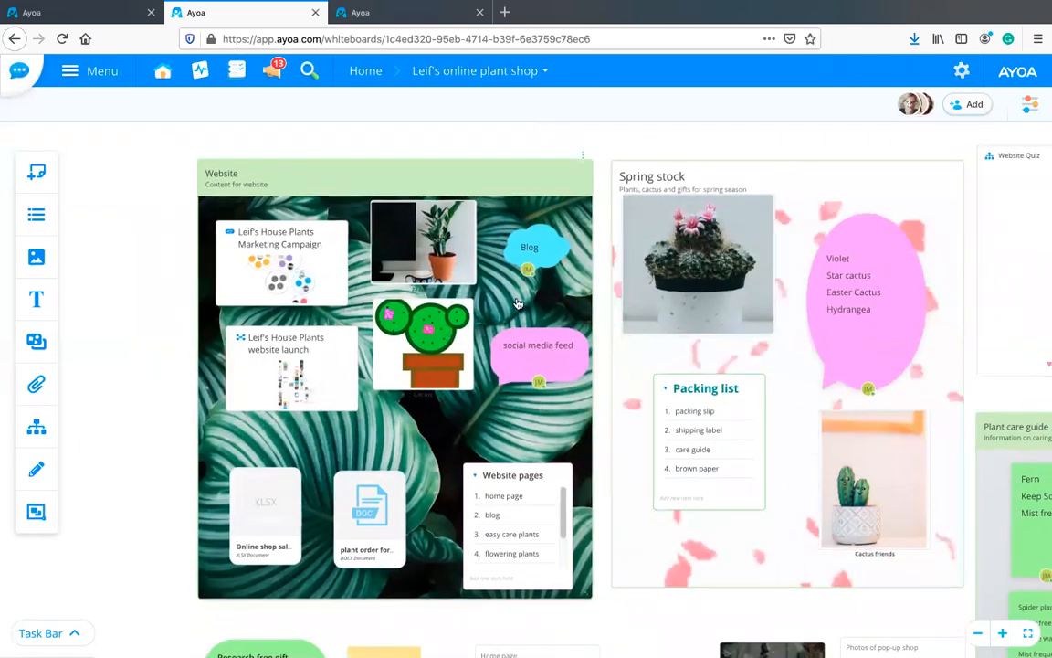
pyautogui.click(582, 172)
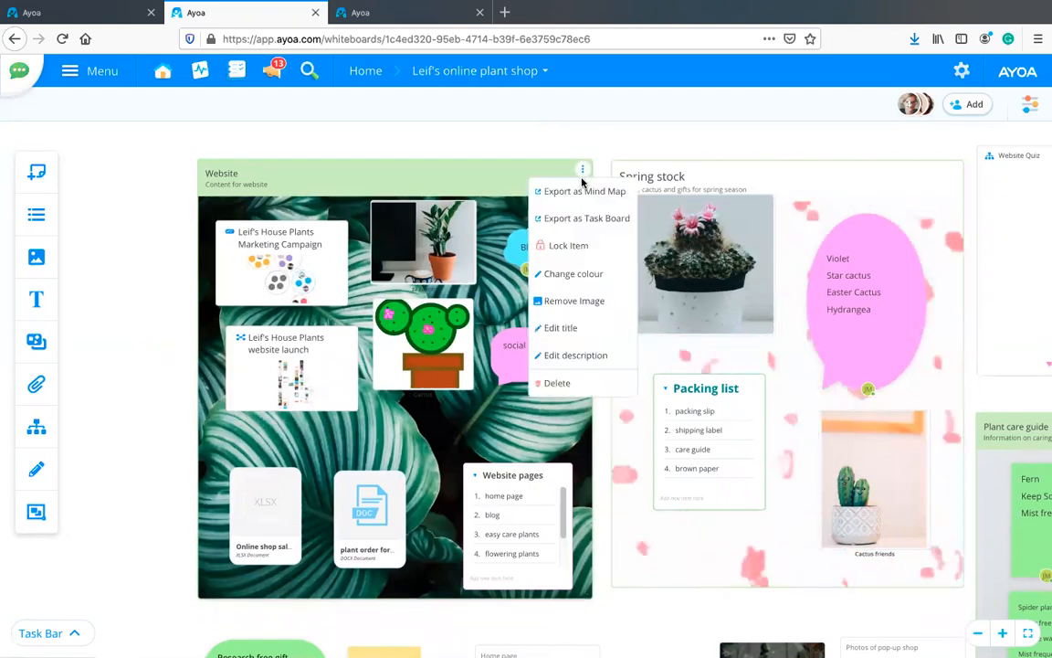
pyautogui.click(558, 245)
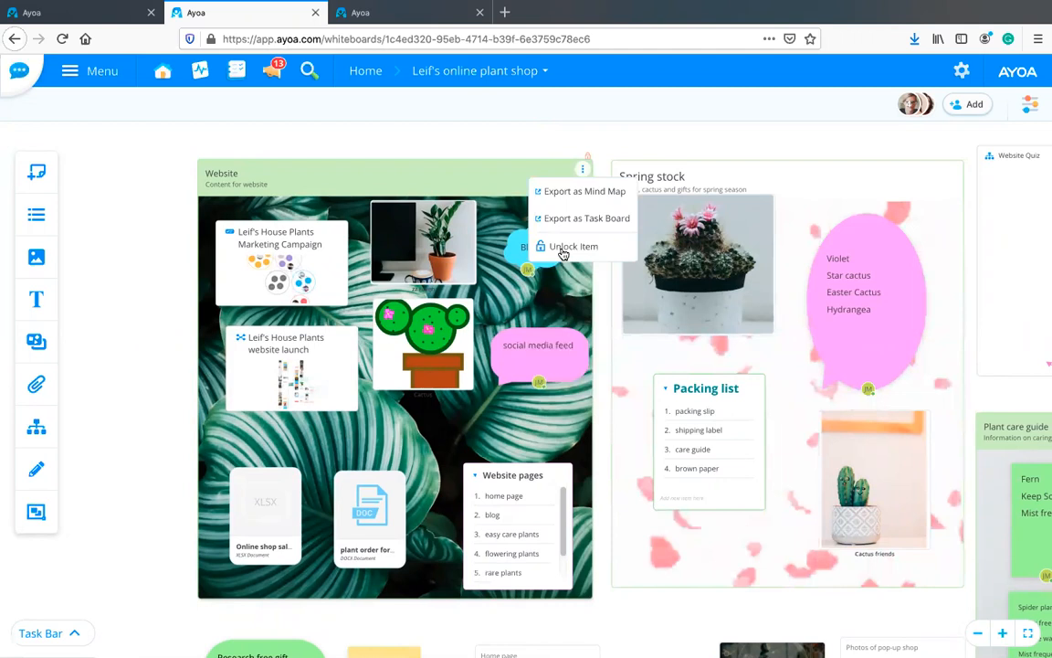
pyautogui.click(572, 135)
# Step: Select the locked Website section by its header to check how the lock affects it
pyautogui.scroll(2, 579, 142)
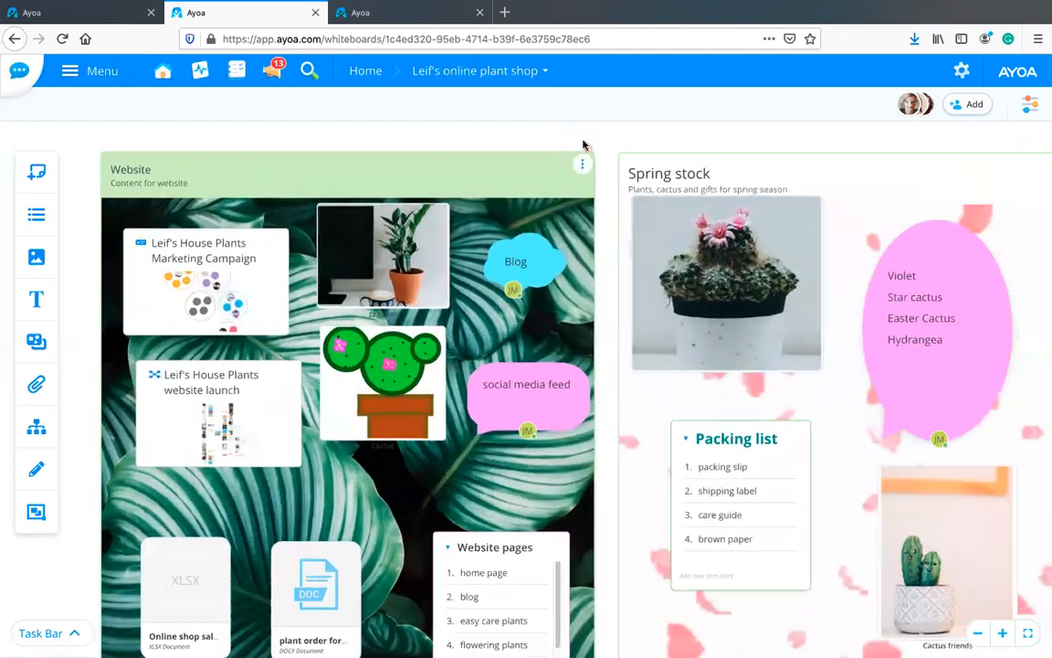
pyautogui.scroll(2, 583, 146)
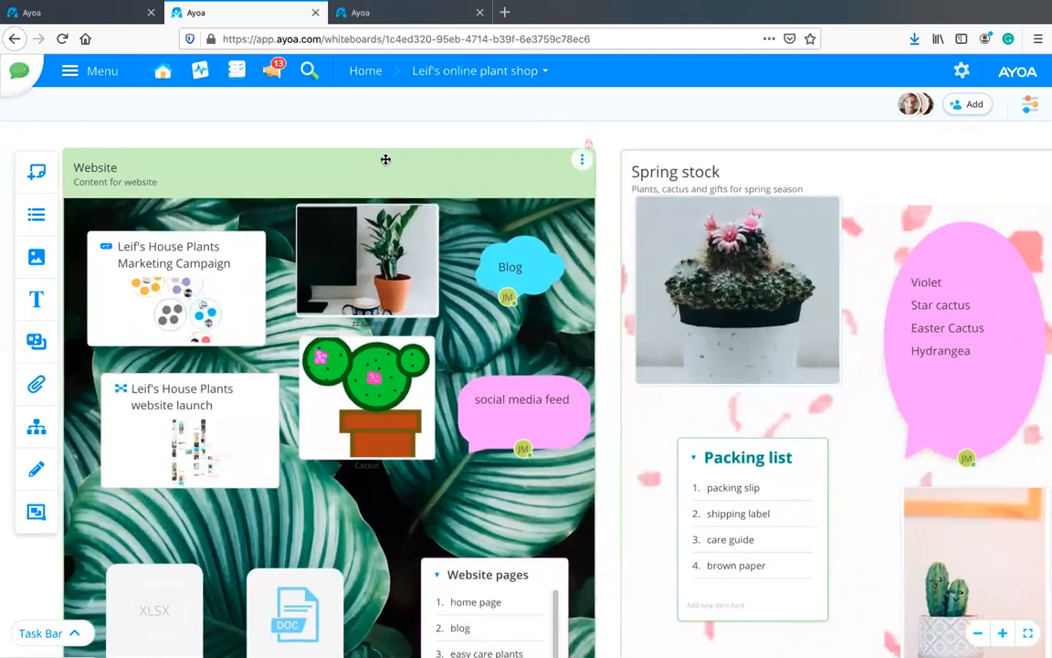
pyautogui.click(386, 160)
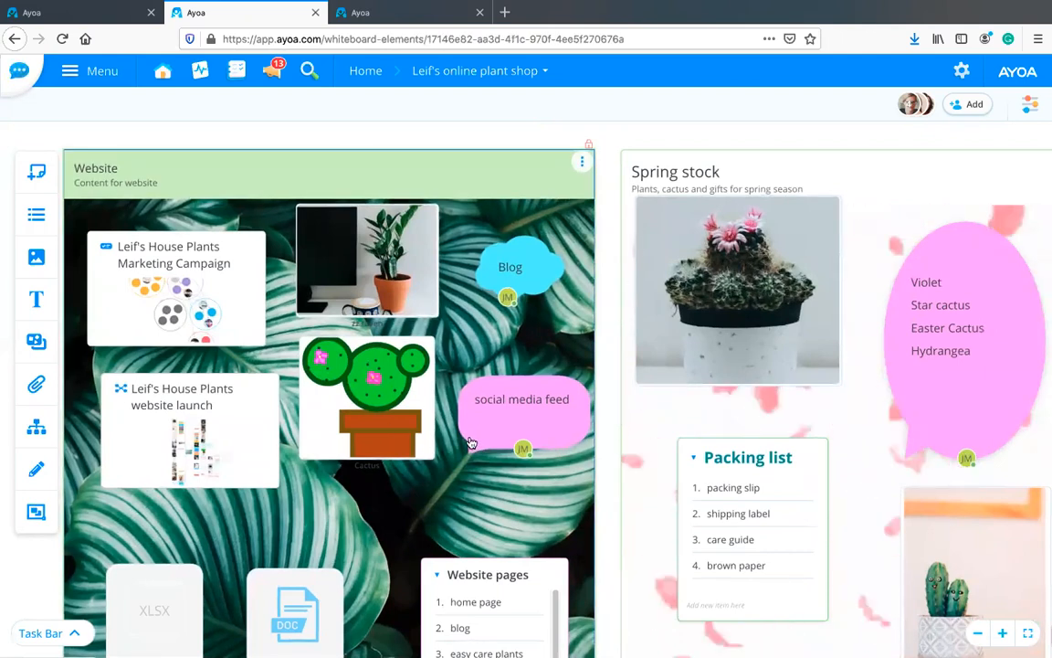
# Step: Lock the green Research free gift options note below the Website section
pyautogui.scroll(-2, 470, 443)
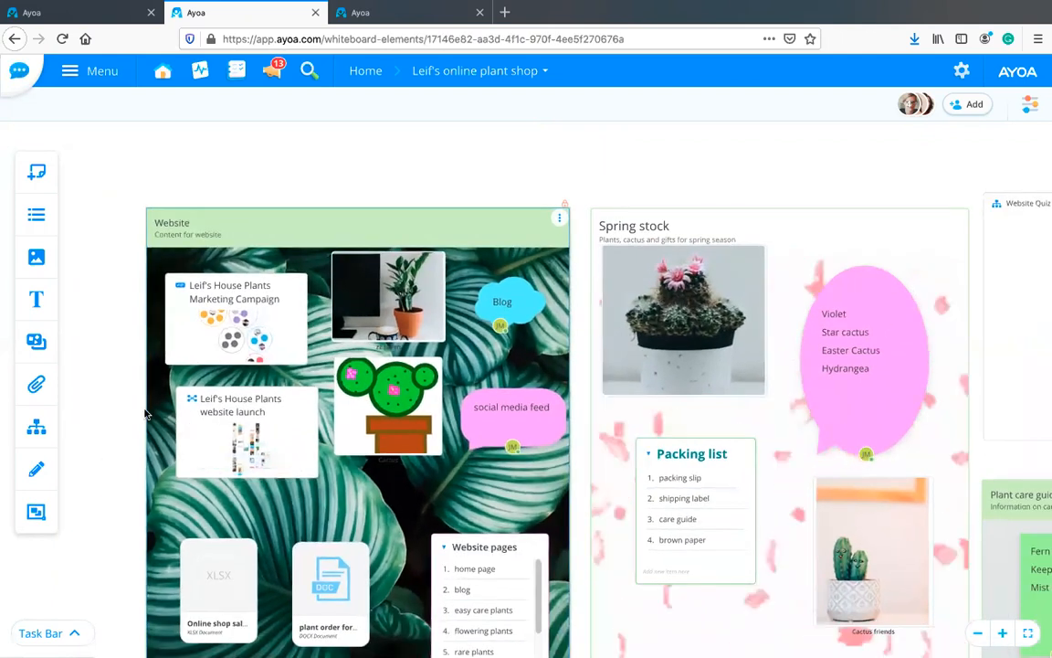
pyautogui.scroll(-2, 117, 280)
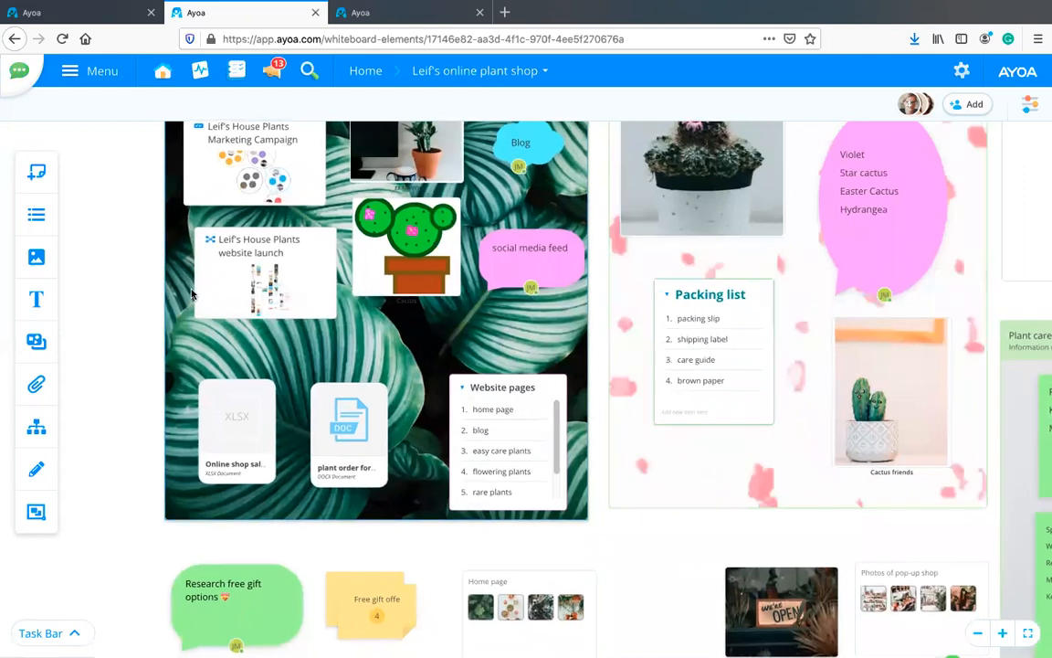
pyautogui.moveTo(126, 282); pyautogui.dragTo(192, 294)
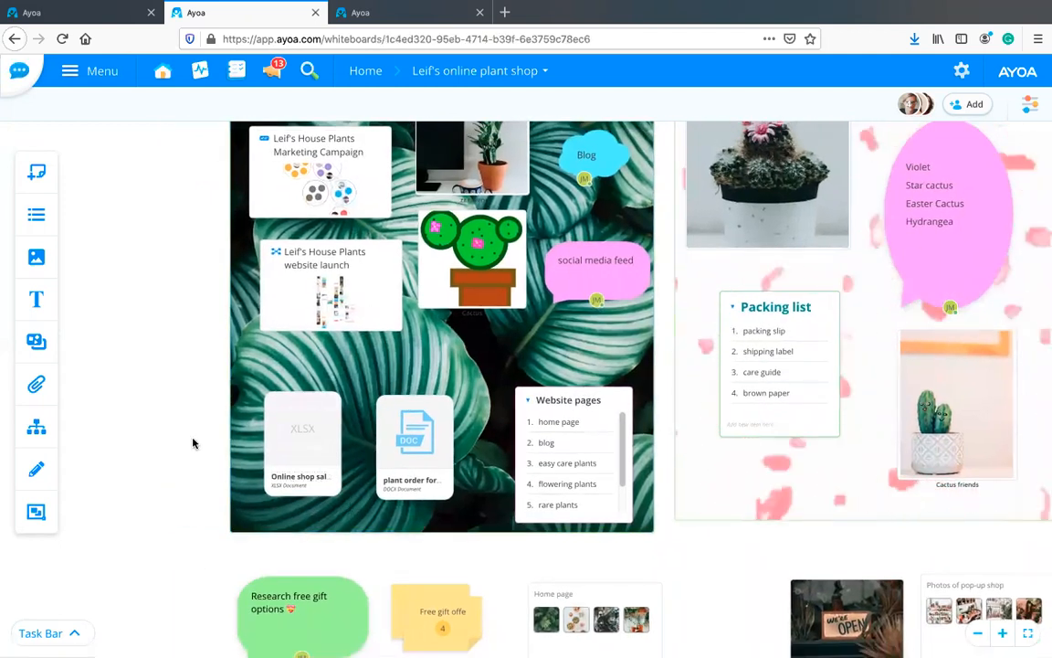
pyautogui.scroll(-2, 358, 447)
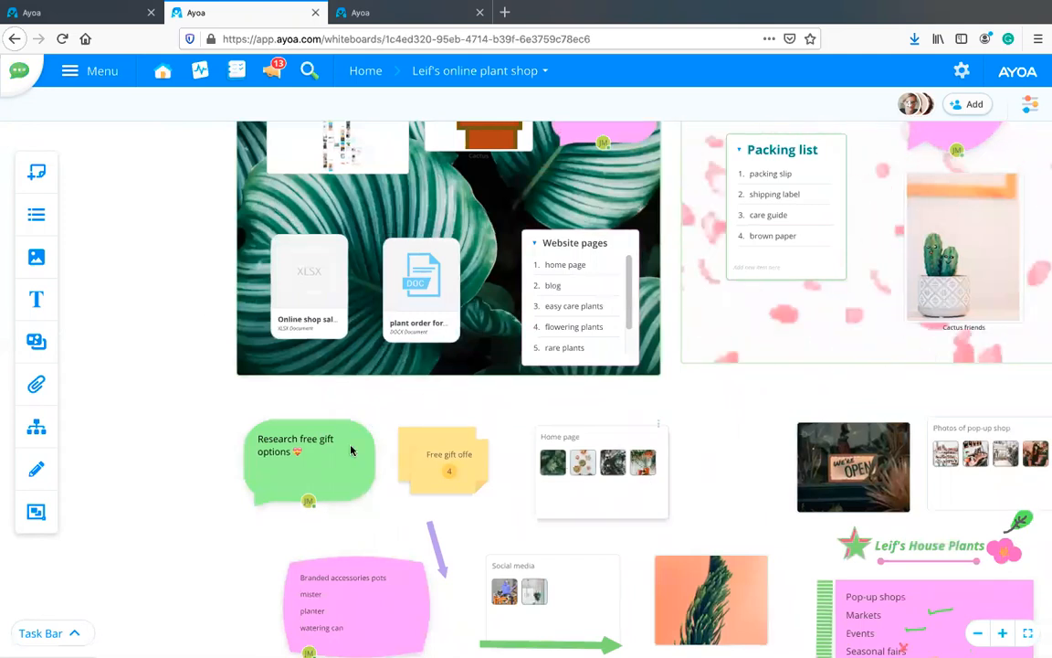
pyautogui.moveTo(356, 430)
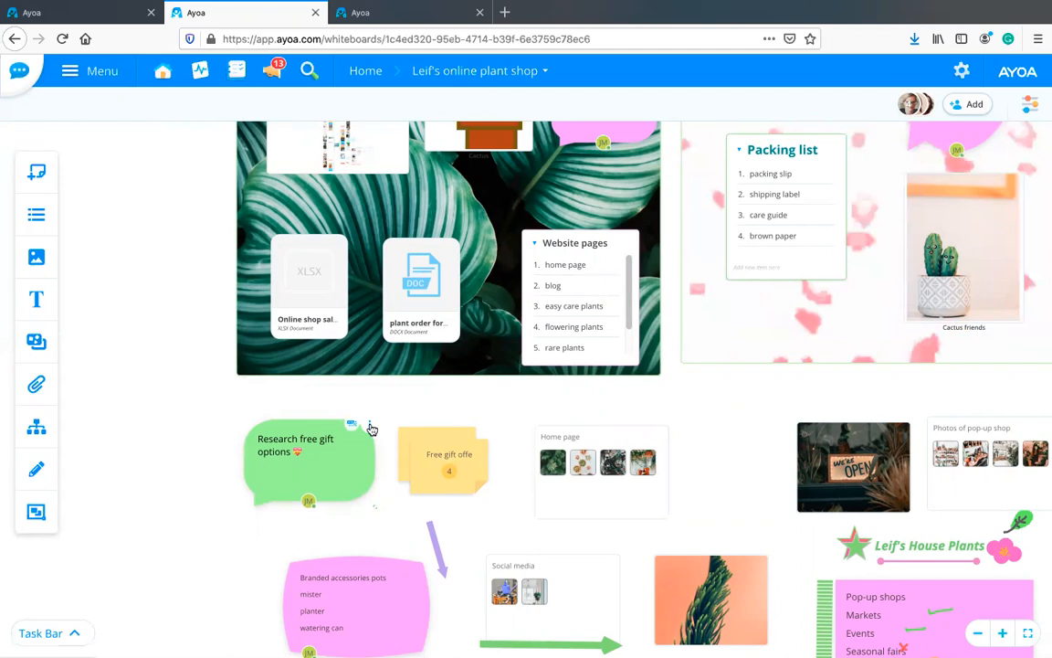
pyautogui.click(370, 423)
pyautogui.click(368, 444)
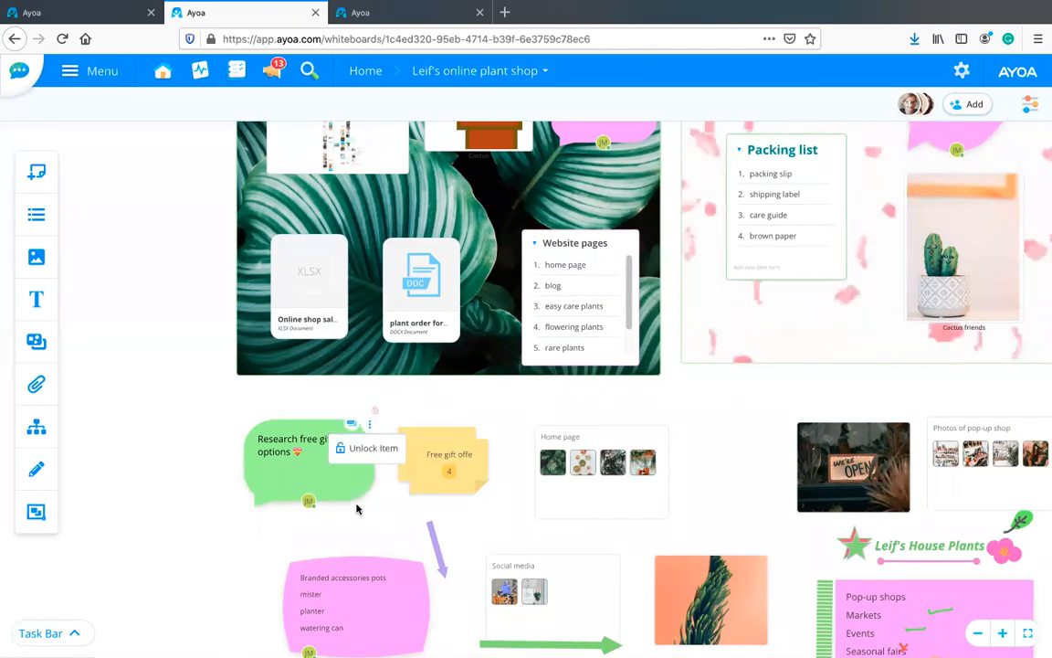
pyautogui.click(354, 509)
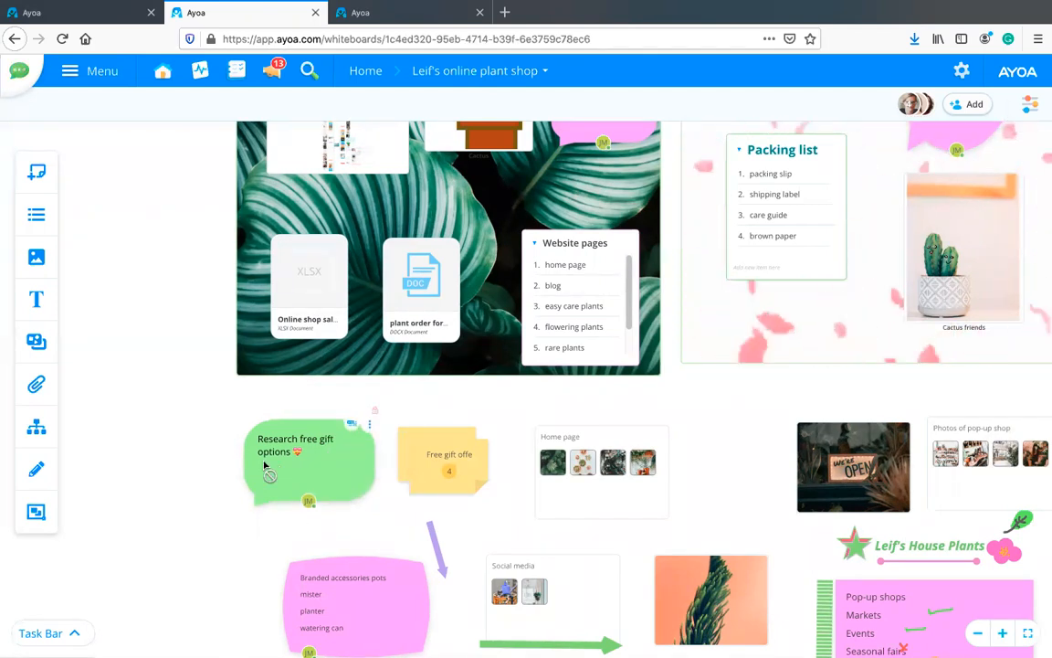
# Step: Unlock the green Research free gift options note below the Website section
pyautogui.click(377, 413)
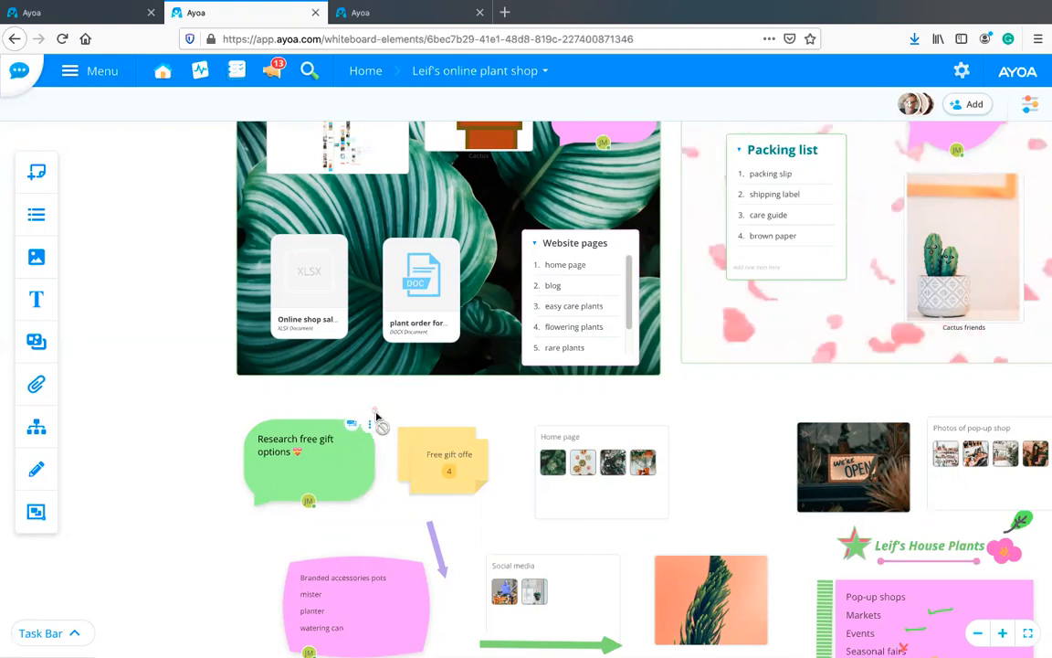
pyautogui.click(370, 425)
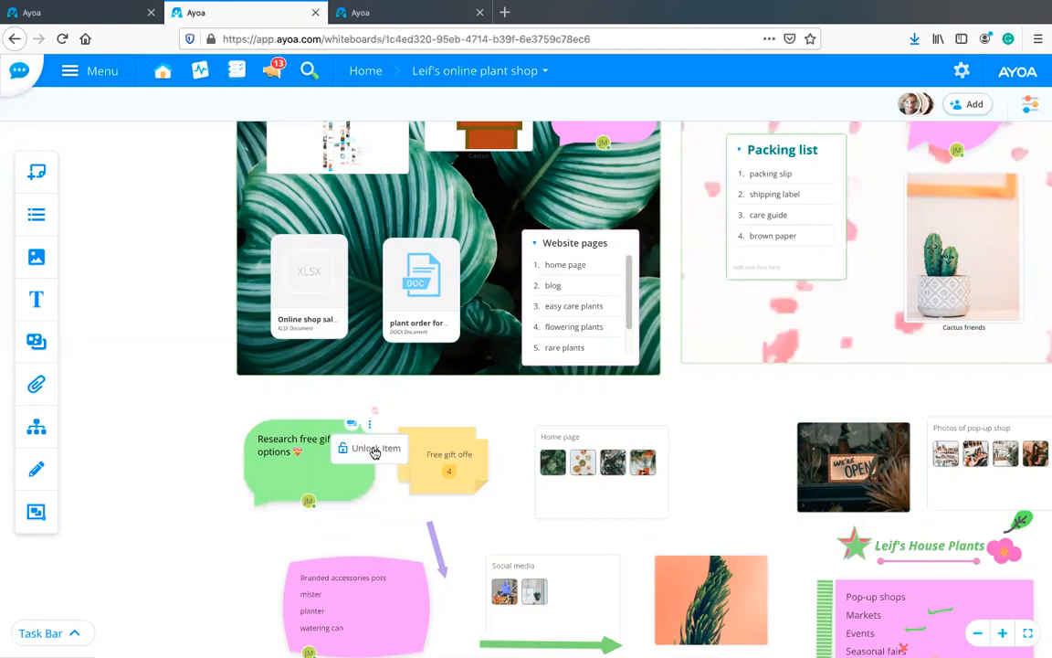
pyautogui.click(374, 449)
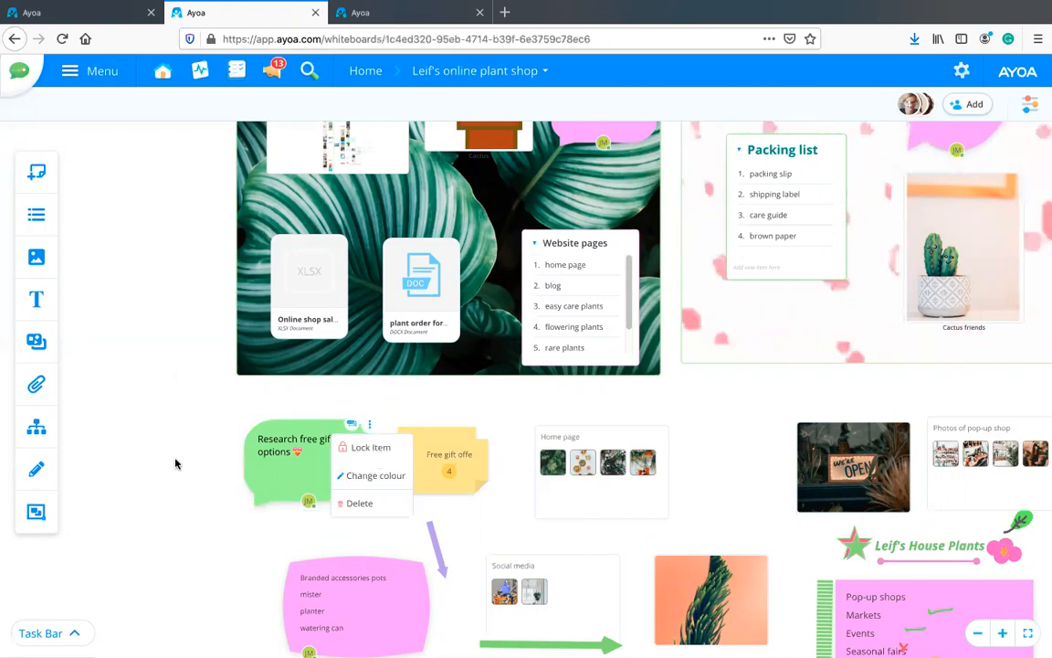
pyautogui.click(177, 354)
# Step: Unlock the Website section of the whiteboard and dismiss its options
pyautogui.scroll(4, 177, 354)
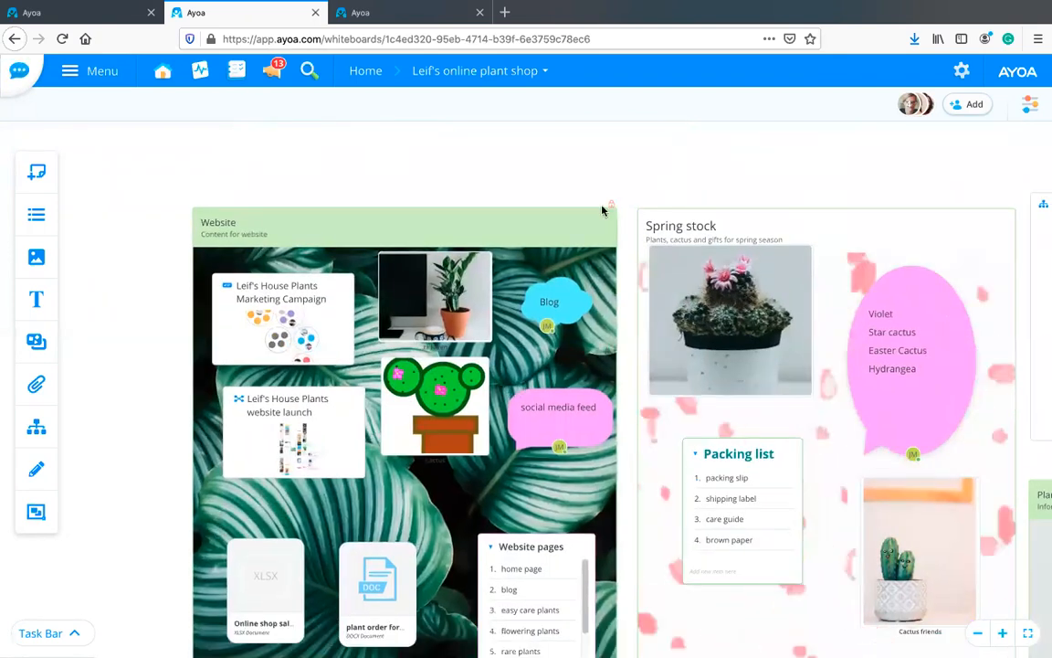
pyautogui.click(605, 219)
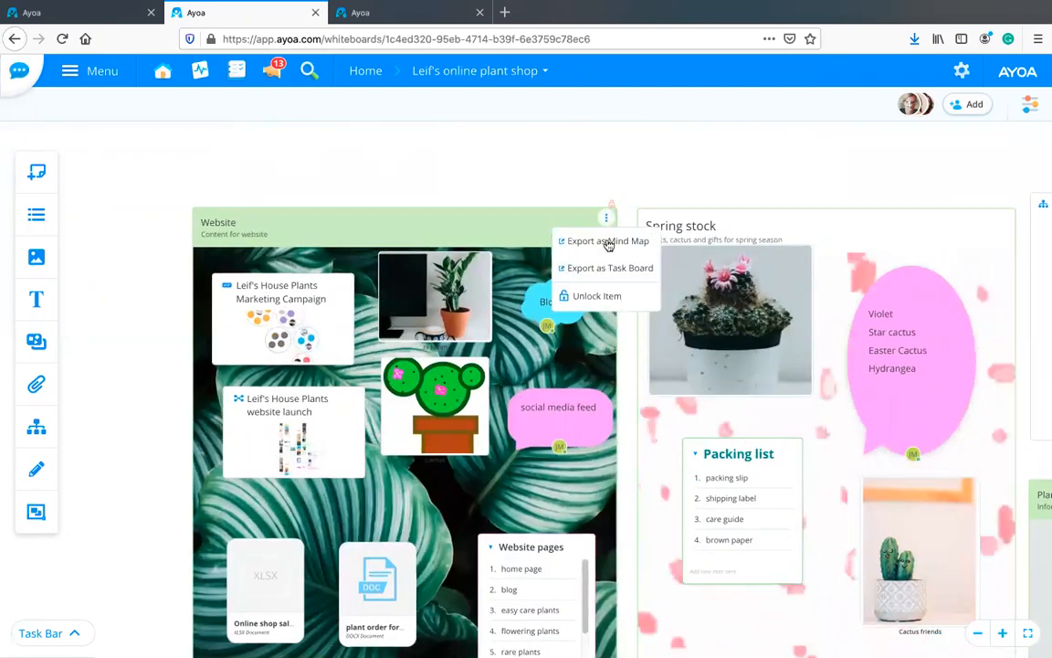
pyautogui.click(598, 297)
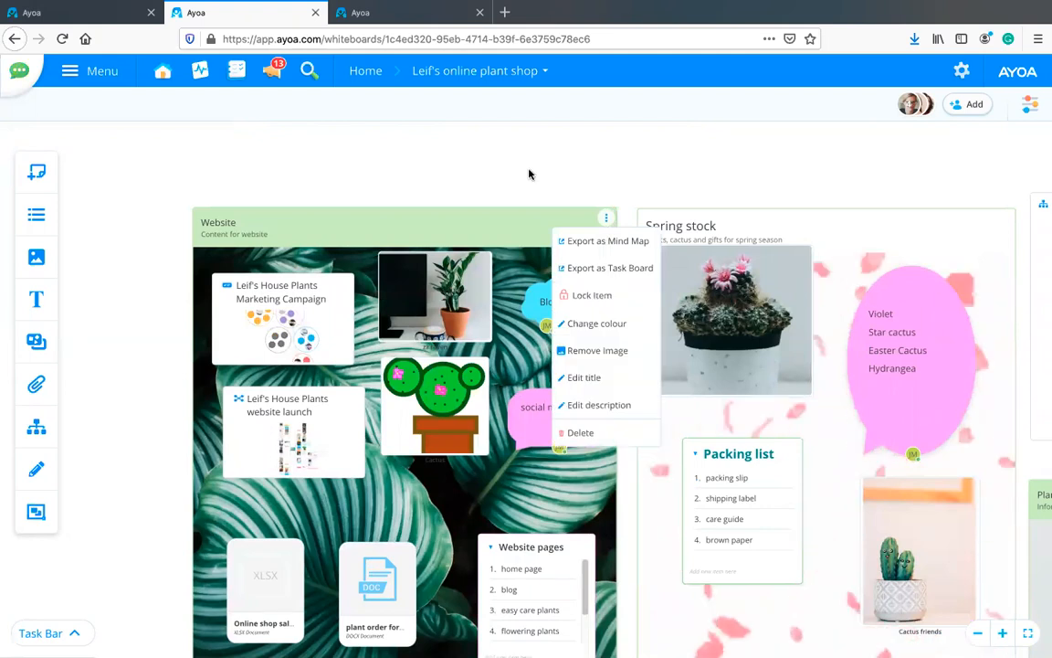
pyautogui.click(435, 115)
# Step: Look over the plant shop whiteboard, including the Website, Spring stock, Website Quiz and Plant care guide areas
pyautogui.hscroll(2, 435, 90)
pyautogui.scroll(-1, 435, 89)
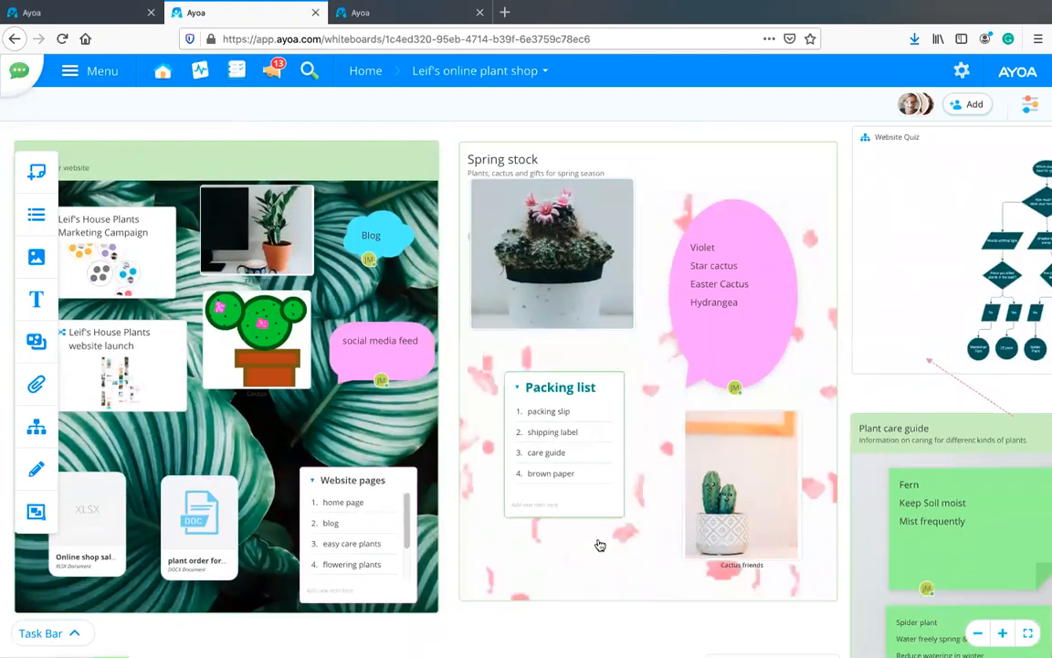
pyautogui.scroll(-2, 592, 535)
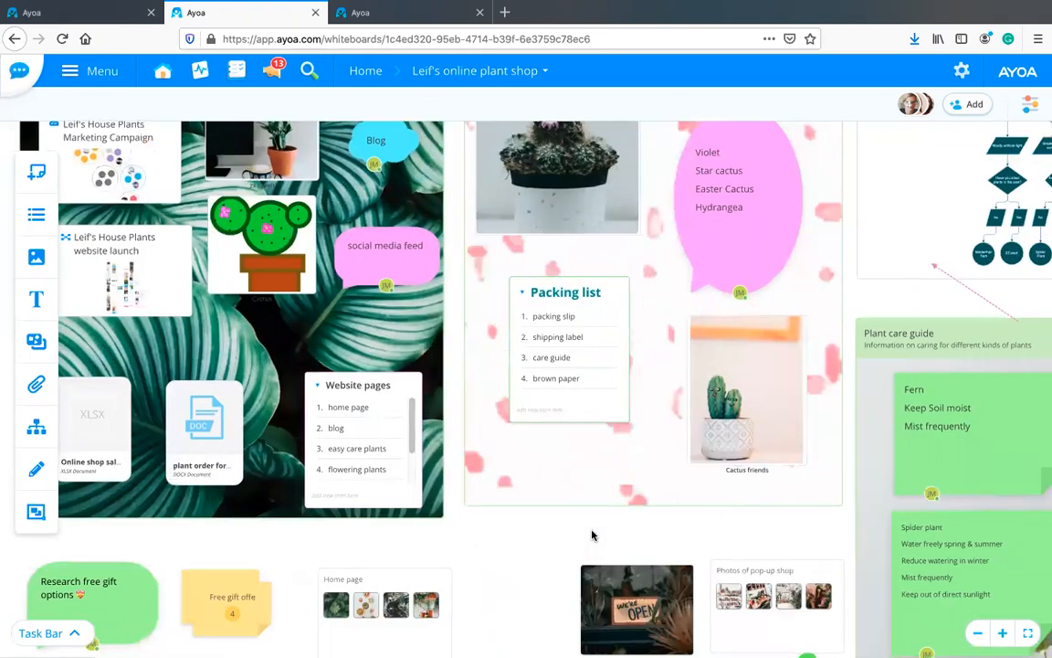
pyautogui.scroll(-1, 592, 536)
pyautogui.scroll(-2, 591, 536)
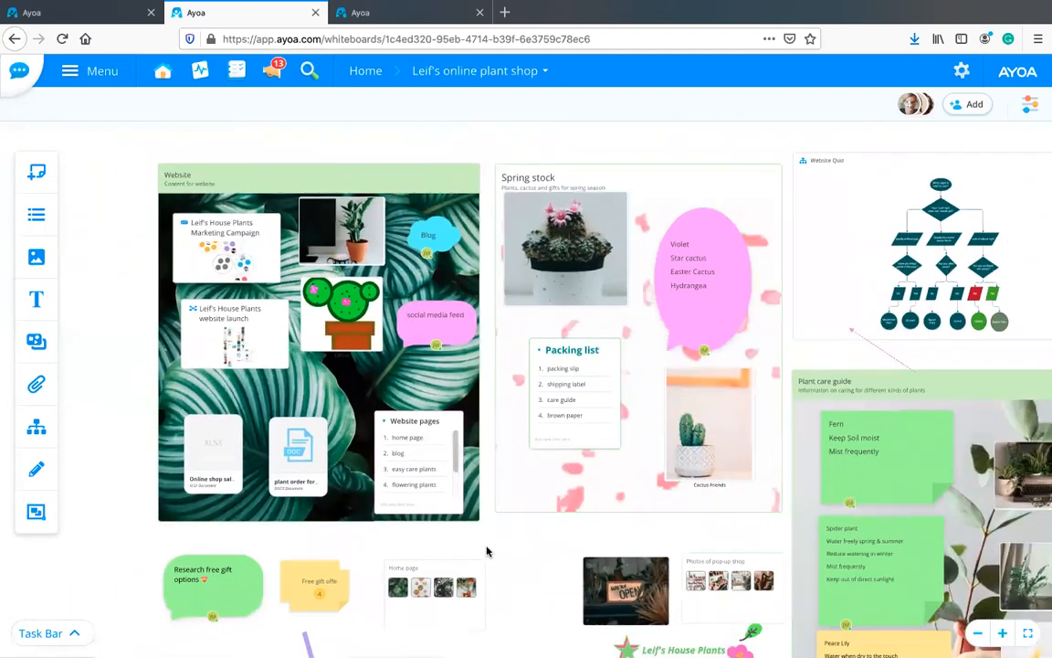
pyautogui.hscroll(1, 489, 550)
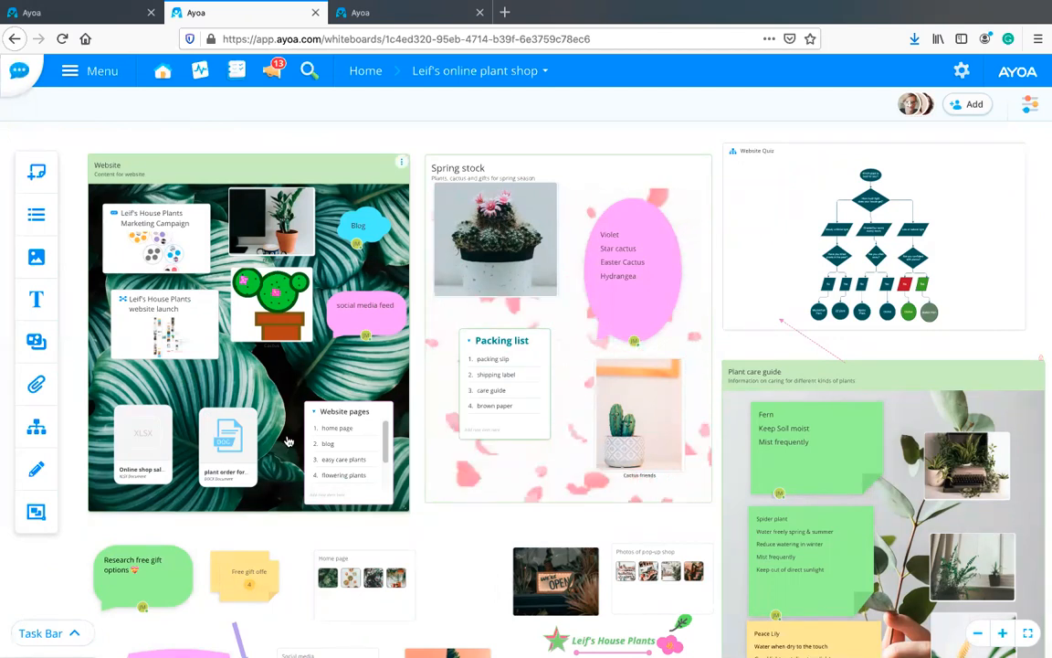
pyautogui.hscroll(2, 454, 131)
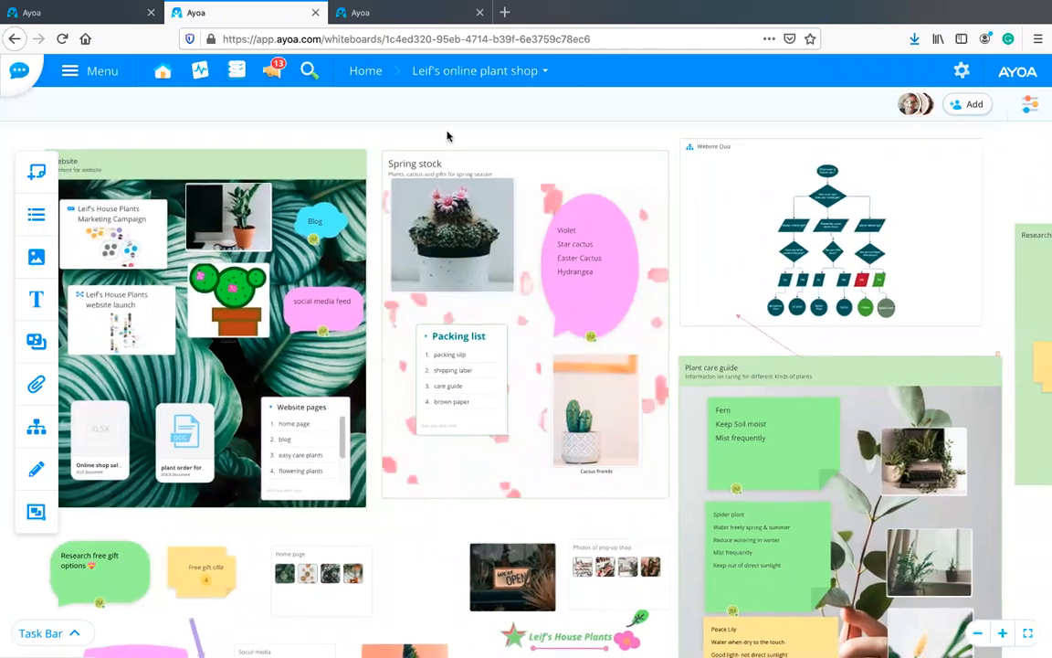
pyautogui.hscroll(-2, 454, 129)
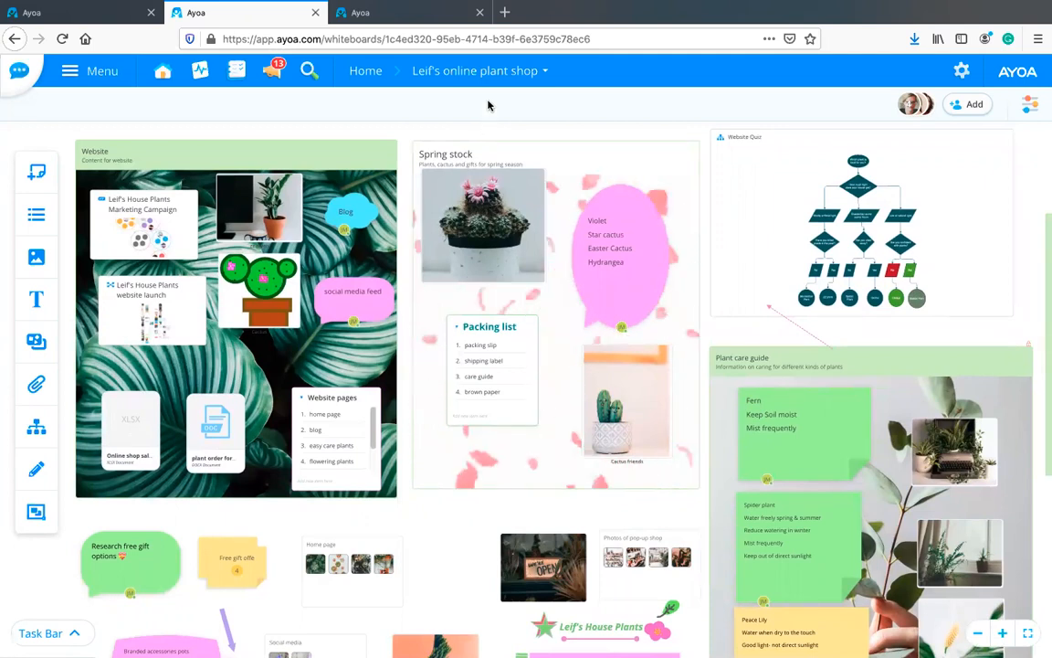
# Step: Switch to the Ayoa Support mind map and dismiss its export notification
pyautogui.click(356, 11)
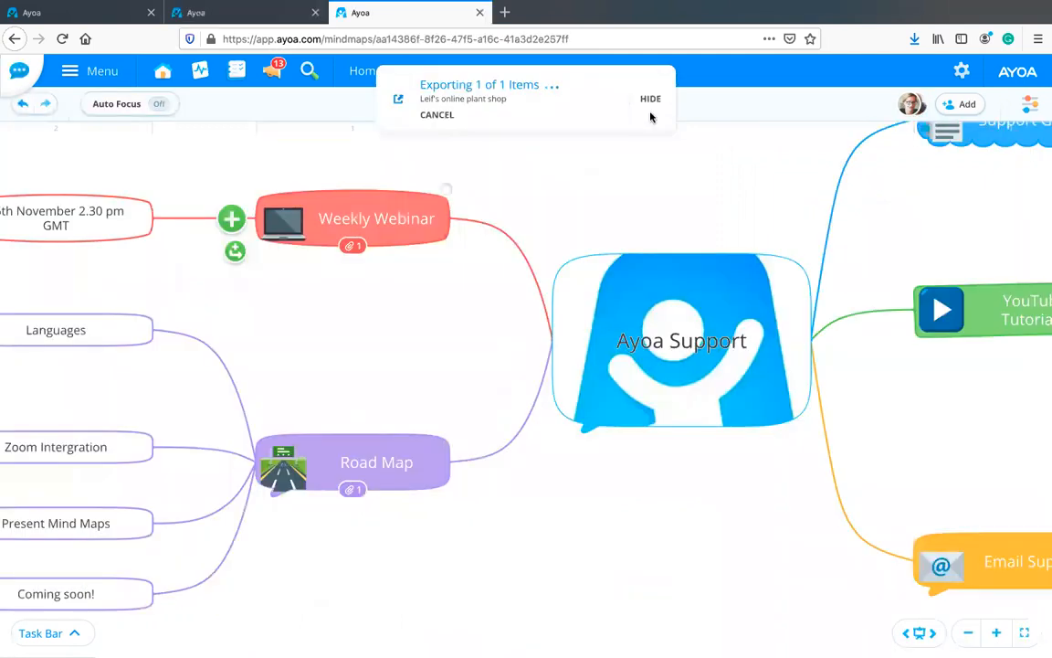
pyautogui.click(434, 117)
# Step: Examine the Support Guides branch of the mind map and highlight its support.ayoa.com topic
pyautogui.moveTo(458, 212); pyautogui.dragTo(159, 217)
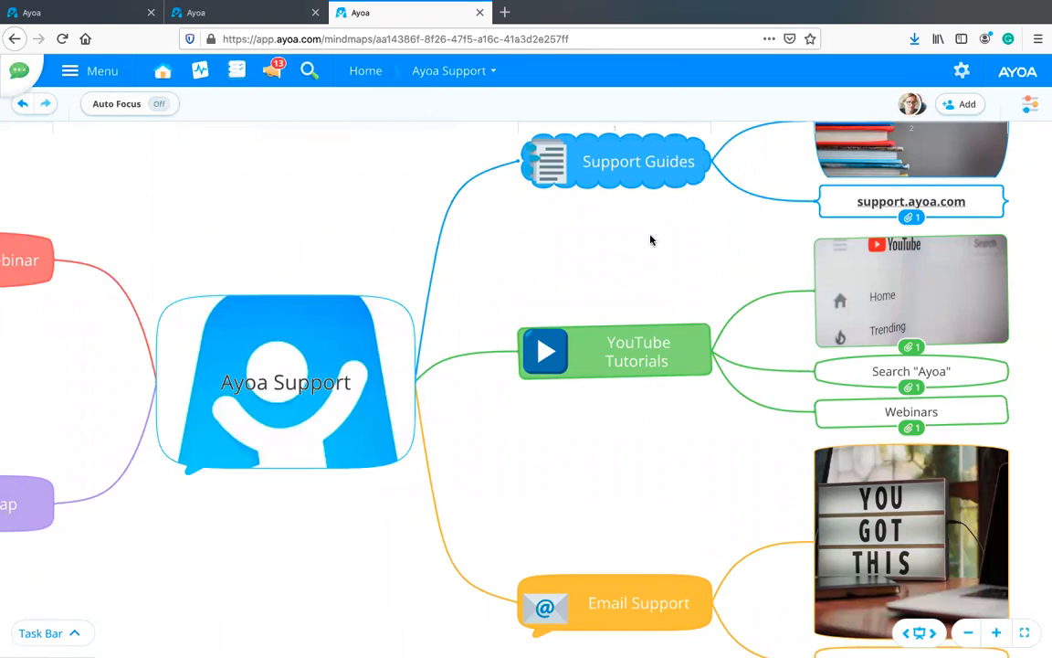
pyautogui.moveTo(666, 266); pyautogui.dragTo(482, 285)
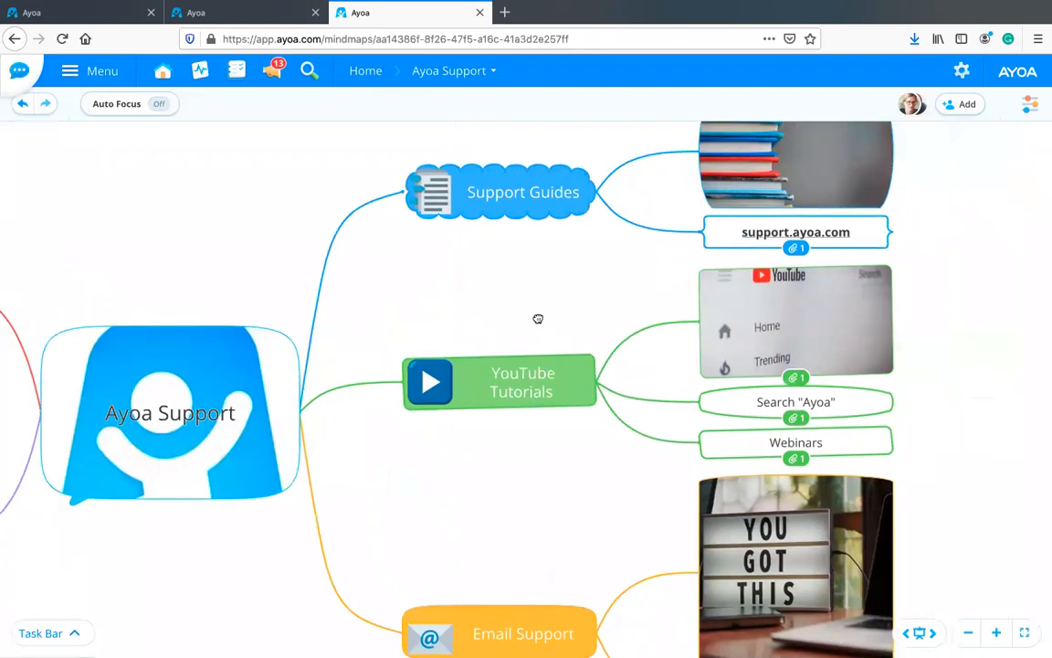
pyautogui.scroll(5, 957, 330)
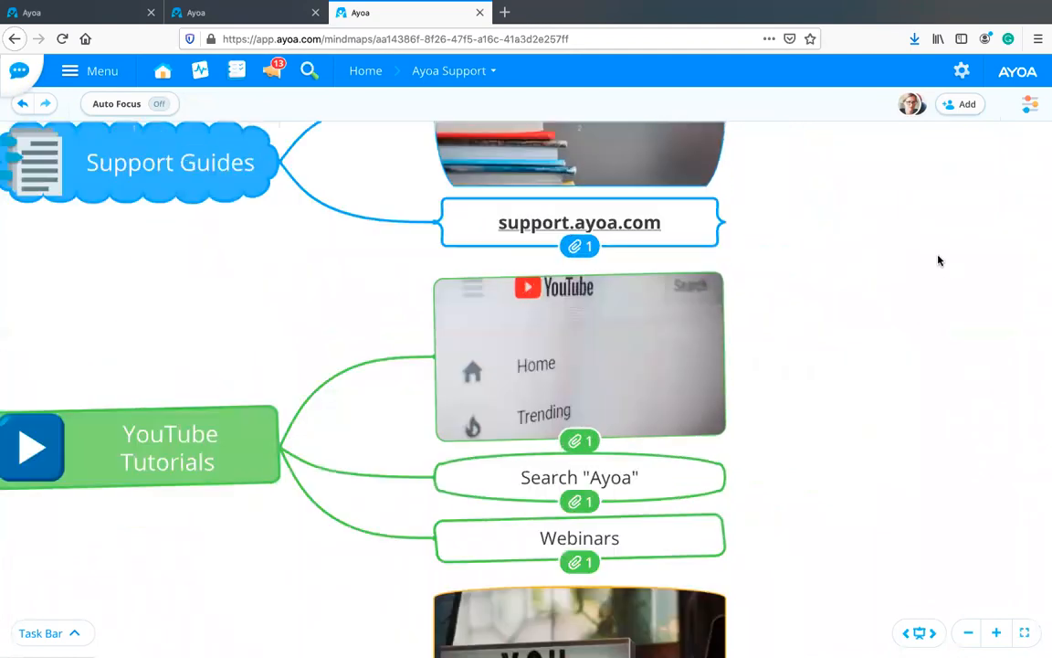
pyautogui.scroll(-3, 939, 261)
pyautogui.moveTo(963, 327); pyautogui.dragTo(990, 373)
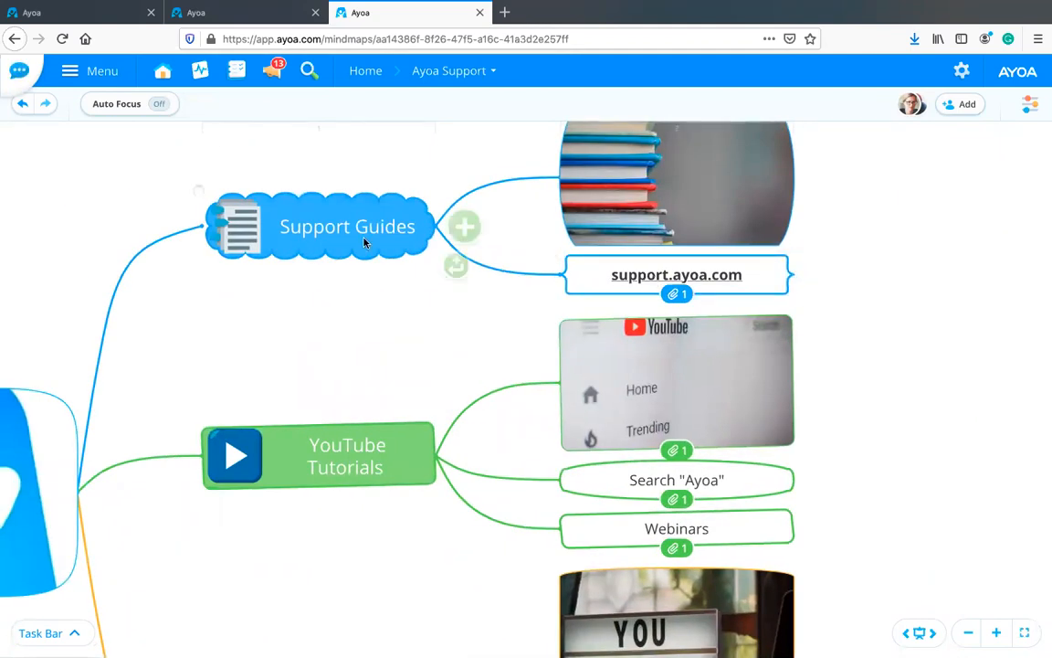
pyautogui.click(592, 287)
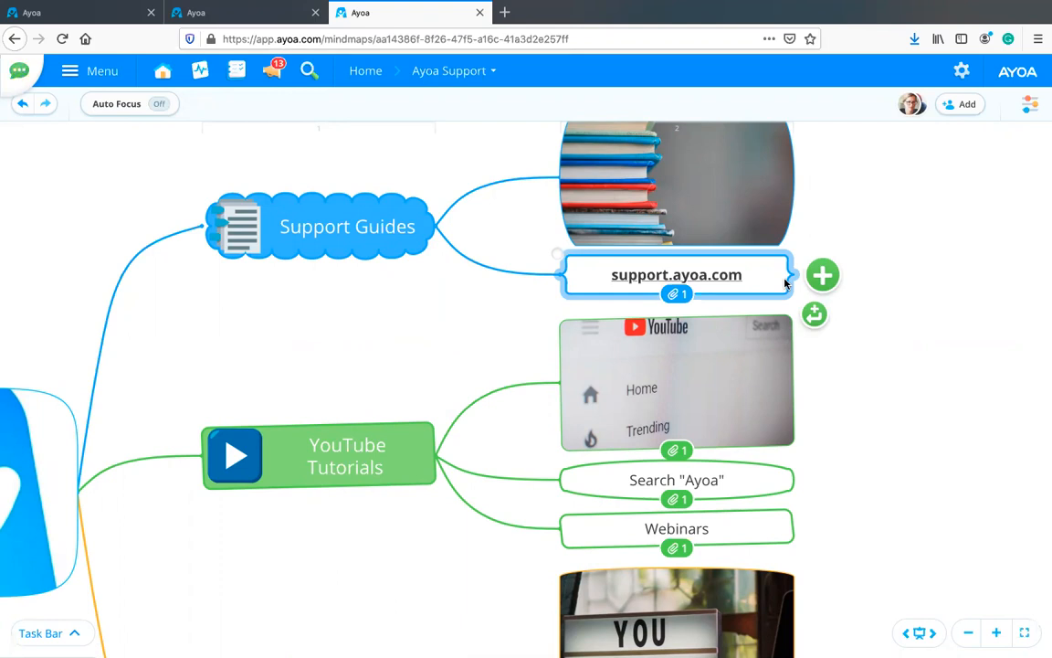
pyautogui.click(845, 205)
# Step: Examine the YouTube Tutorials and Email Support branches, highlighting the support e-mail address topic
pyautogui.moveTo(418, 526); pyautogui.dragTo(372, 414)
pyautogui.moveTo(611, 284)
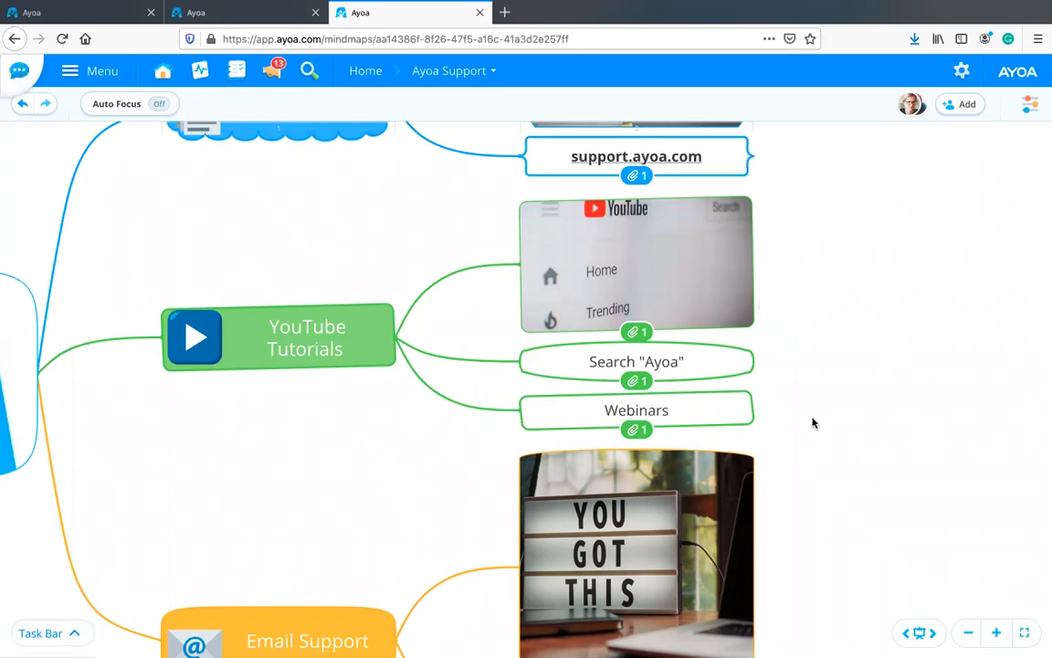
pyautogui.scroll(-5, 894, 421)
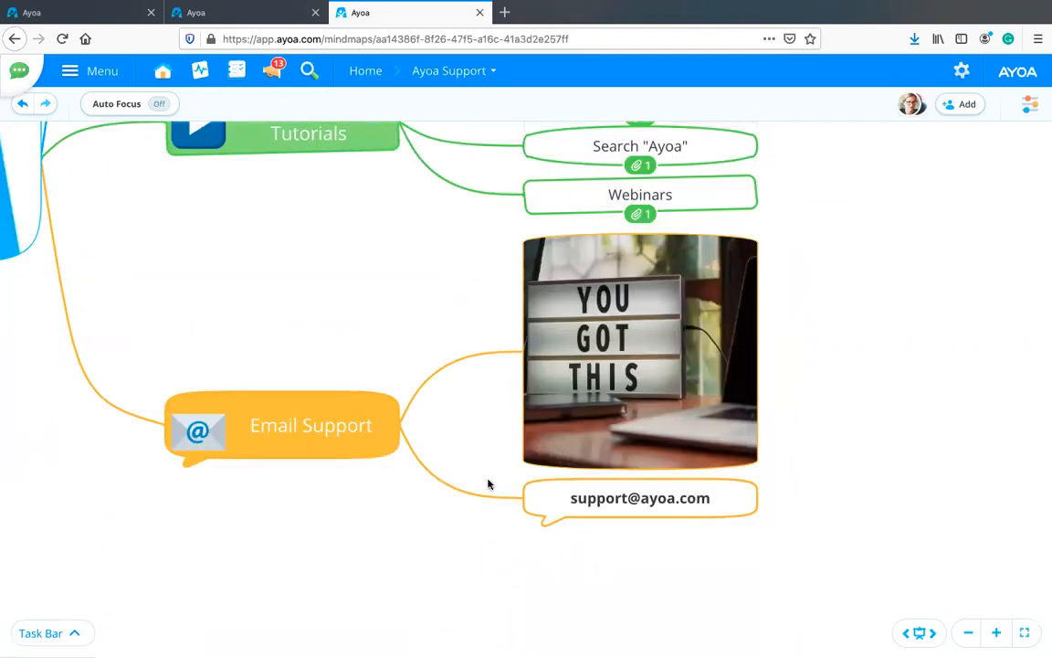
pyautogui.click(647, 505)
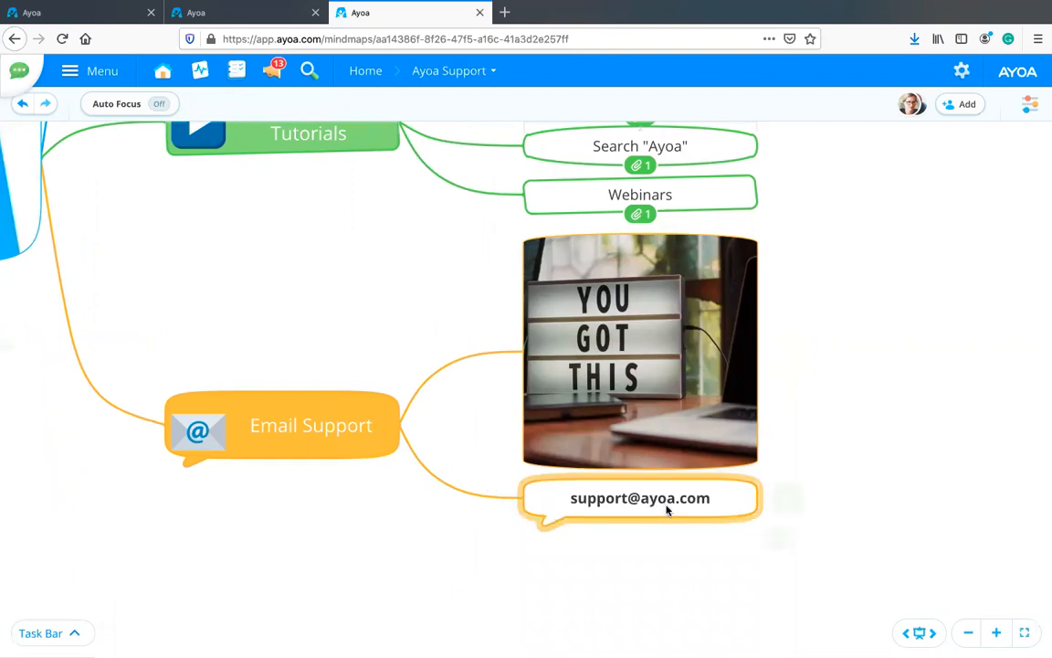
pyautogui.click(197, 242)
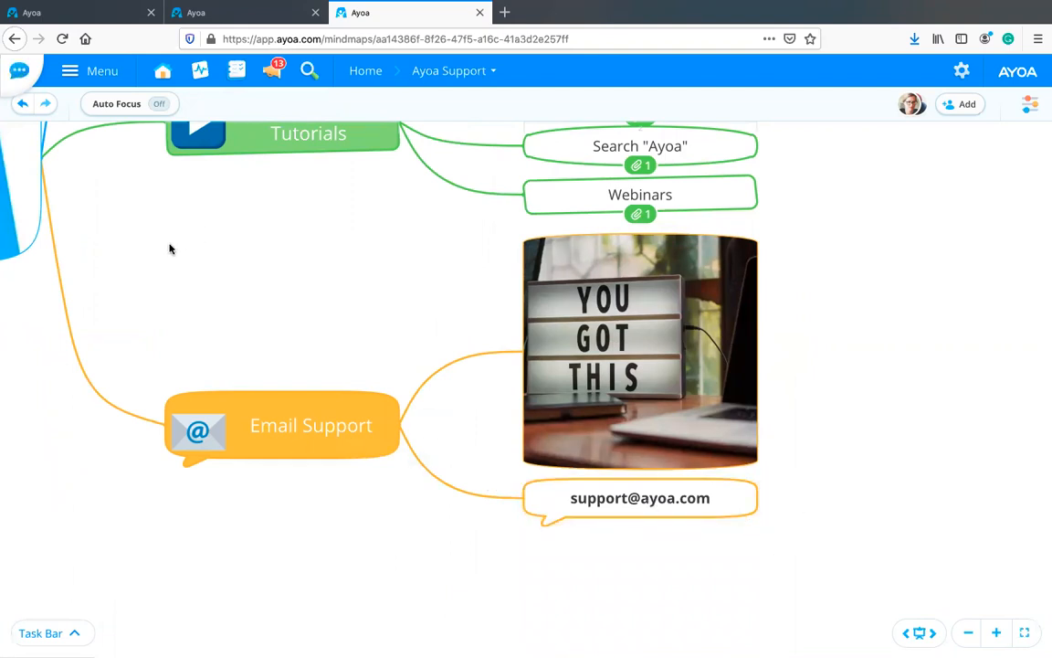
# Step: Examine the Weekly Webinar and Road Map branches with all their subtopics
pyautogui.moveTo(220, 284); pyautogui.dragTo(730, 348)
pyautogui.moveTo(279, 420); pyautogui.dragTo(778, 392)
pyautogui.scroll(-3, 778, 392)
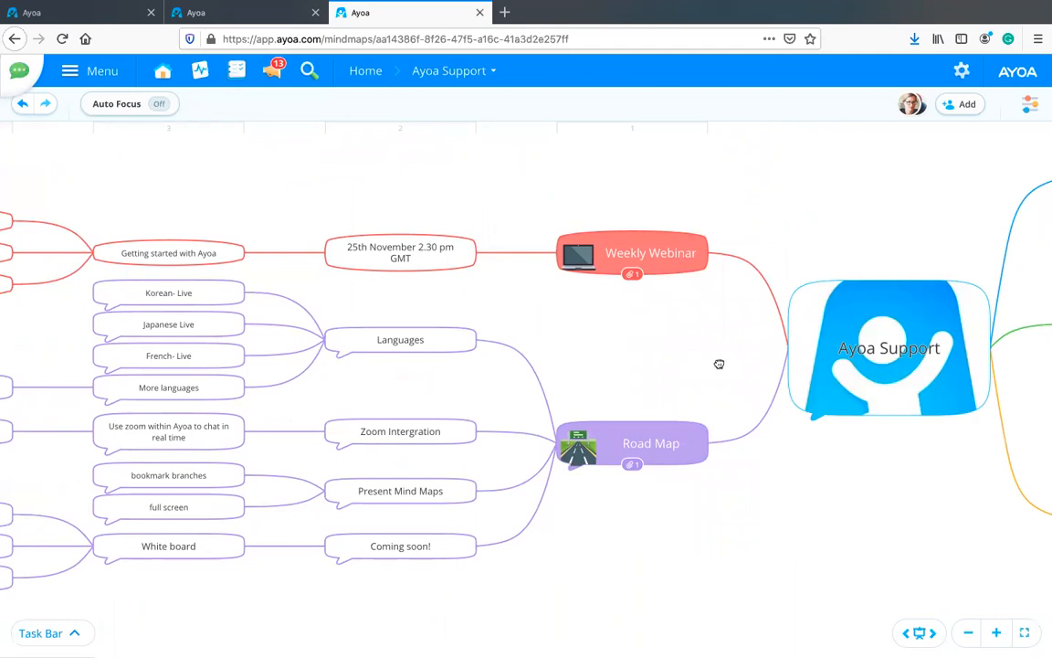
pyautogui.moveTo(540, 324); pyautogui.dragTo(720, 363)
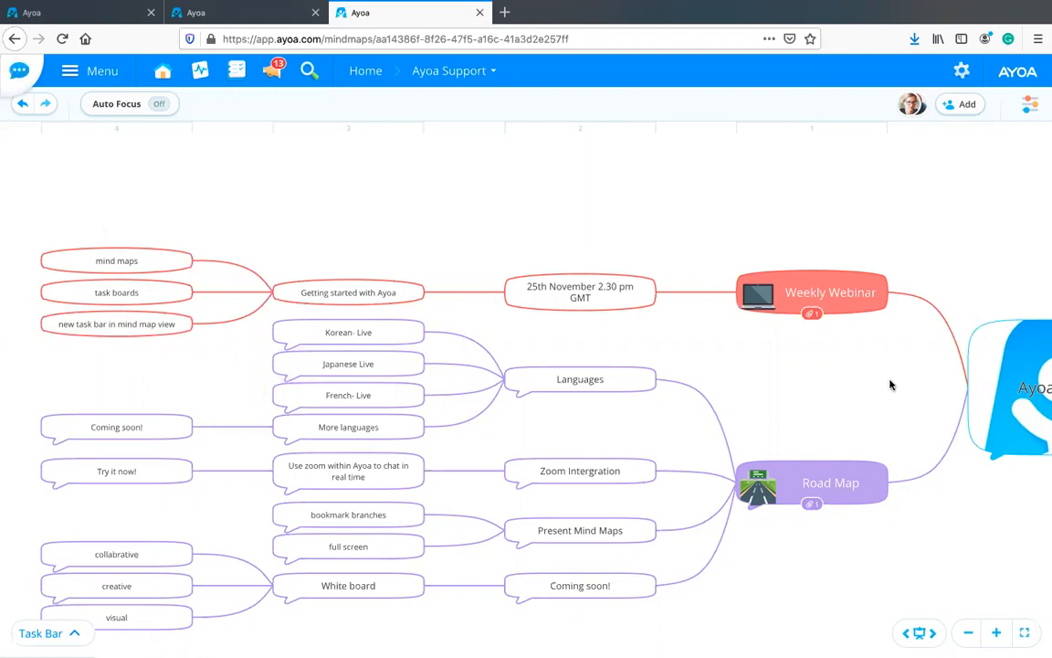
pyautogui.moveTo(891, 385); pyautogui.dragTo(818, 289)
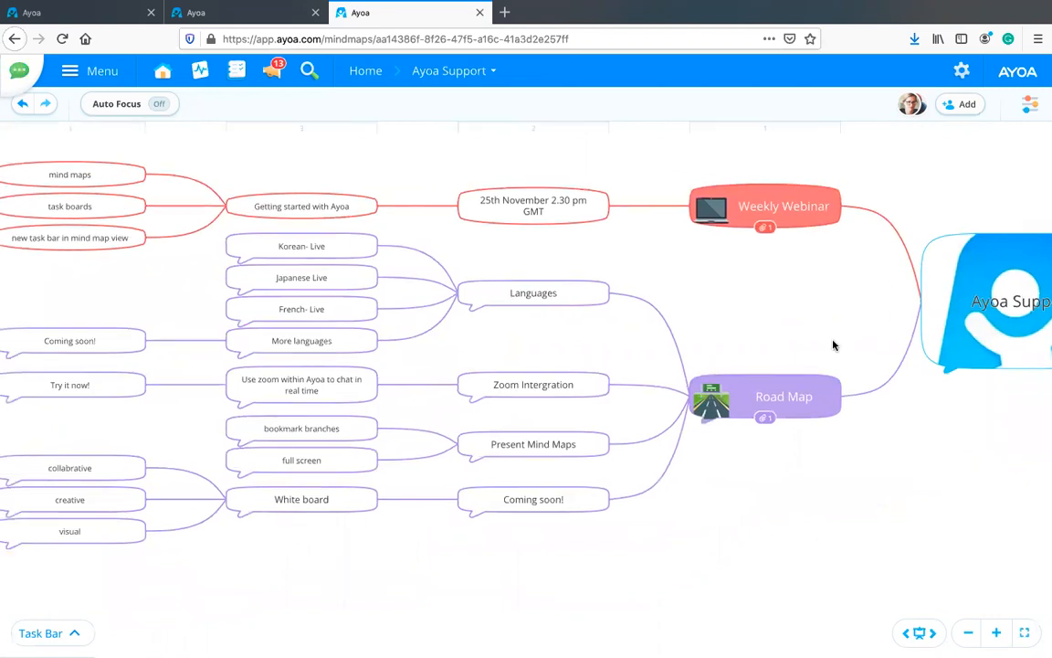
pyautogui.moveTo(820, 481)
pyautogui.mouseDown()
pyautogui.moveTo(779, 481)
pyautogui.moveTo(817, 489)
pyautogui.mouseUp()
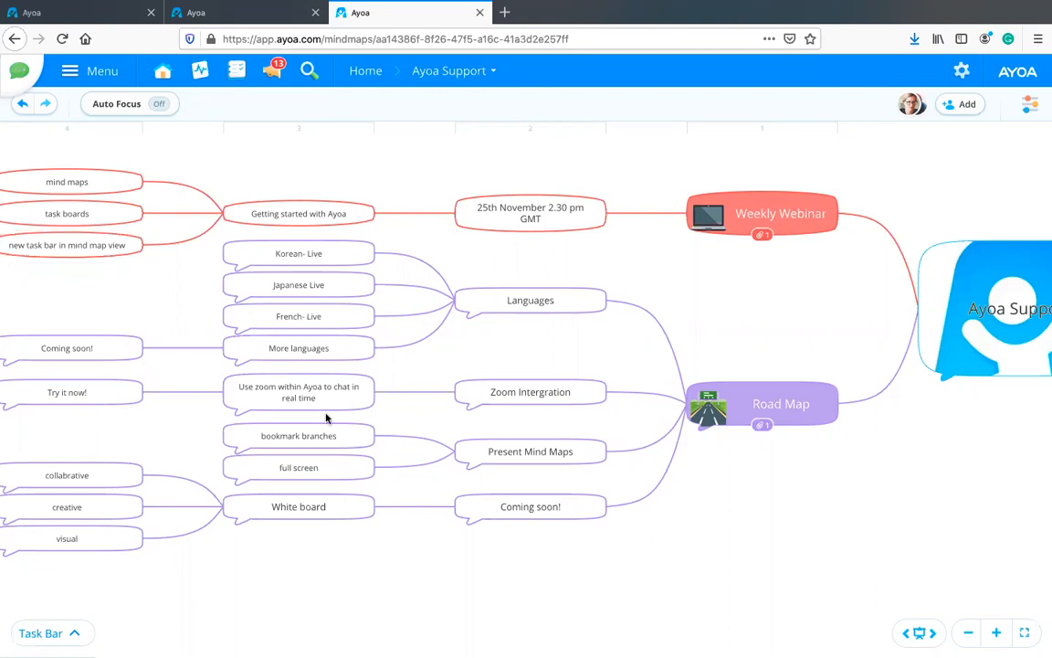
# Step: Return to the Email Support branch and select its support e-mail address topic again
pyautogui.moveTo(879, 465); pyautogui.dragTo(493, 416)
pyautogui.moveTo(275, 379); pyautogui.dragTo(188, 383)
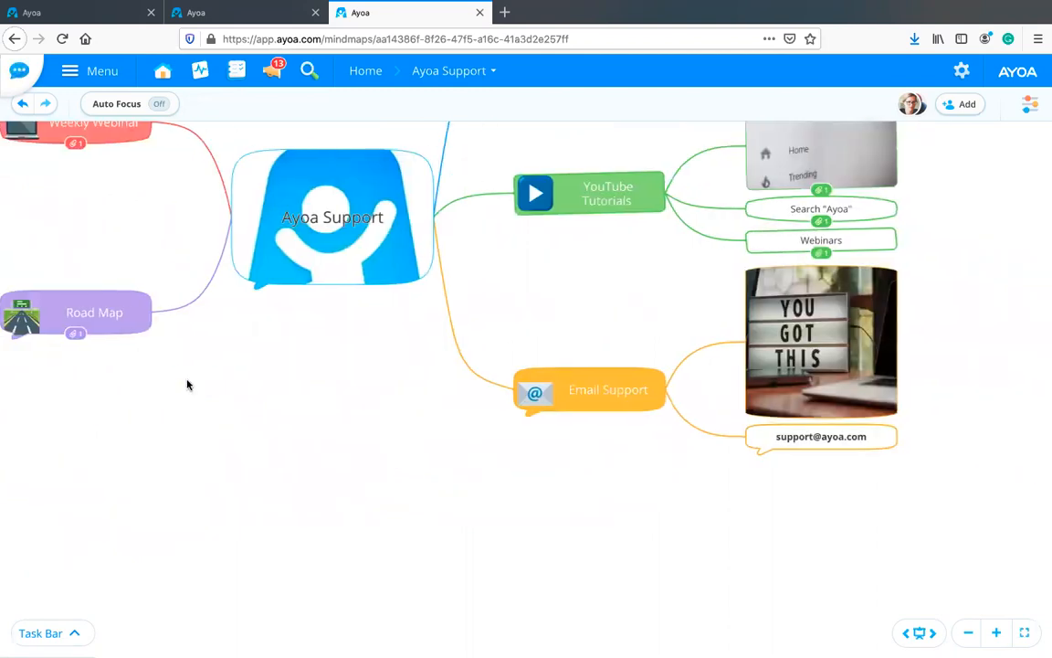
pyautogui.moveTo(712, 485); pyautogui.dragTo(530, 495)
pyautogui.click(627, 446)
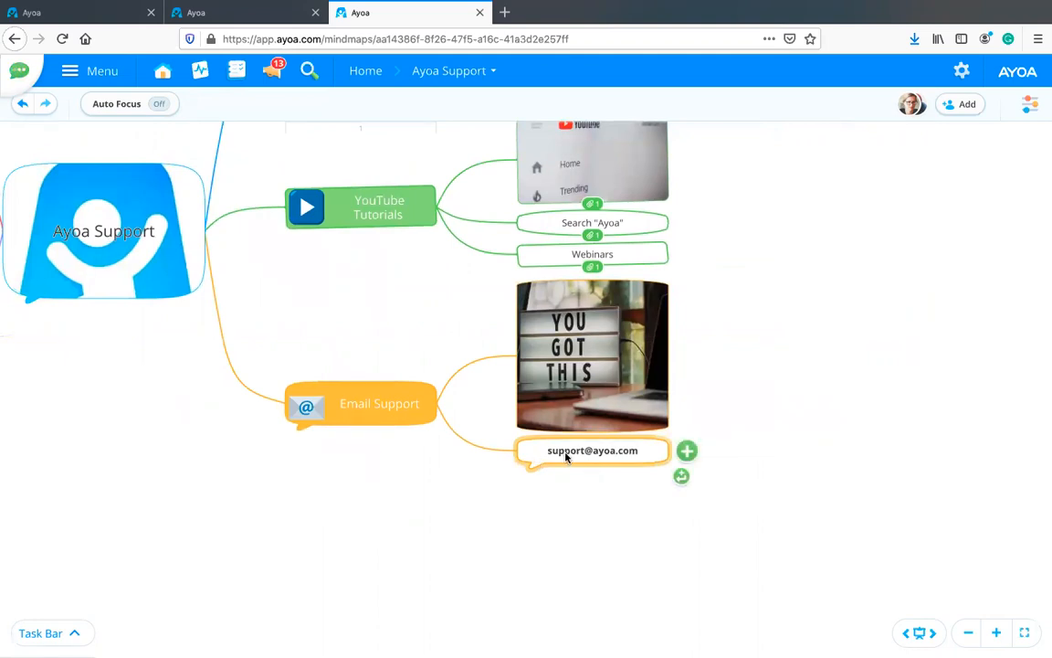